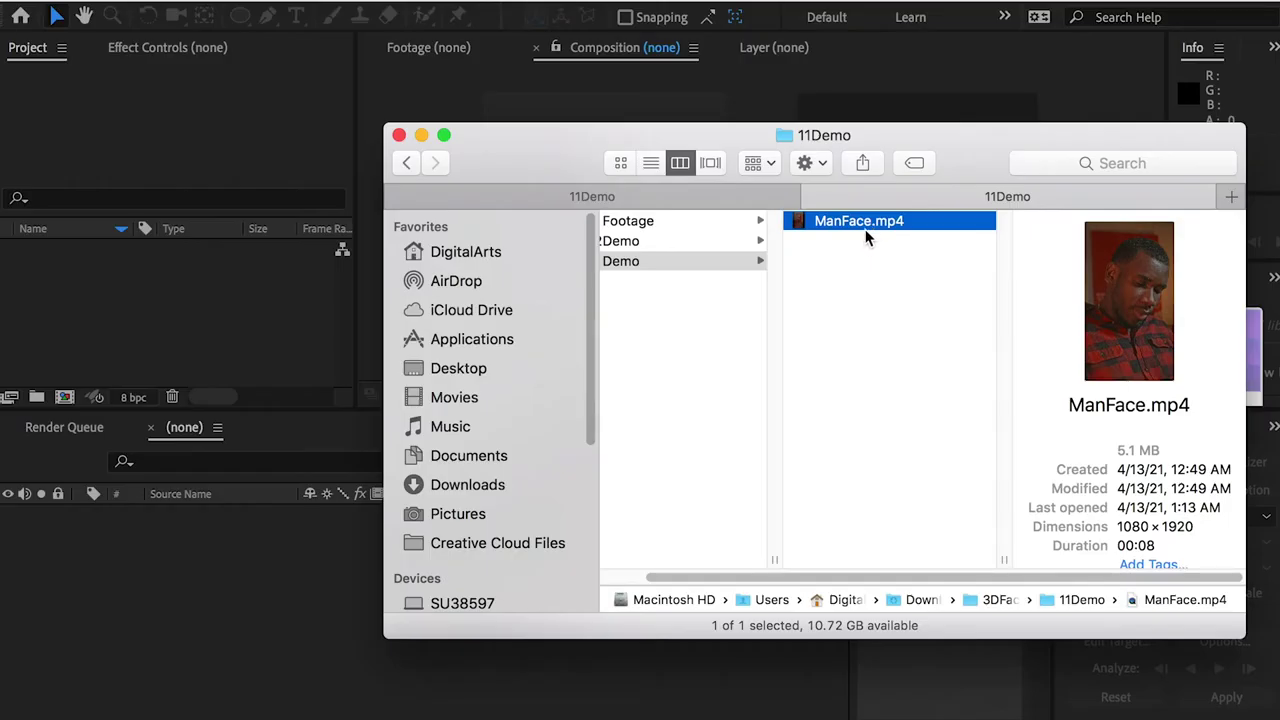
Import ManFace.mp4 into the project and create a composition from that footage.
left_click_drag(859, 221, 214, 297)
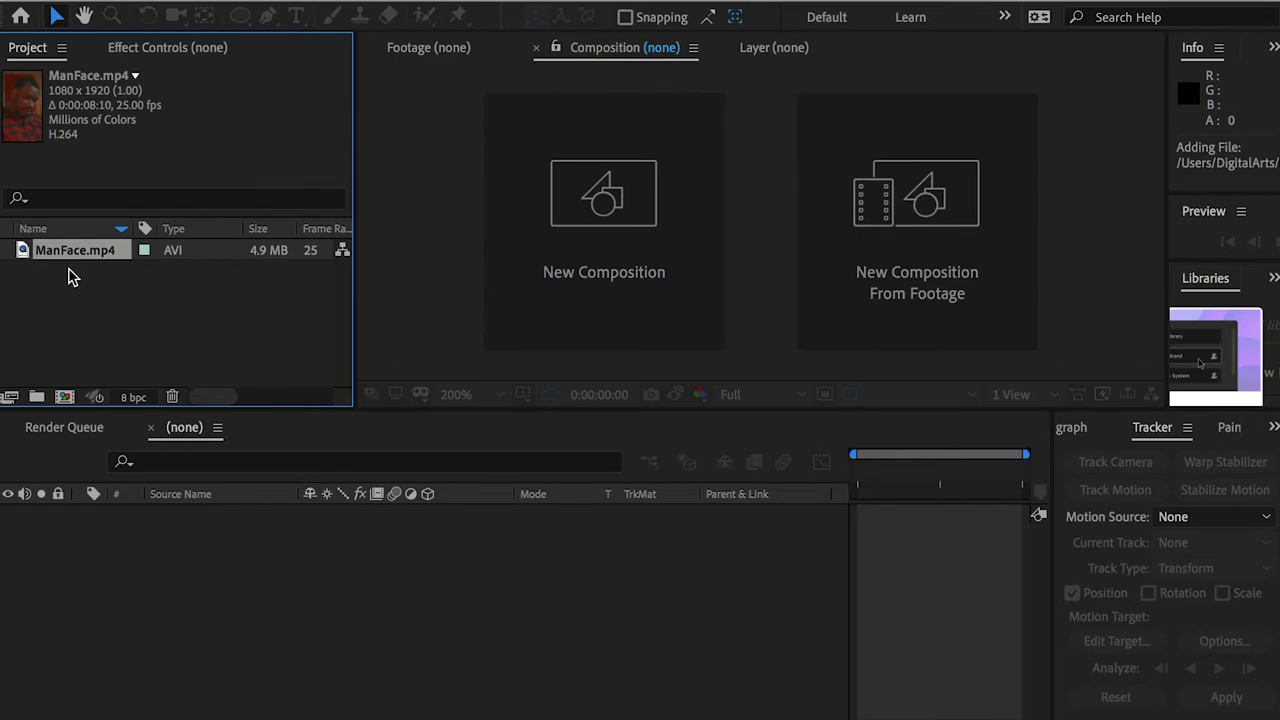
left_click_drag(78, 255, 64, 397)
Switch to the video player, play and scrub through ManFace.mp4 to examine the head movement, and return to After Effects.
key("super+Tab")
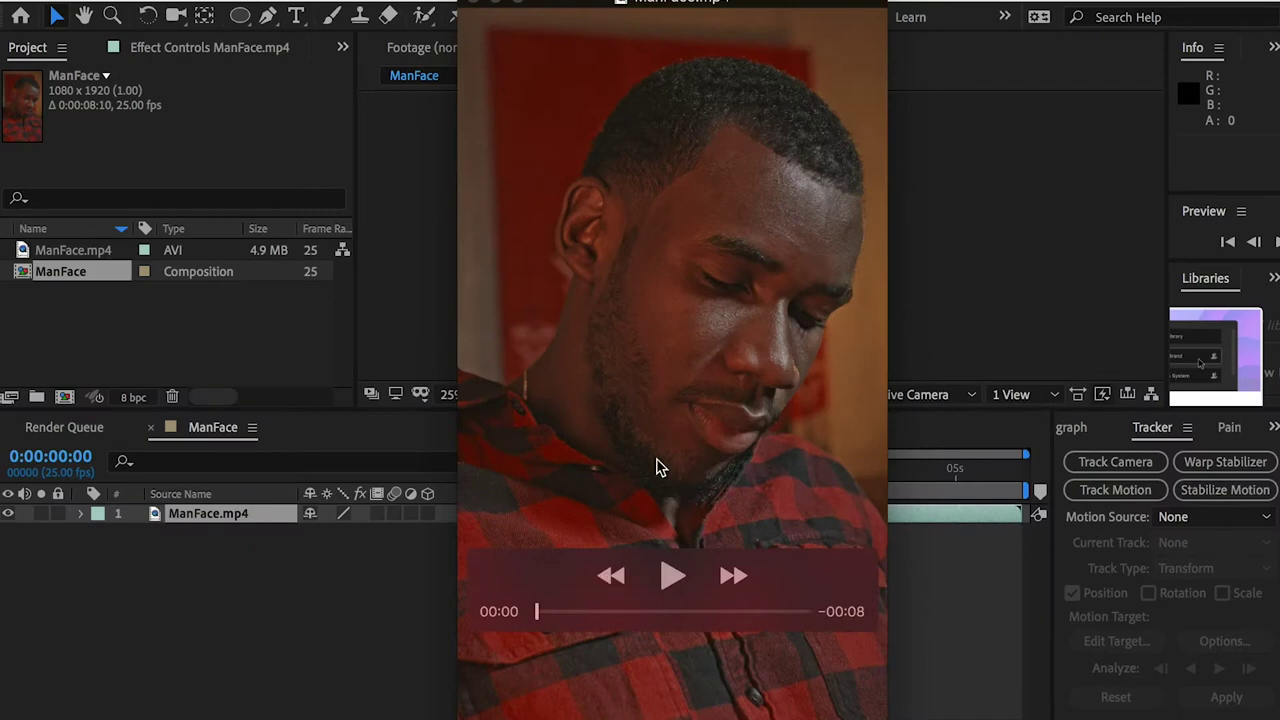
left_click(672, 578)
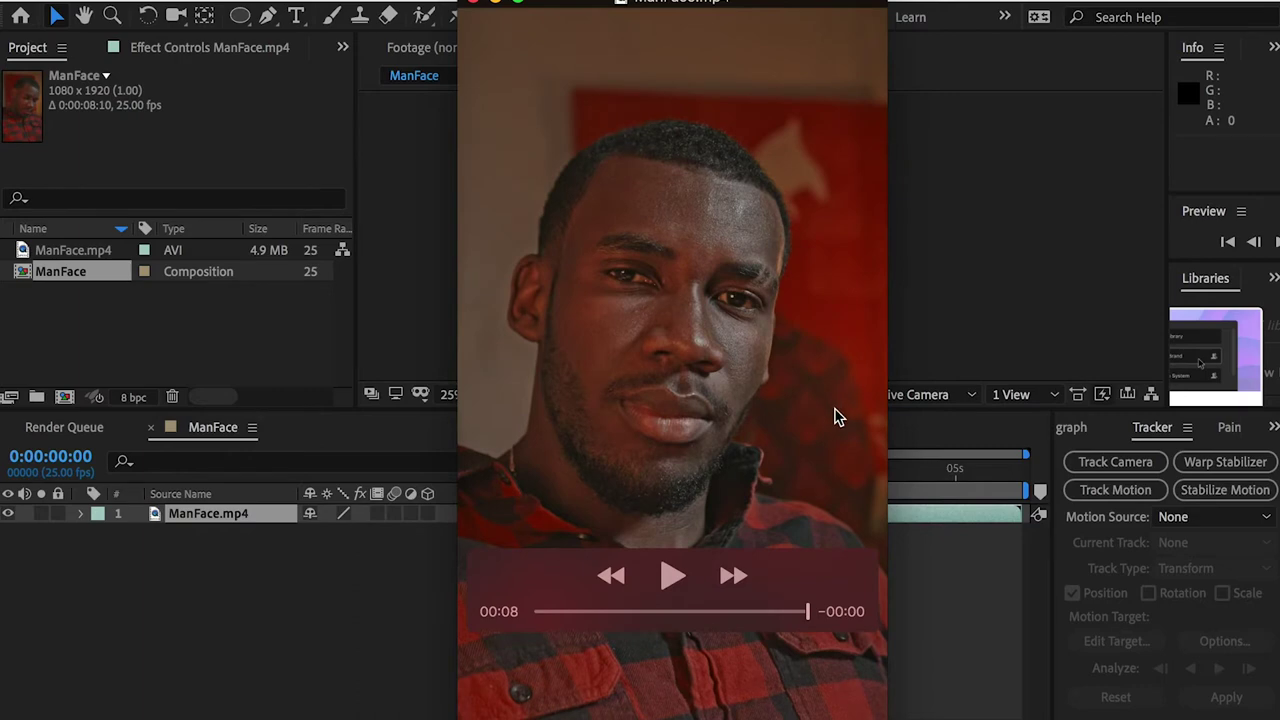
left_click_drag(549, 612, 617, 611)
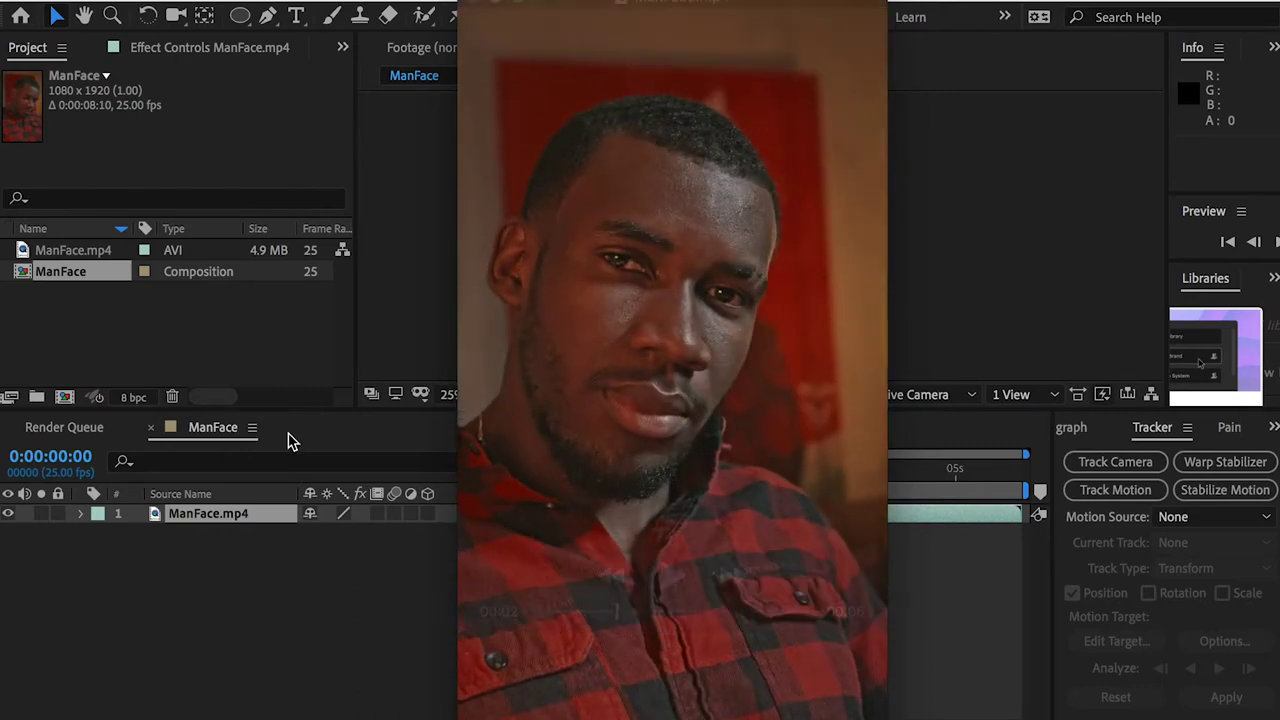
left_click(578, 612)
mouse_move(578, 616)
left_mouse_down()
mouse_move(534, 609)
mouse_move(629, 611)
mouse_move(530, 614)
mouse_move(797, 614)
mouse_move(577, 611)
left_mouse_up()
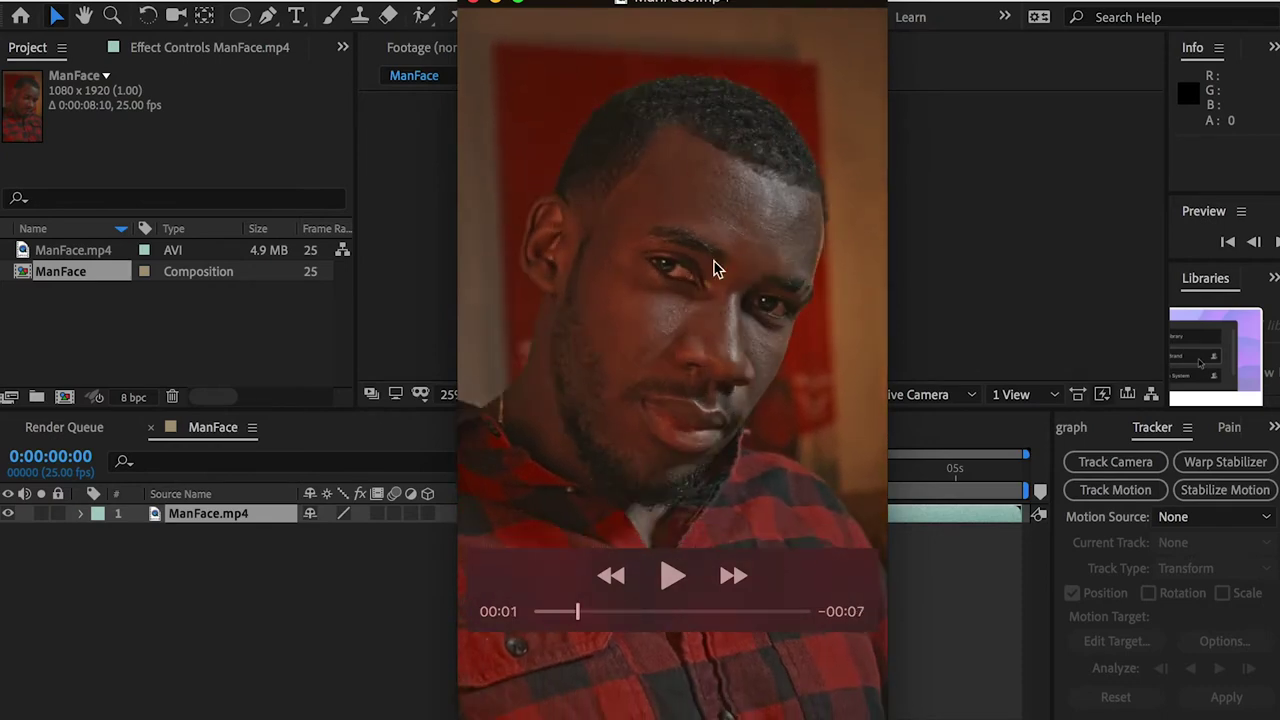
left_click(250, 331)
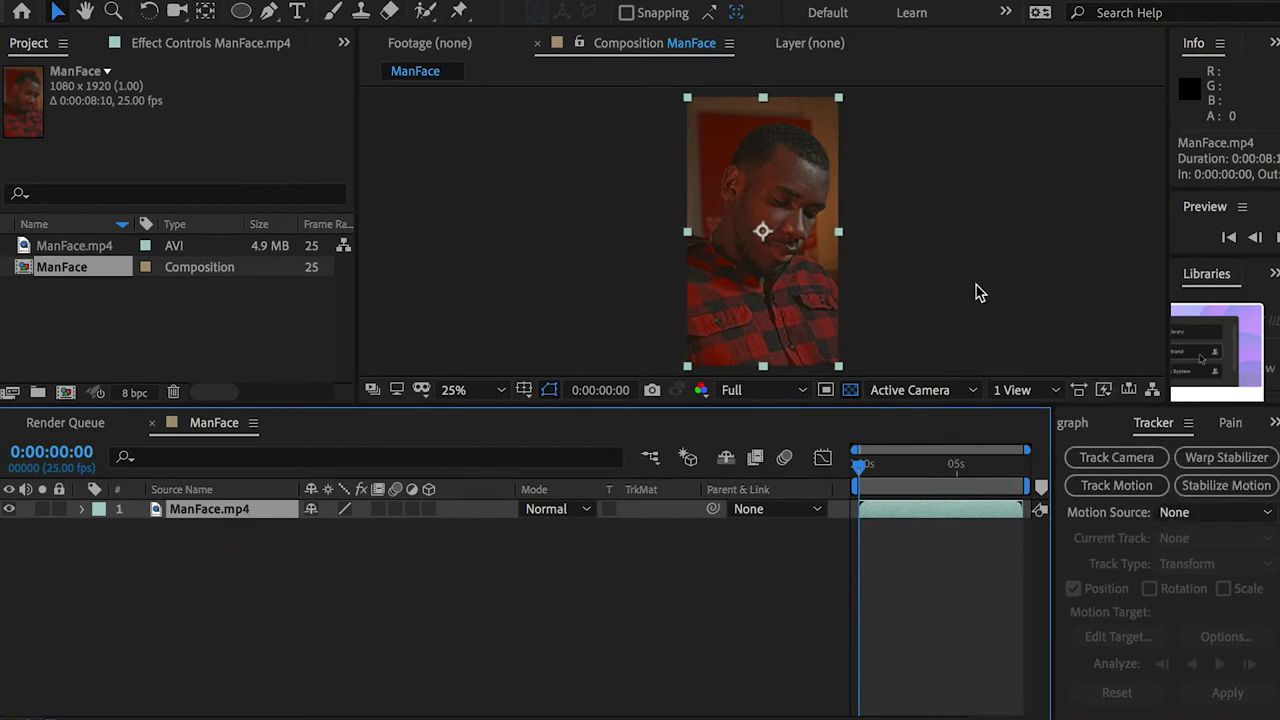
Start Track Motion on the ManFace.mp4 layer in the Tracker.
left_click(727, 1)
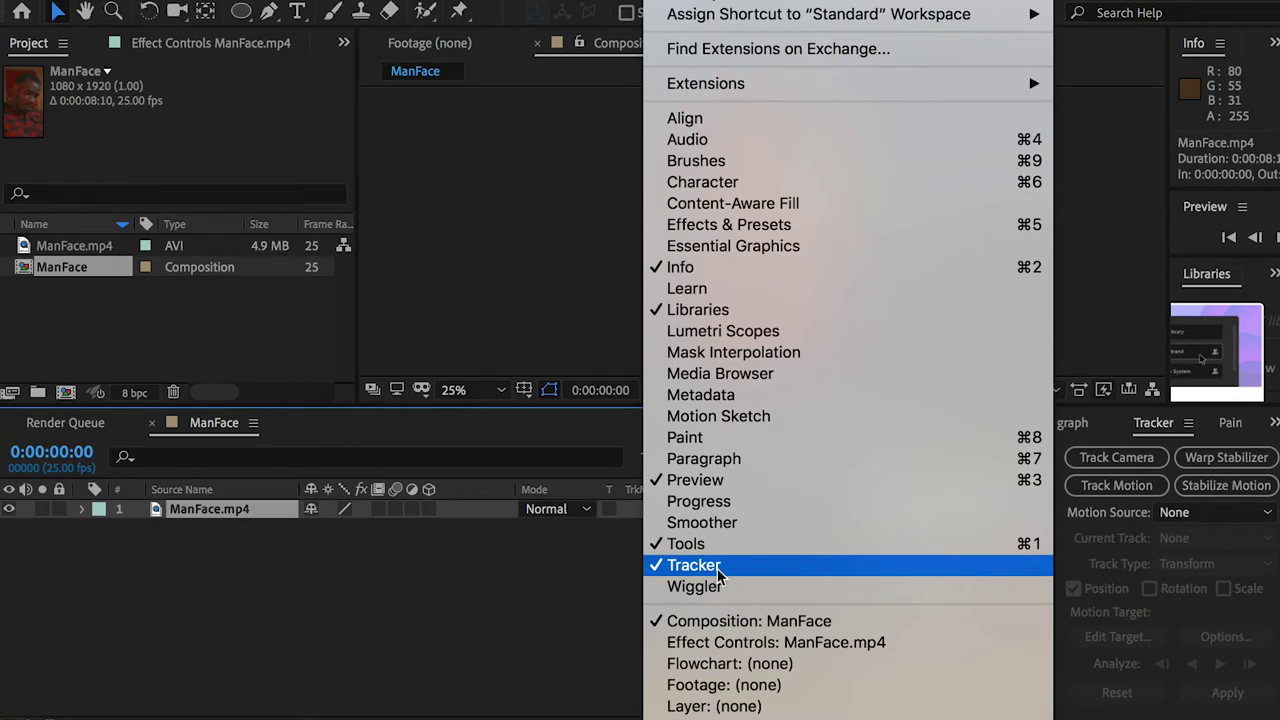
left_click(523, 573)
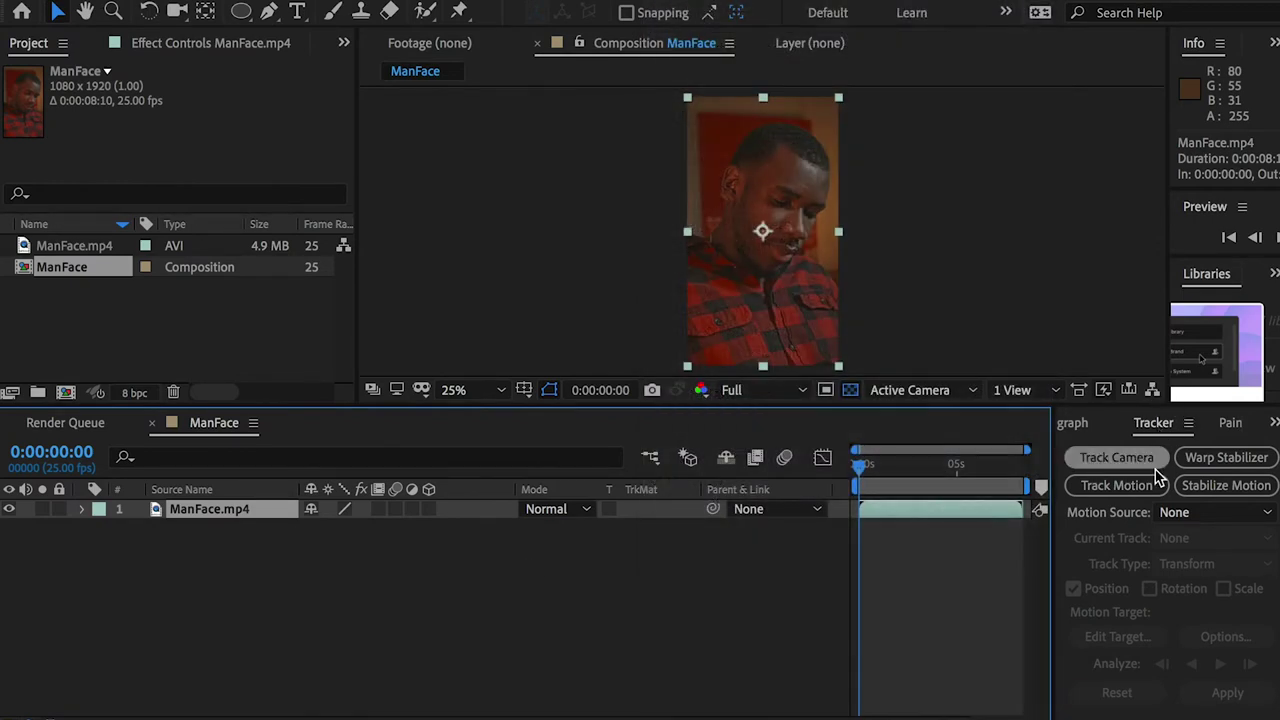
left_click(1117, 485)
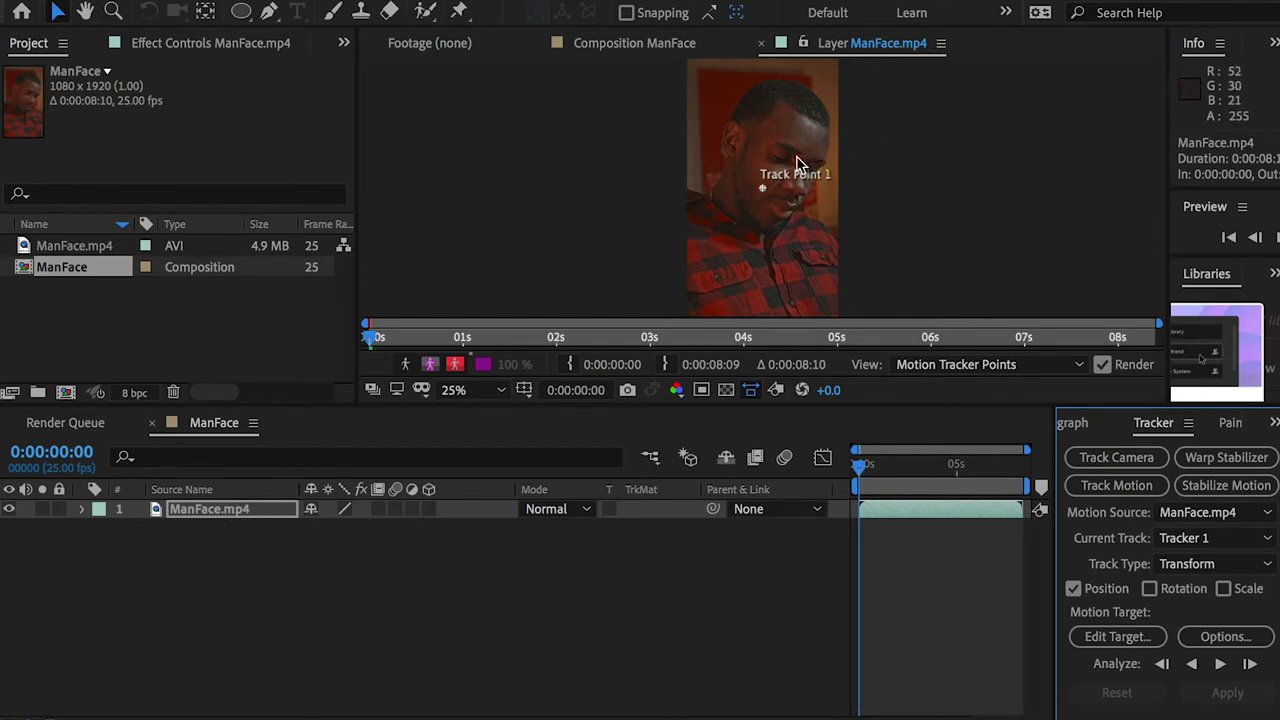
Compare the face at several times and place Track Point 1 on the cheek highlight below the eye at the first frame.
left_click(704, 424)
left_click_drag(696, 405, 740, 544)
scroll(771, 286, "up", 3)
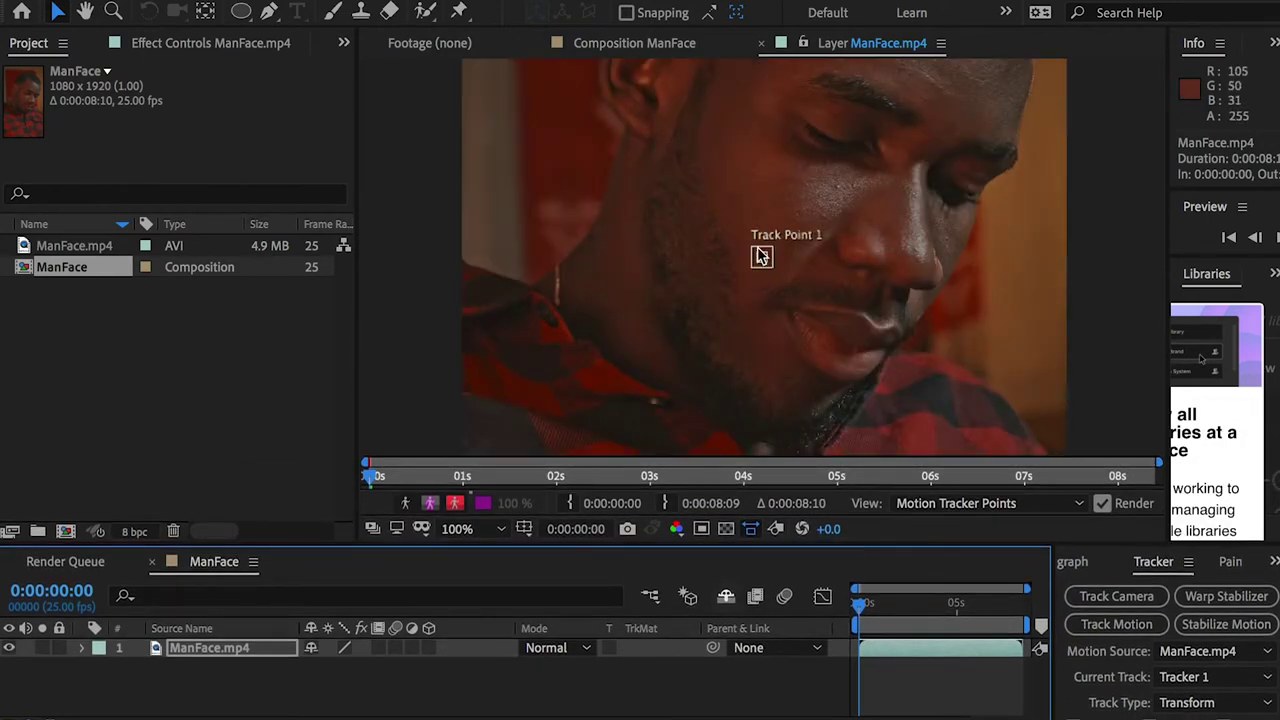
scroll(762, 256, "up", 1)
key("h")
left_click_drag(951, 151, 749, 271)
key("v")
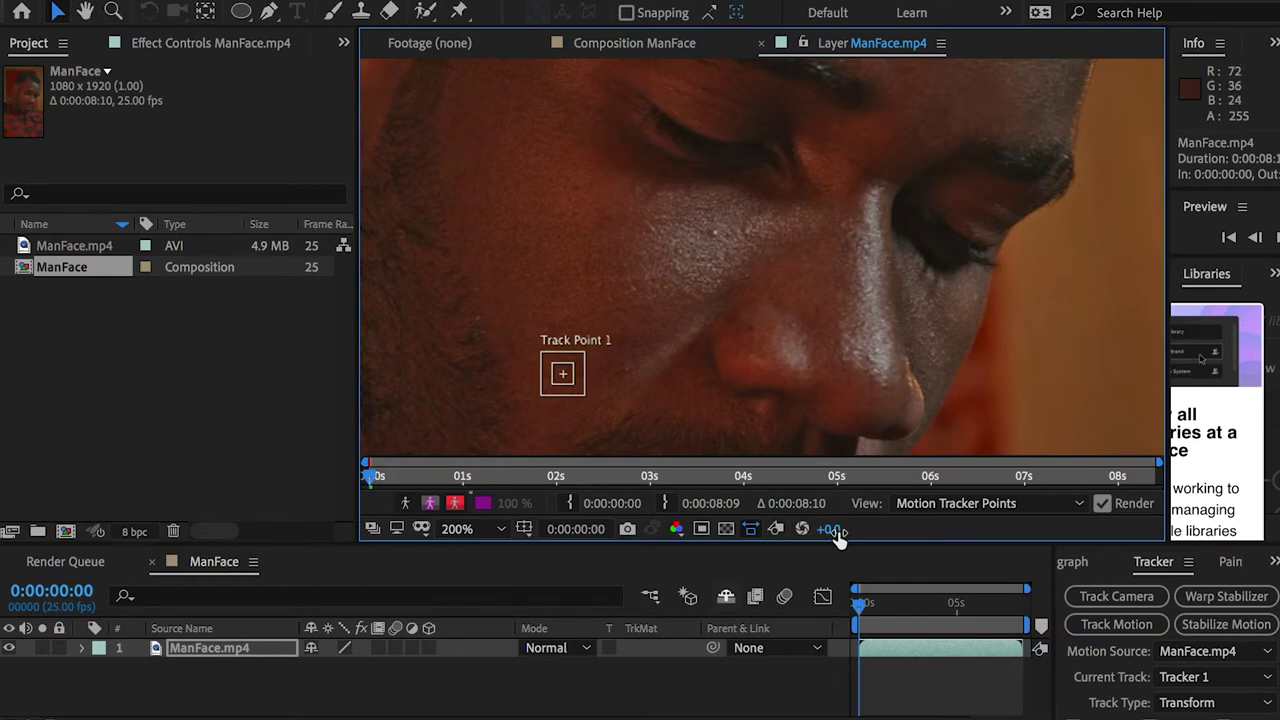
left_click_drag(858, 604, 897, 617)
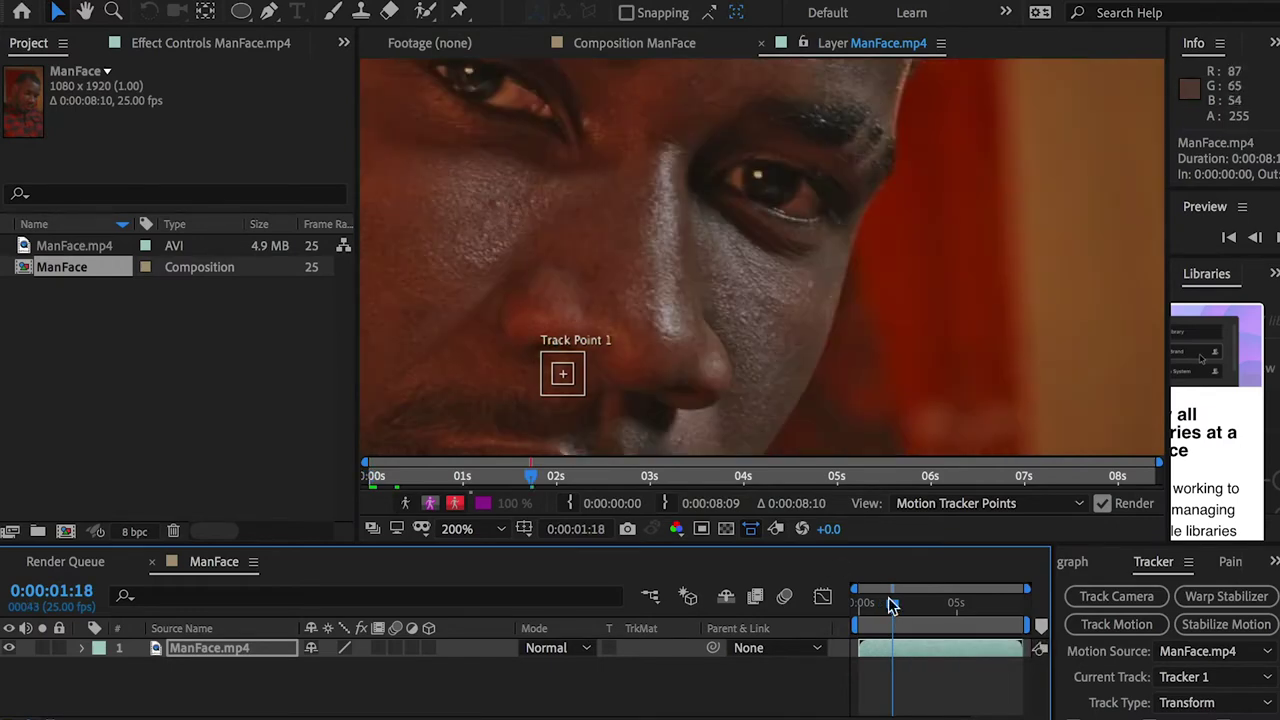
left_click(934, 603)
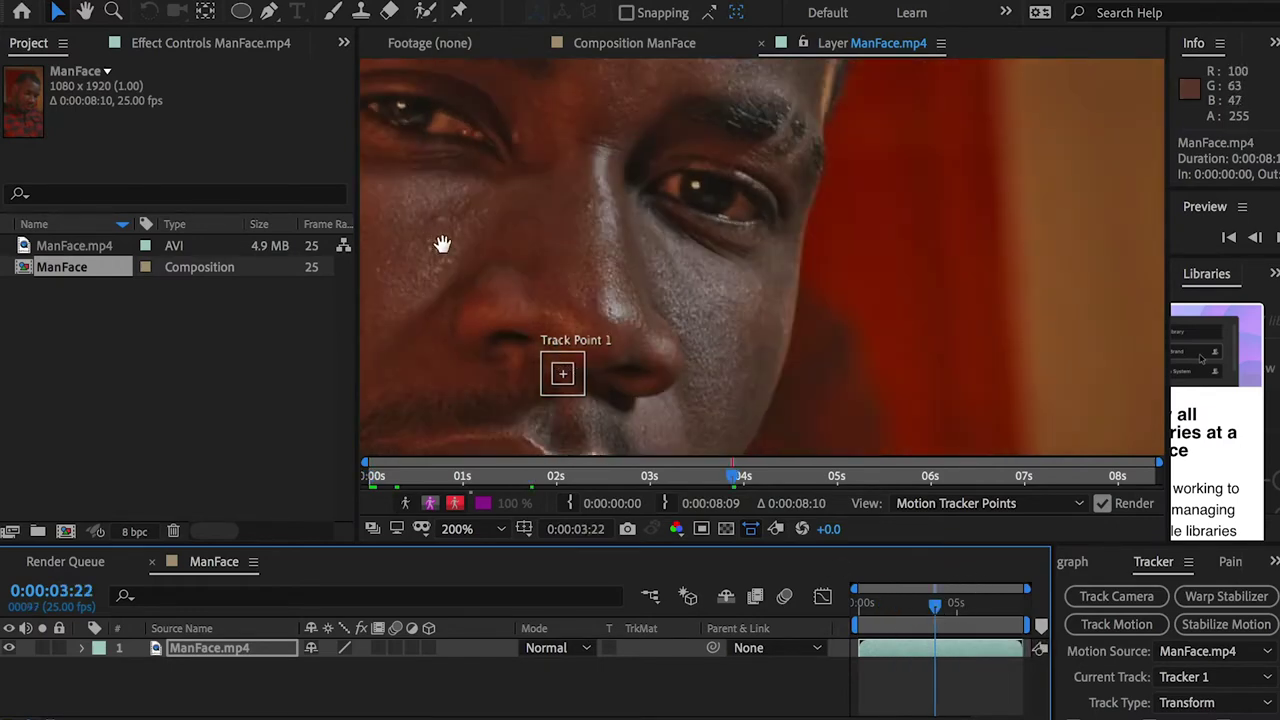
left_click_drag(435, 243, 607, 247)
key("Home")
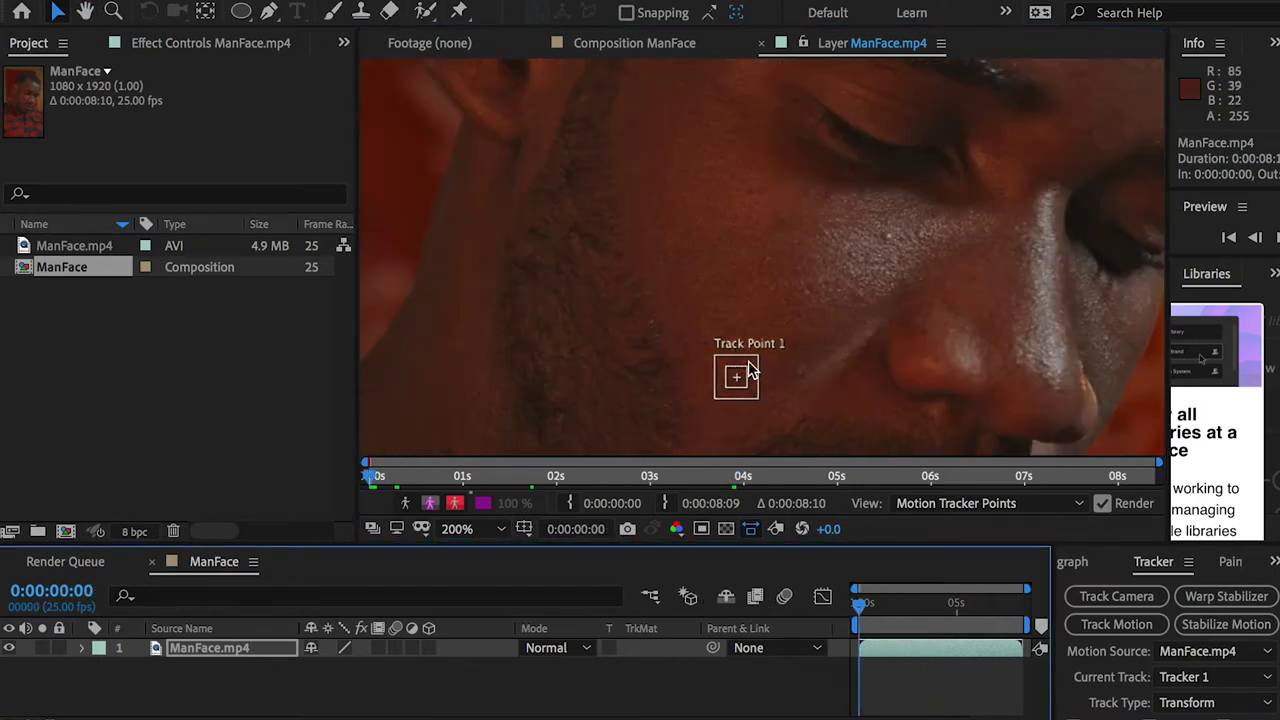
left_click_drag(752, 358, 898, 228)
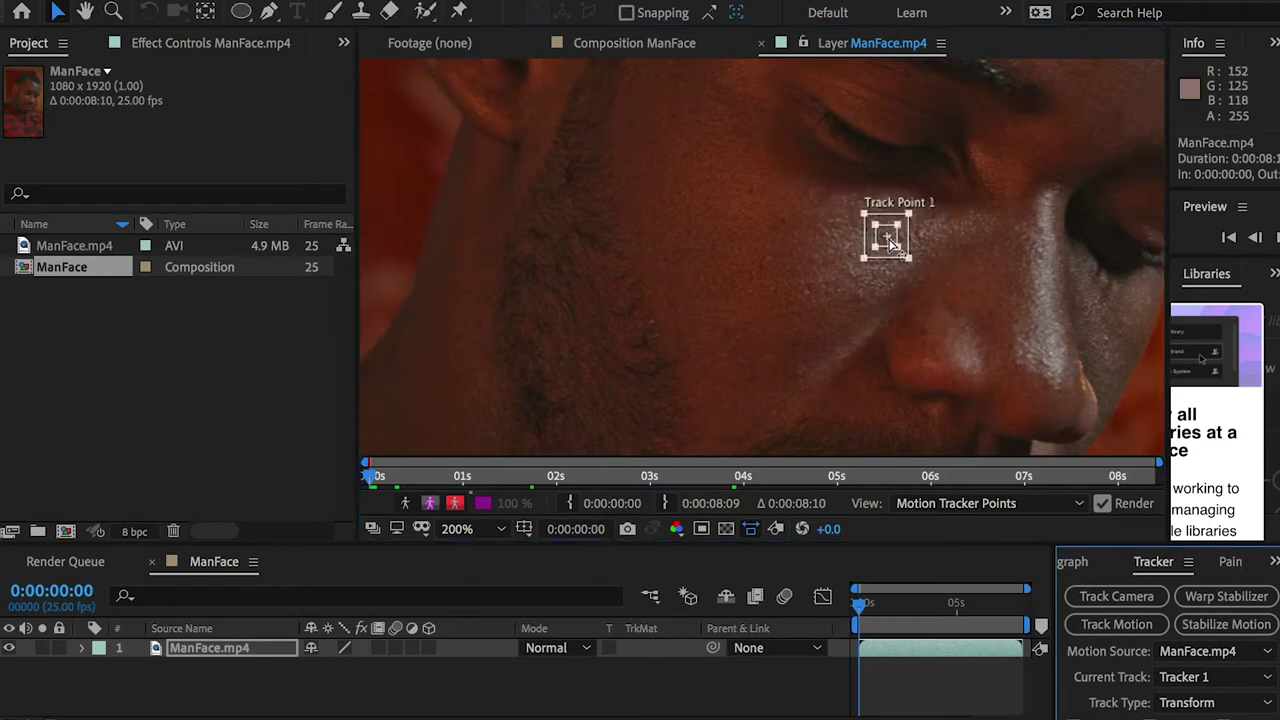
Enlarge the search region of Track Point 1 to about 56 by 52 pixels around the cheek highlight.
key("period")
left_click_drag(806, 301, 826, 319)
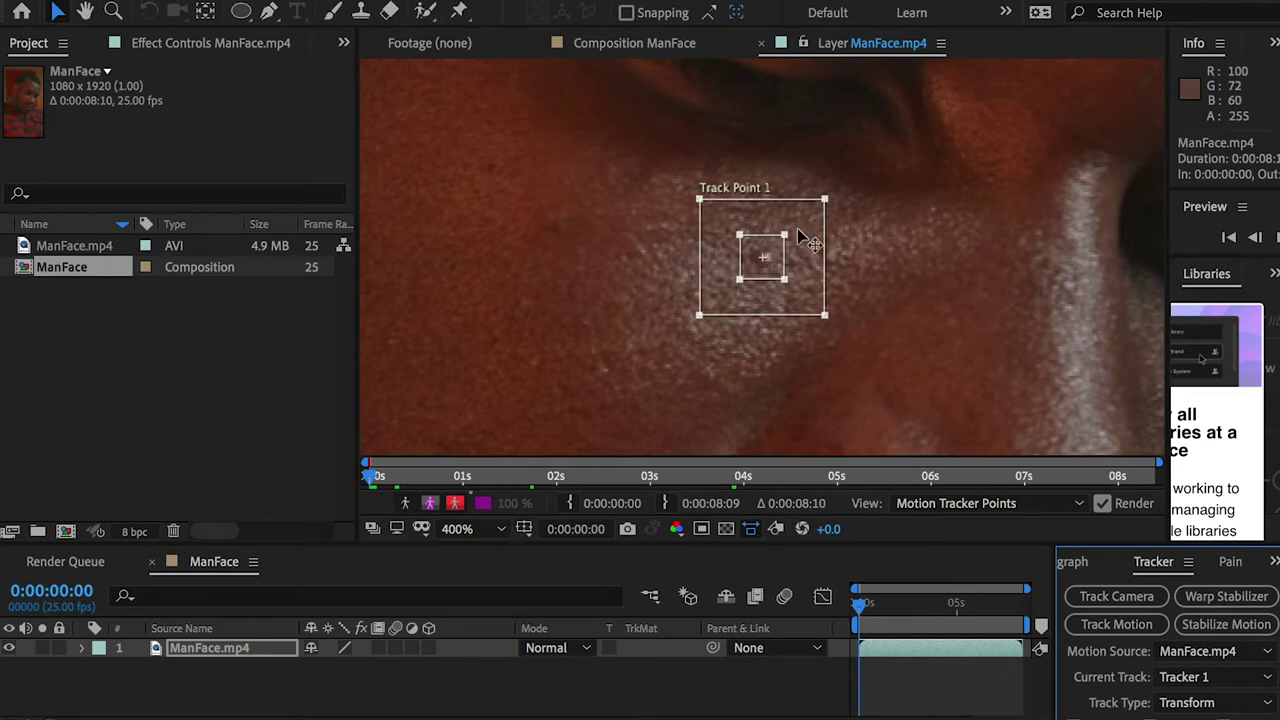
key("comma")
left_click_drag(855, 612, 820, 612)
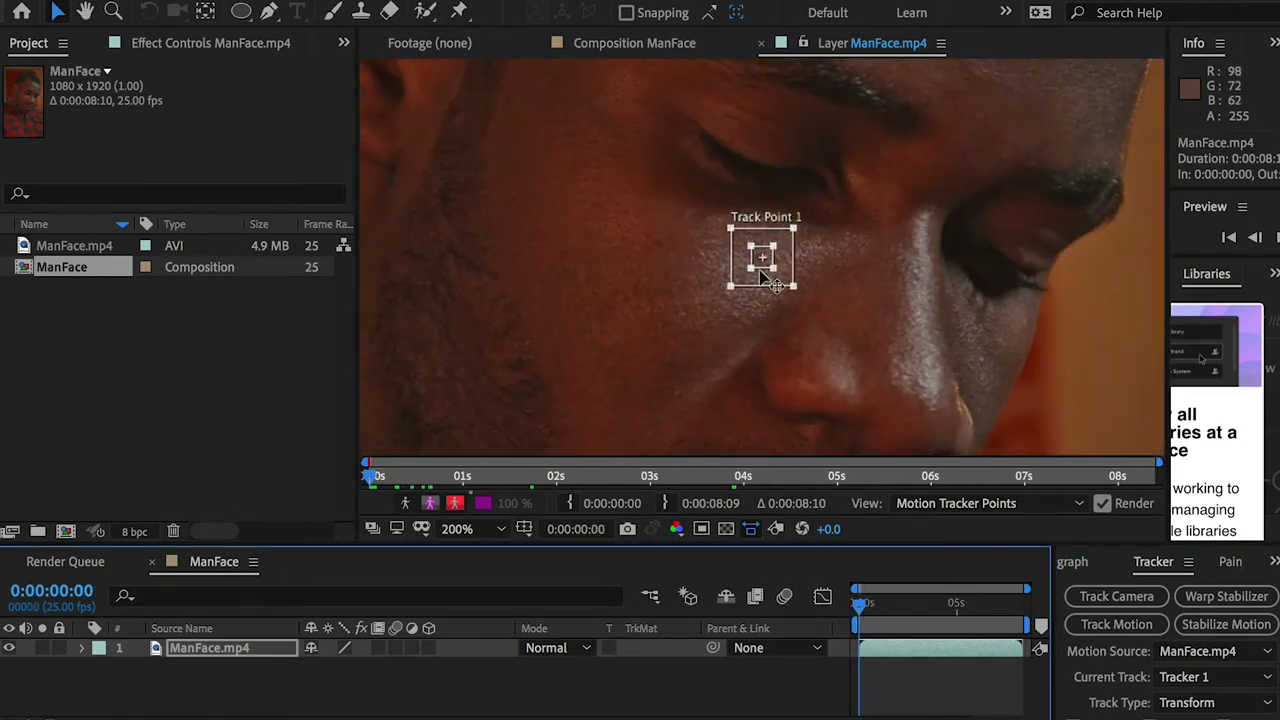
key("period")
key("comma")
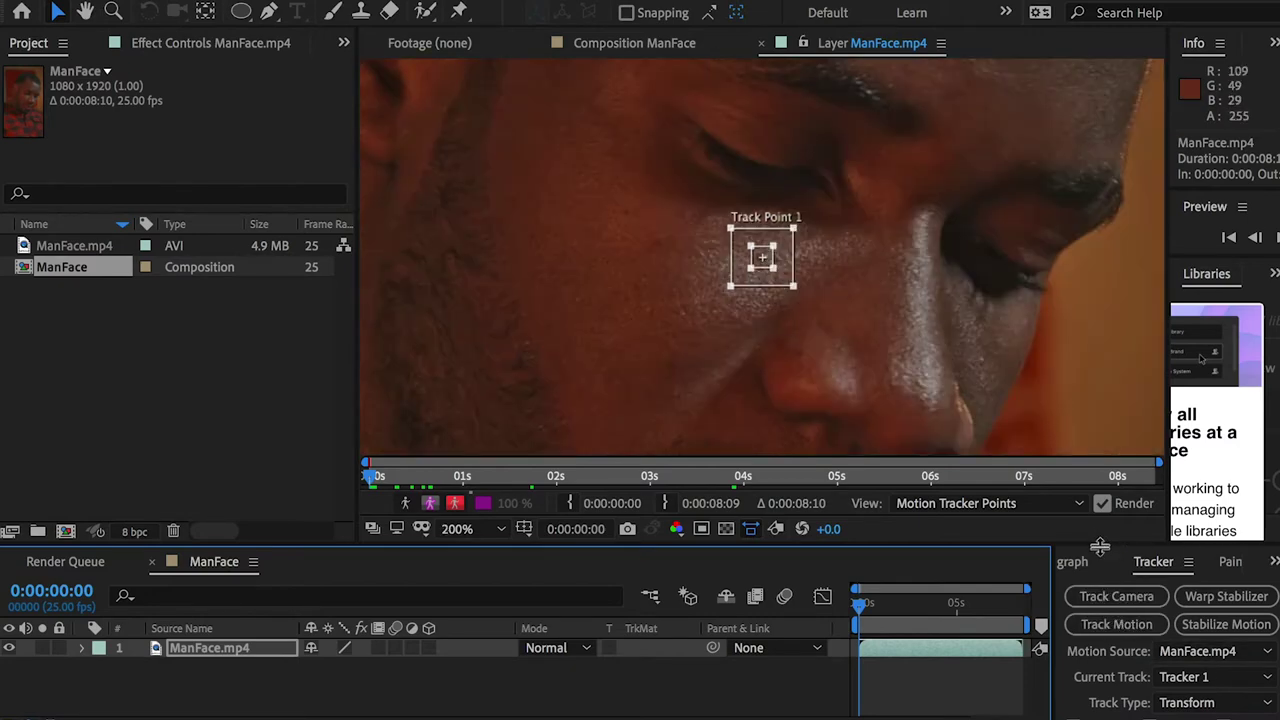
Add a null object to the ManFace composition and rename it TrackingNull.
left_click_drag(1100, 543, 1093, 437)
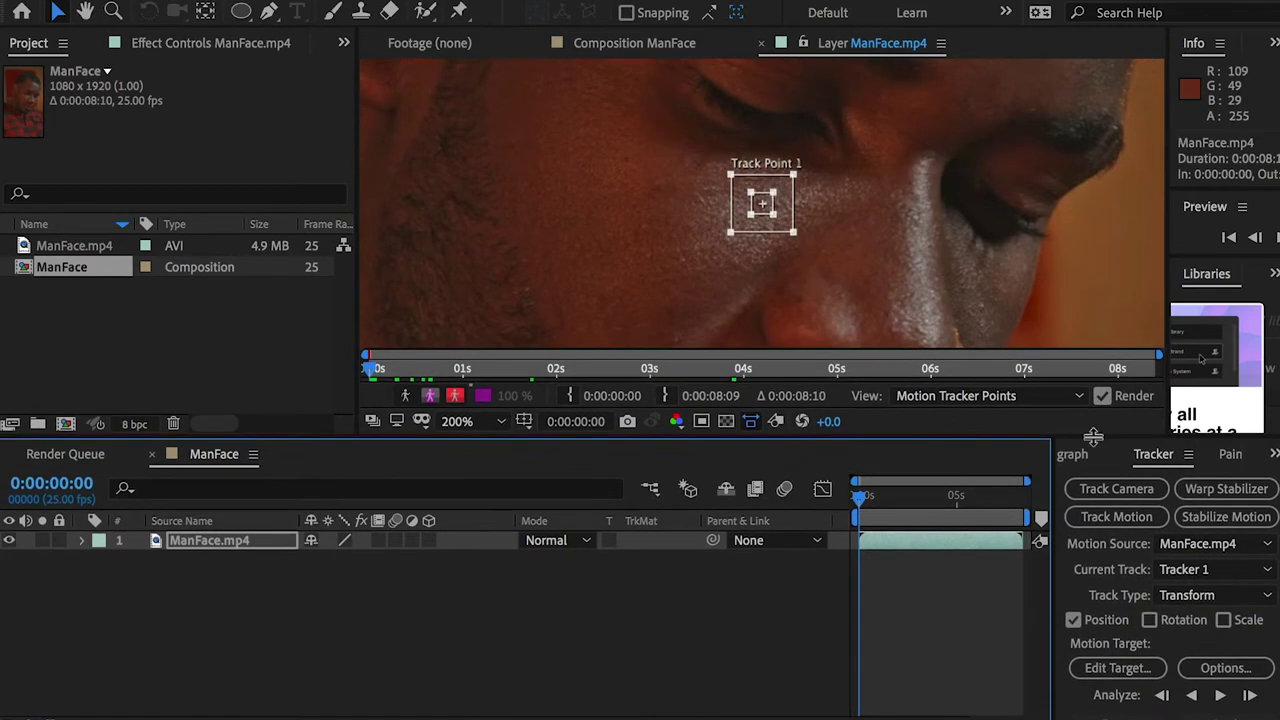
right_click(220, 601)
mouse_move(277, 612)
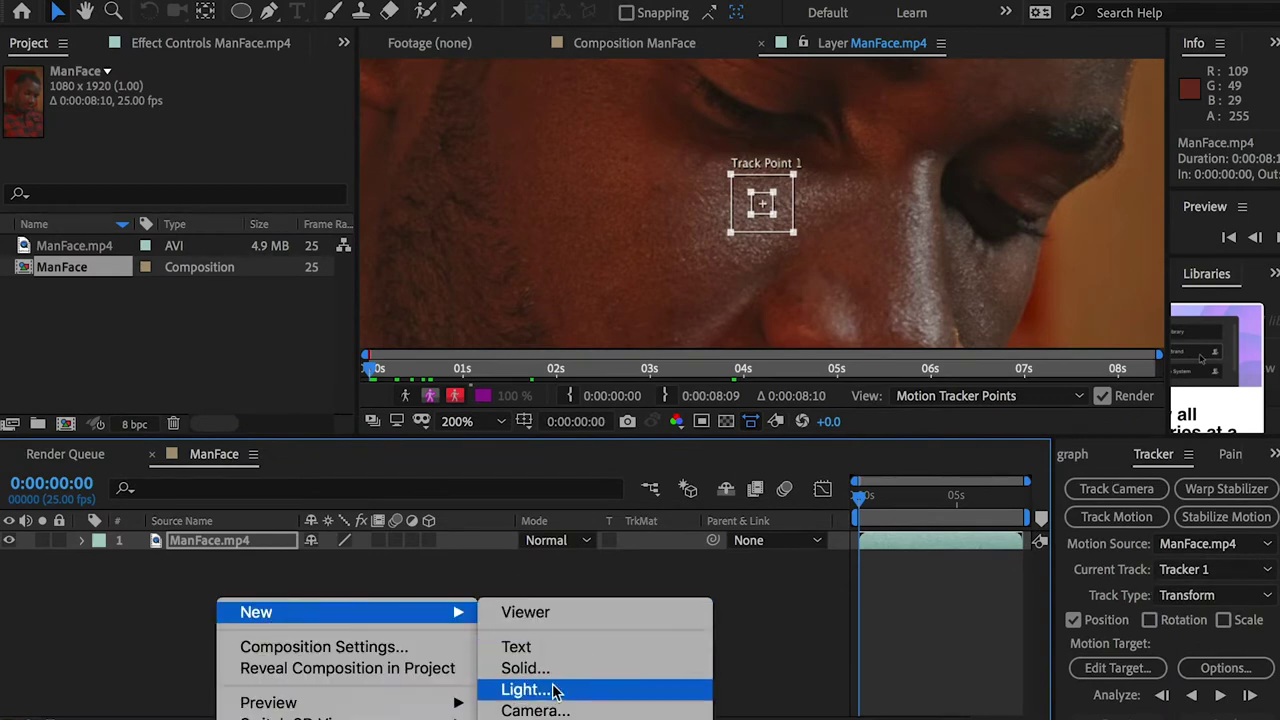
left_click(538, 719)
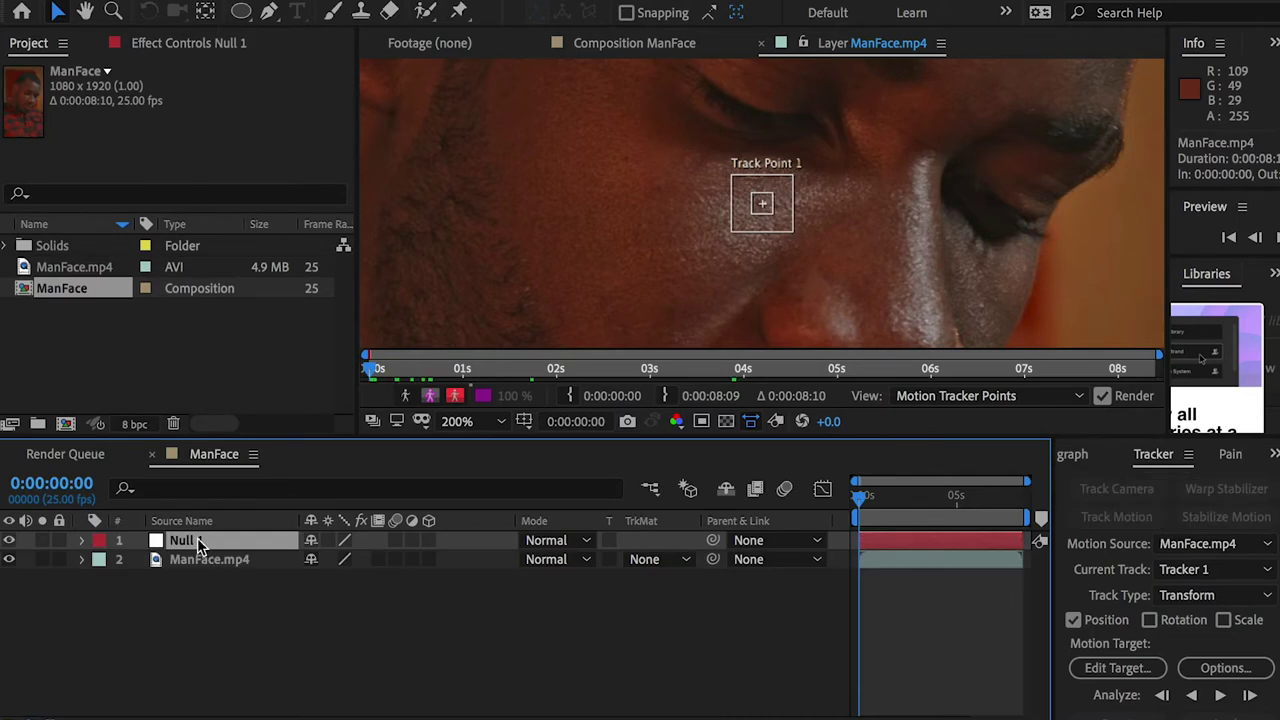
key("Return")
type("Tracking")
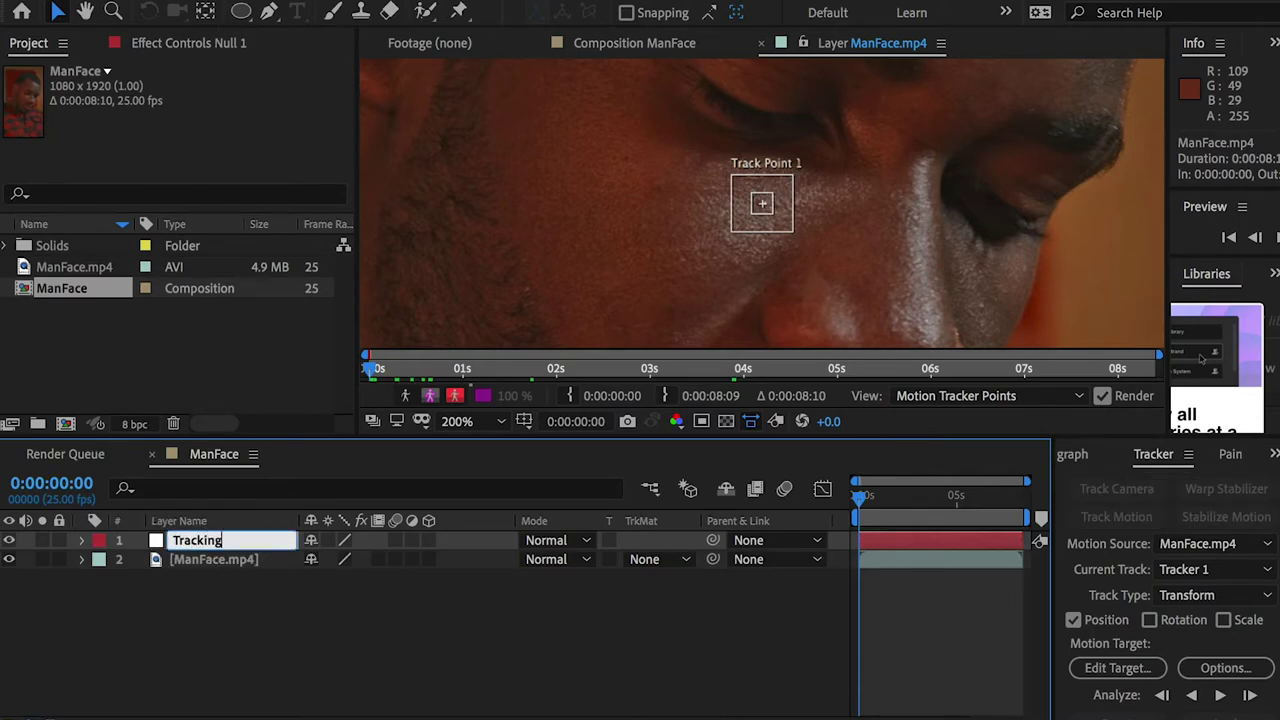
key("Return")
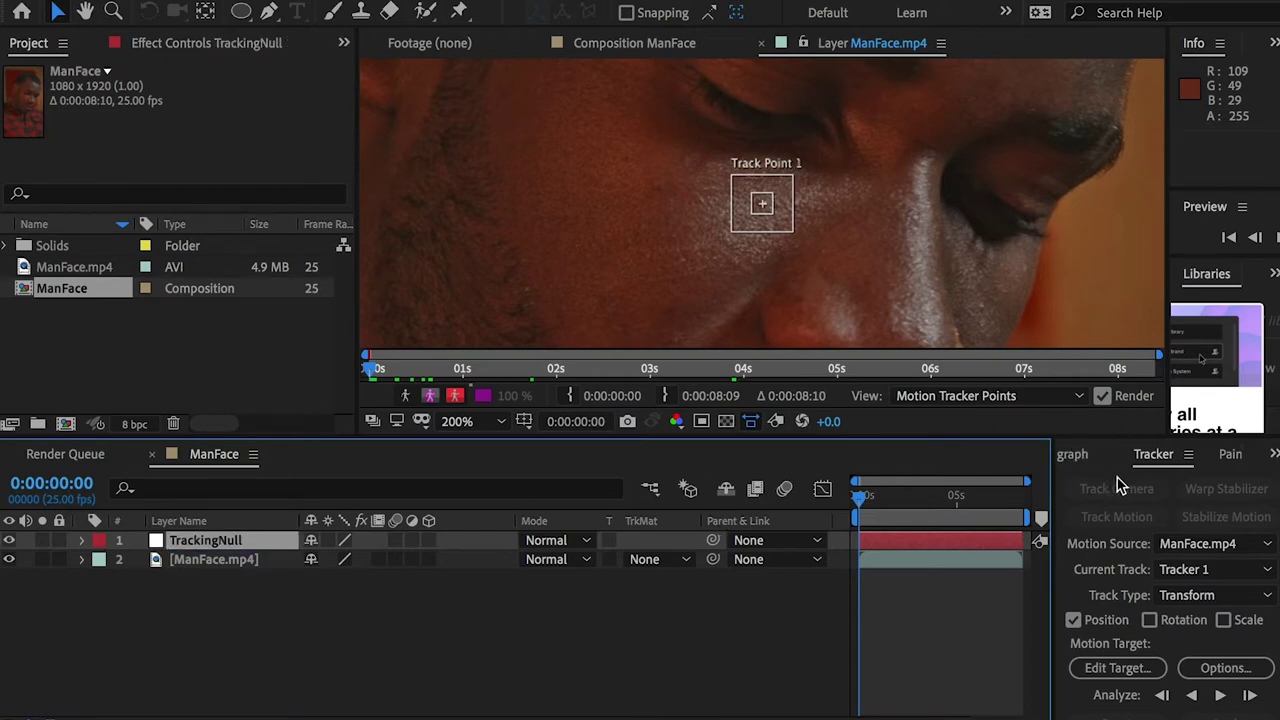
Set TrackingNull as the motion target layer and analyze the track forward through the whole clip.
left_click(1140, 672)
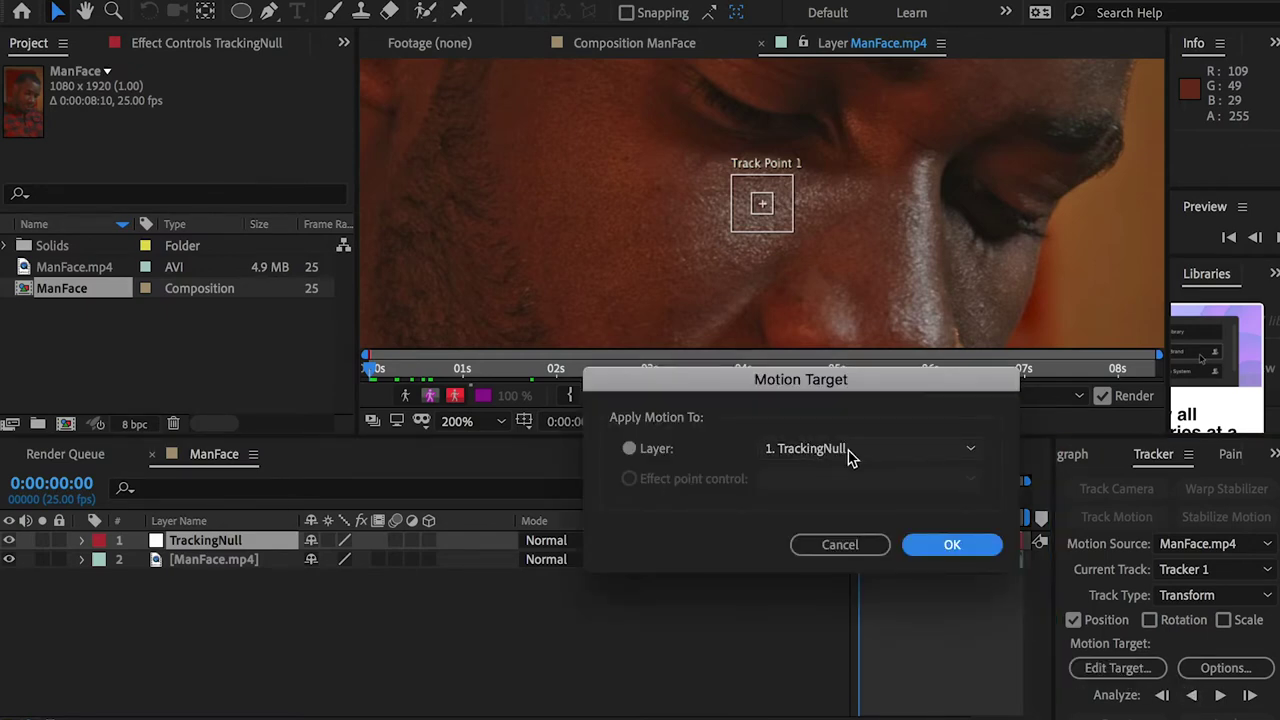
left_click(943, 546)
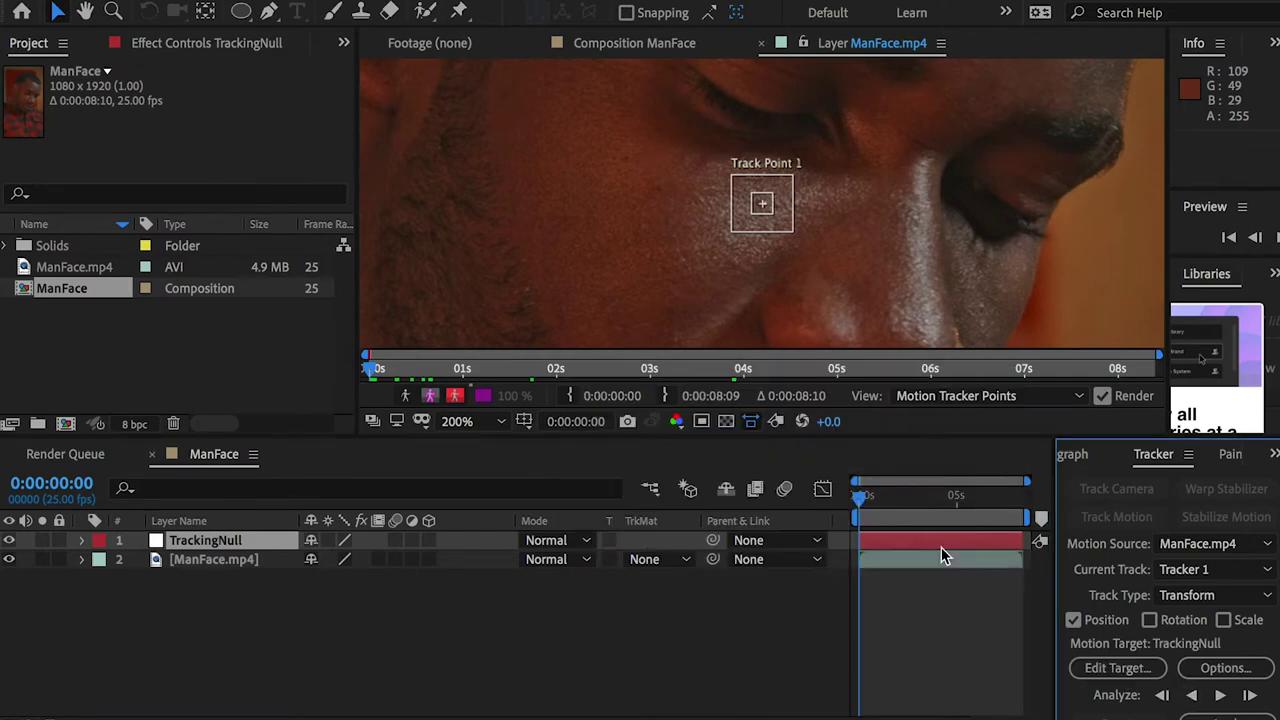
left_click(1222, 697)
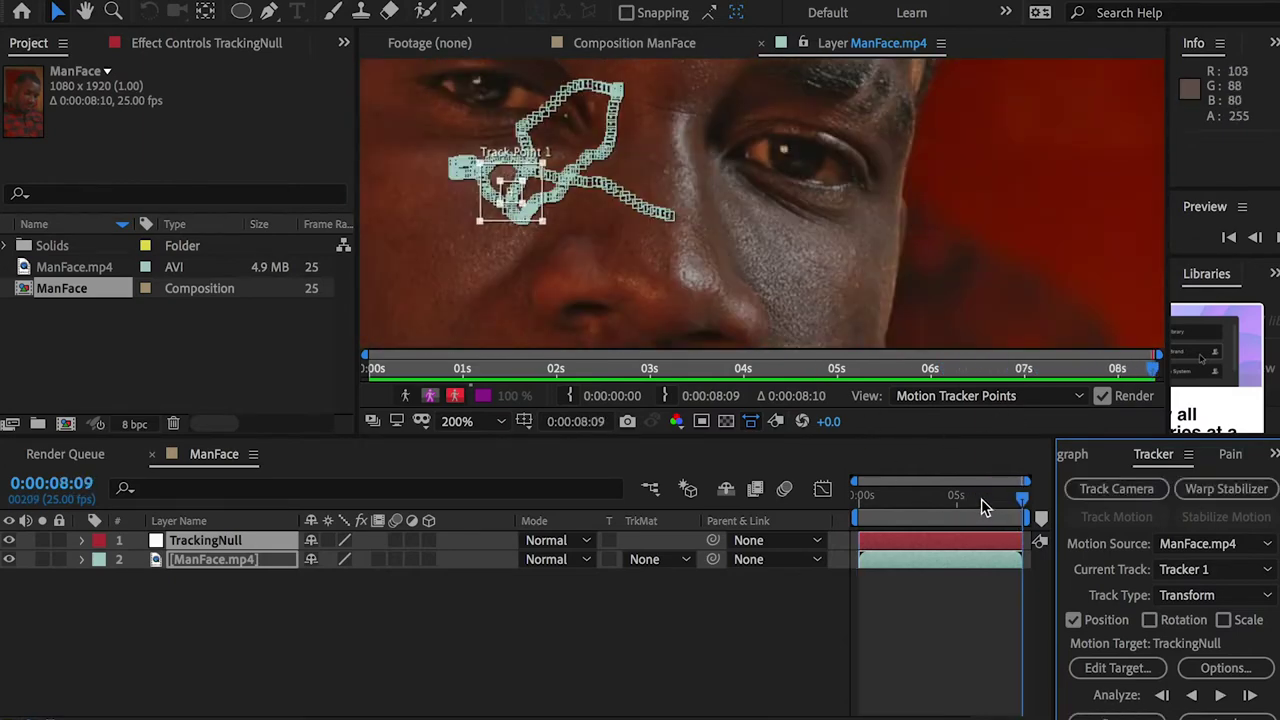
Examine the track point's path and position at different times, and check the motion target layer without changing it.
left_click_drag(1020, 500, 887, 500)
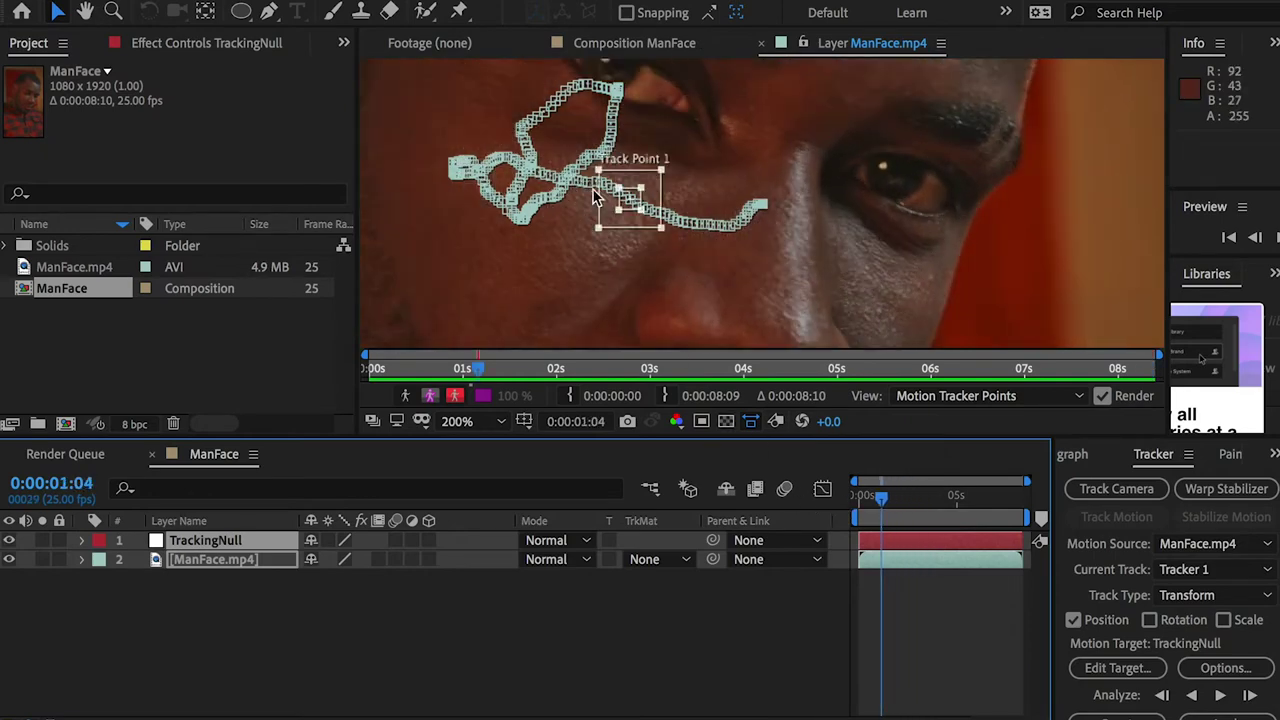
scroll(629, 210, "up", 3)
scroll(771, 226, "down", 1)
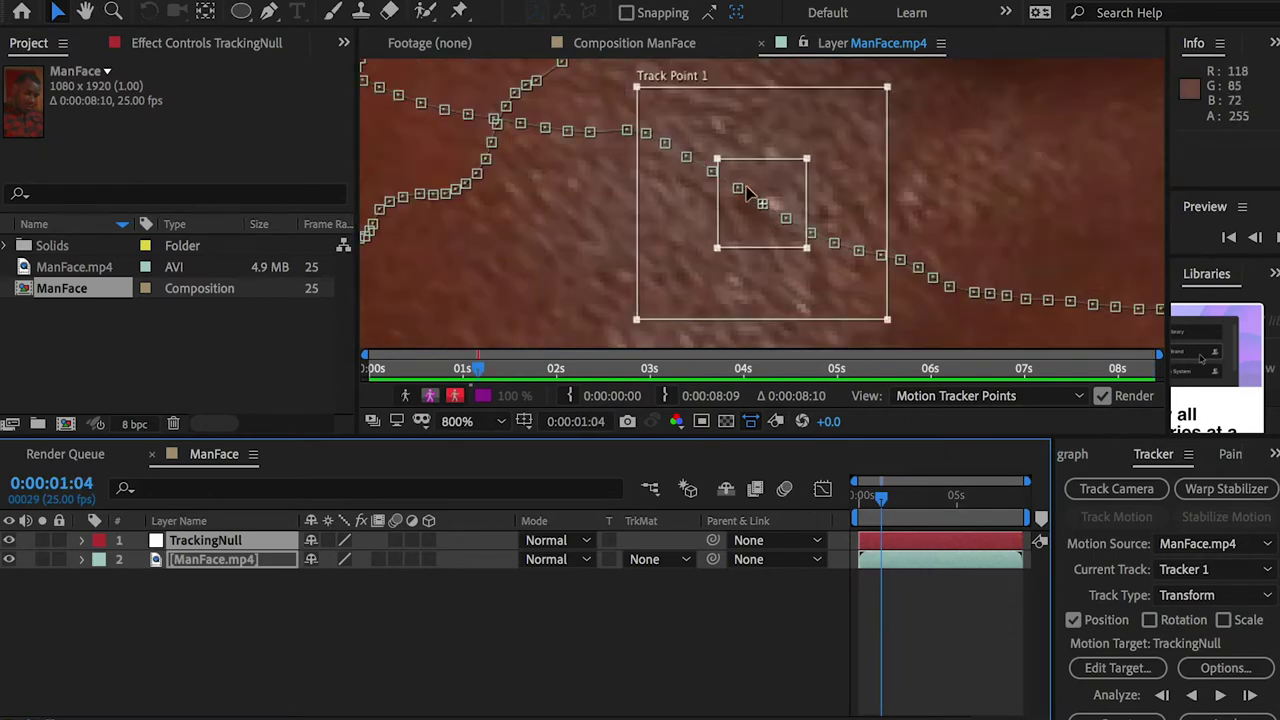
left_click_drag(890, 508, 903, 513)
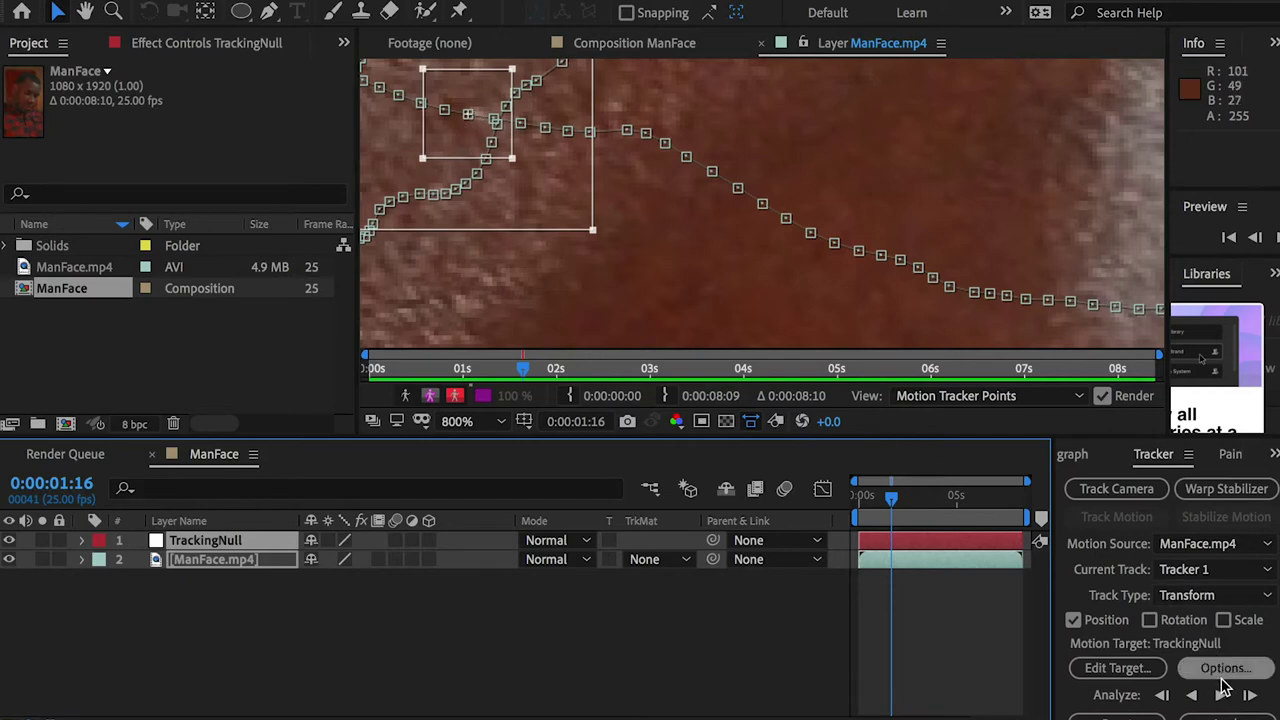
scroll(763, 300, "down", 3)
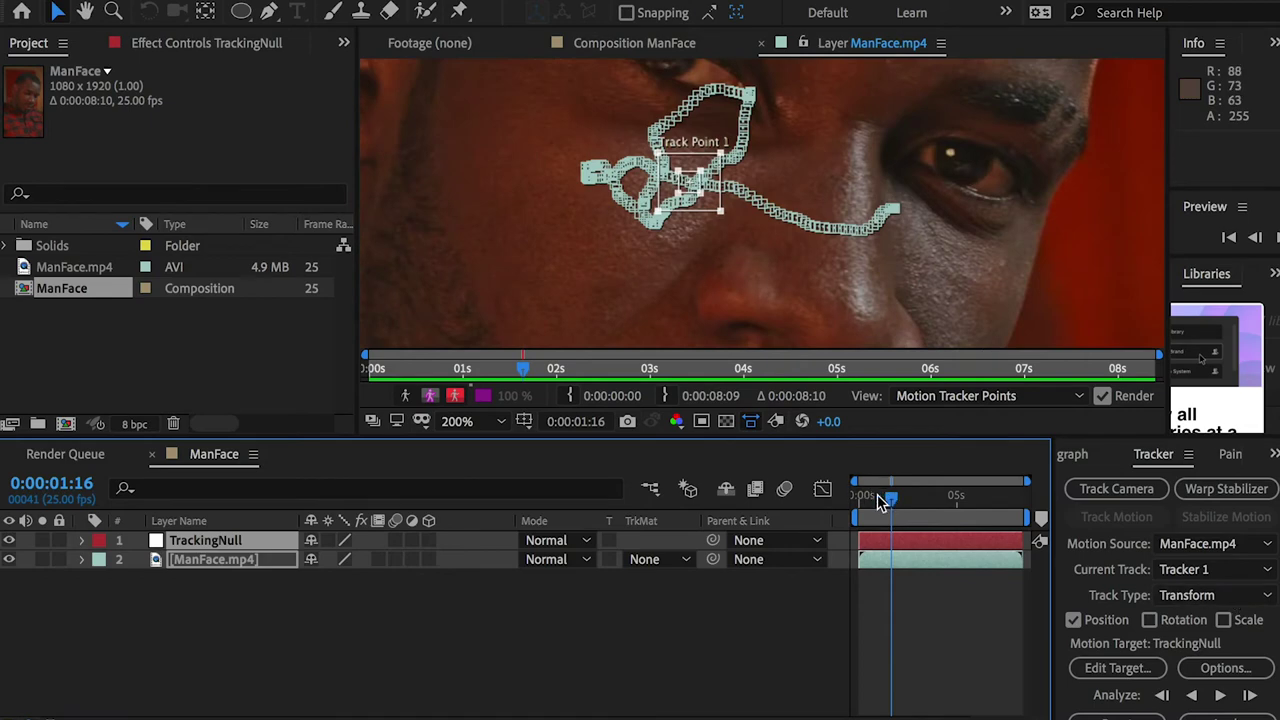
key("Home")
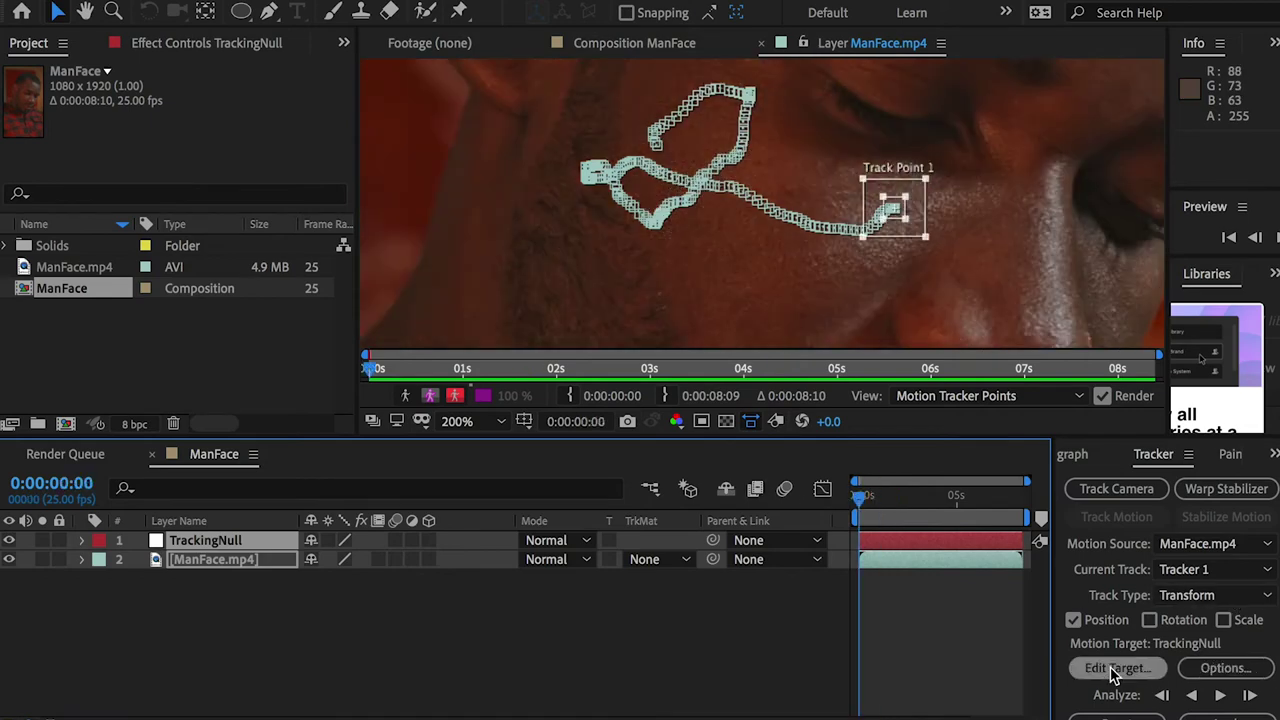
left_click(1108, 670)
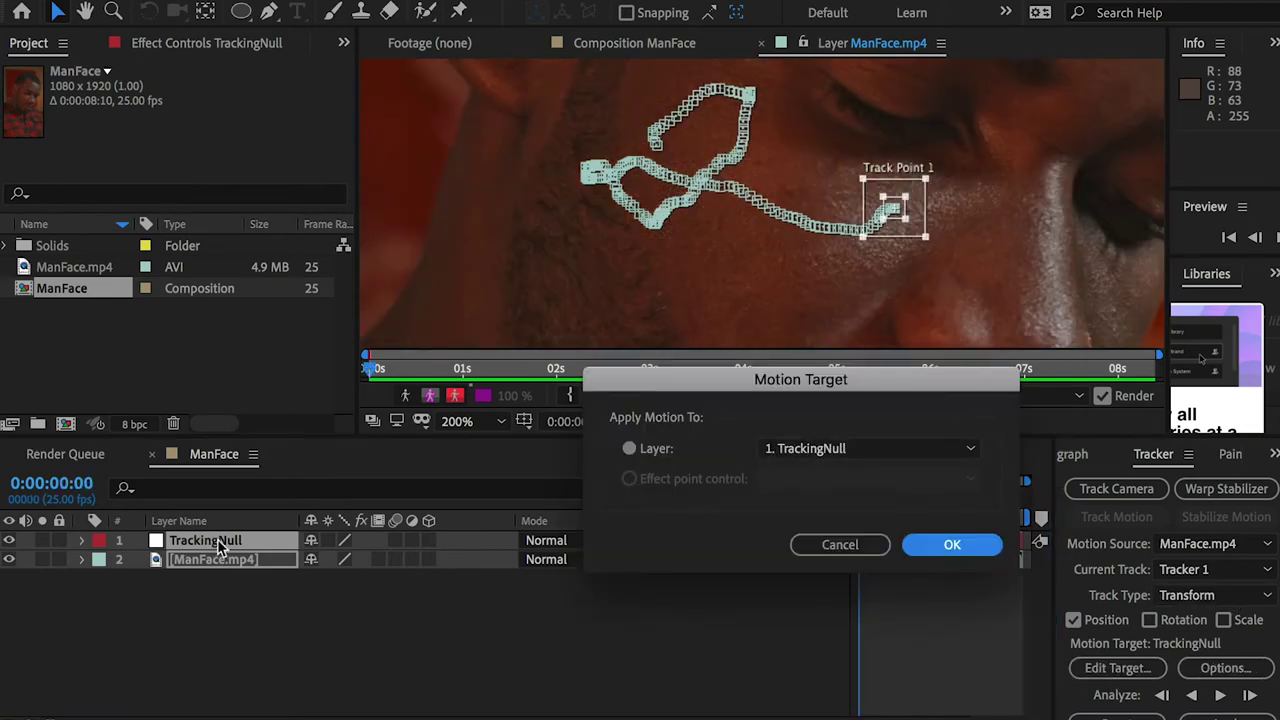
left_click(842, 545)
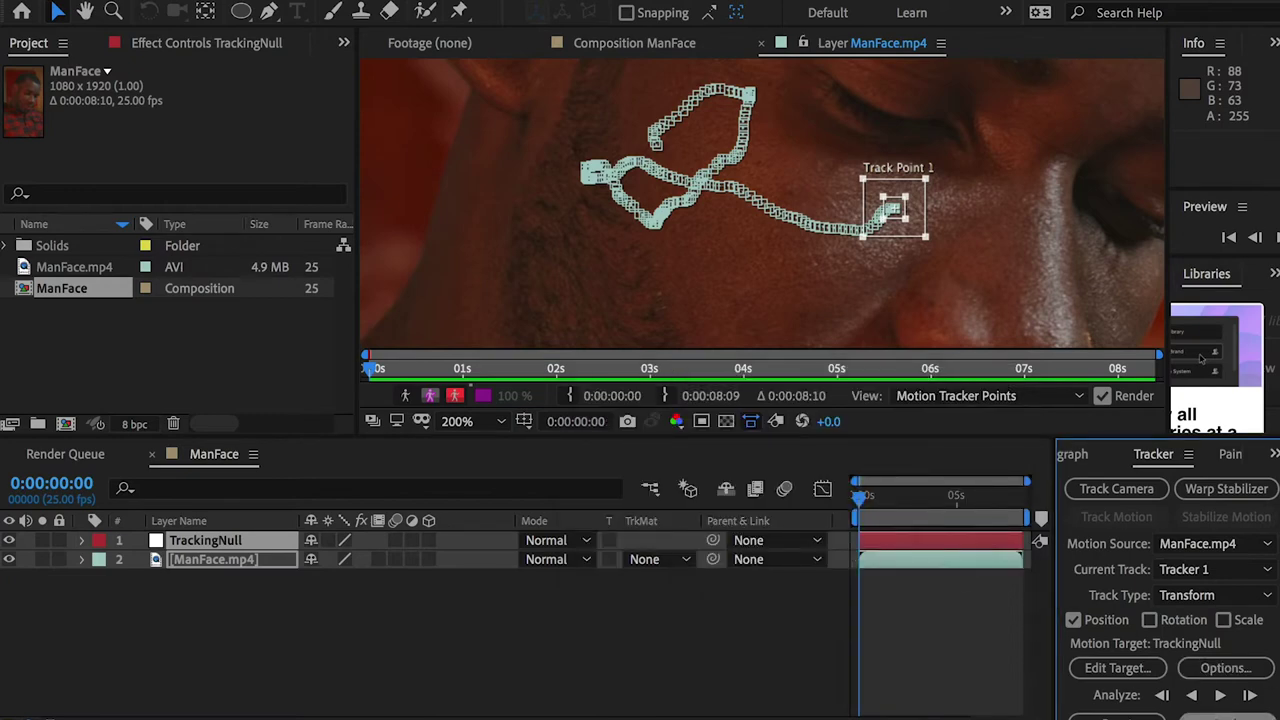
Apply the motion tracking data to TrackingNull in the X and Y dimensions.
left_click(1218, 716)
left_click_drag(792, 418, 688, 334)
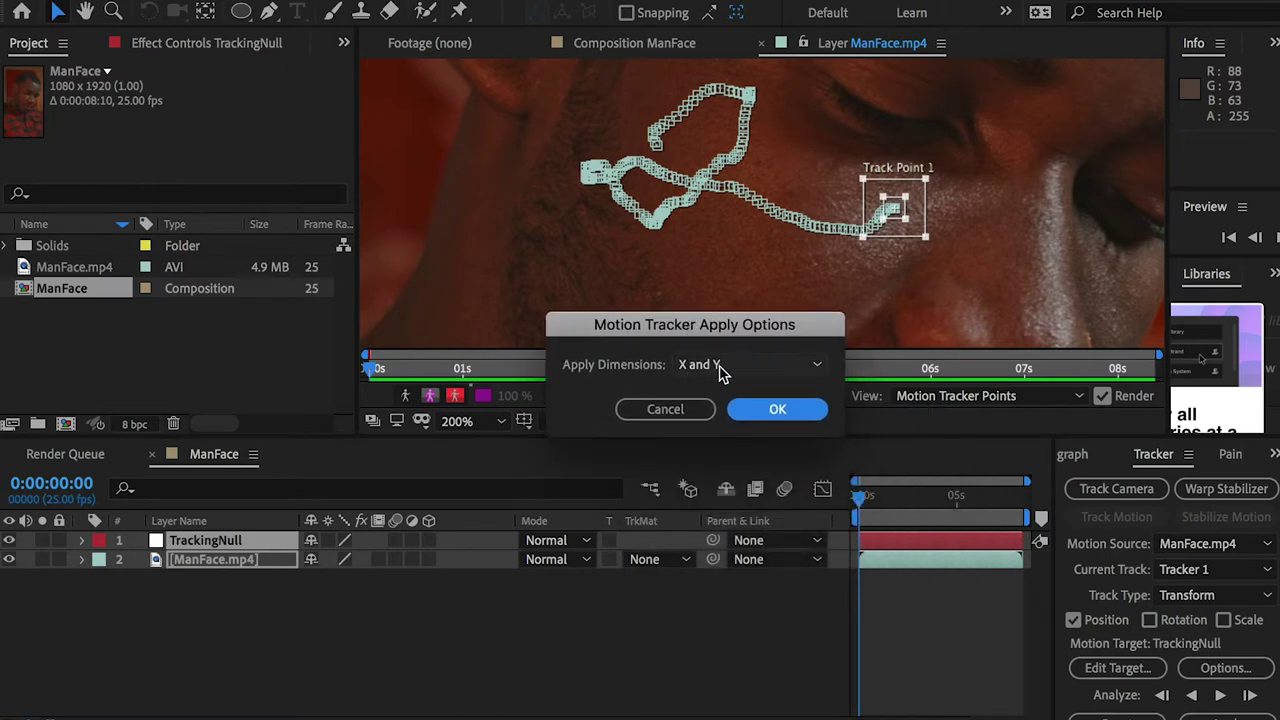
left_click(777, 409)
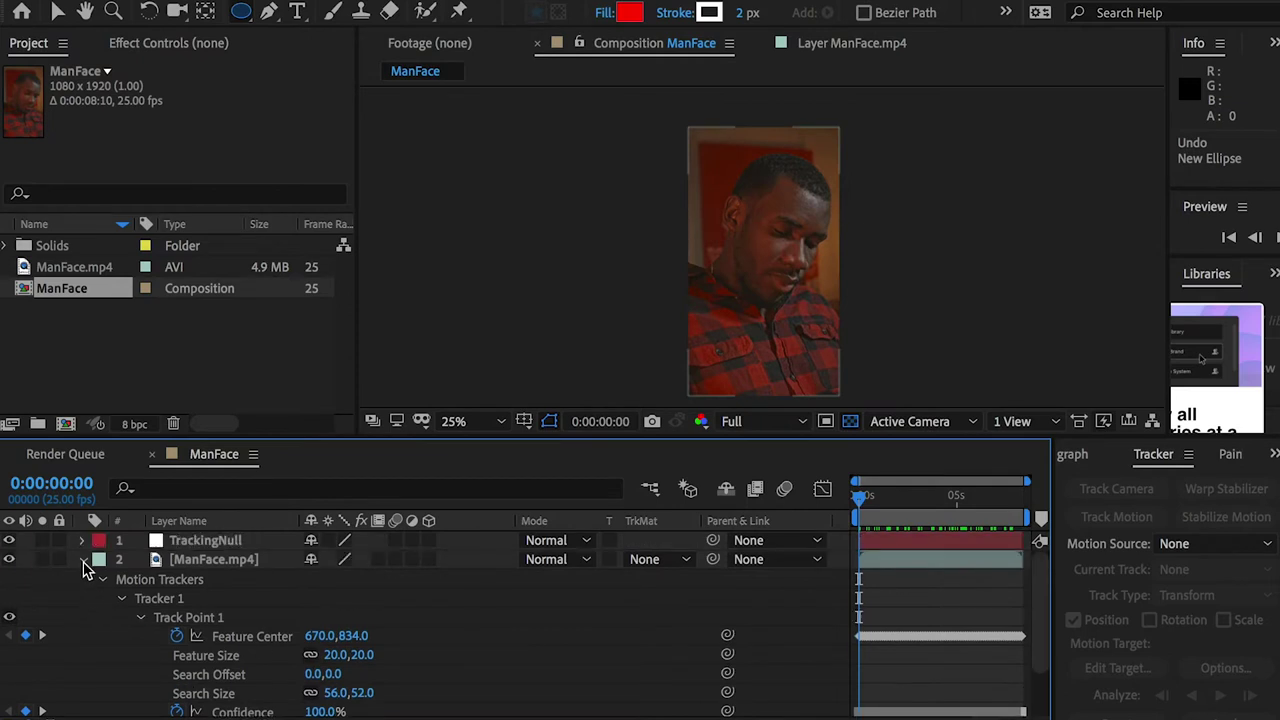
Examine TrackingNull's Position keyframes and its motion path on the man's face at different times.
left_click(83, 561)
left_click(206, 543)
left_click(83, 541)
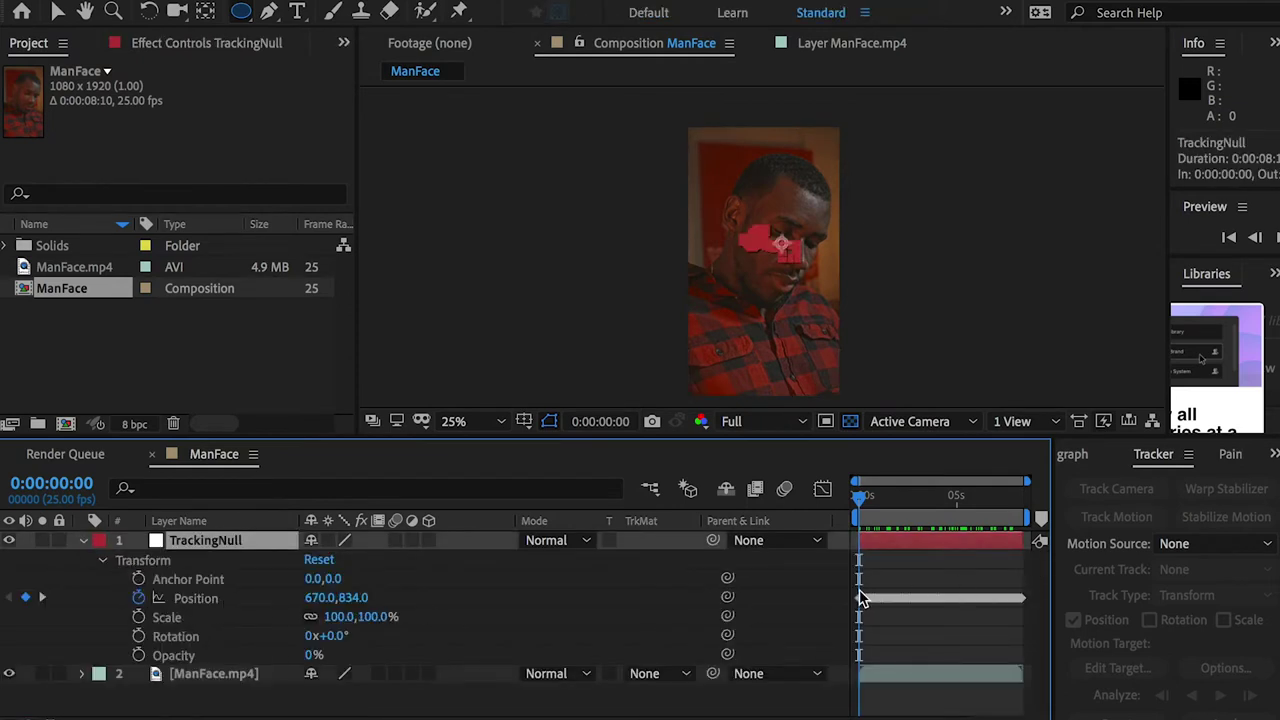
left_click_drag(856, 496, 891, 496)
scroll(771, 237, "up", 2)
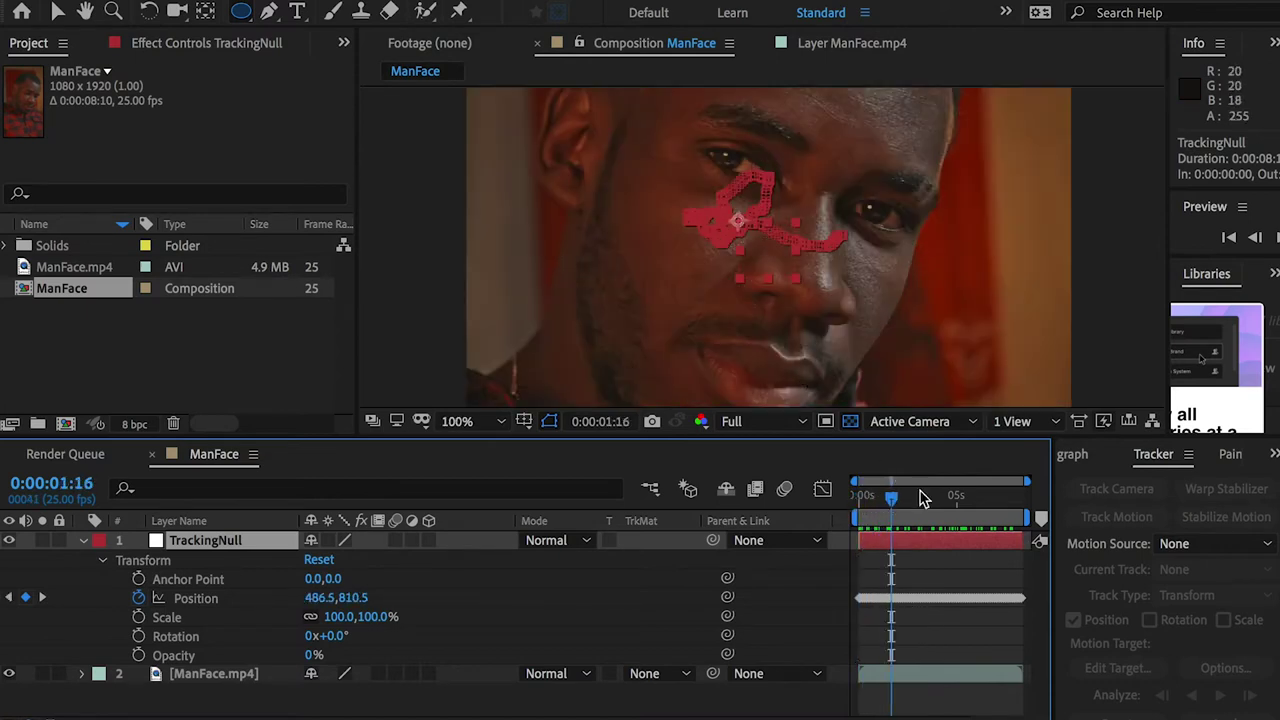
left_click_drag(896, 502, 657, 493)
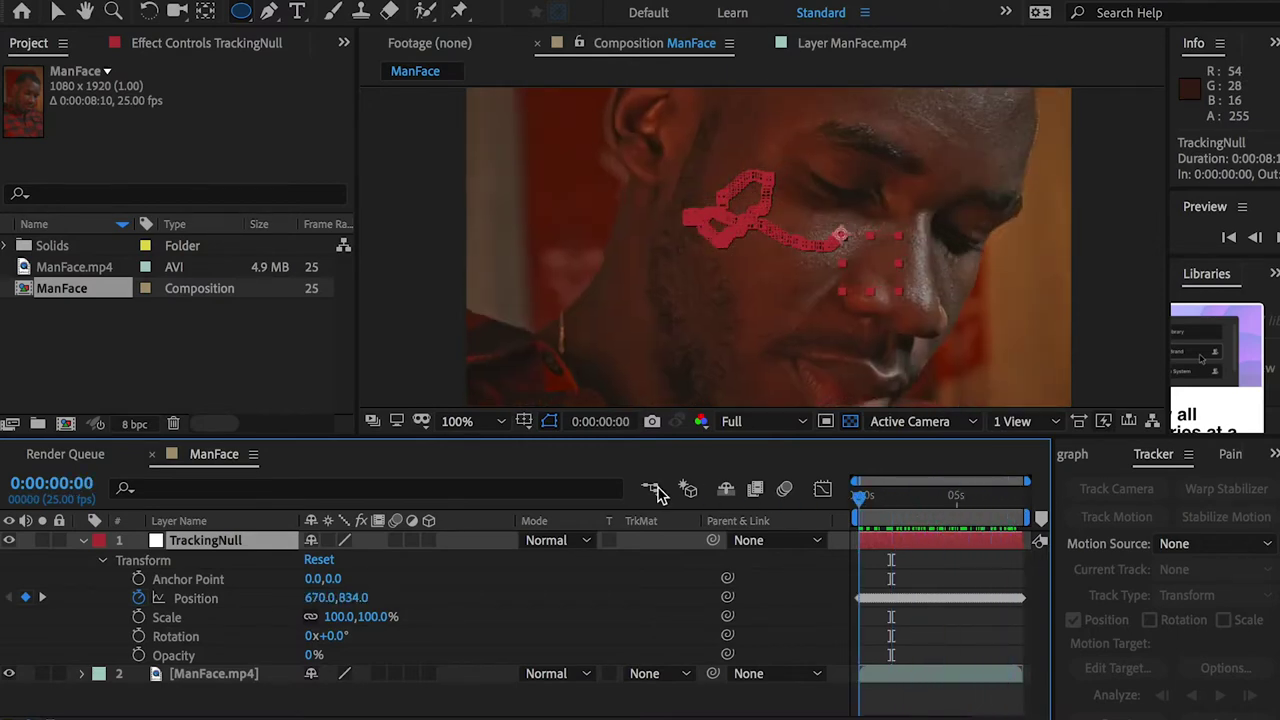
left_click(84, 541)
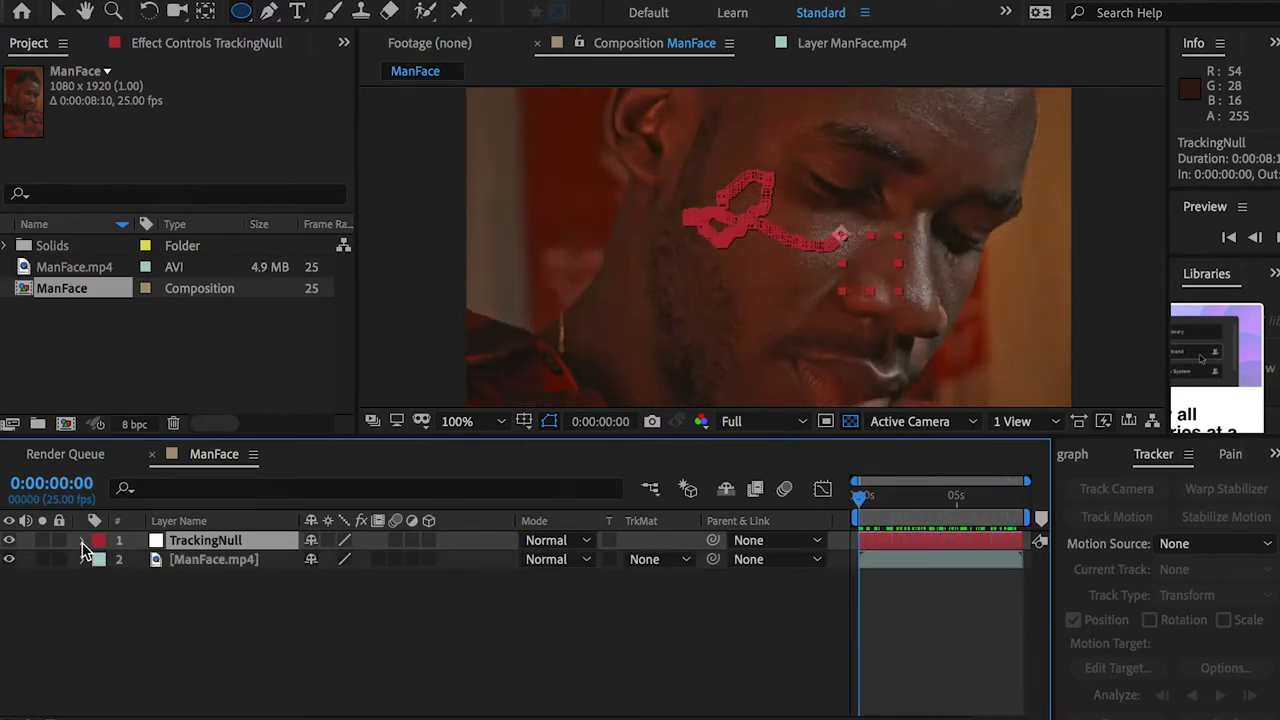
Draw an ellipse shape on a new layer over the man's face and adjust its width and position to cover the head.
left_click(193, 645)
left_click_drag(242, 12, 335, 65)
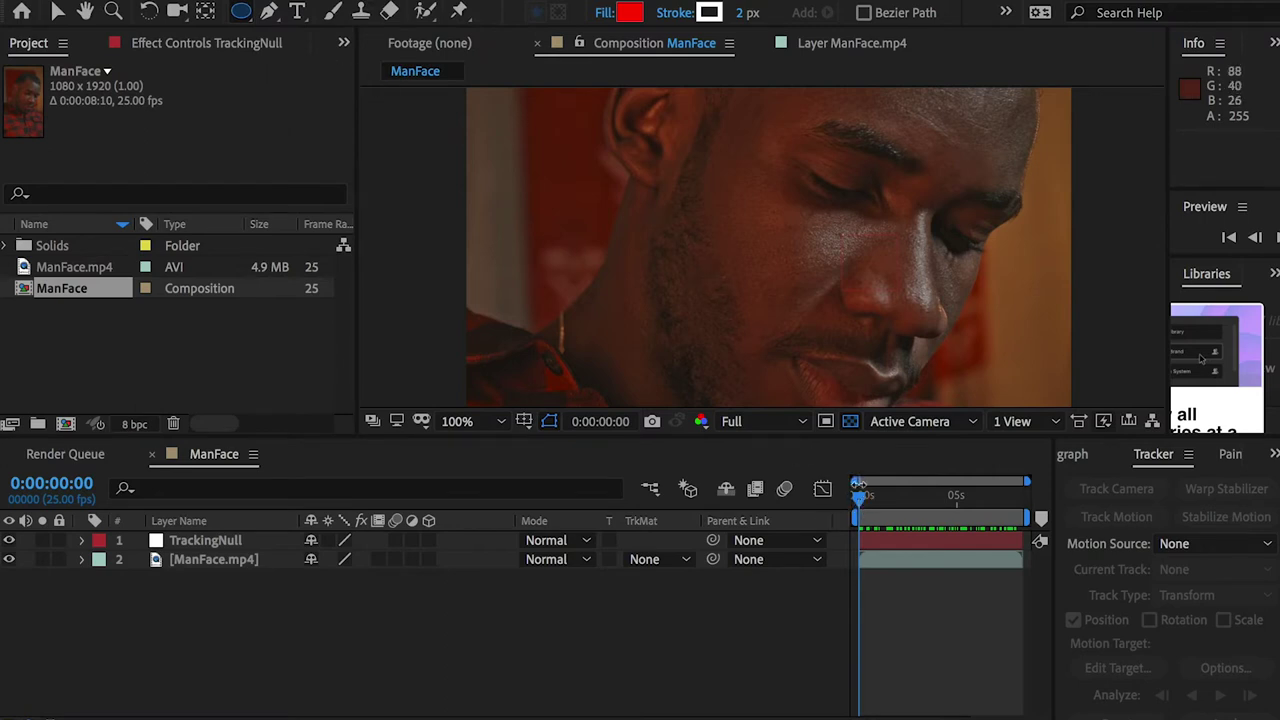
scroll(850, 320, "down", 2)
scroll(803, 292, "down", 2)
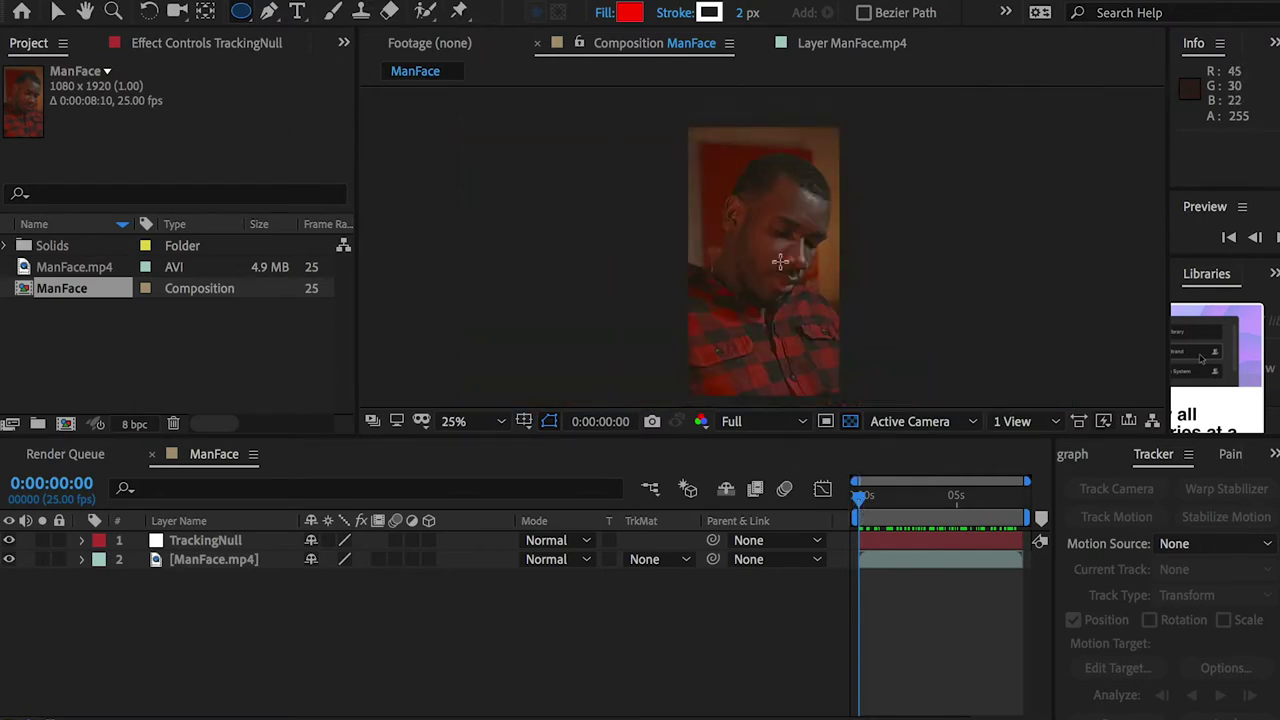
left_click_drag(797, 252, 835, 295)
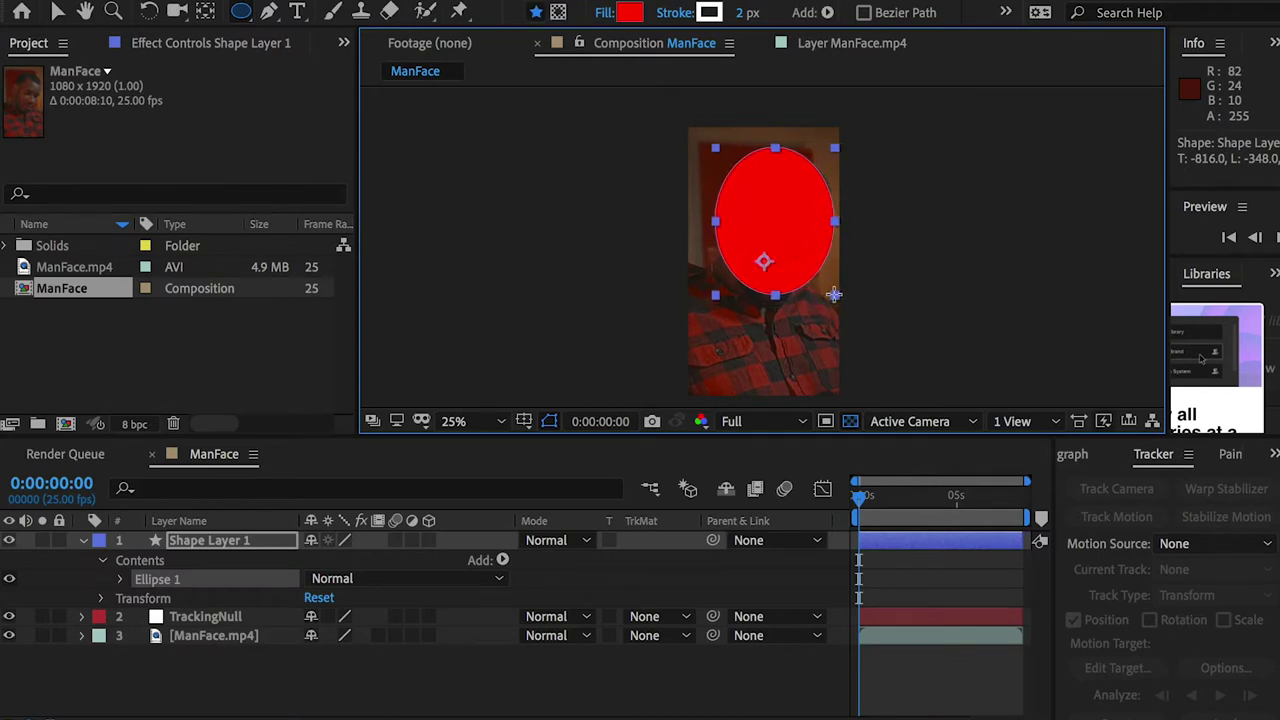
left_click(57, 12)
mouse_move(715, 222)
left_mouse_down()
mouse_move(730, 222)
mouse_move(718, 222)
left_mouse_up()
left_click_drag(829, 221, 794, 206)
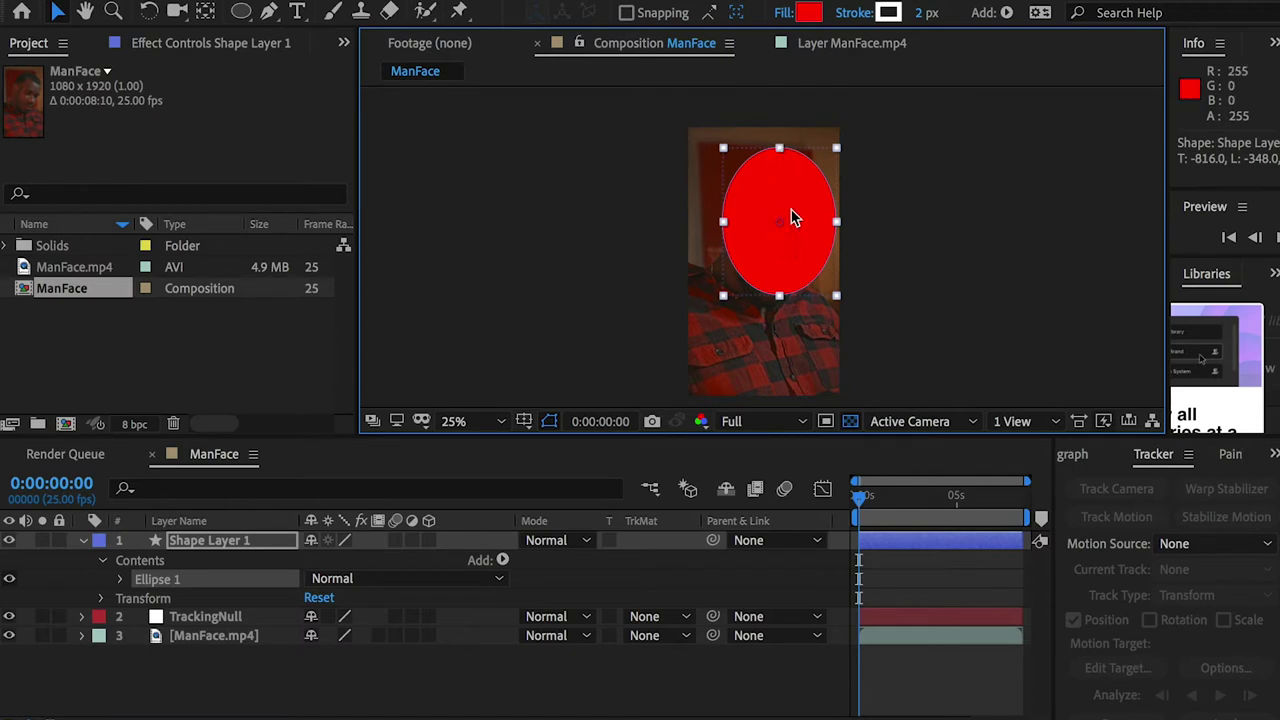
Set the ellipse's fill color to white (FFFFFF).
left_click(806, 14)
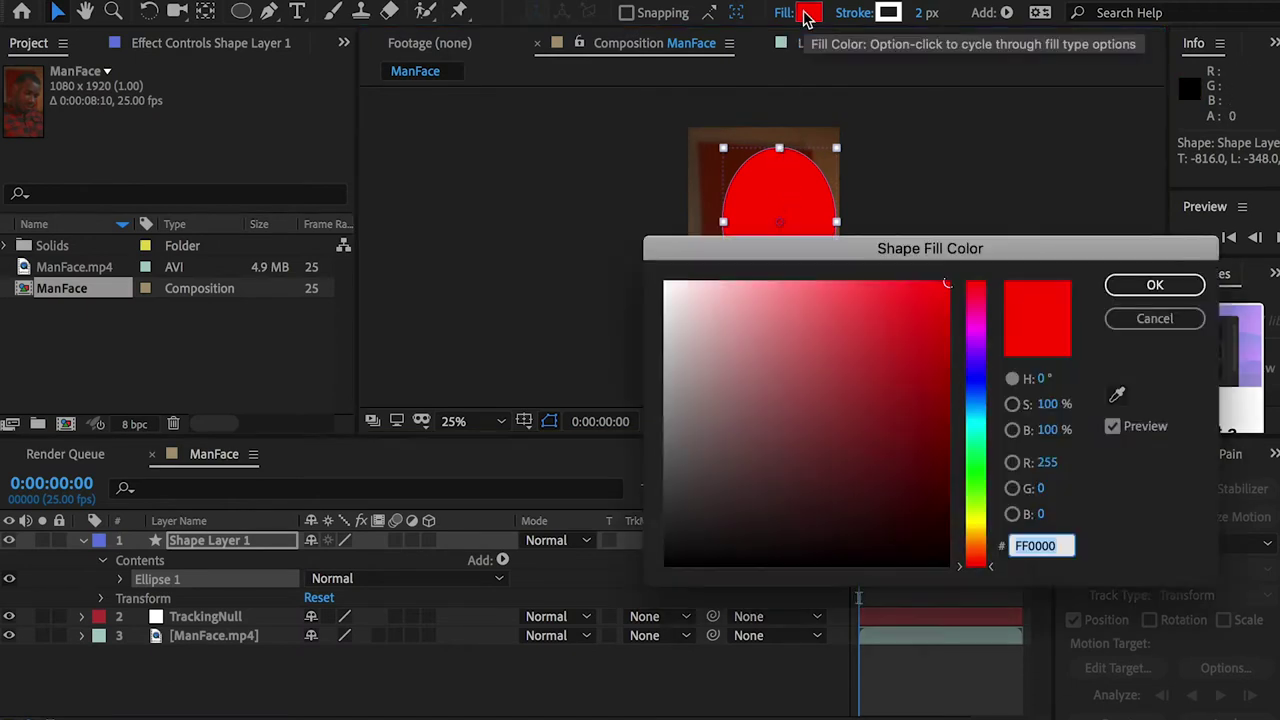
left_click_drag(889, 337, 594, 219)
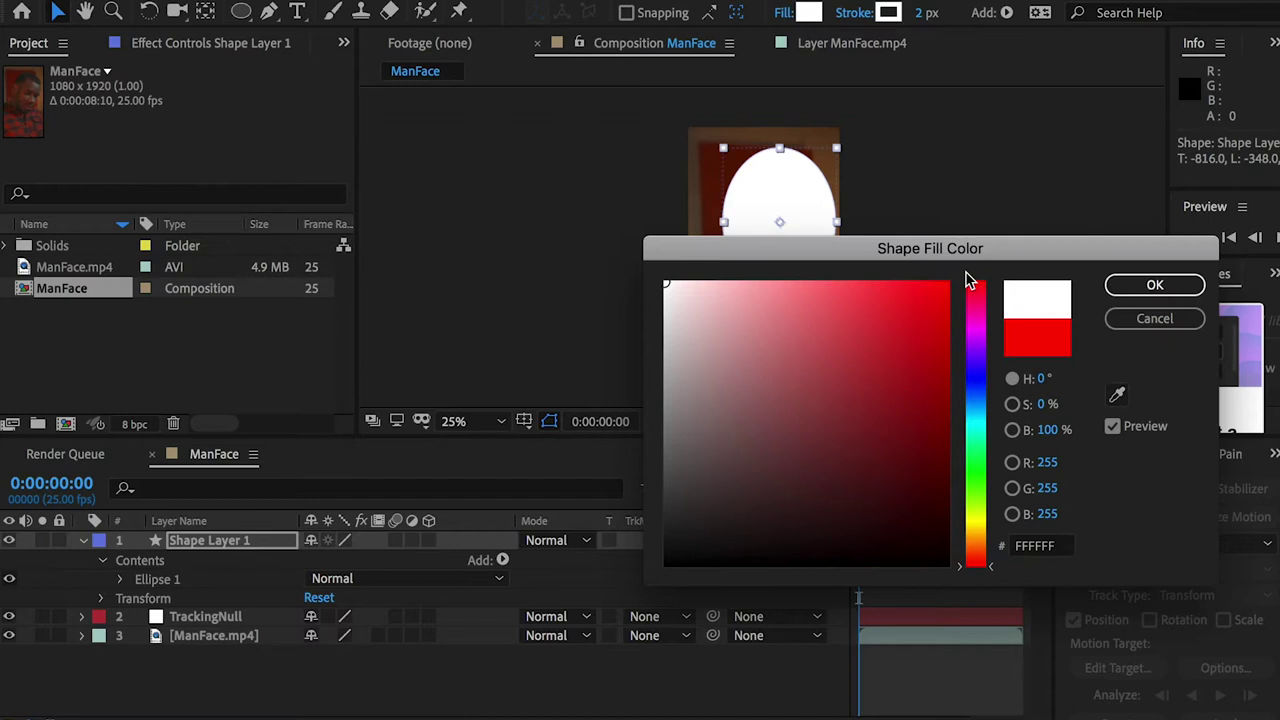
left_click(1155, 286)
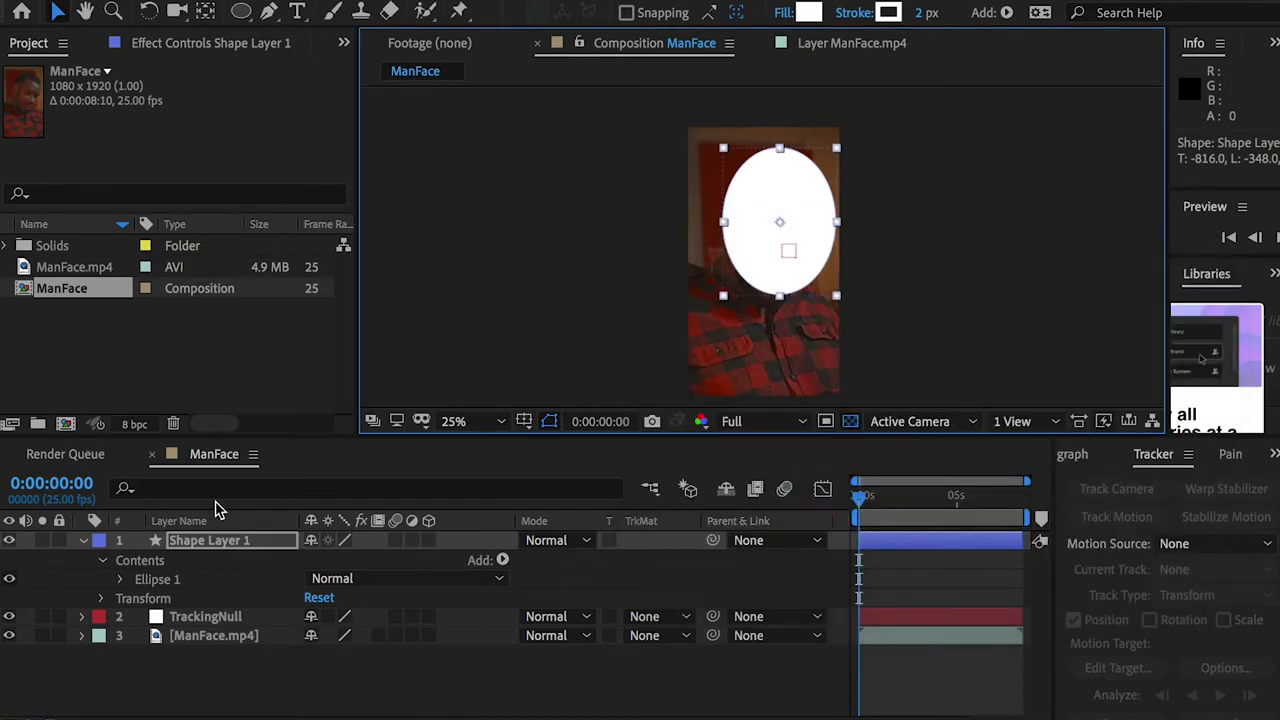
Inspect the Fill 1 color property of Ellipse 1 in Shape Layer 1 without changing it.
left_click(121, 580)
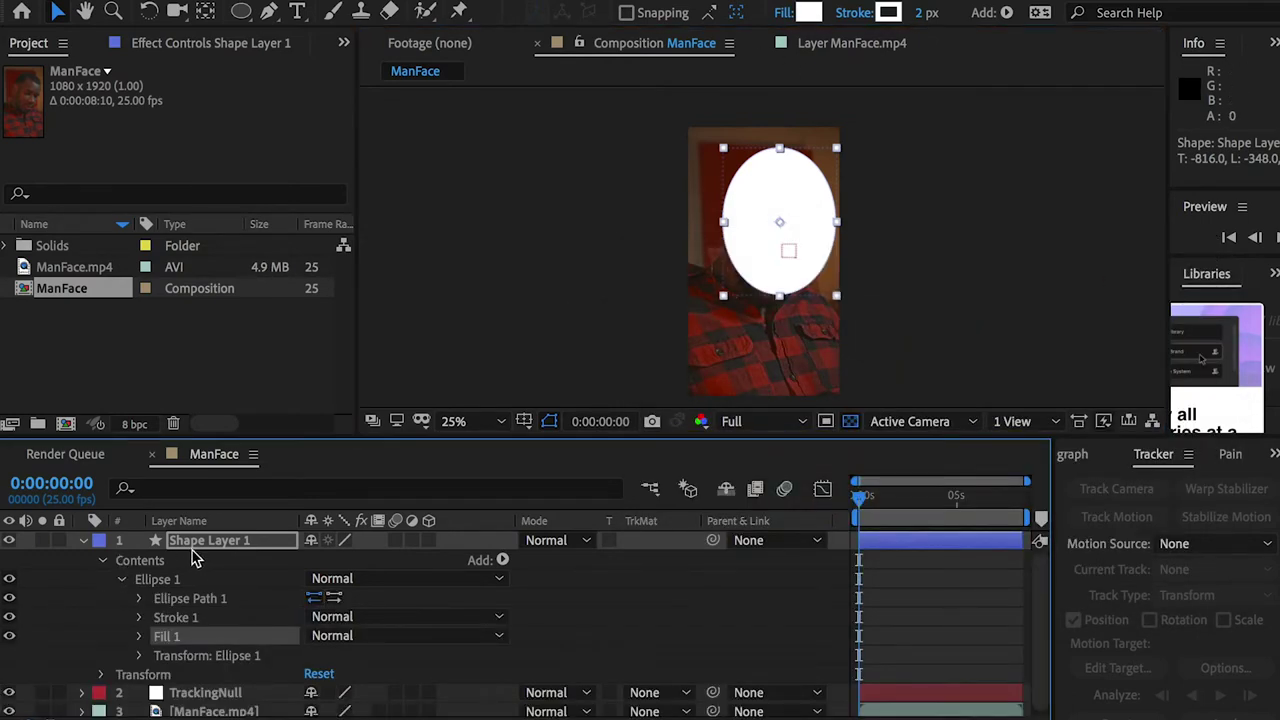
left_click(140, 637)
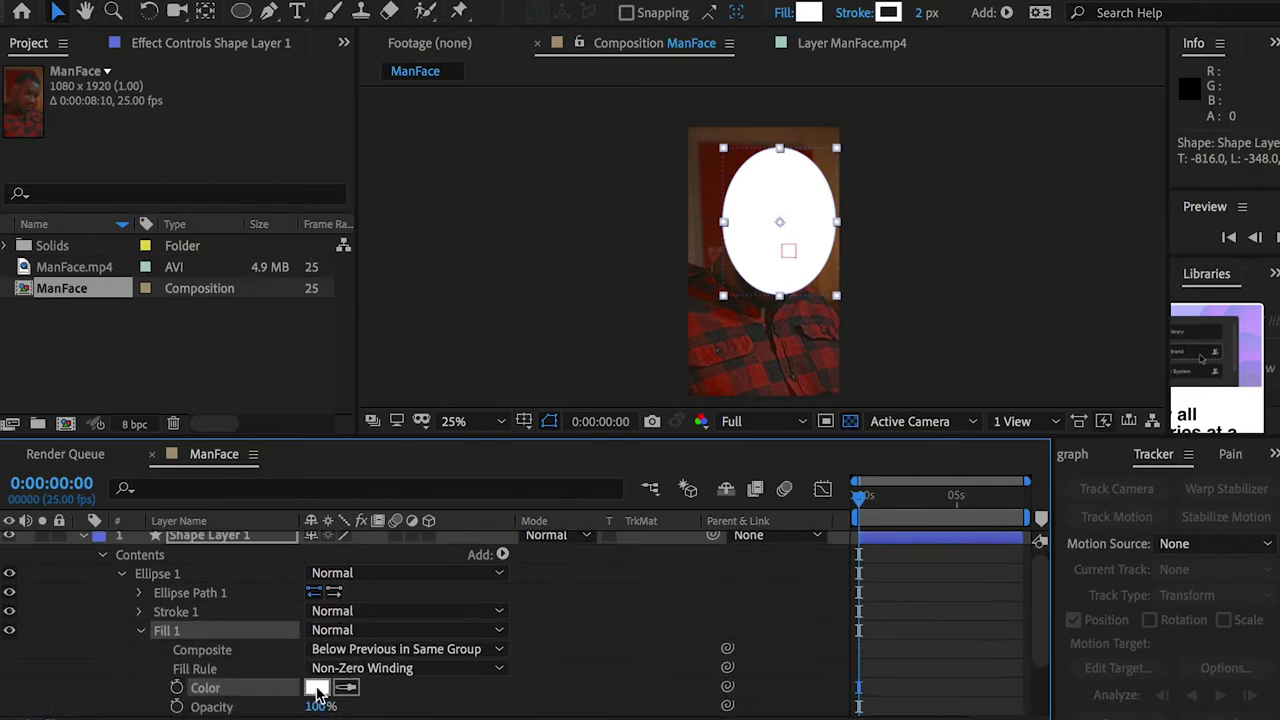
left_click(140, 630)
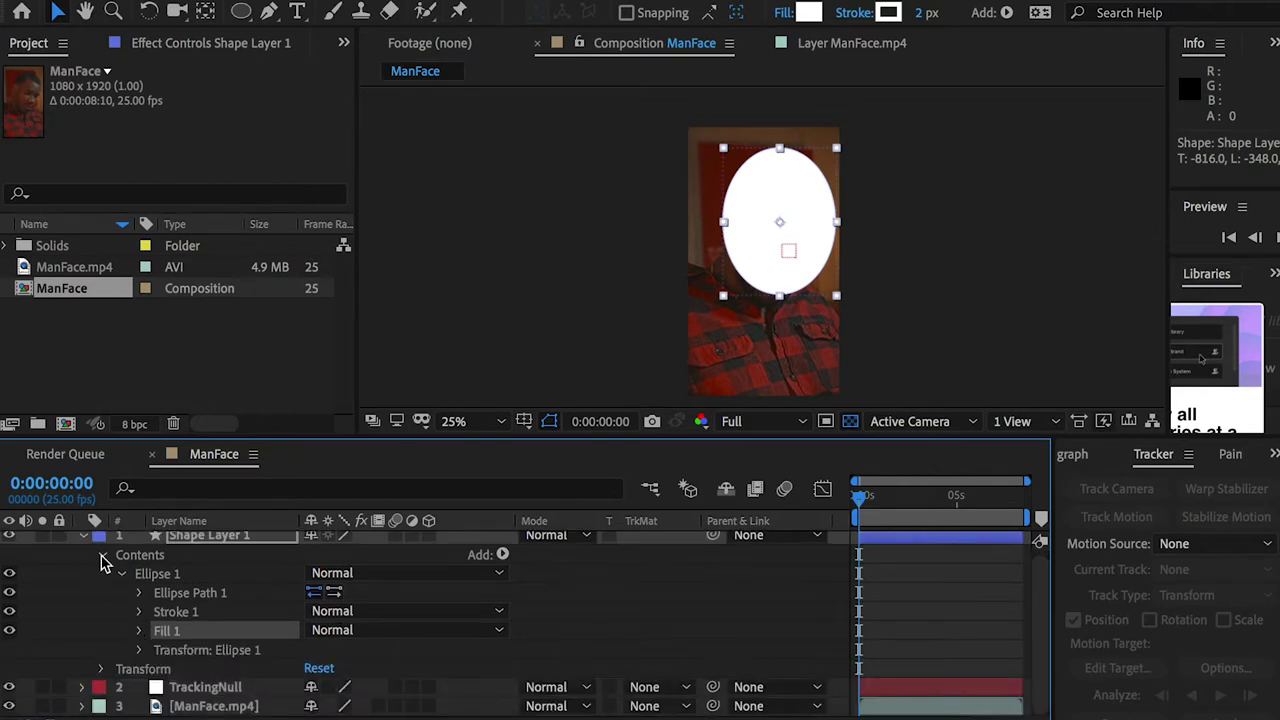
left_click(103, 558)
left_click(84, 538)
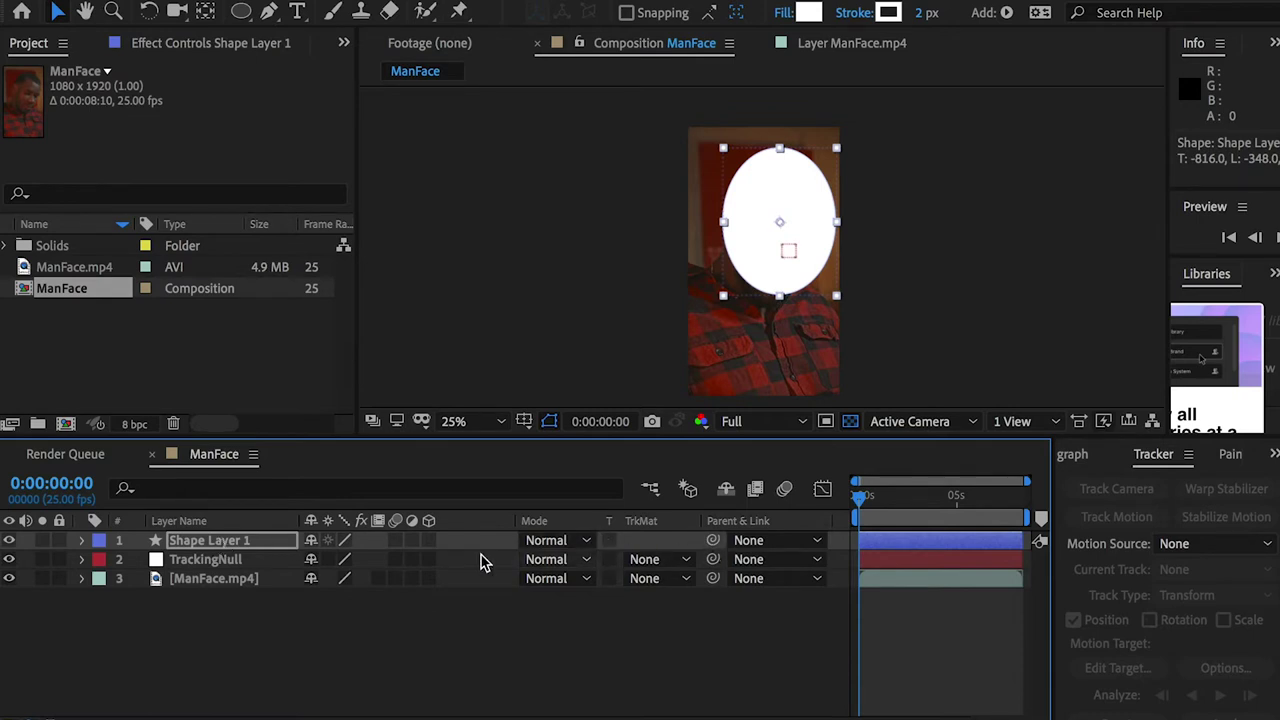
Place Shape Layer 1 below TrackingNull in the layer stack and parent it to TrackingNull.
left_click_drag(242, 542, 233, 567)
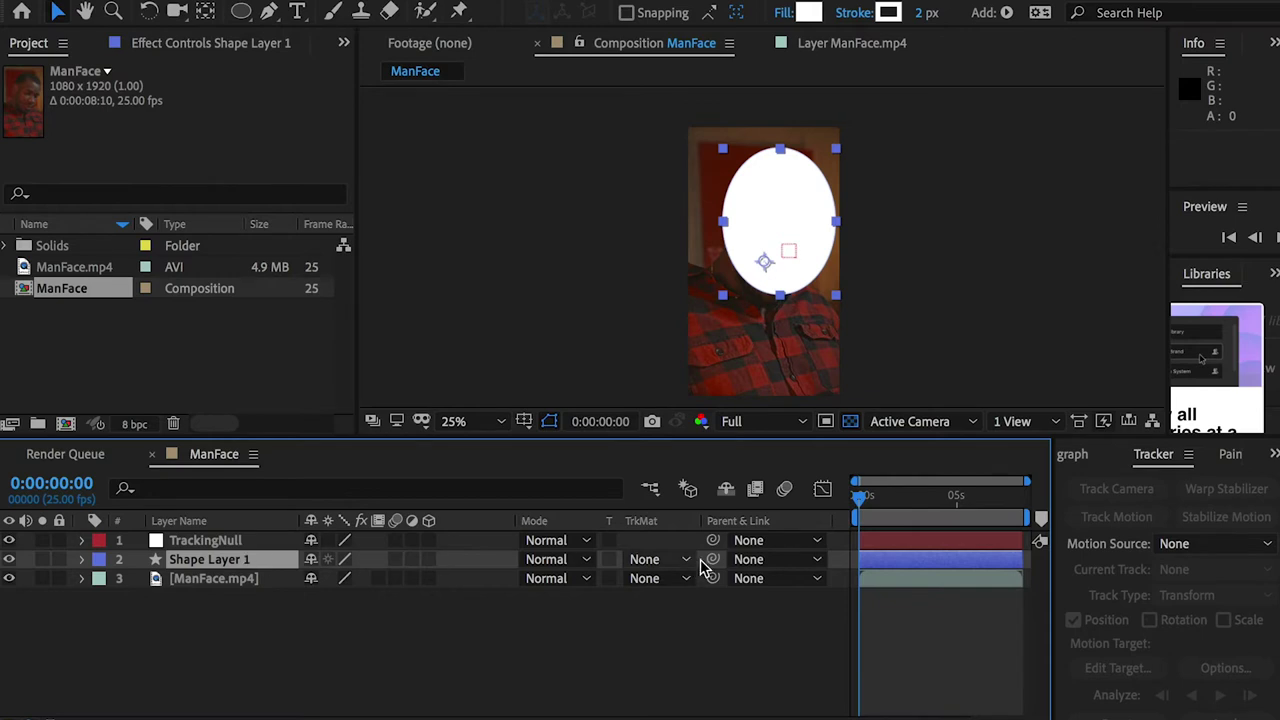
left_click_drag(712, 559, 204, 540)
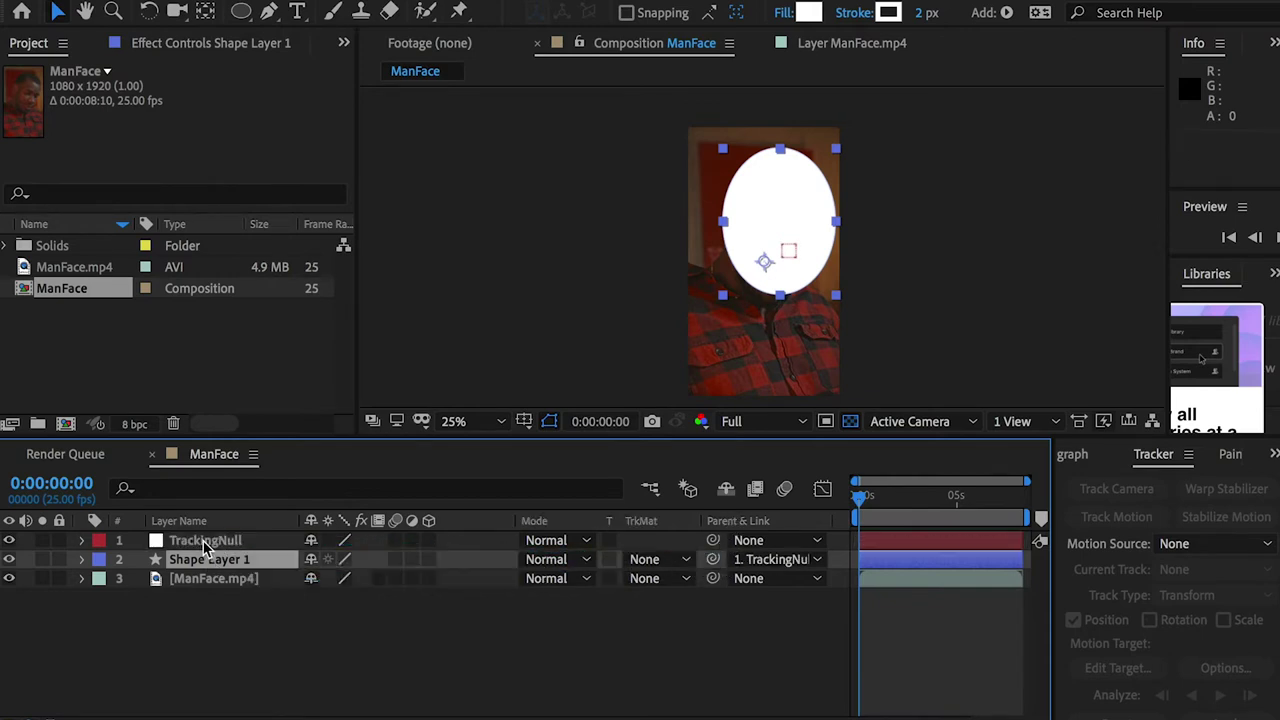
right_click(480, 527)
mouse_move(530, 600)
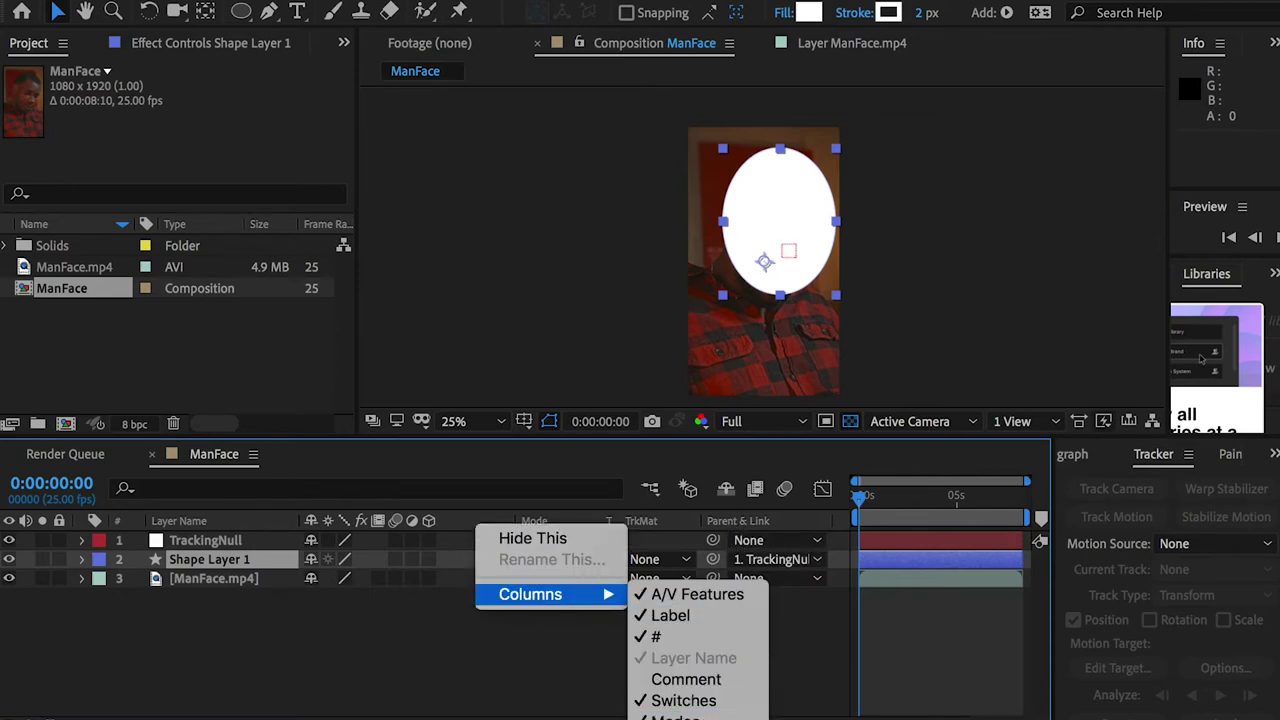
left_click(512, 657)
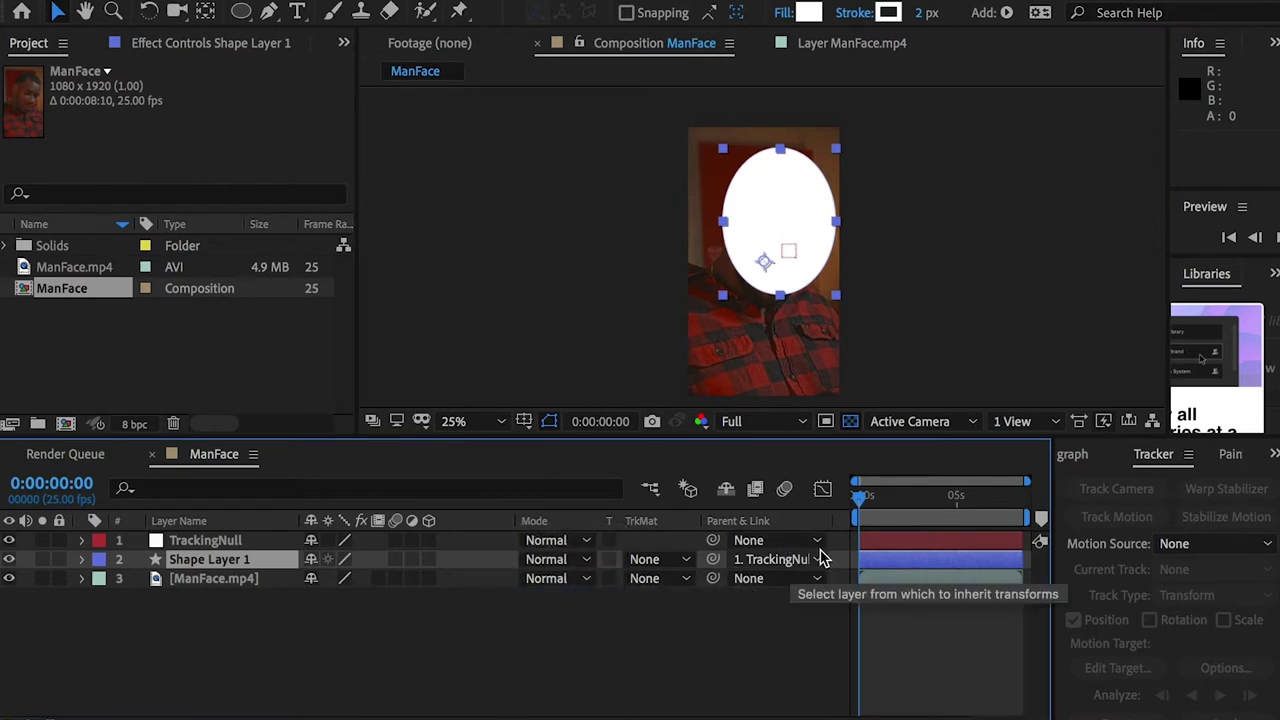
At 0:00:08:06, scale Shape Layer 1 to about 109% by 127% and shift it slightly down to cover the whole face.
left_click_drag(860, 497, 762, 488)
left_click_drag(875, 495, 1020, 495)
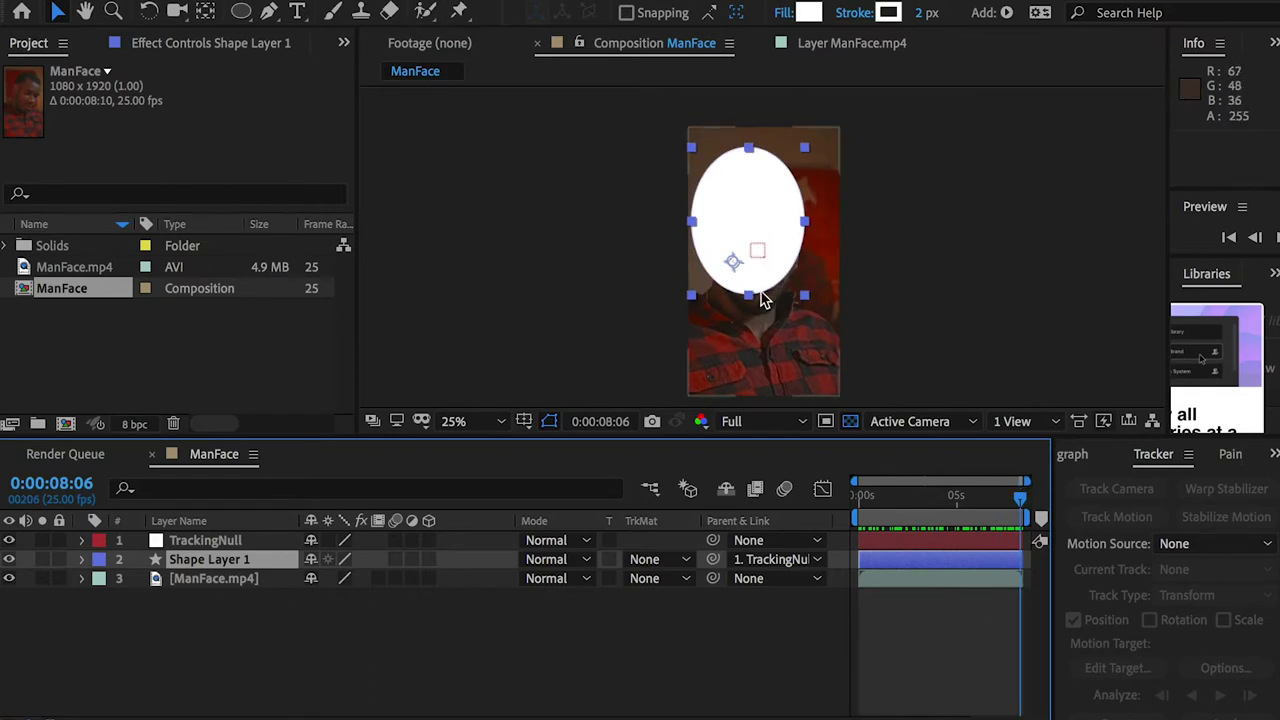
left_click_drag(760, 297, 753, 305)
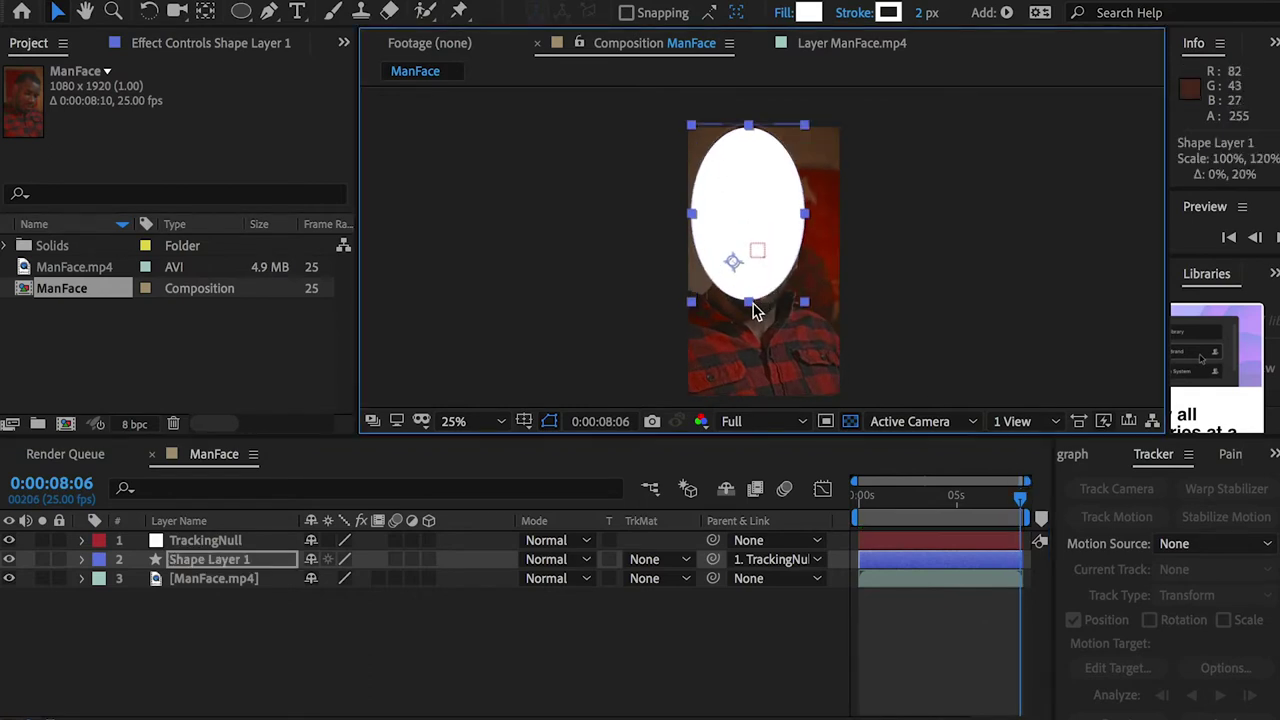
left_click_drag(805, 214, 816, 216)
left_click_drag(755, 308, 755, 313)
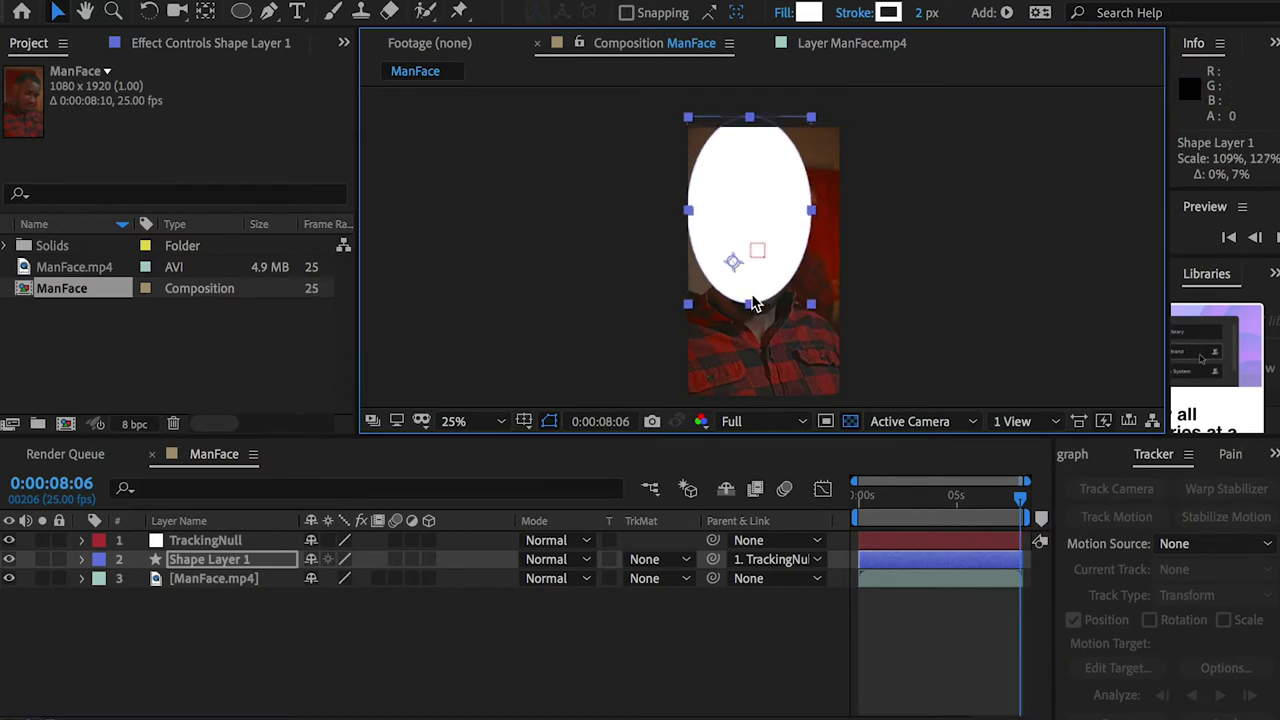
left_click_drag(771, 206, 772, 215)
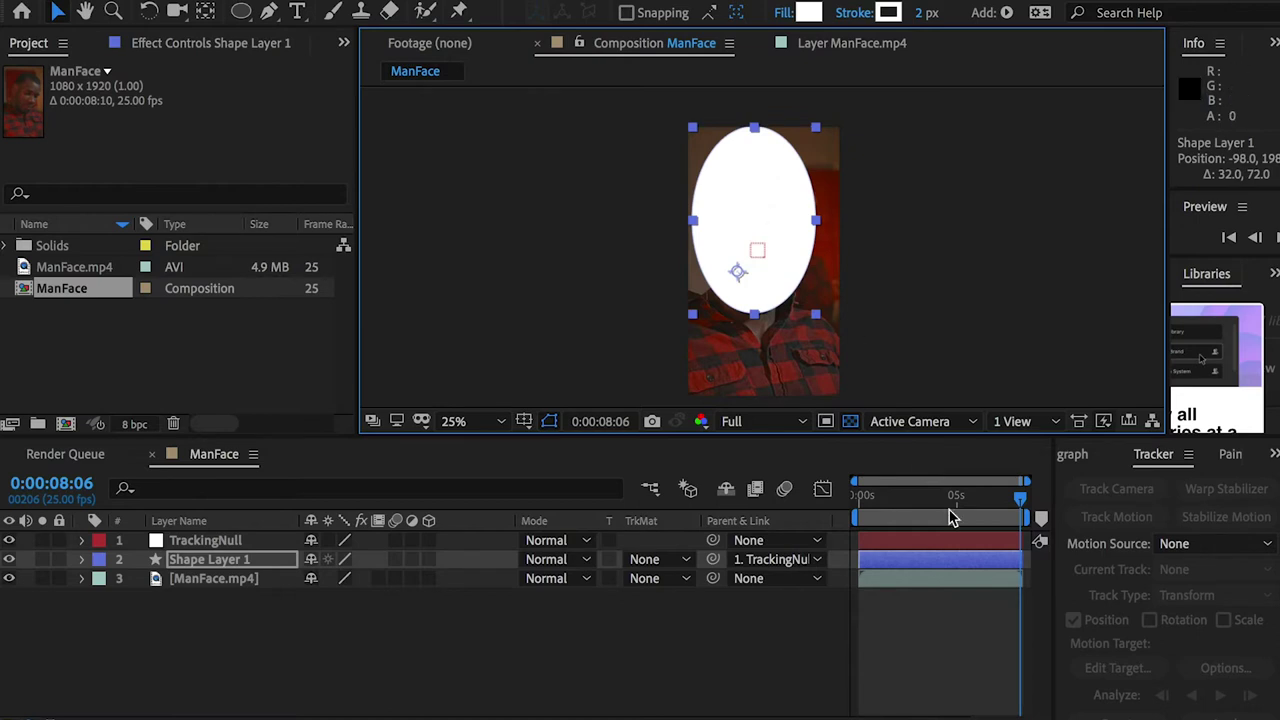
left_click_drag(1020, 497, 814, 486)
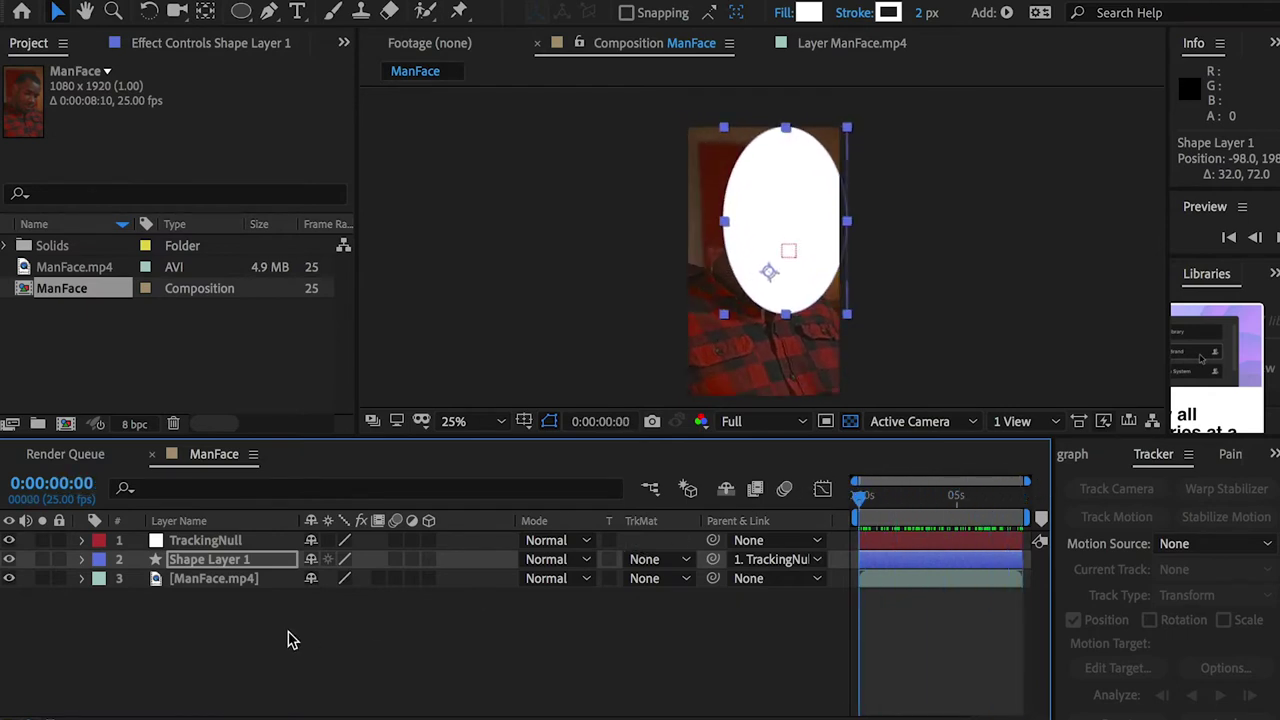
Create a black 1080 x 1920 px solid named Black Solid 1 and place it between Shape Layer 1 and ManFace.mp4.
left_click(205, 641)
right_click(191, 629)
mouse_move(249, 640)
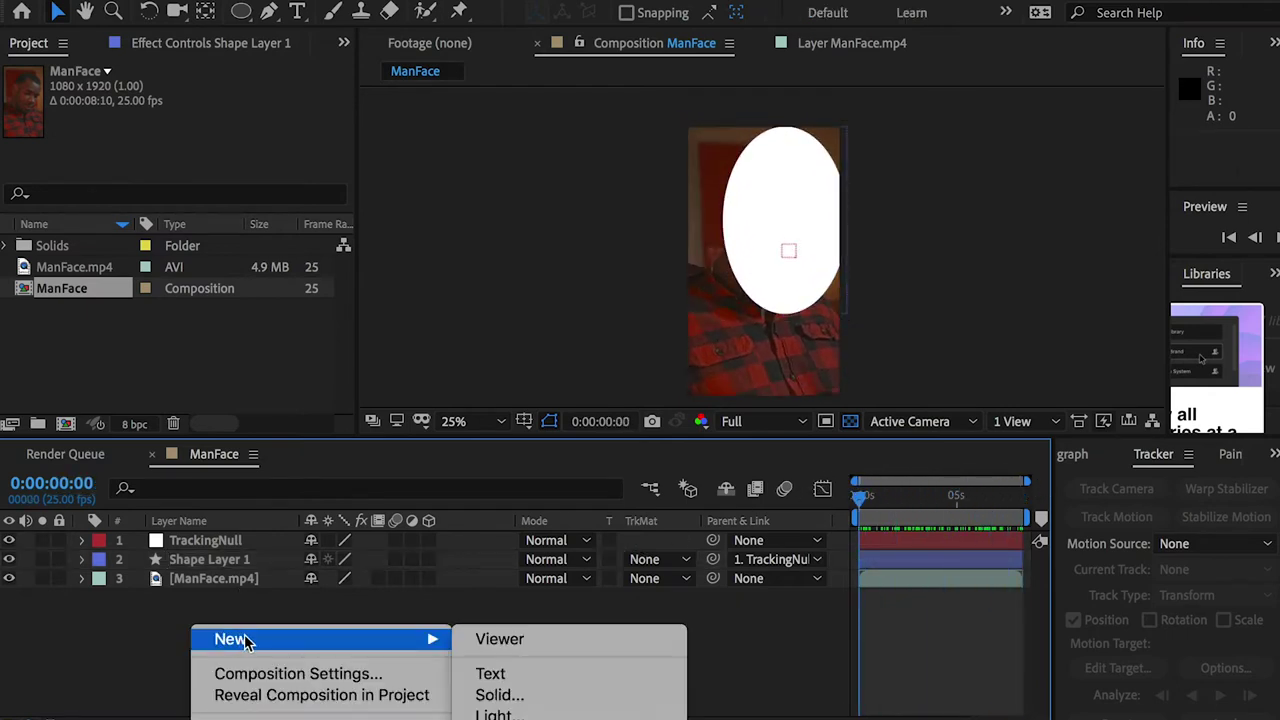
left_click(514, 695)
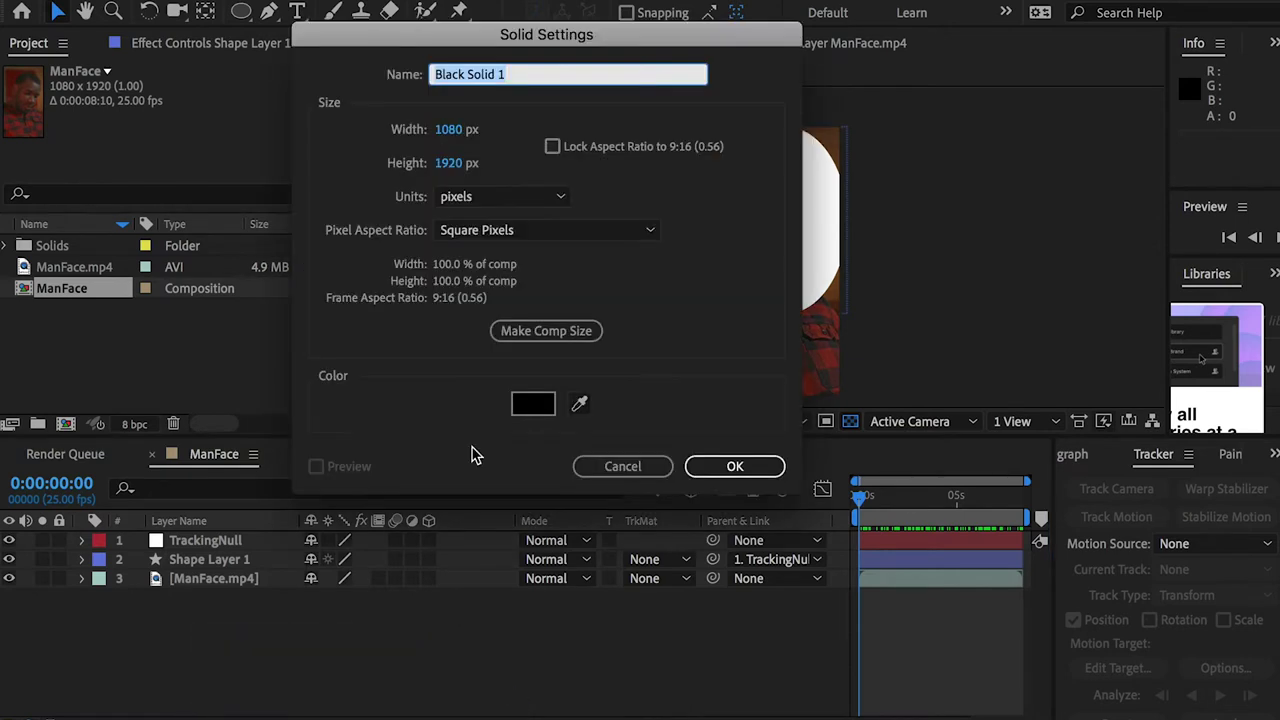
left_click(532, 404)
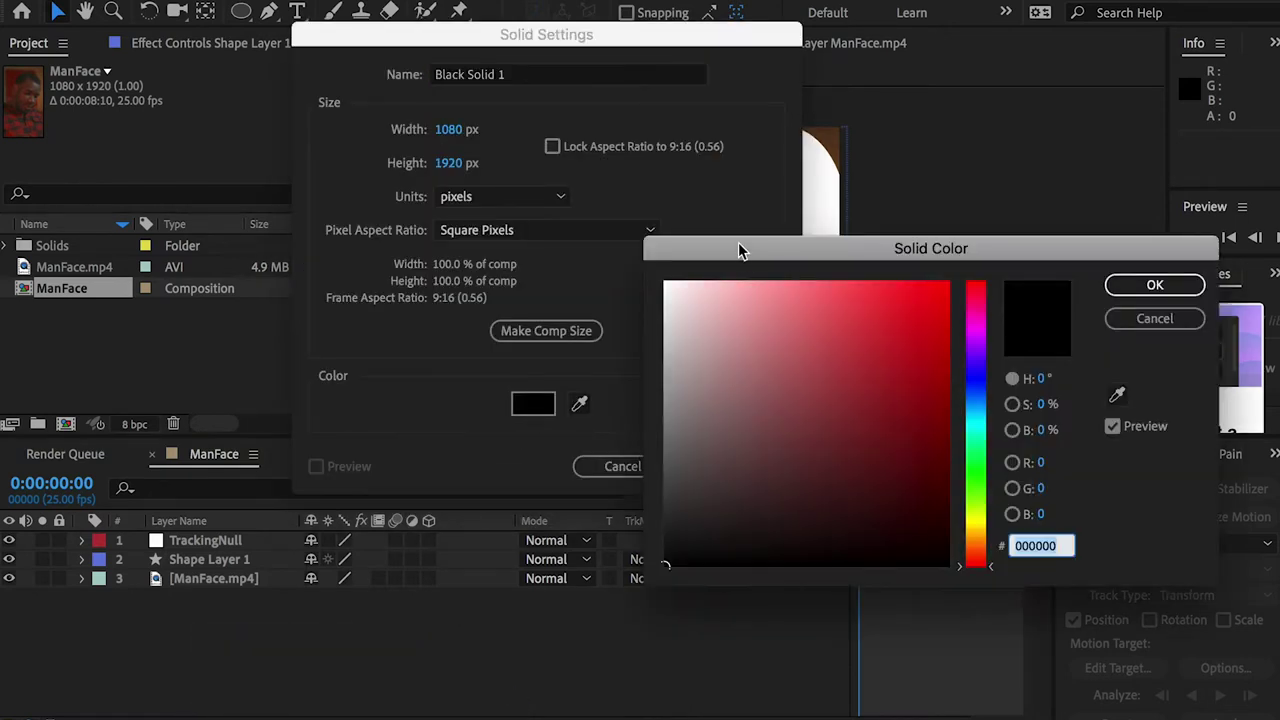
left_click_drag(742, 254, 678, 143)
left_click(1062, 187)
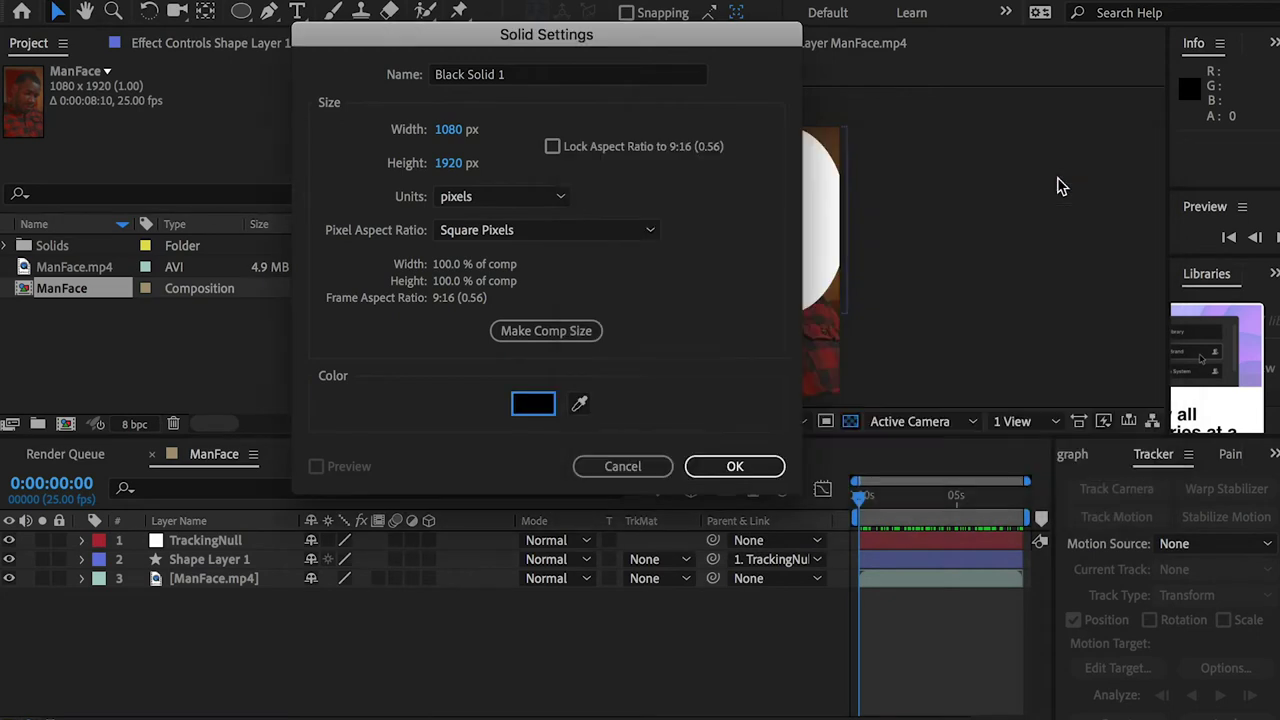
left_click(722, 465)
left_click_drag(217, 543, 209, 594)
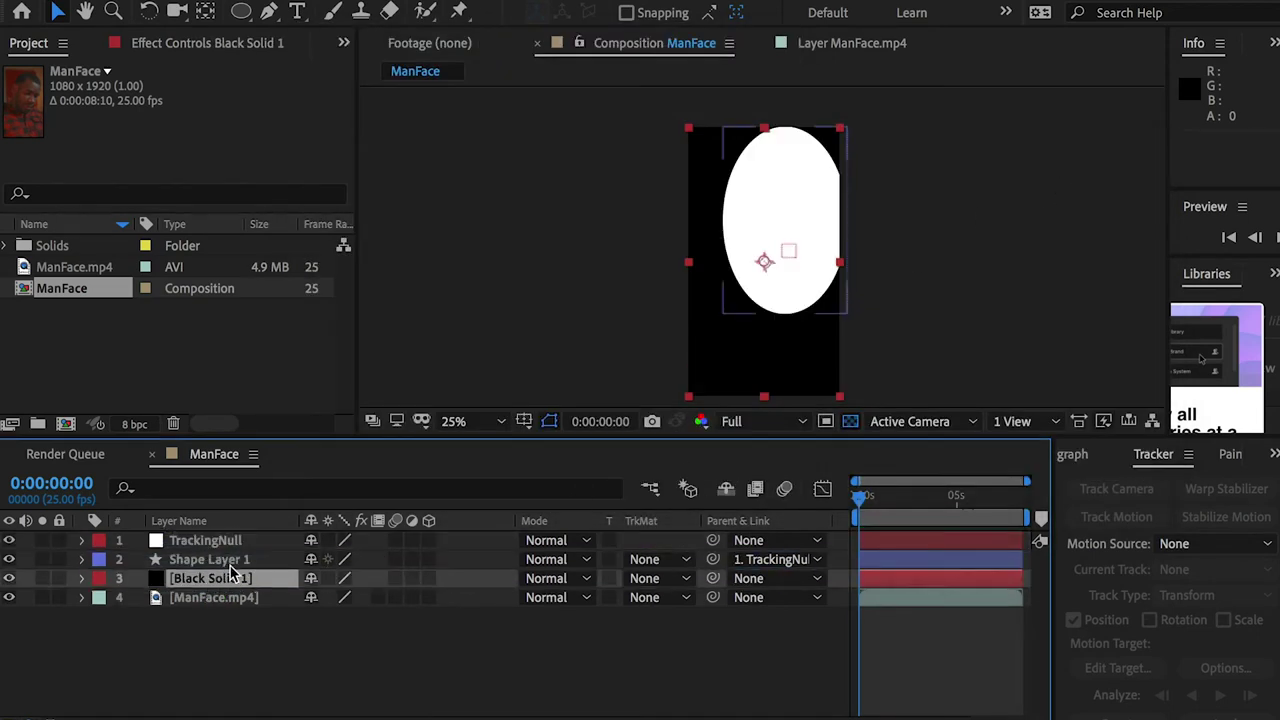
Pre-compose TrackingNull, Shape Layer 1 and Black Solid 1 into a new composition named Mask.
left_click_drag(862, 500, 643, 497)
left_click(211, 543, "shift")
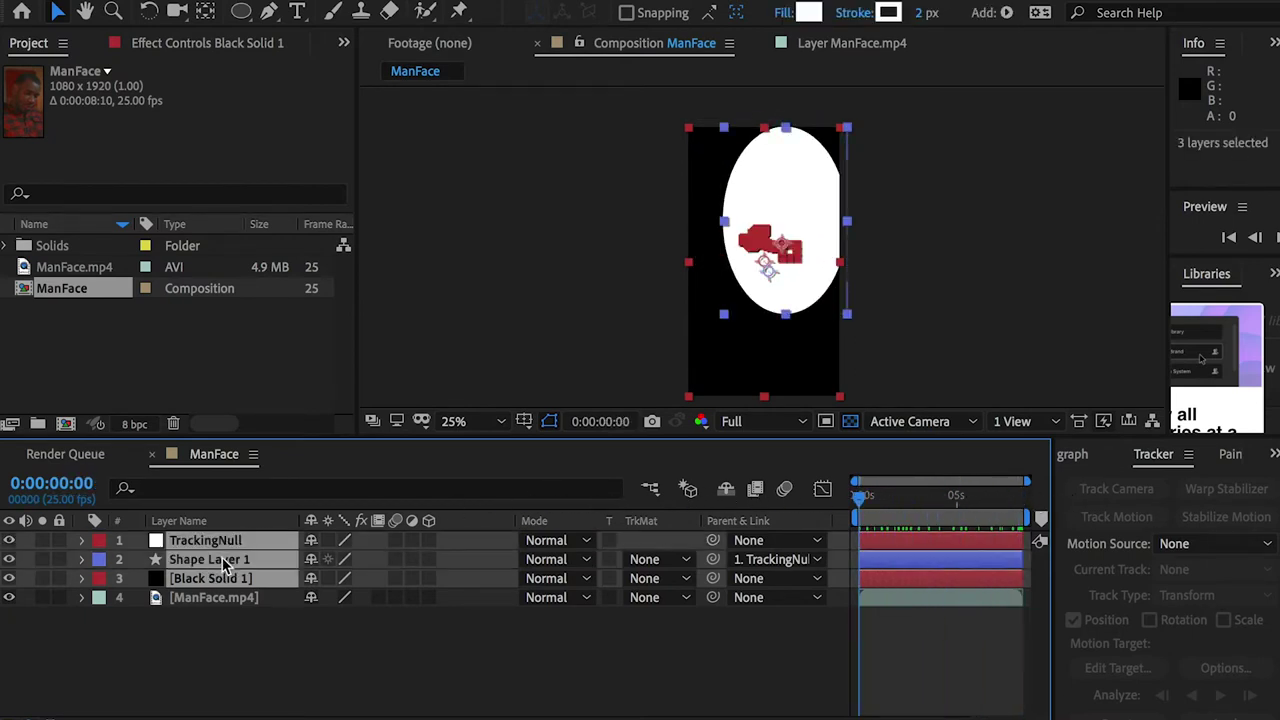
right_click(217, 556)
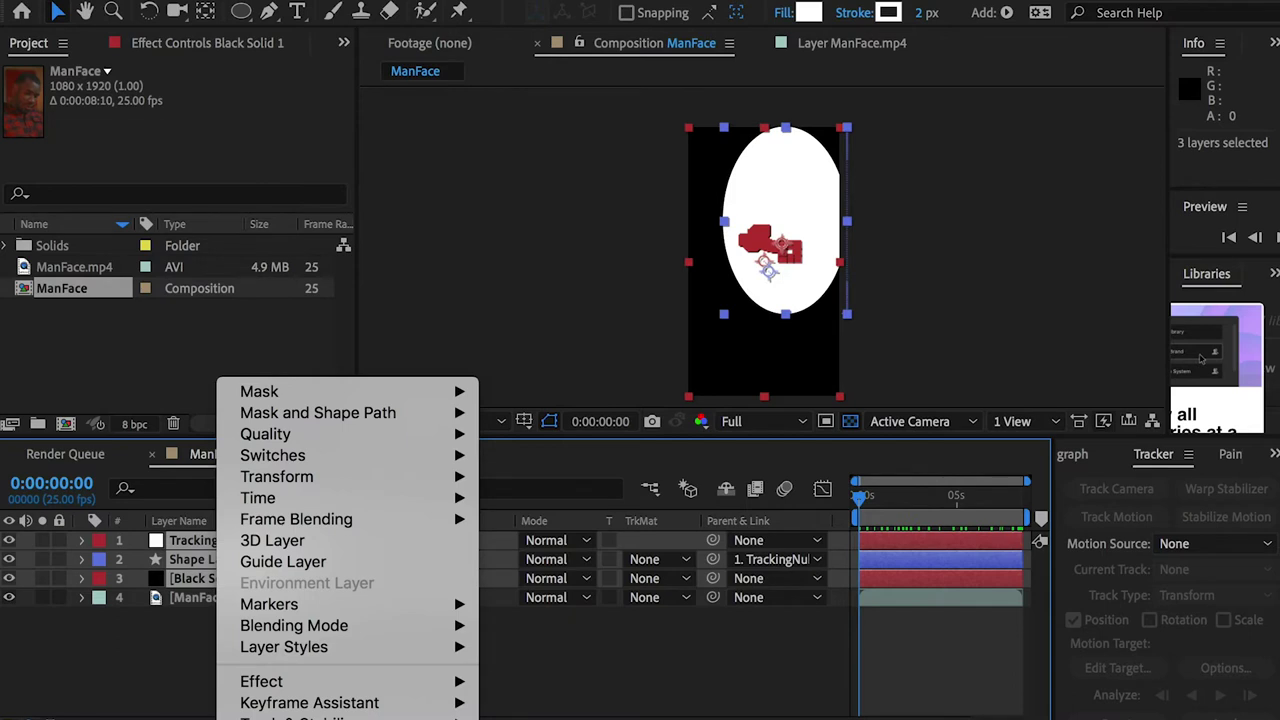
left_click(300, 718)
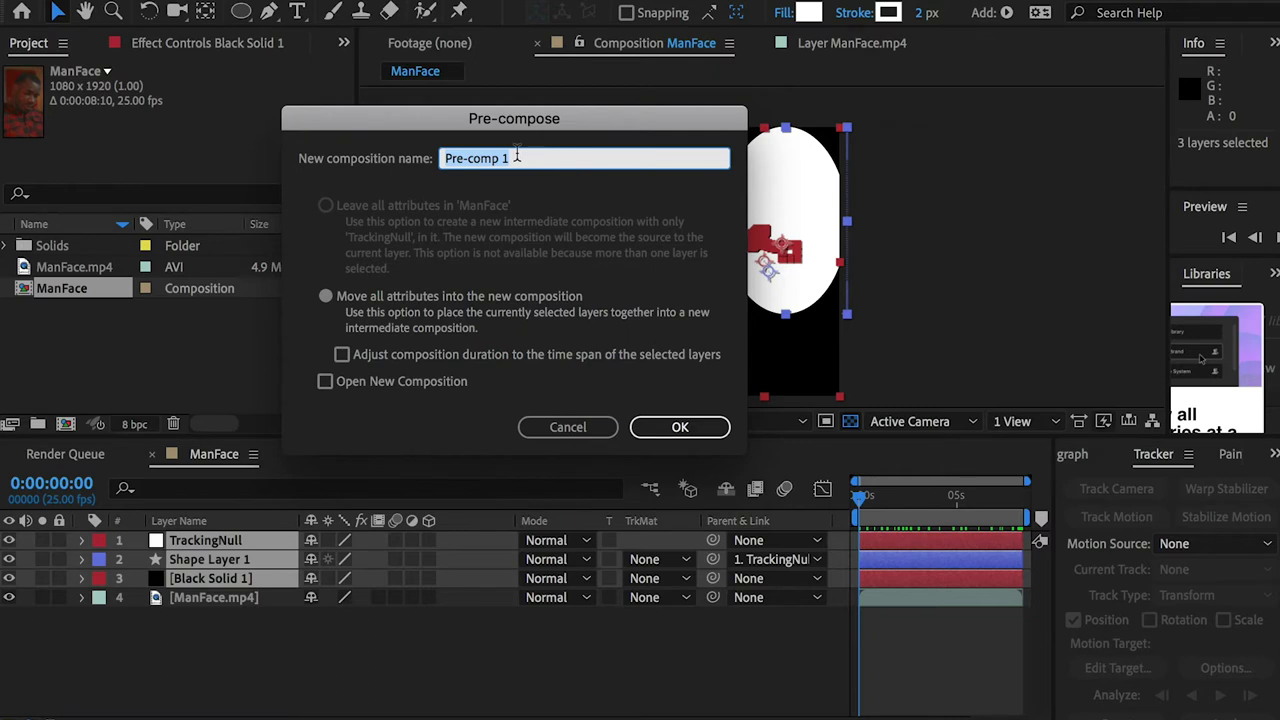
type("Mask")
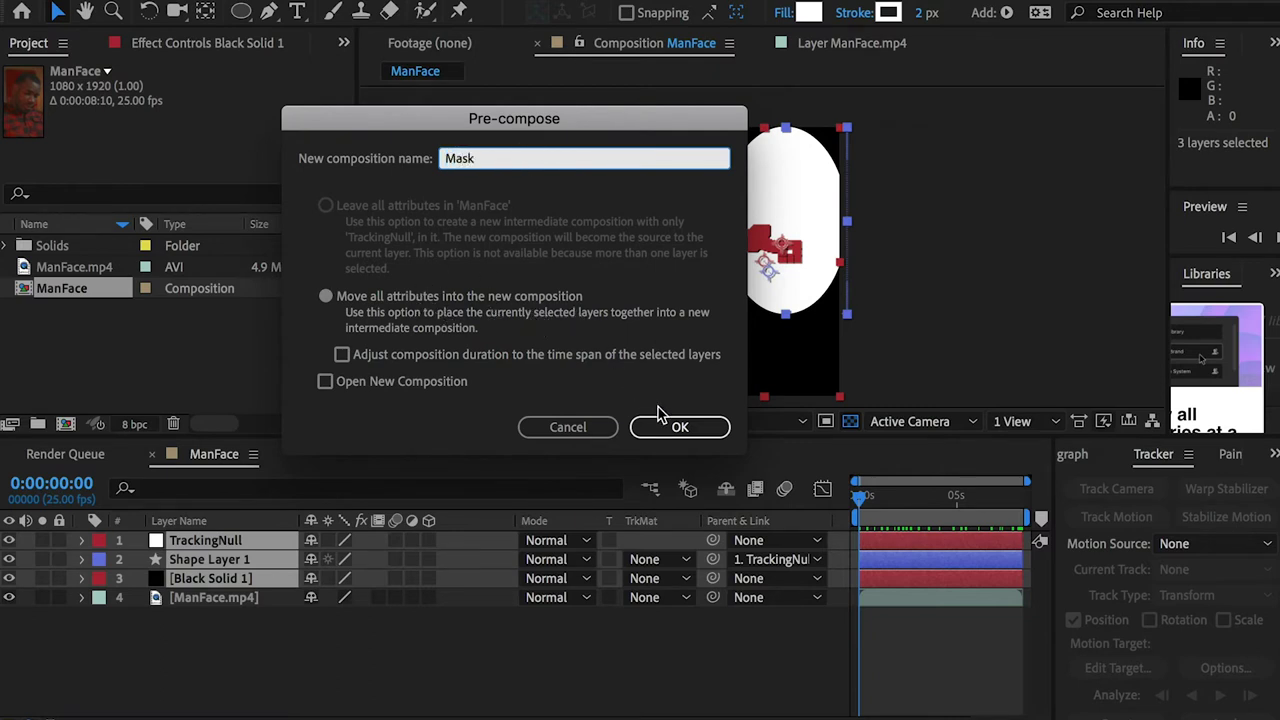
left_click(678, 427)
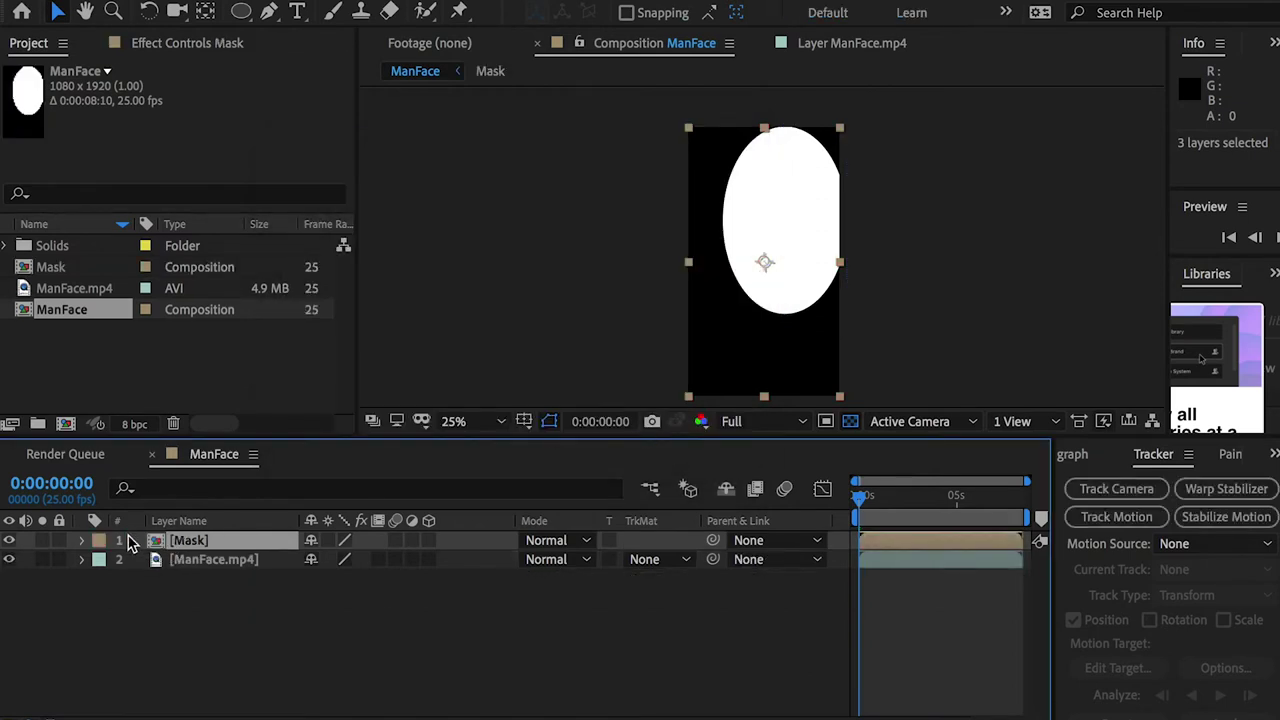
Compare the Mask layer with the footage beneath it by toggling the layer's visibility.
left_click(9, 541)
left_click(9, 541)
left_click(9, 541)
left_click(9, 541)
mouse_move(860, 497)
left_mouse_down()
mouse_move(990, 499)
mouse_move(858, 497)
left_mouse_up()
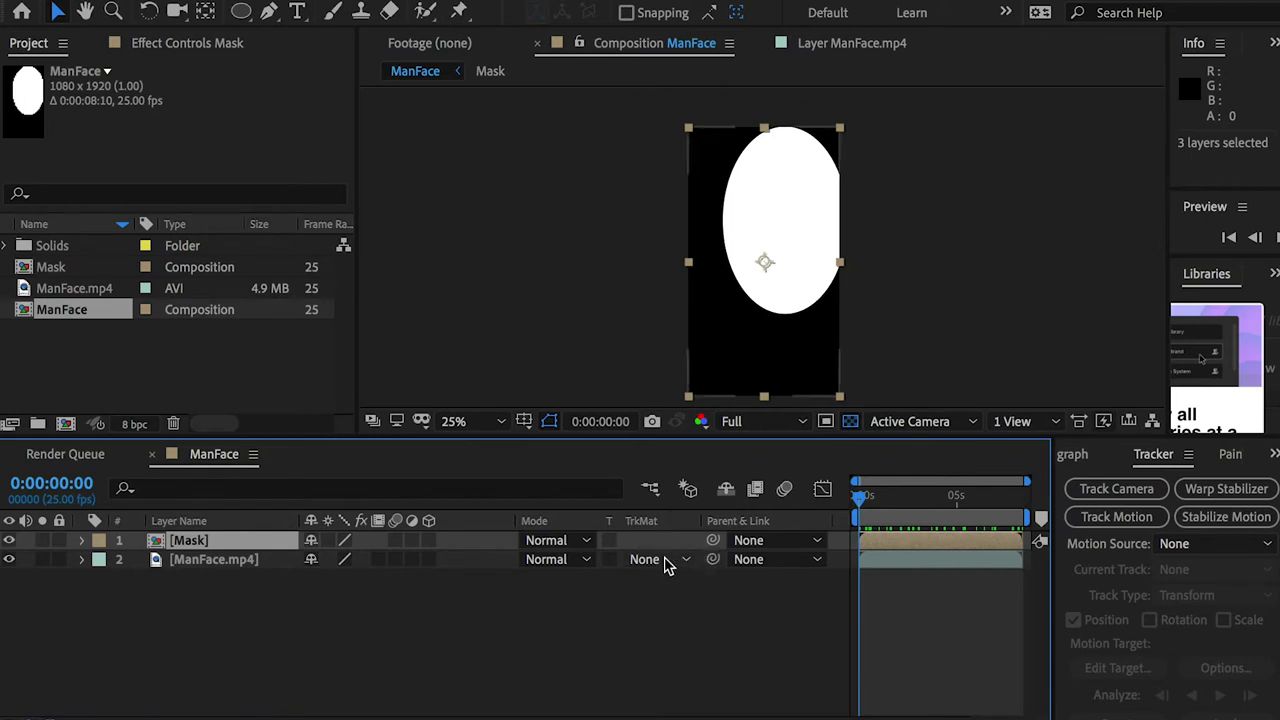
right_click(490, 523)
mouse_move(540, 600)
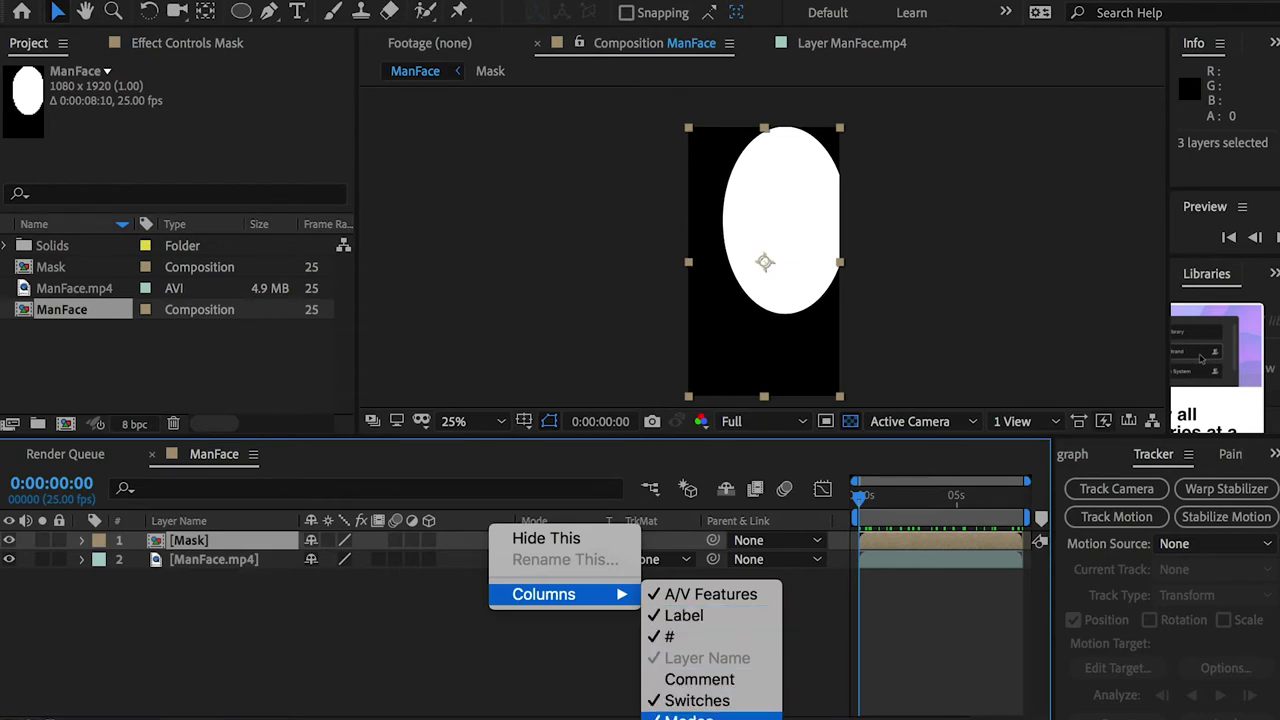
key("Escape")
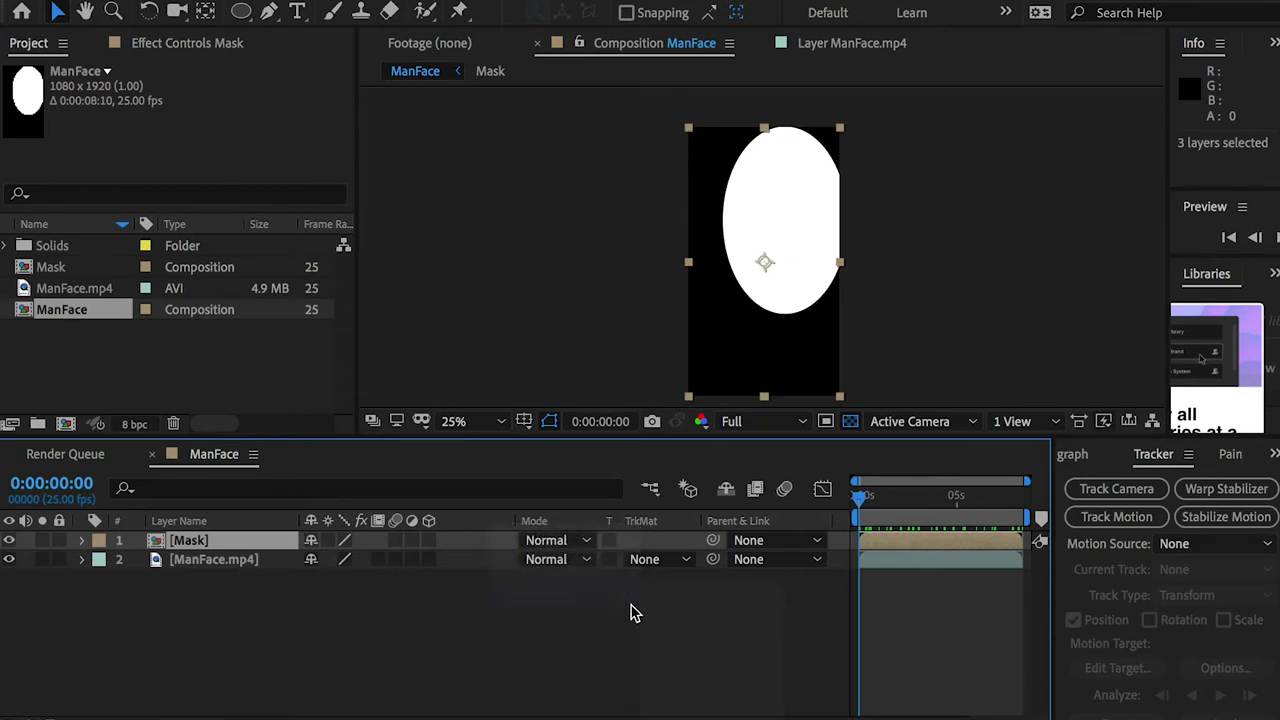
Set the track matte of the ManFace.mp4 layer to Luma Matte "[Mask]" and check the cut-out face along the timeline.
left_click(671, 562)
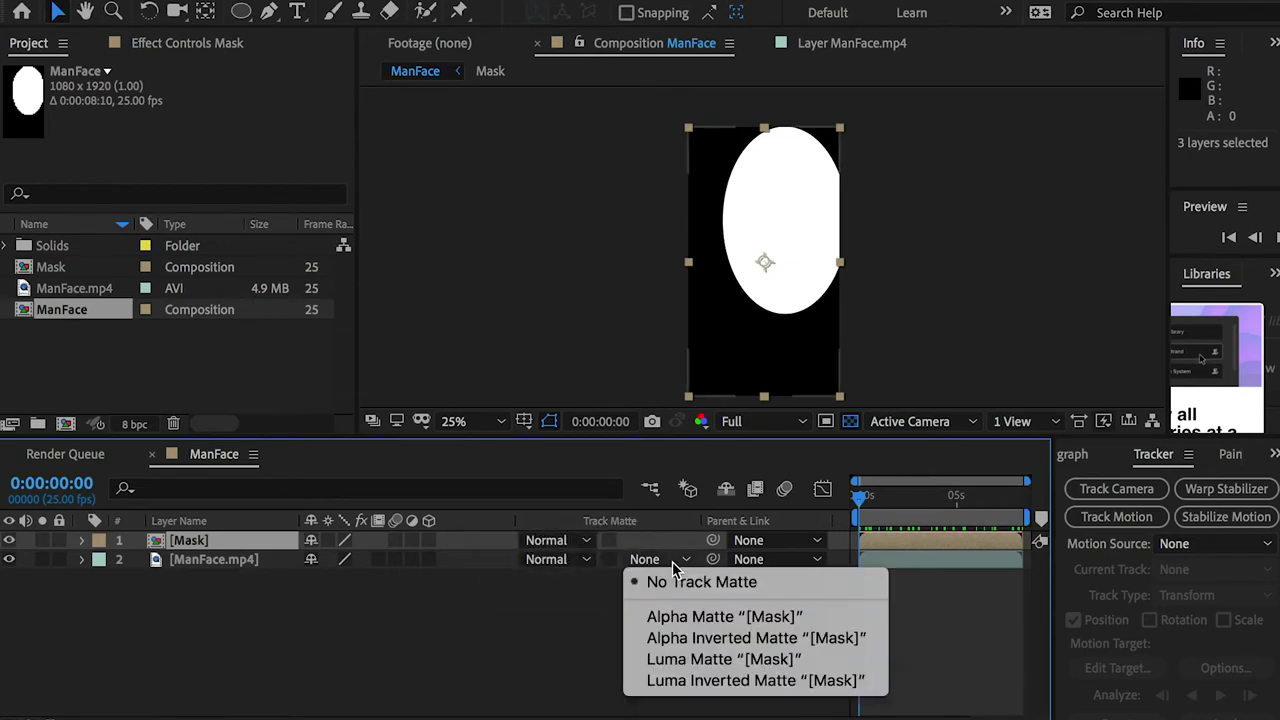
left_click(695, 660)
left_click(234, 562)
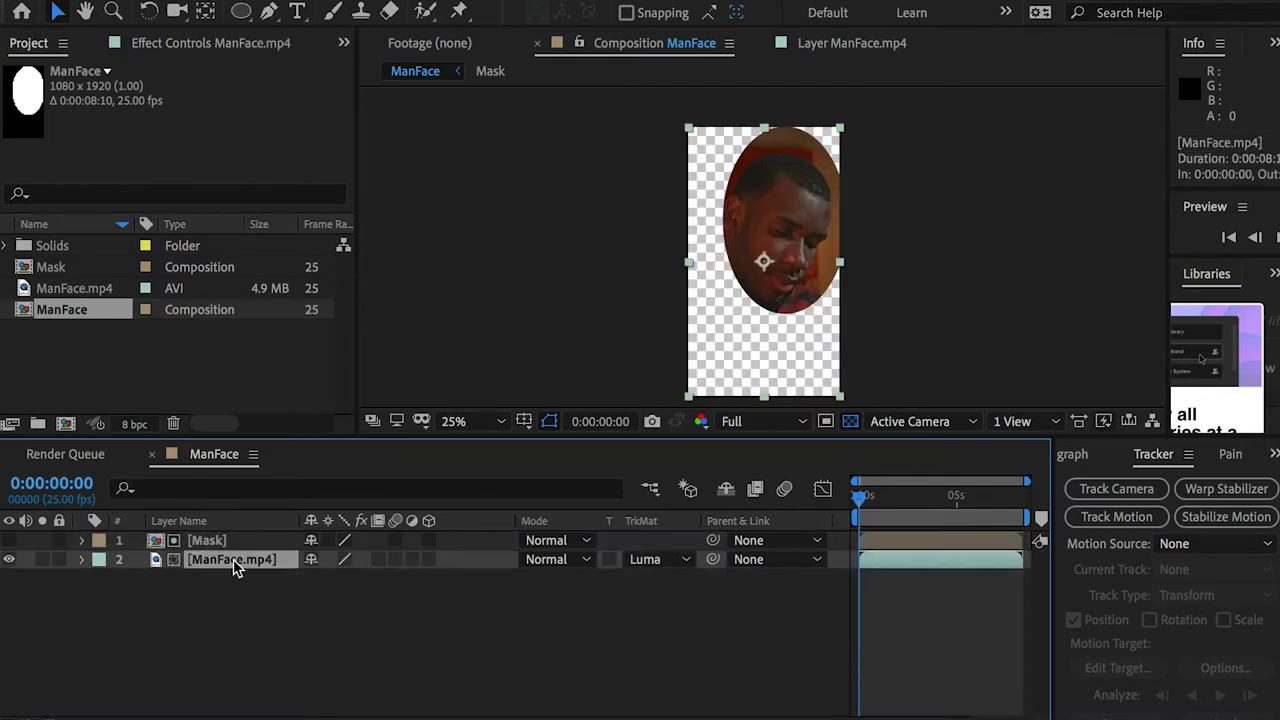
left_click_drag(862, 503, 1104, 509)
key("Home")
Create a new composition from the ManFace composition and rename it Final.
left_click(80, 335)
left_click(58, 314)
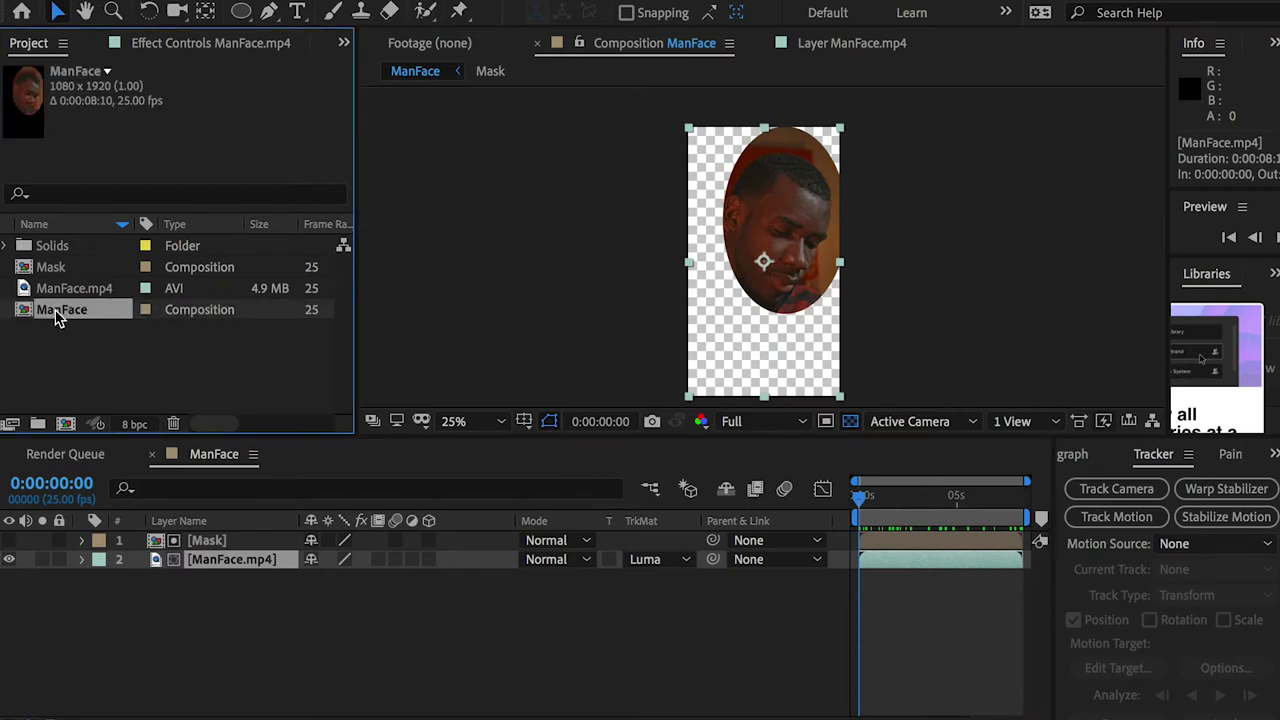
left_click_drag(68, 310, 66, 424)
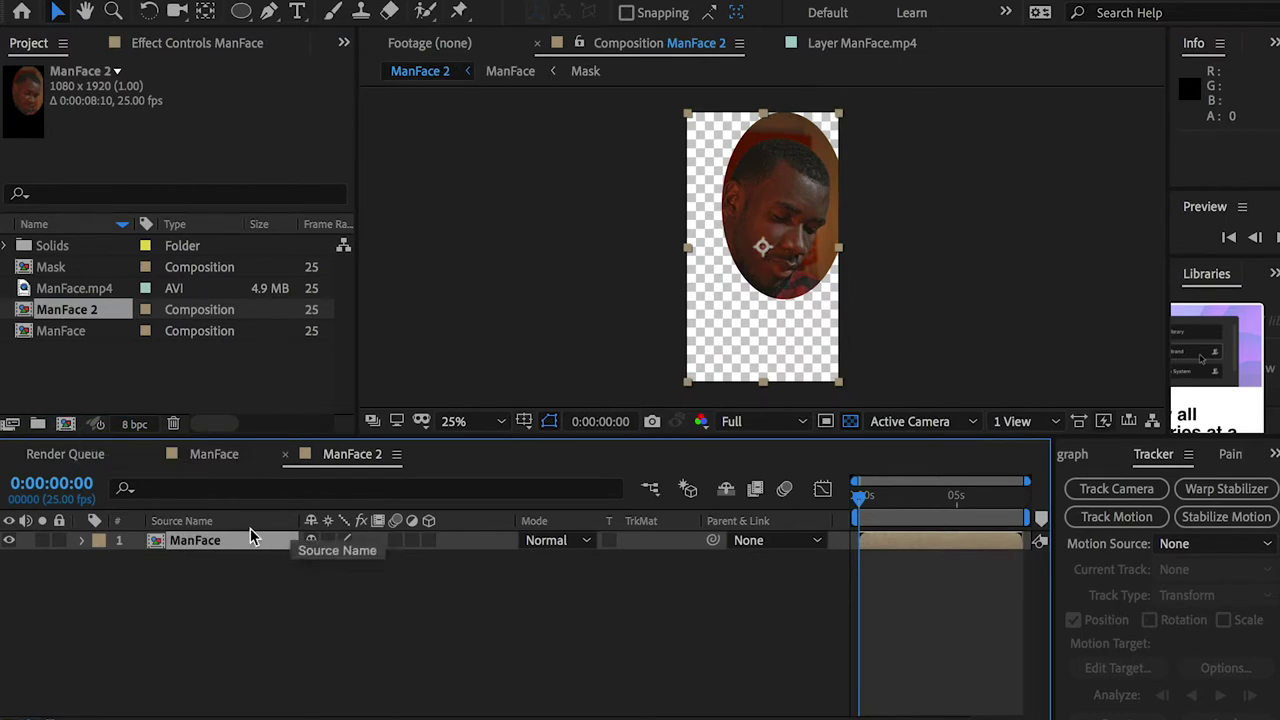
left_click(86, 316)
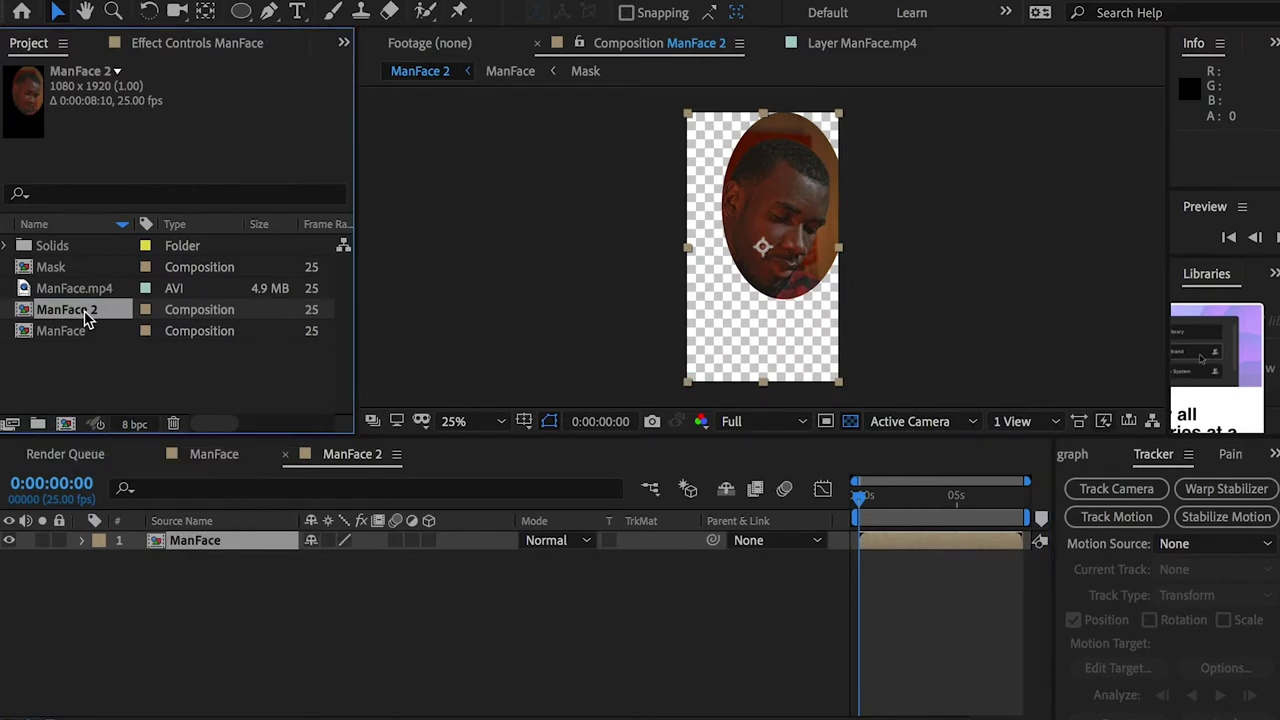
key("Return")
type("Fina")
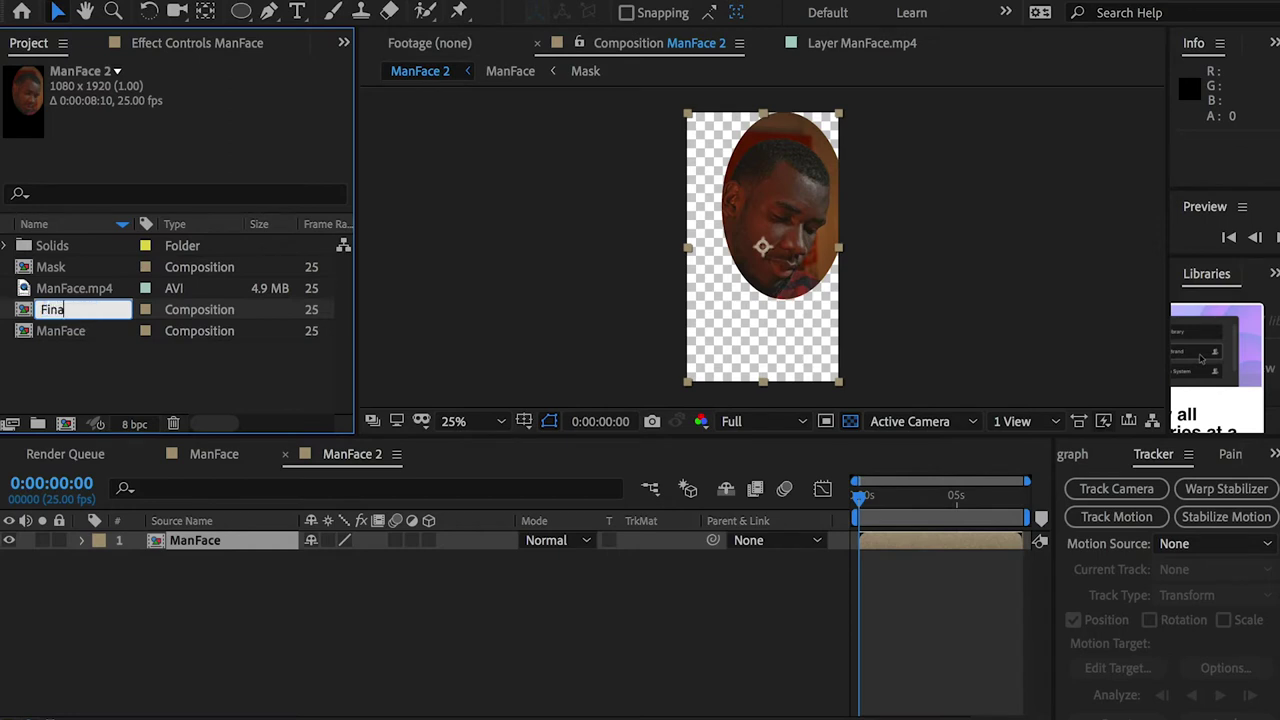
type("l")
key("Return")
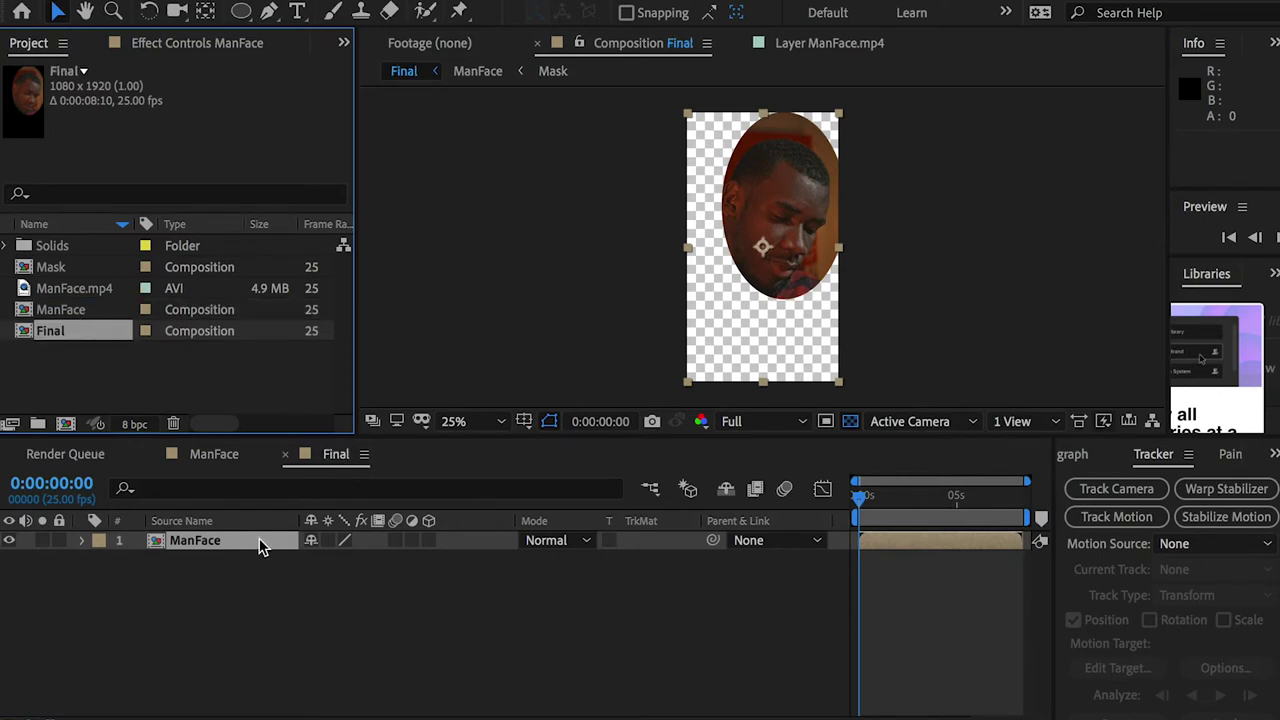
Run Track Camera on the ManFace layer in the Final composition and create the 3D tracker camera from the solve.
left_click(207, 465)
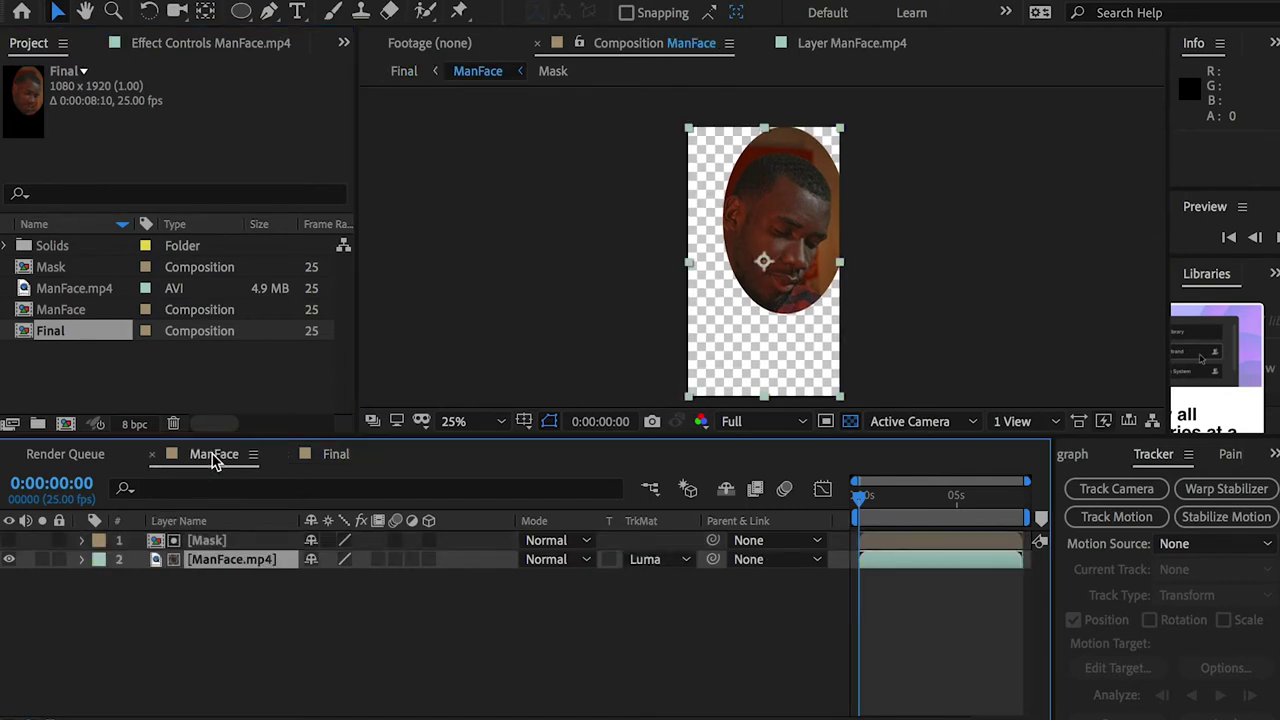
left_click(326, 458)
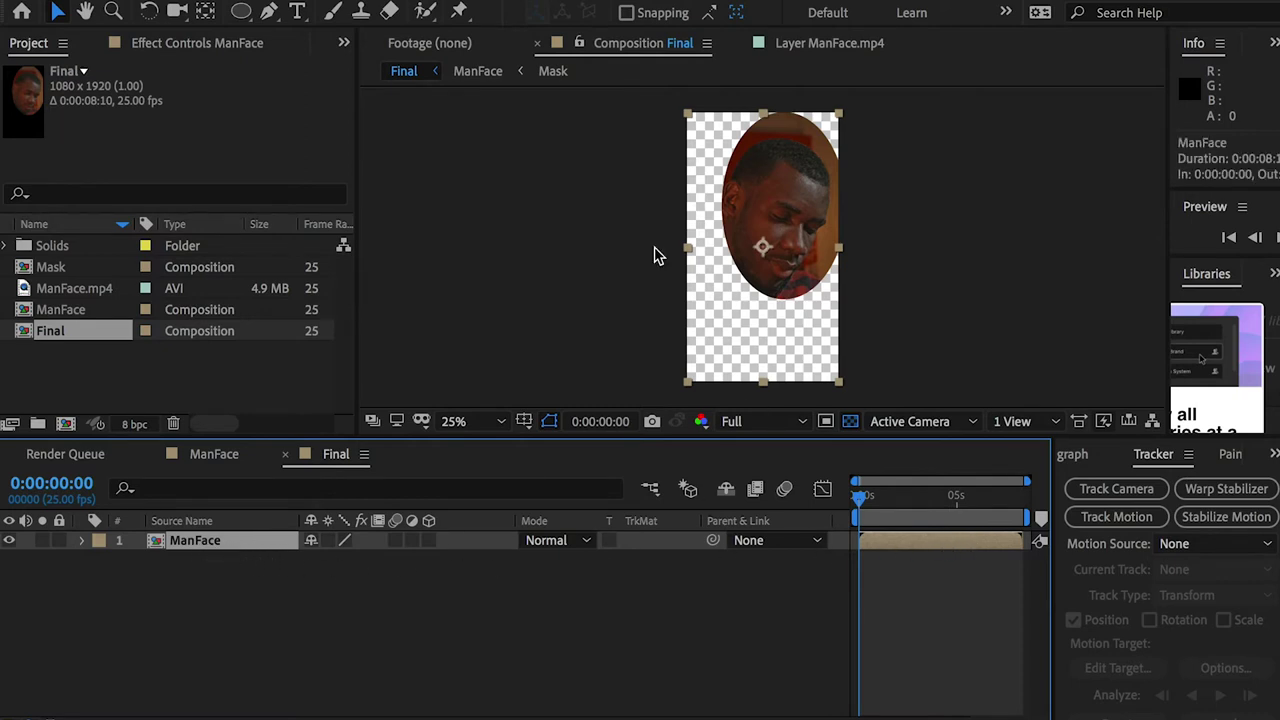
left_click(538, 1)
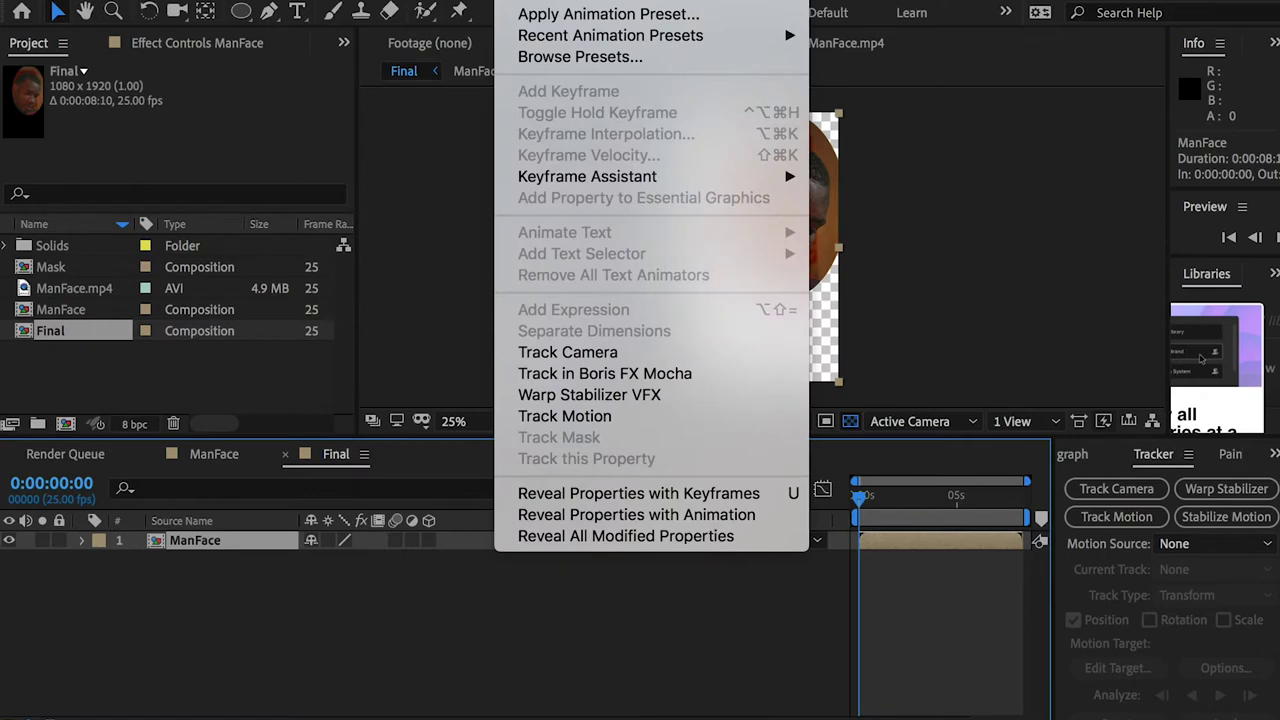
left_click(581, 353)
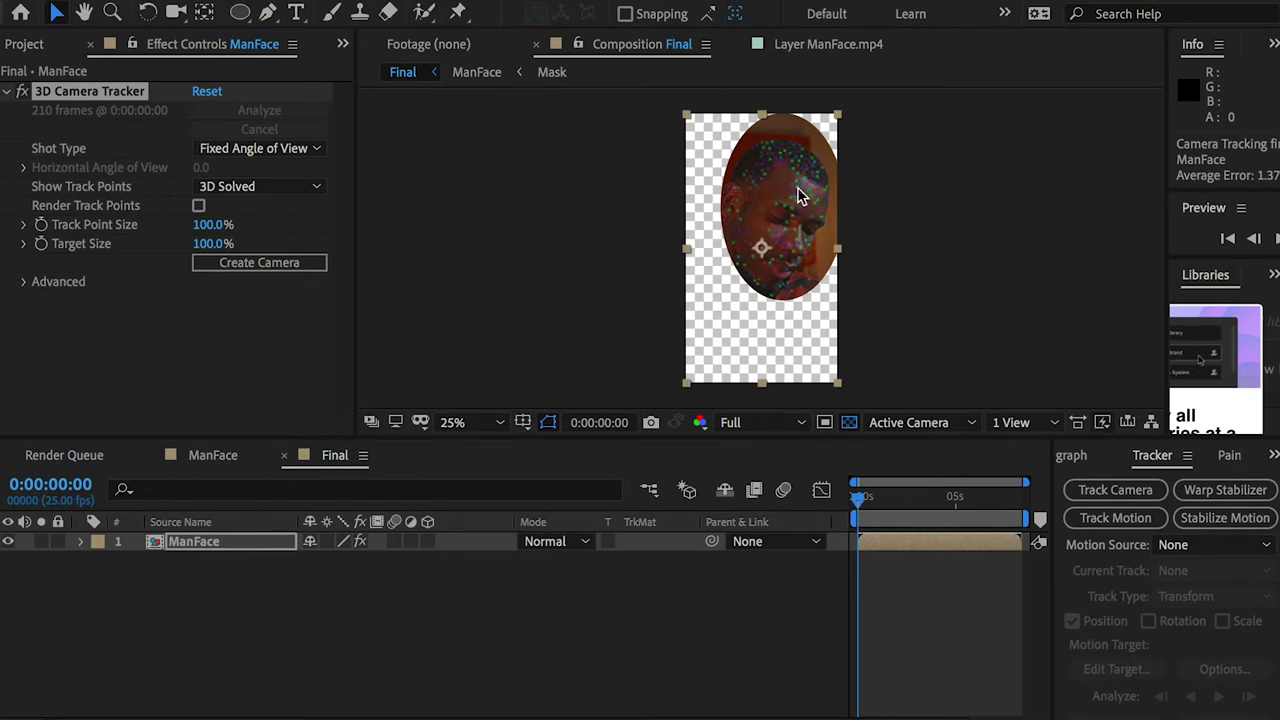
left_click(262, 263)
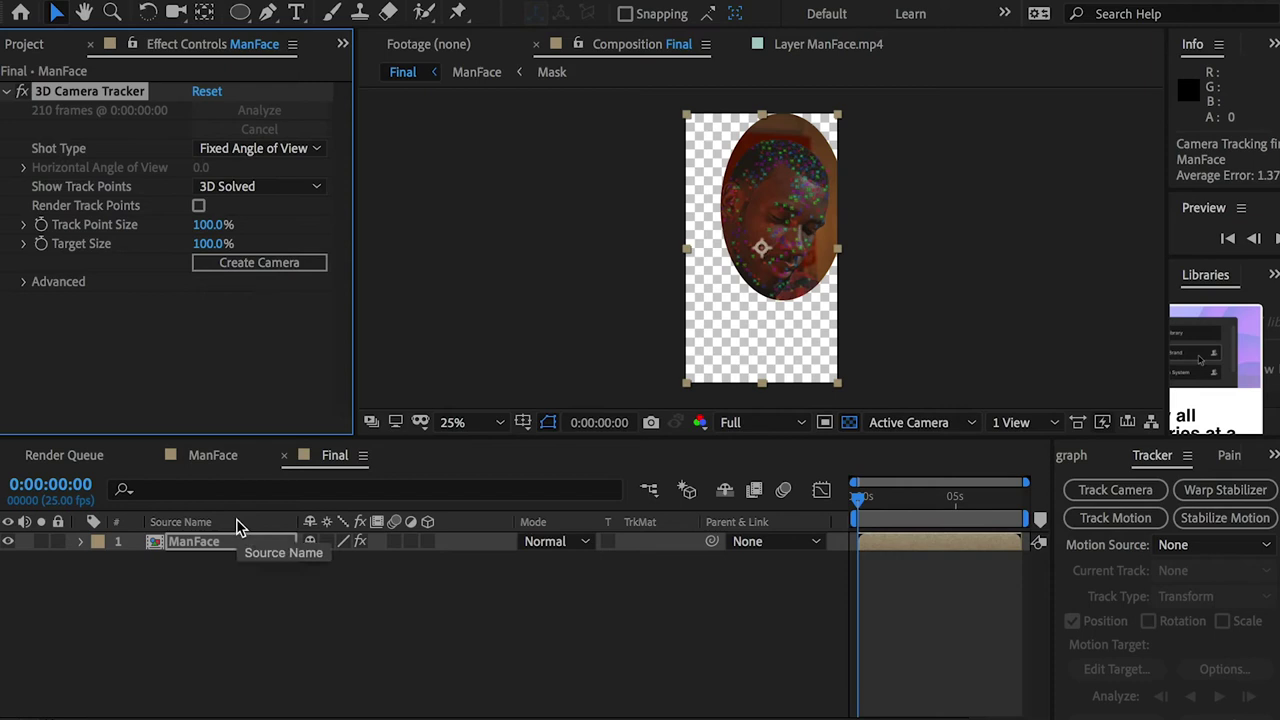
left_click(243, 268)
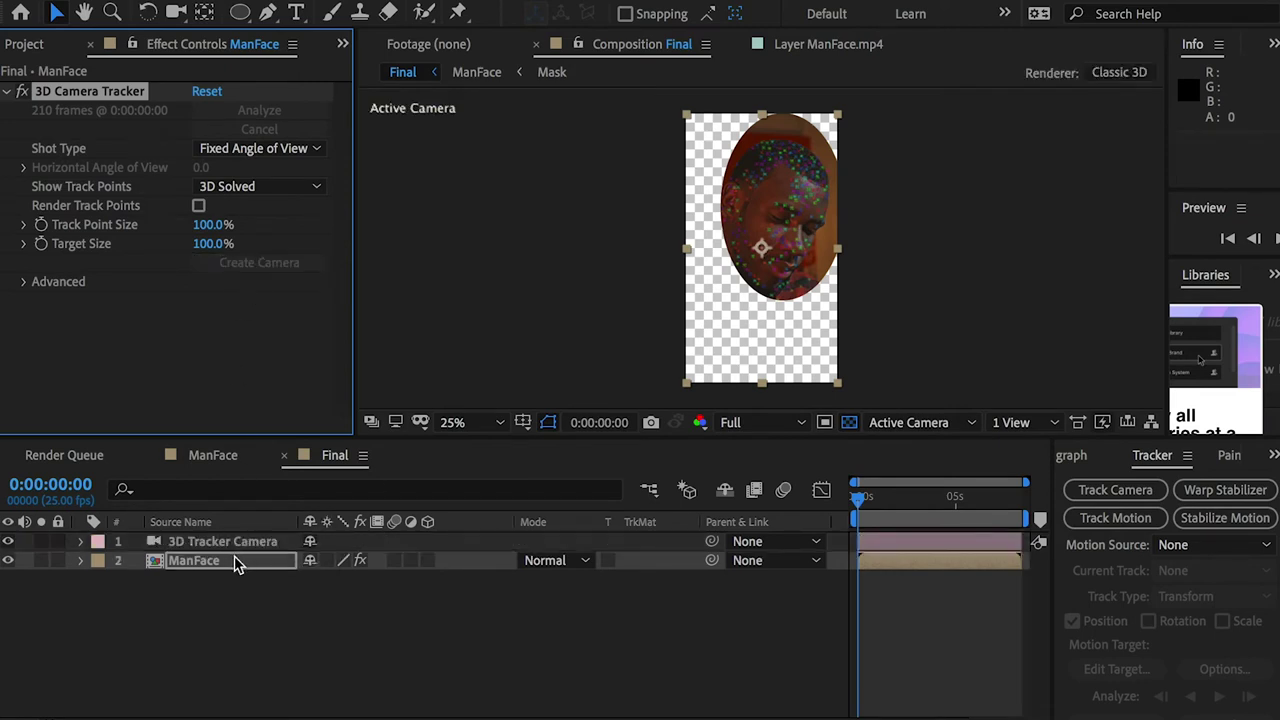
At 0:00:00:00, select all the solved track points on the face and create 215 nulls from them.
mouse_move(760, 137)
left_mouse_down()
mouse_move(839, 142)
mouse_move(868, 236)
mouse_move(807, 337)
mouse_move(703, 303)
mouse_move(695, 135)
mouse_move(769, 121)
left_mouse_up()
scroll(813, 260, "up", 2)
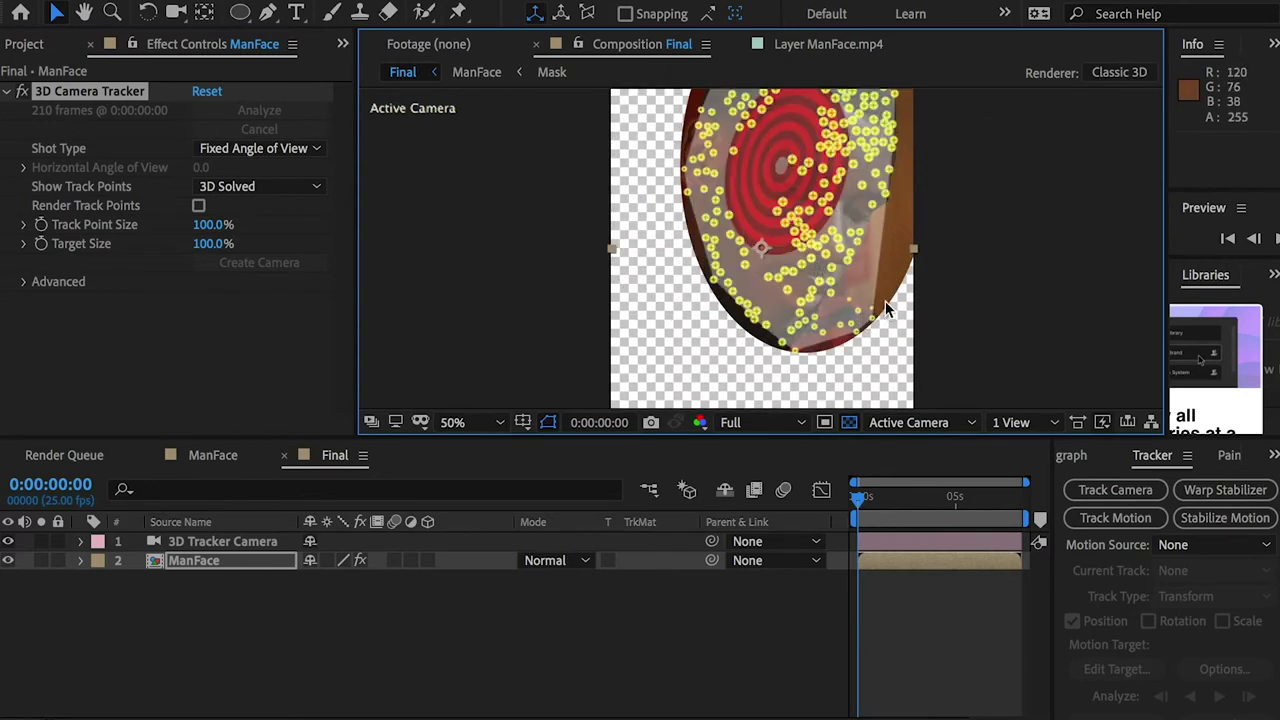
mouse_move(889, 298)
left_mouse_down()
mouse_move(843, 317)
mouse_move(837, 348)
mouse_move(893, 304)
left_mouse_up()
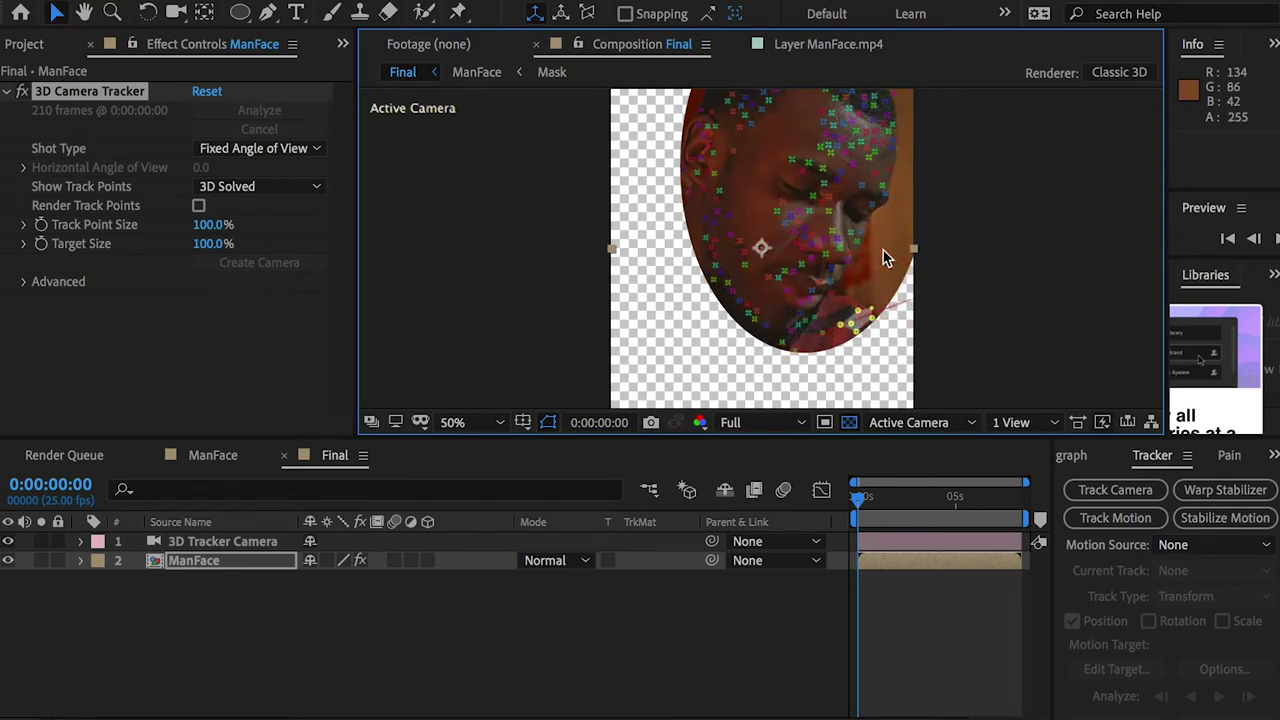
mouse_move(877, 257)
left_mouse_down()
mouse_move(638, 120)
mouse_move(870, 15)
mouse_move(914, 189)
mouse_move(889, 212)
left_mouse_up()
scroll(887, 212, "down", 2)
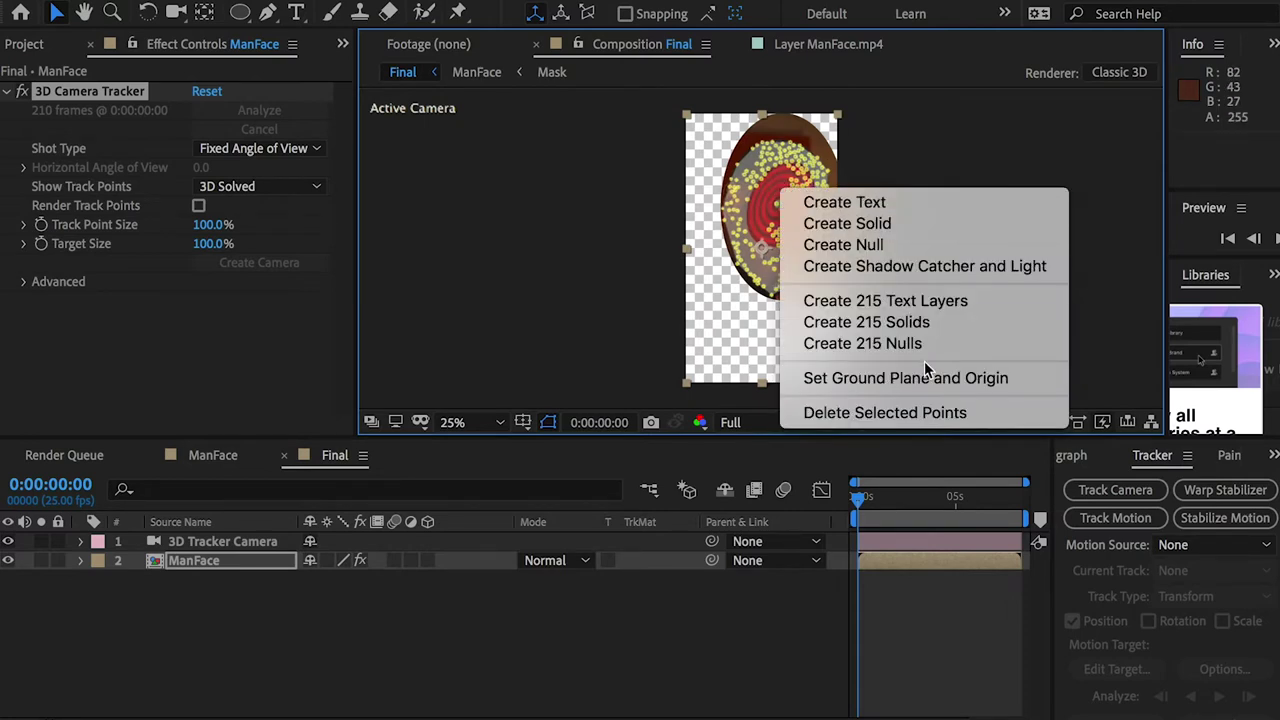
left_click(906, 349)
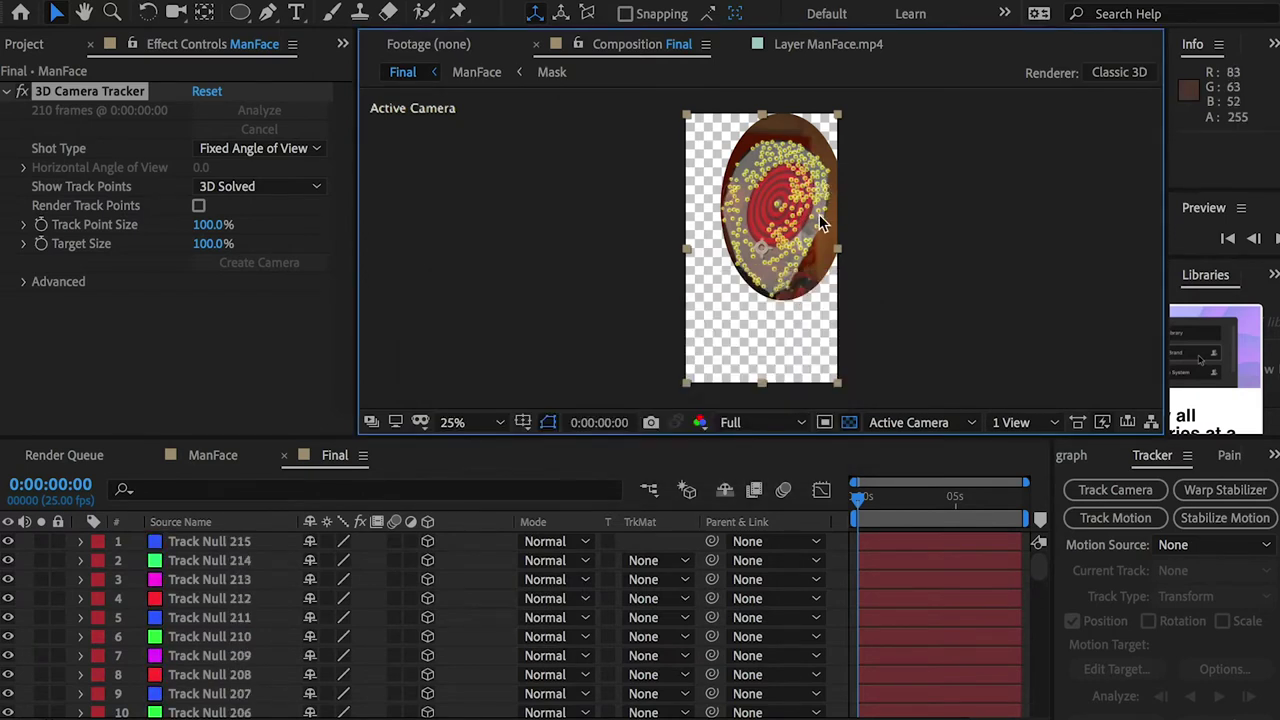
At 0:00:08:09, select all the track points on the face and create 260 nulls from them.
scroll(820, 215, "up", 2)
left_click_drag(900, 500, 1021, 498)
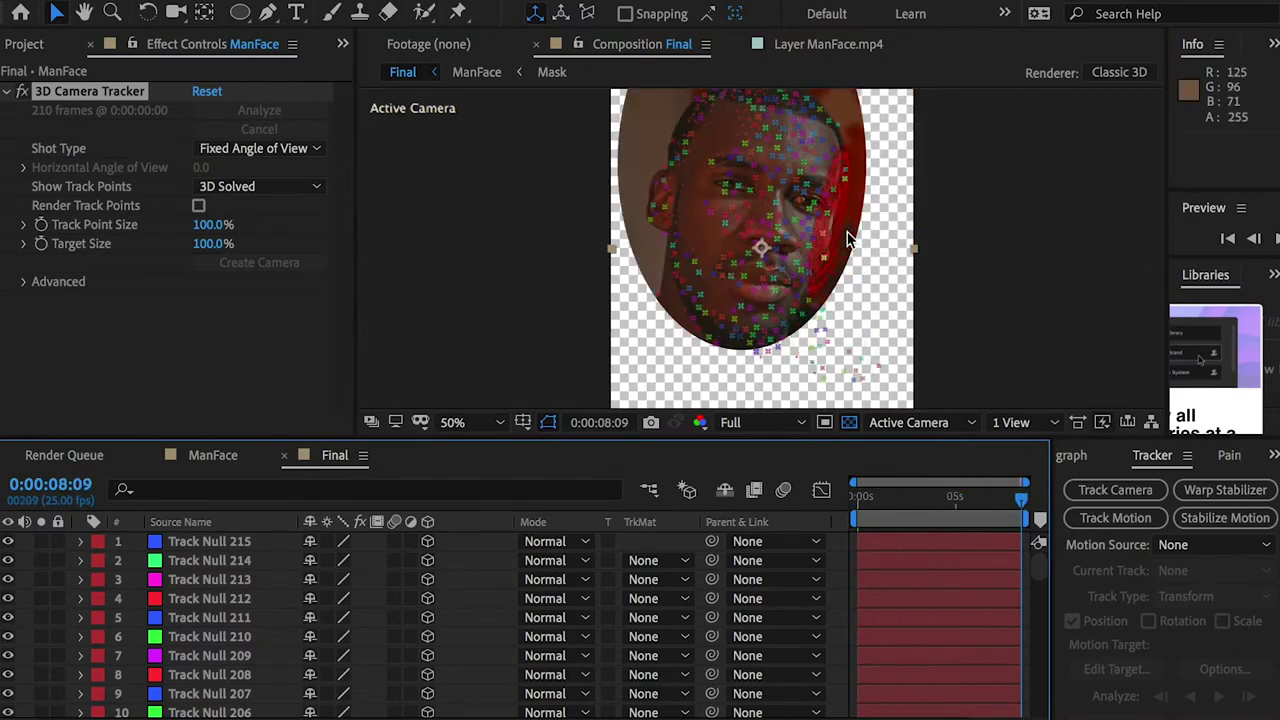
scroll(756, 174, "down", 2)
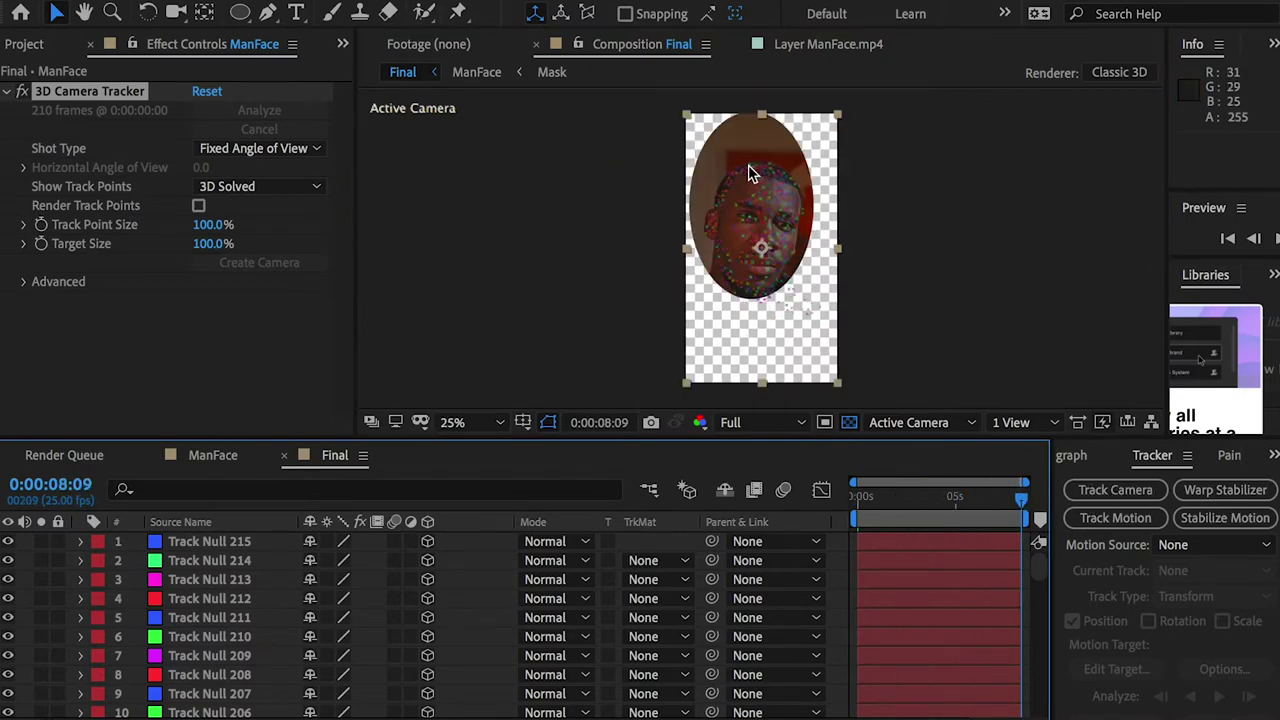
key("slash")
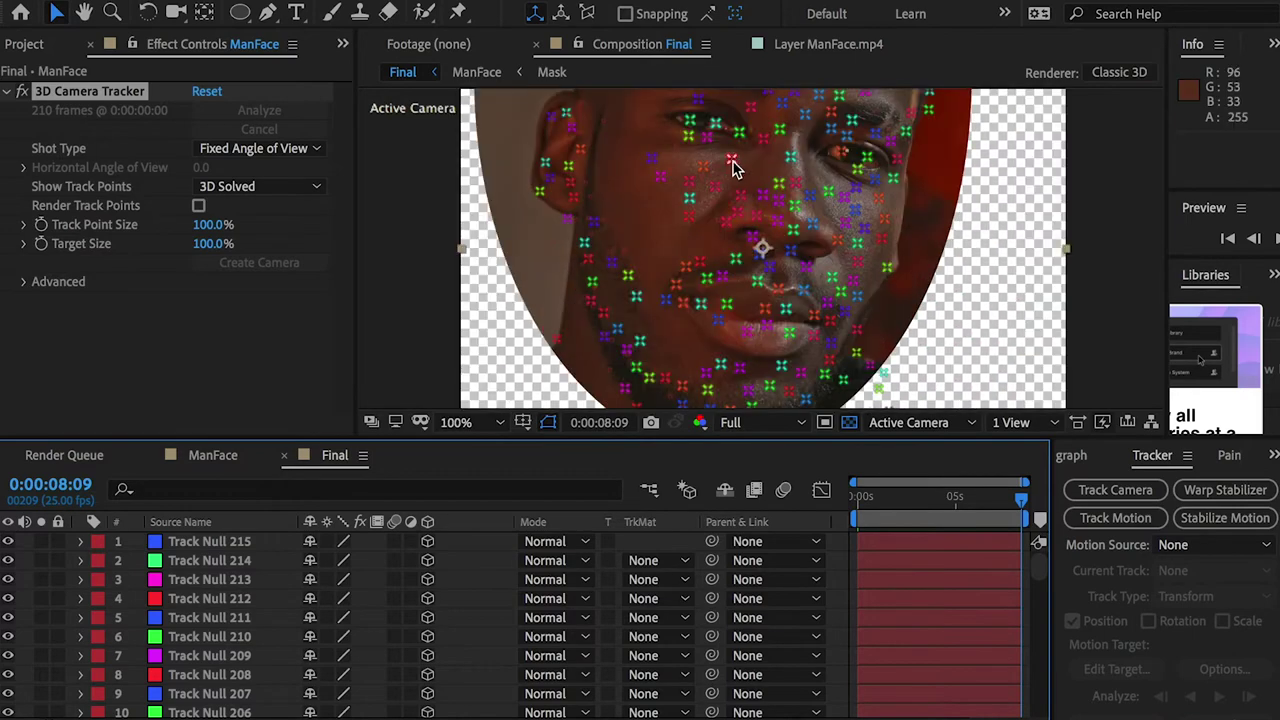
key("comma")
key("comma")
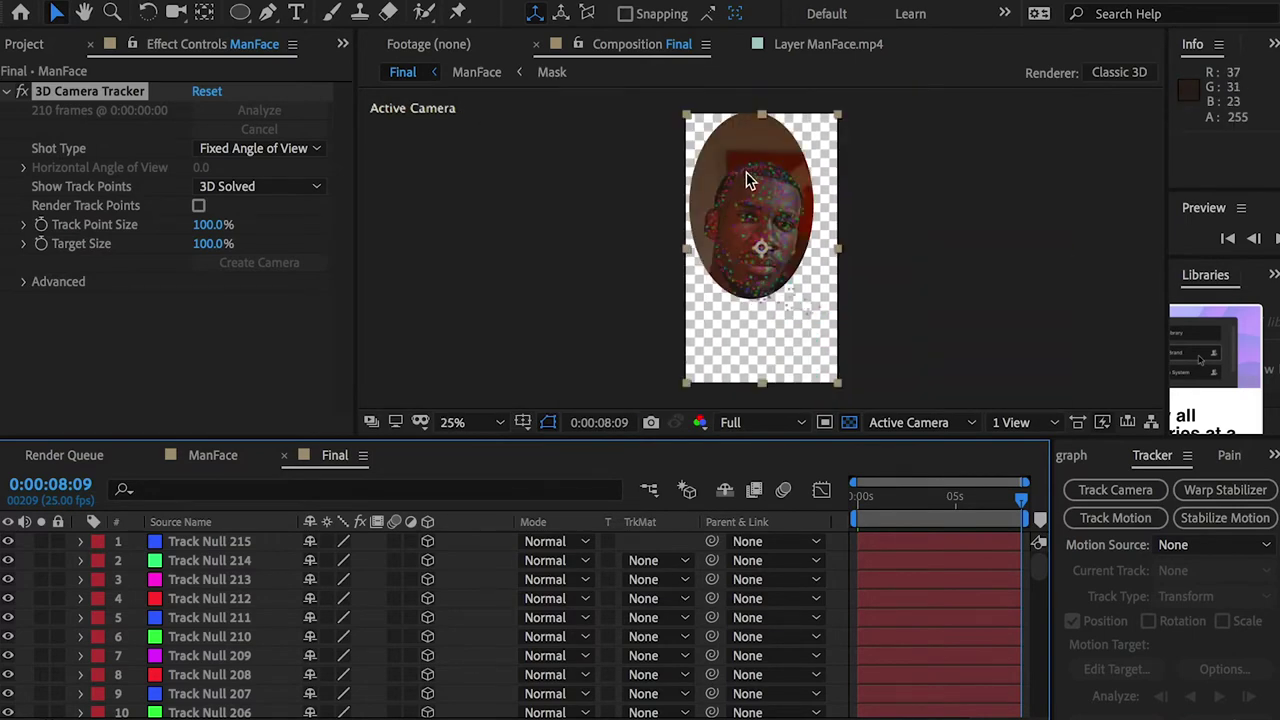
mouse_move(745, 153)
left_mouse_down()
mouse_move(792, 144)
mouse_move(843, 266)
mouse_move(721, 330)
mouse_move(703, 176)
mouse_move(789, 148)
left_mouse_up()
right_click(770, 236)
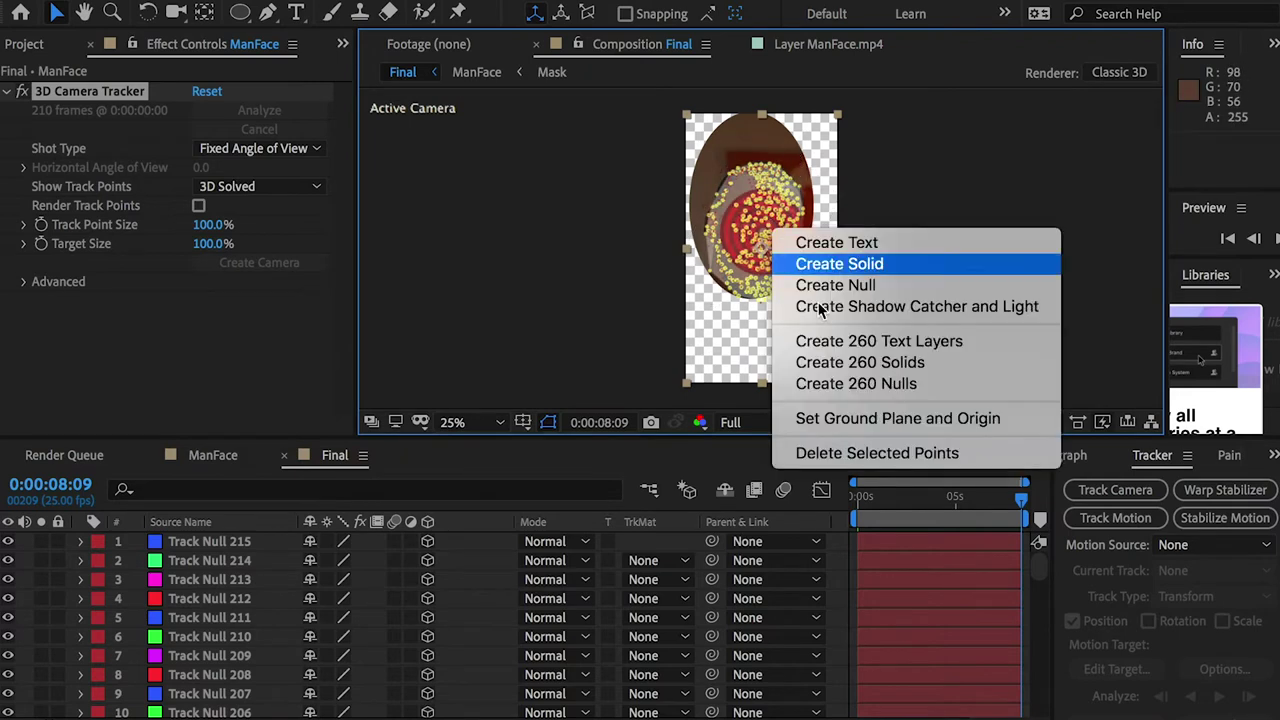
left_click(852, 381)
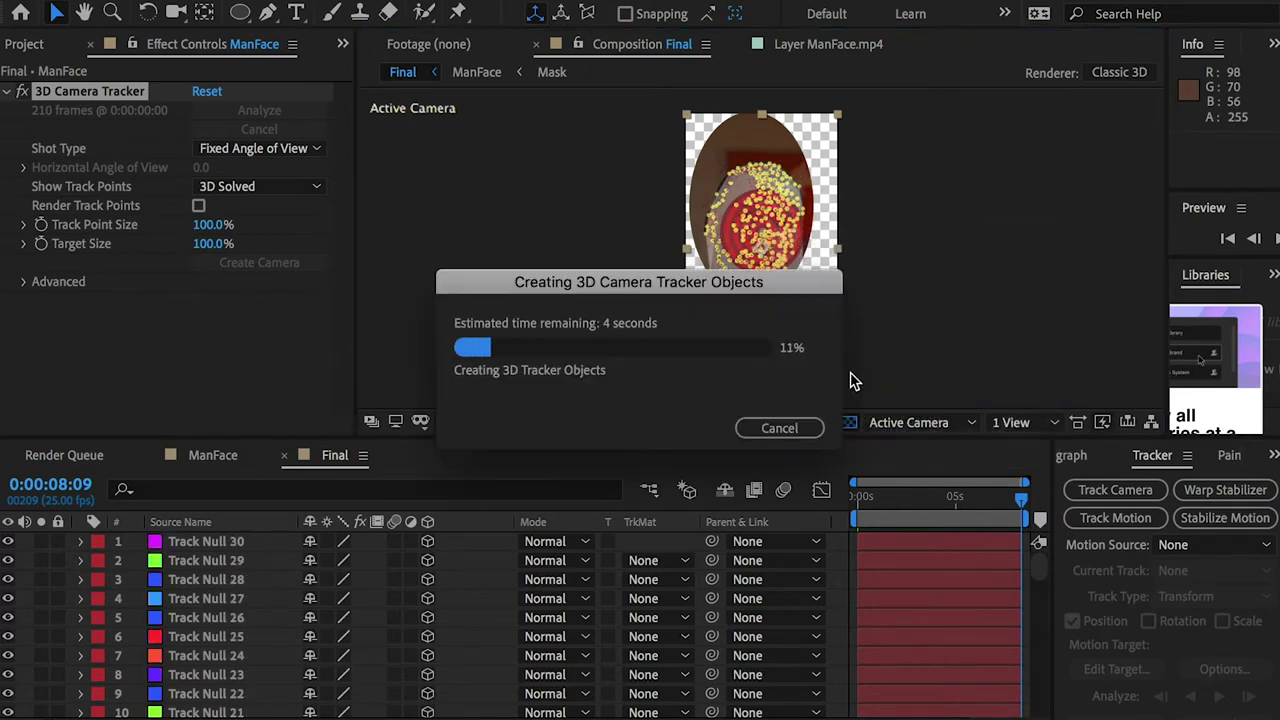
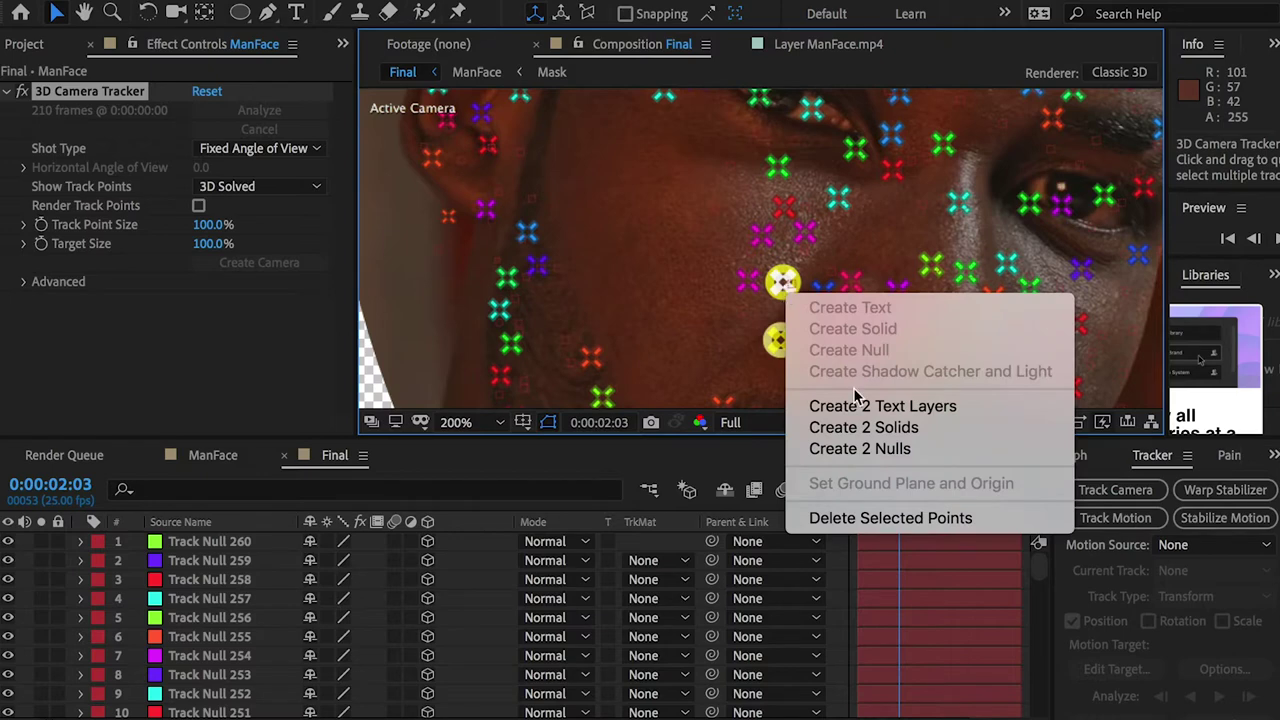
At 0:00:02:03, create 2 nulls from the selected cheek points and 4 nulls from points across the eye nearest the ear.
left_click(858, 448)
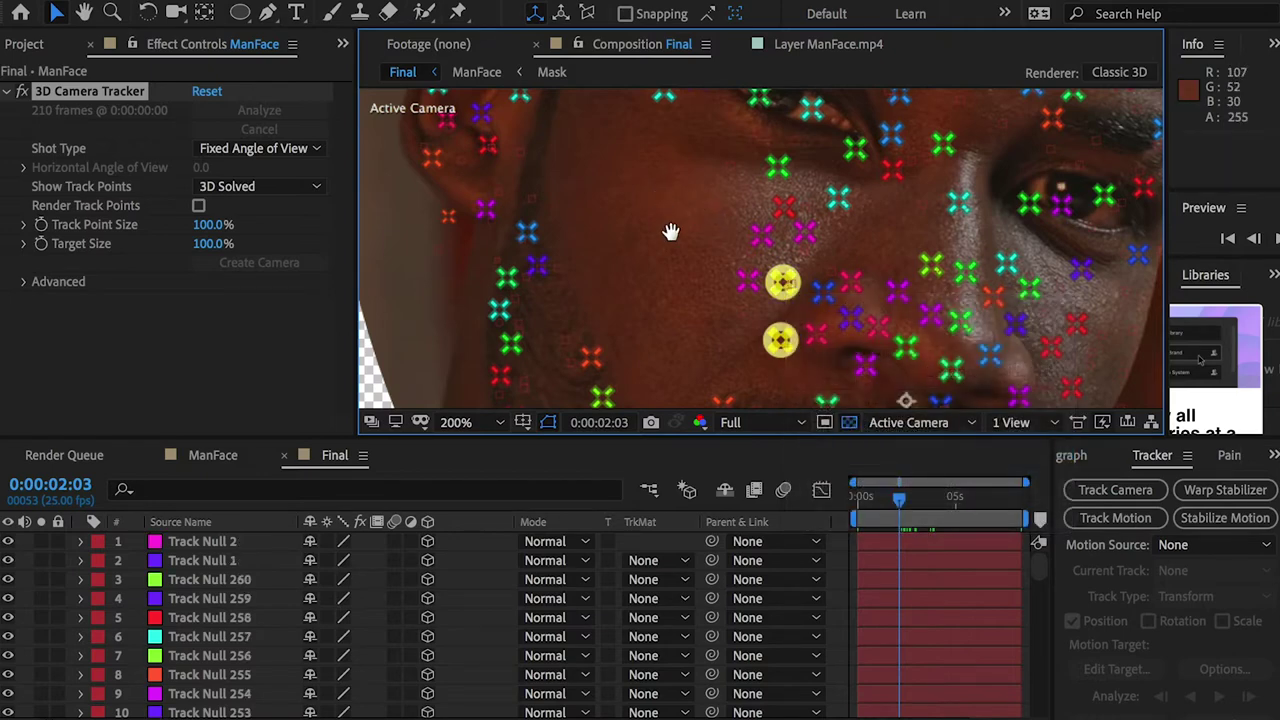
left_click_drag(664, 213, 694, 297)
left_click(706, 214)
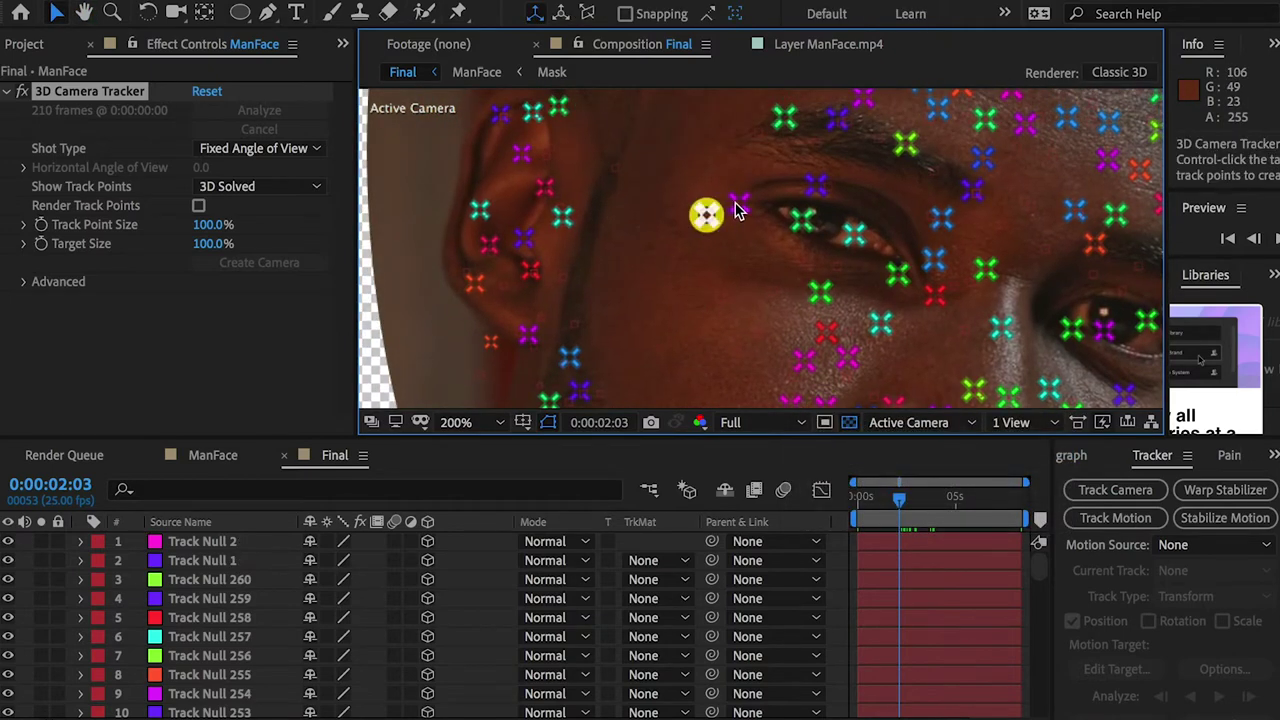
left_click(738, 203, "shift")
left_click(801, 220, "shift")
left_click(854, 235, "shift")
right_click(856, 237)
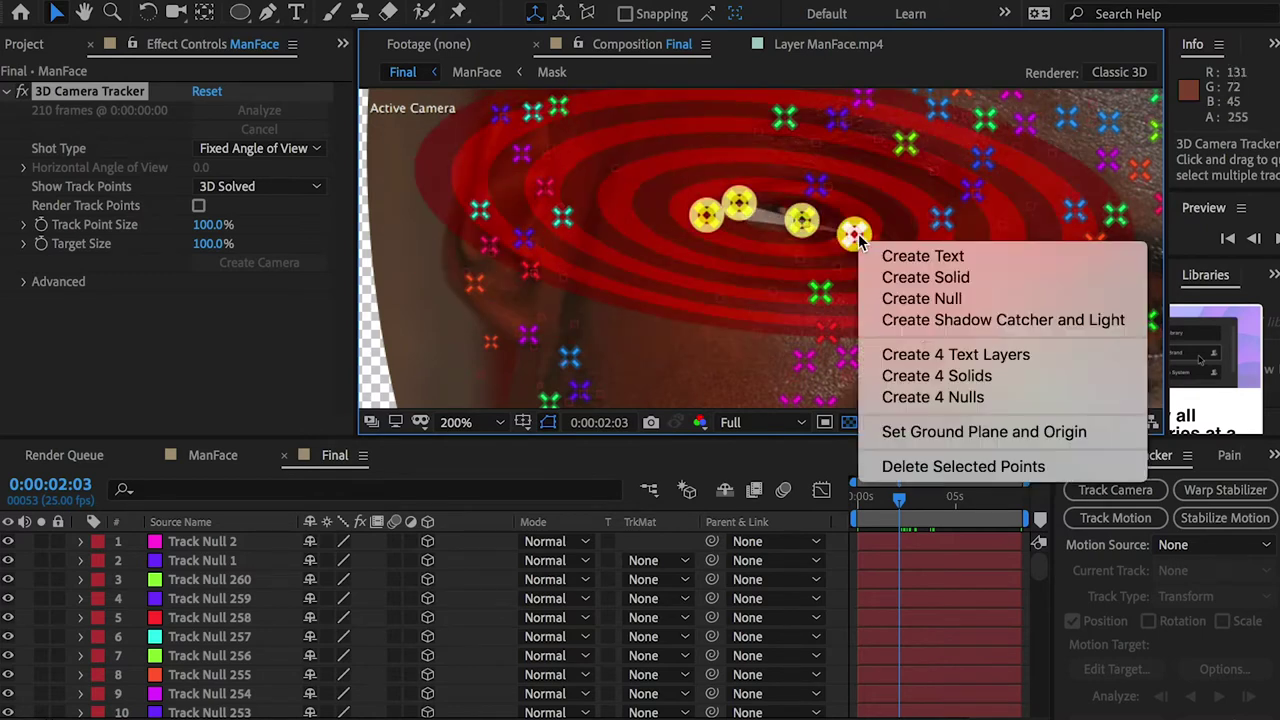
left_click(955, 398)
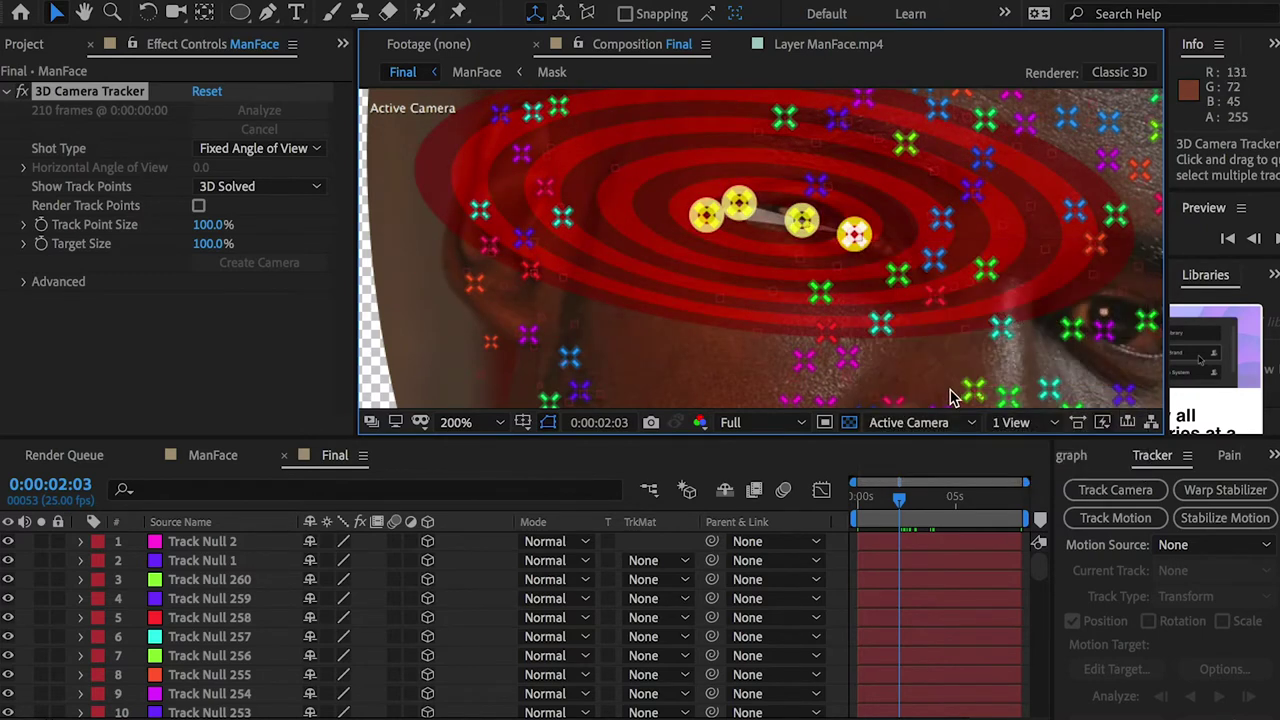
Create 3 nulls from two track points at the same eye's inner corner and one on its upper lid.
left_click(898, 272)
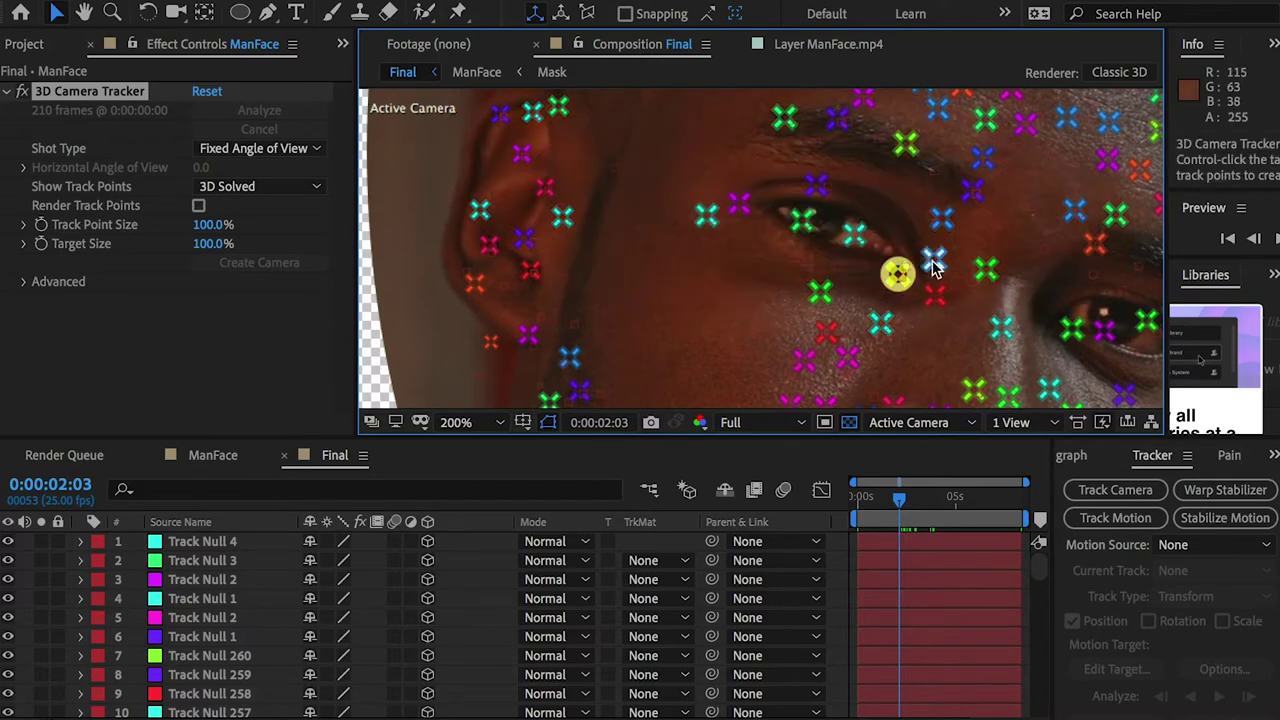
left_click(933, 262, "shift")
left_click(816, 190, "shift")
right_click(816, 190)
left_click(905, 350)
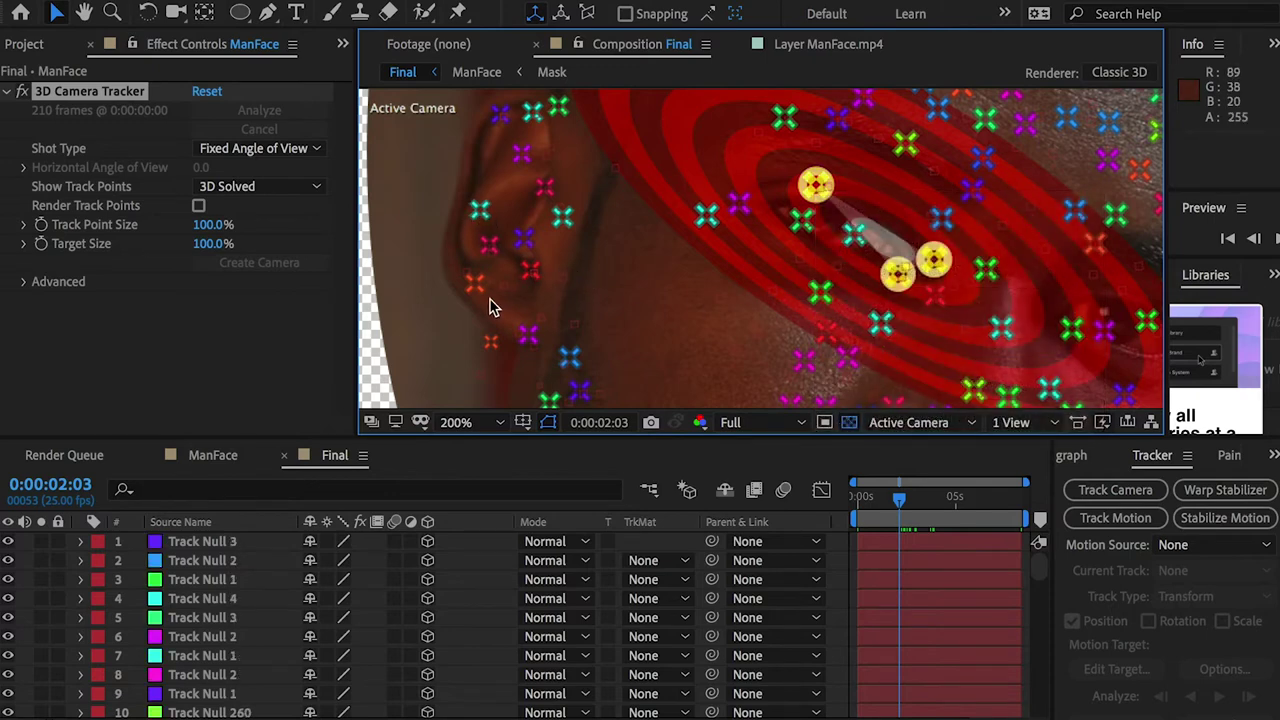
Create 3 nulls from track points around the ear's outer edge and lobe.
left_click(480, 210)
left_click(475, 287, "shift")
left_click(528, 337, "shift")
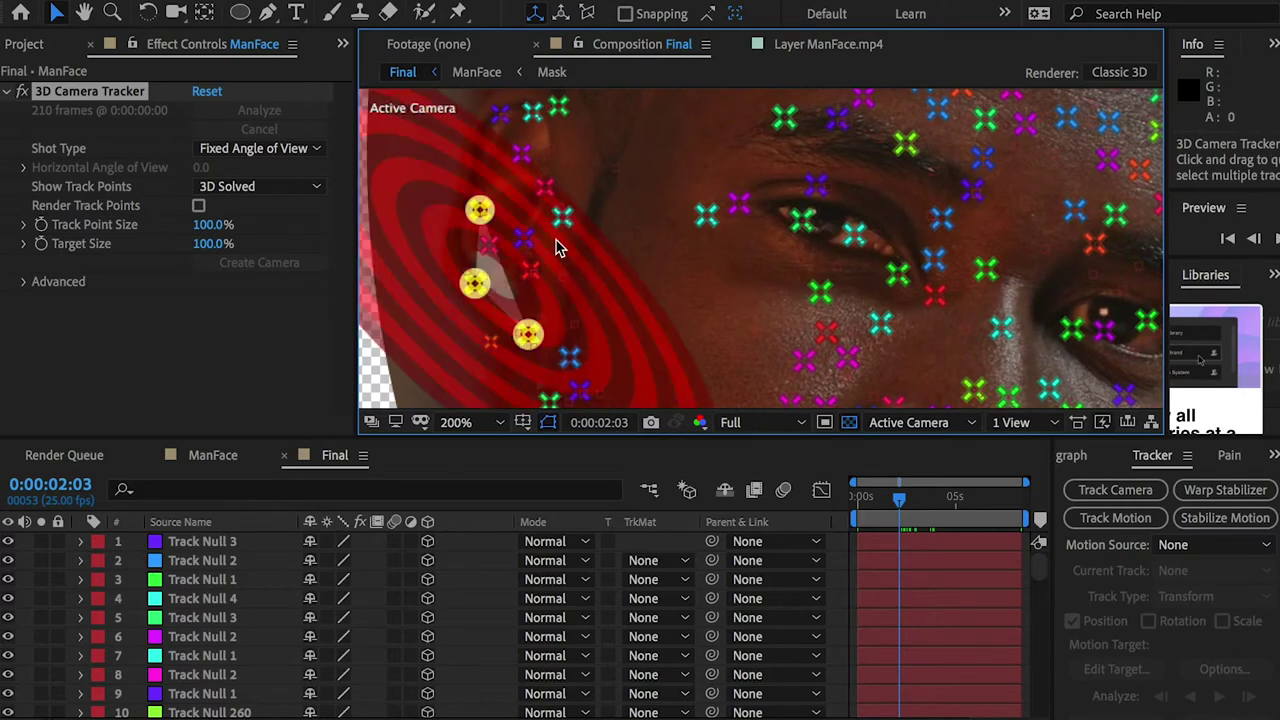
right_click(482, 235)
left_click(603, 395)
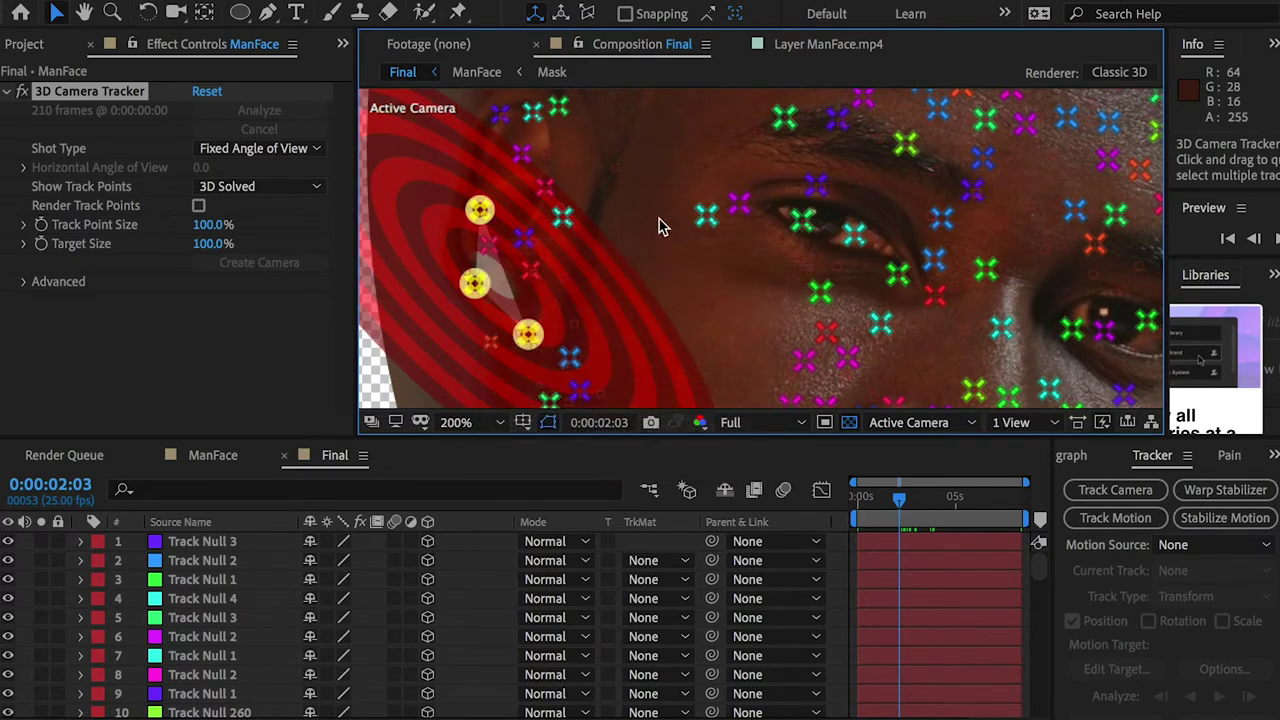
Create 4 nulls from track points along the hairline at the temple above the ear.
key("space")
left_click_drag(656, 167, 634, 357)
left_click_drag(691, 237, 670, 348)
left_click_drag(720, 211, 703, 254)
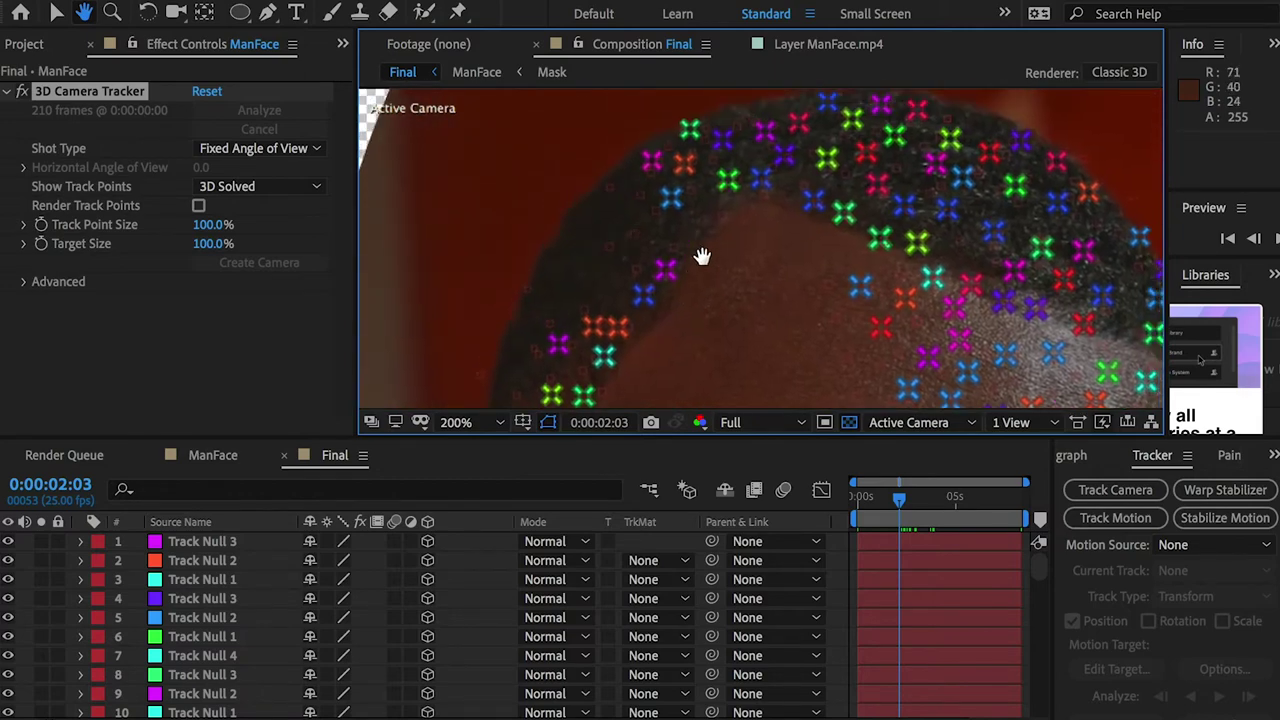
key("v")
left_click(669, 192)
left_click(652, 163, "shift")
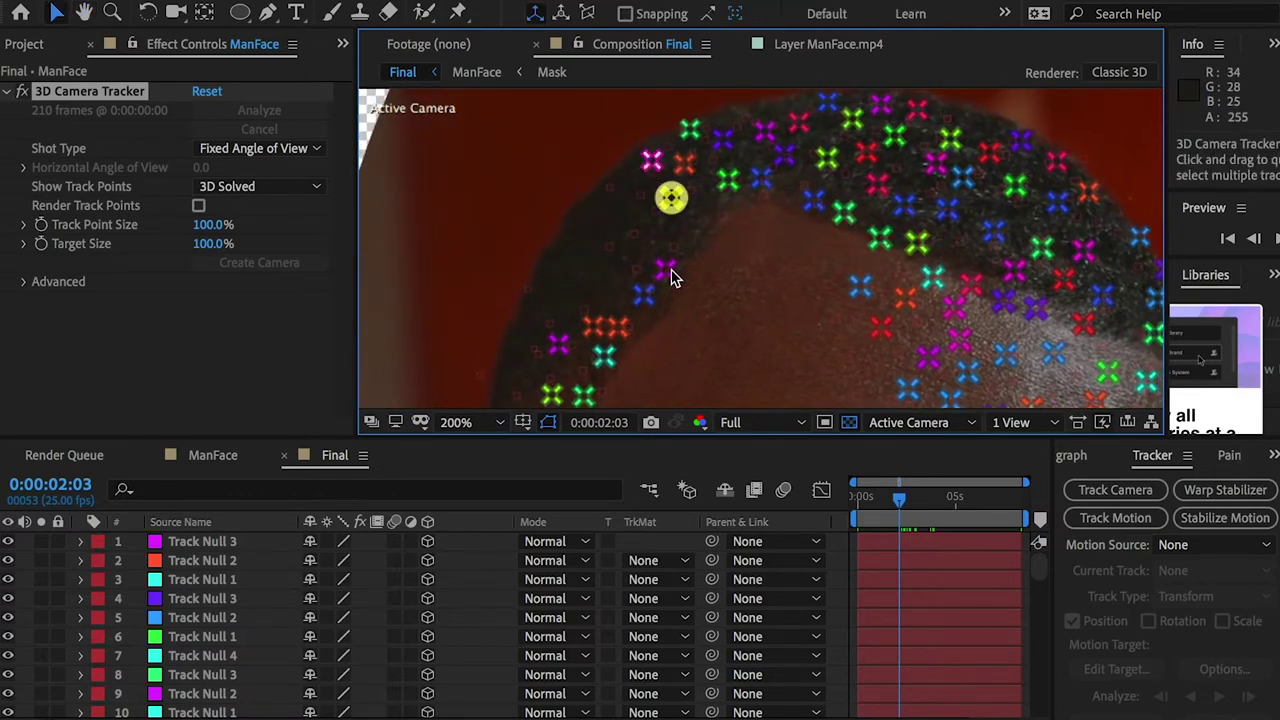
left_click(665, 273, "shift")
left_click(558, 344, "shift")
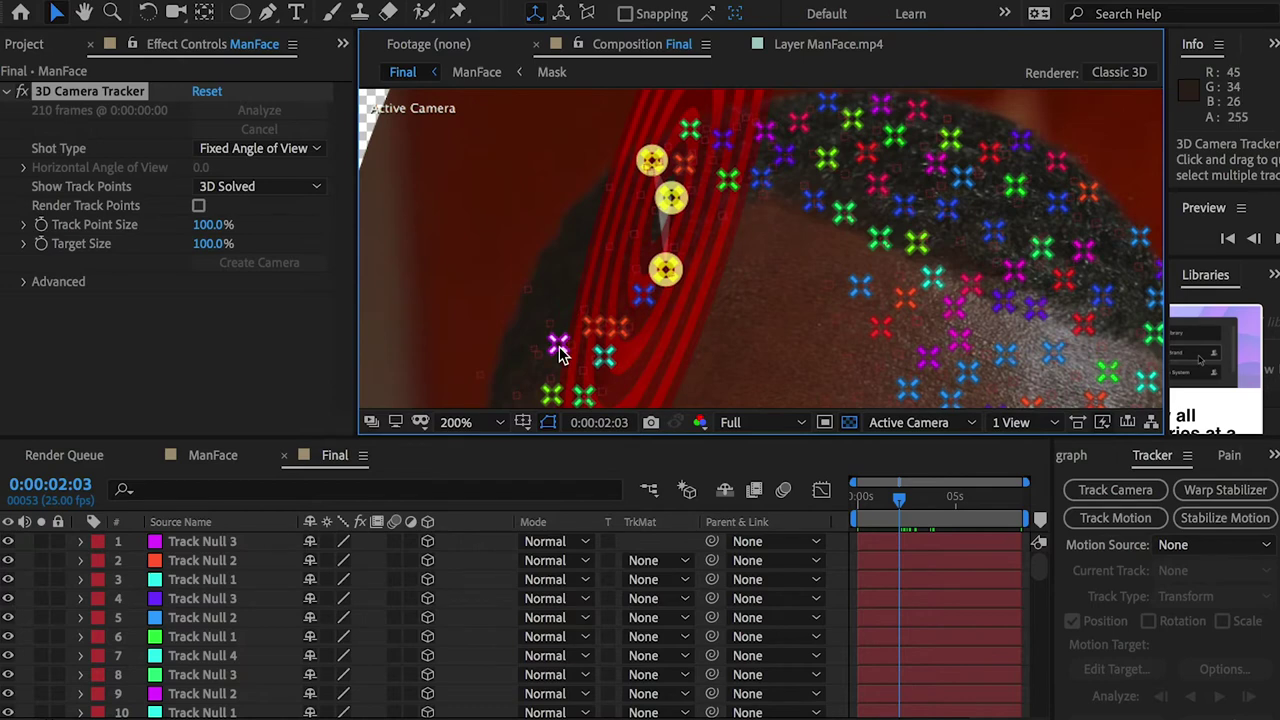
right_click(670, 214)
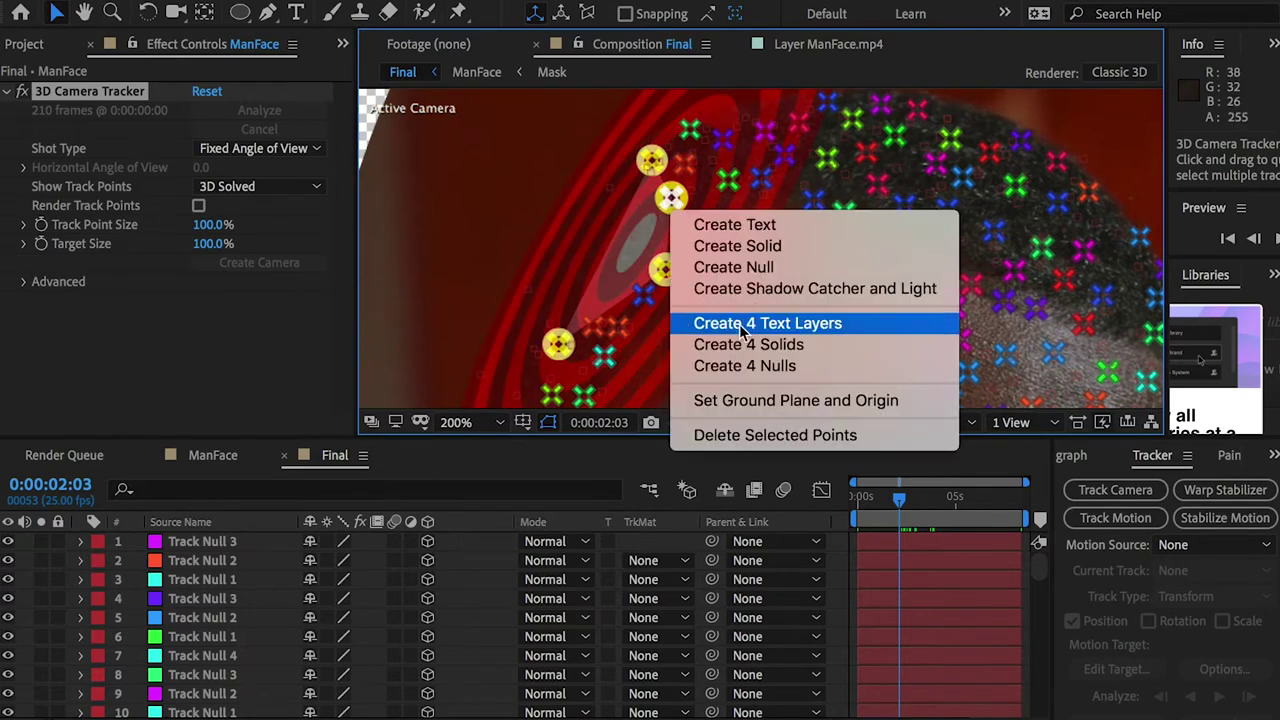
left_click(694, 363)
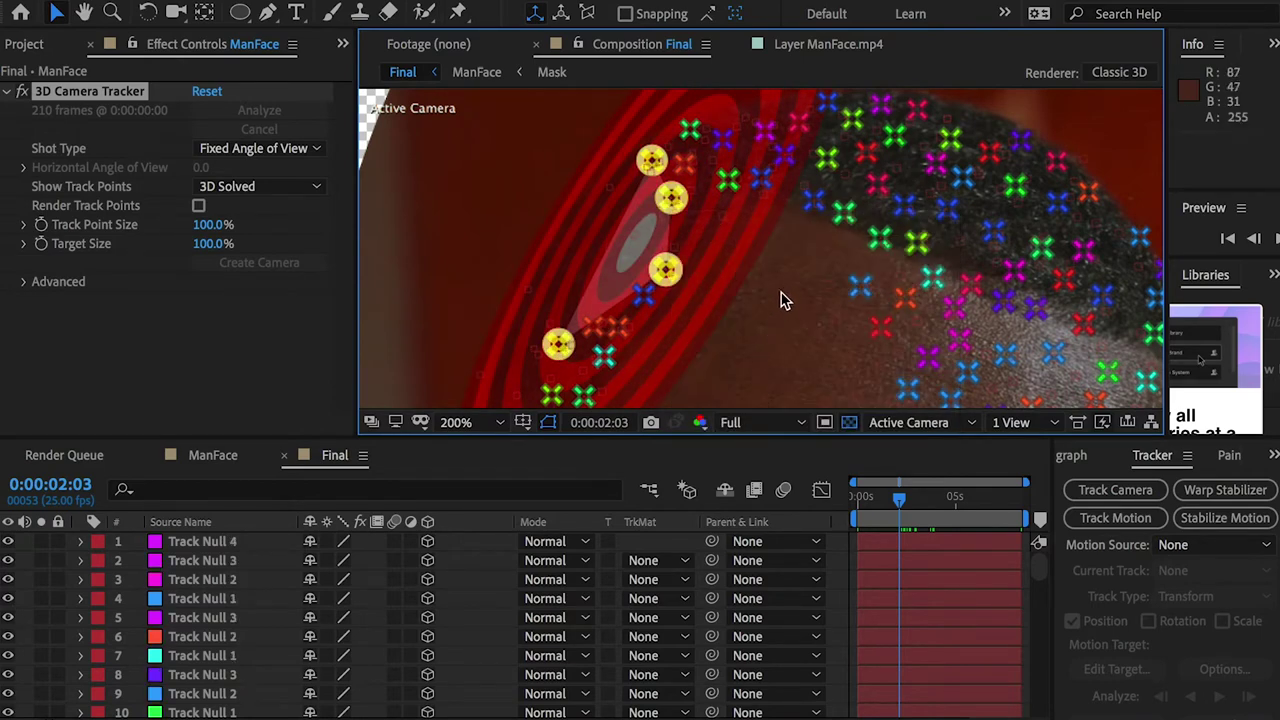
Create 2 nulls from one track point on the eyebrow nearest the ear and one at the eye beneath it.
scroll(797, 321, "down", 2)
left_click_drag(774, 240, 800, 157)
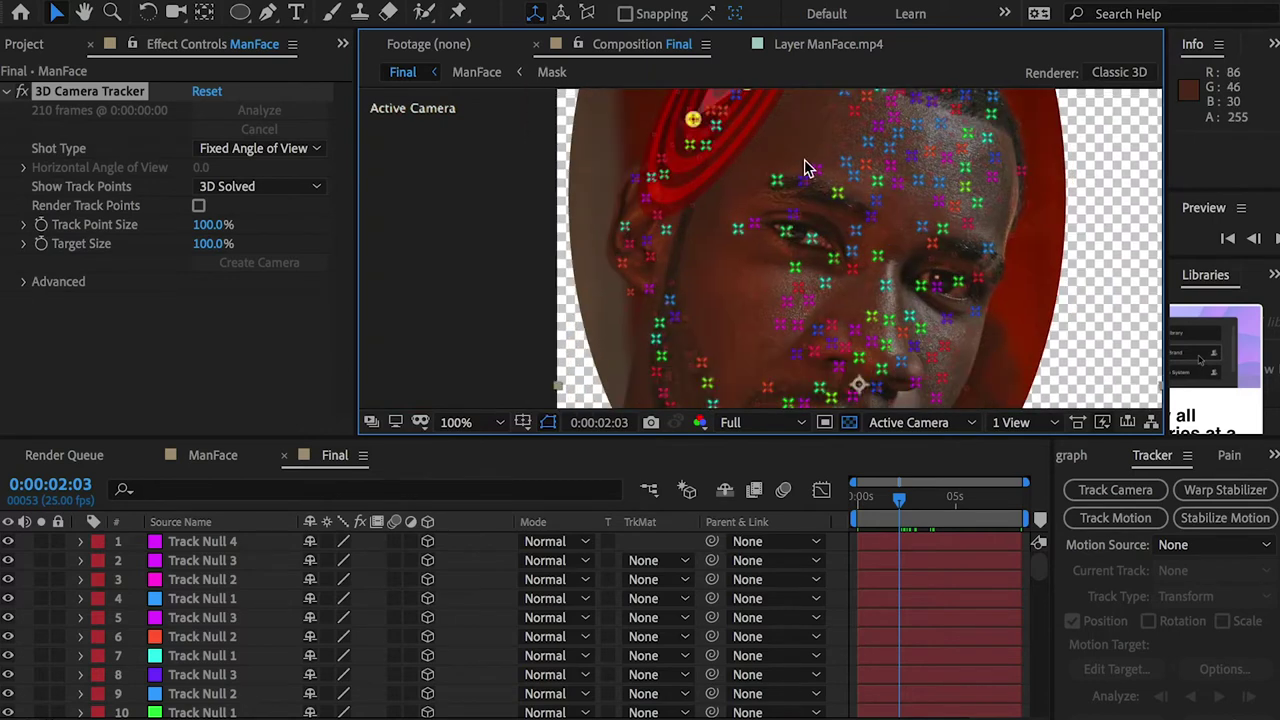
left_click(777, 178)
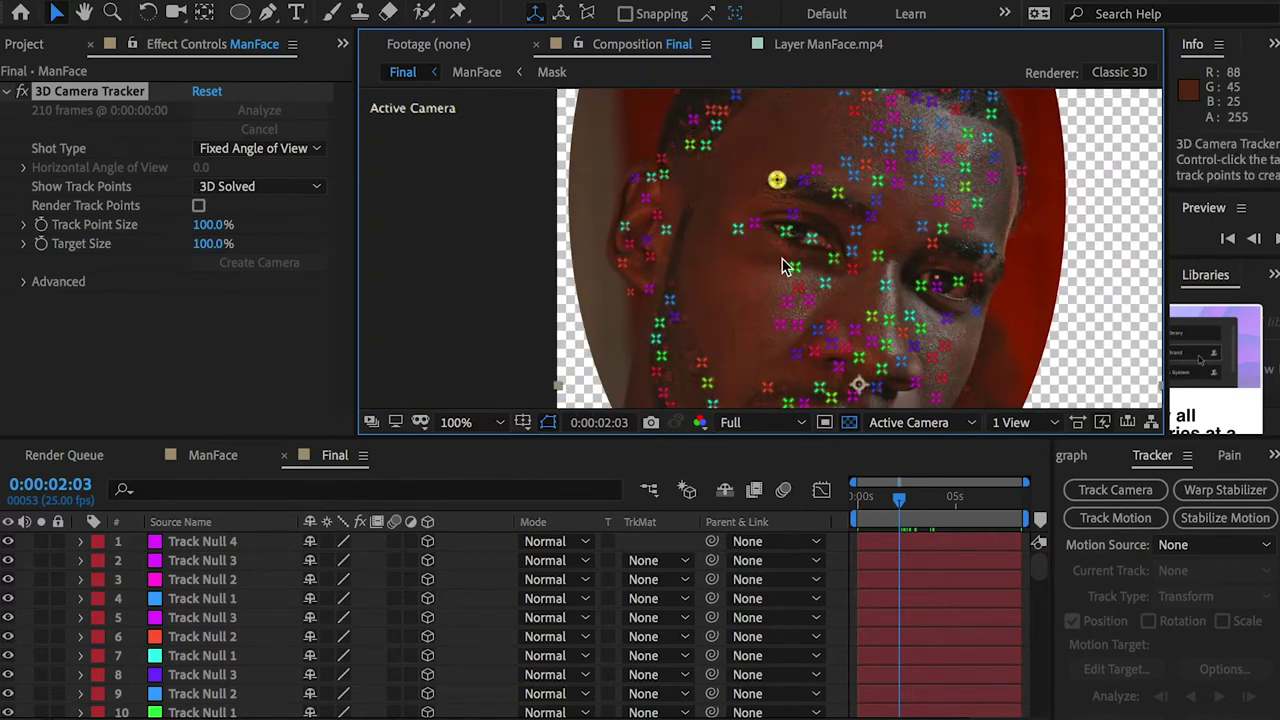
left_click(812, 240, "shift")
right_click(810, 238)
left_click(880, 400)
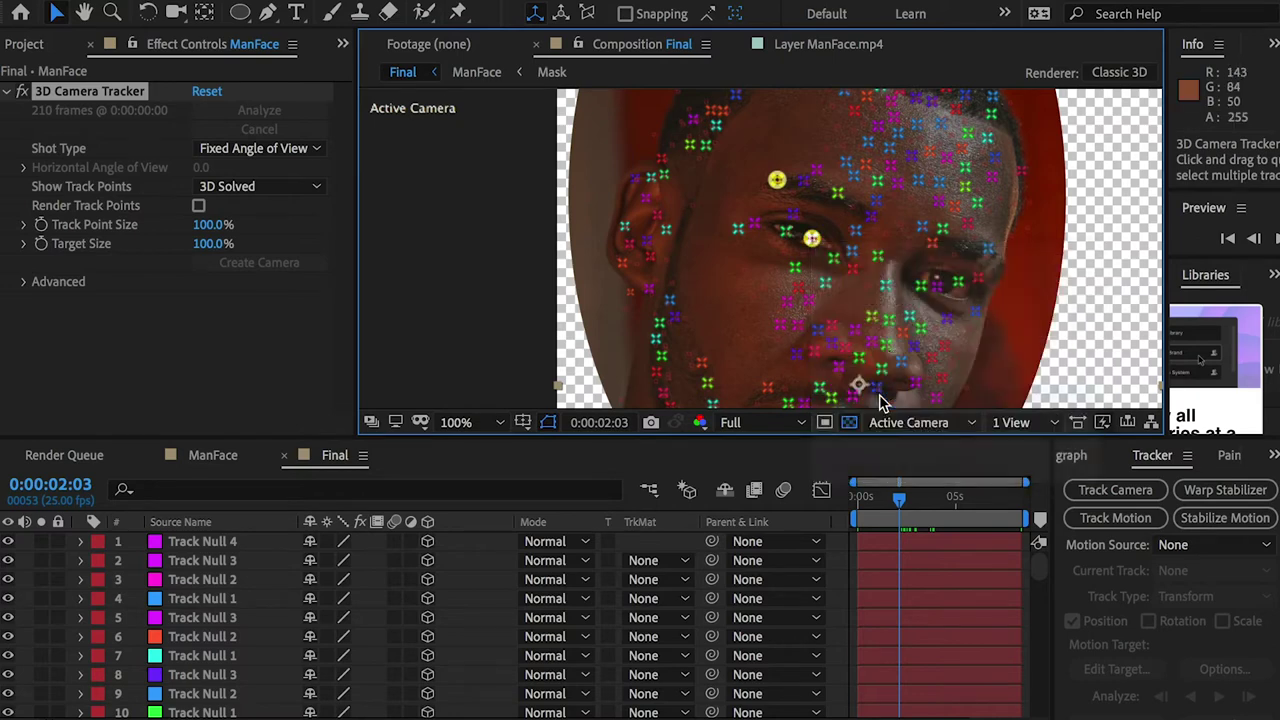
Create 2 nulls from two track points at the eyebrow above the eye farther from the ear.
left_click(943, 229)
left_click(966, 223, "shift")
right_click(966, 223)
left_click(1028, 385)
Create 3 nulls from two track points at the farther eye's inner part and one just below it beside the nose.
left_click(921, 286)
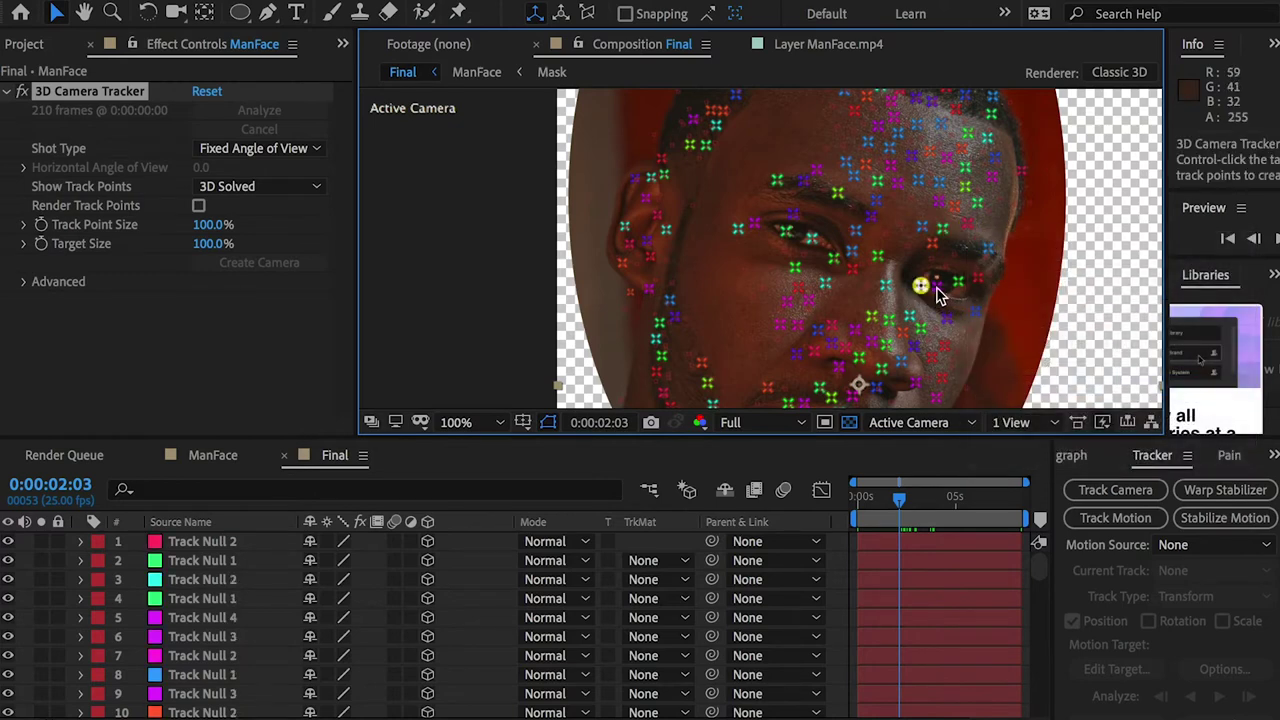
left_click(937, 287, "shift")
left_click(909, 316, "shift")
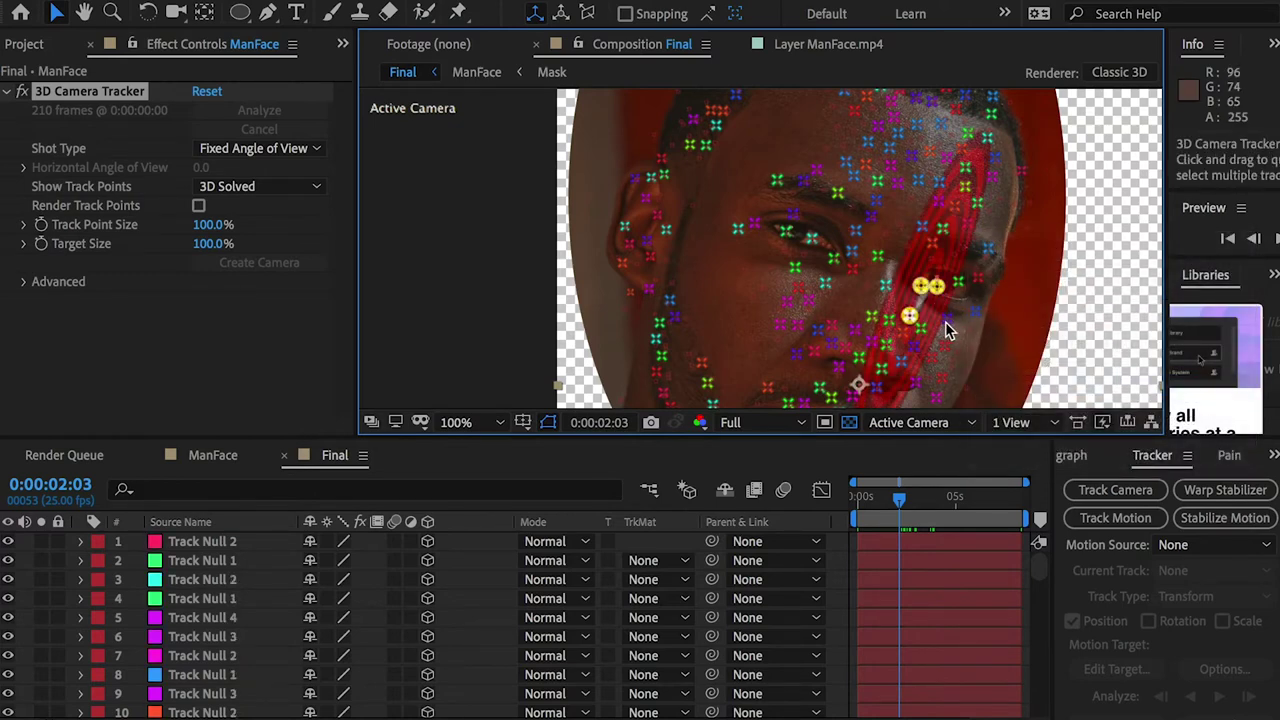
right_click(933, 308)
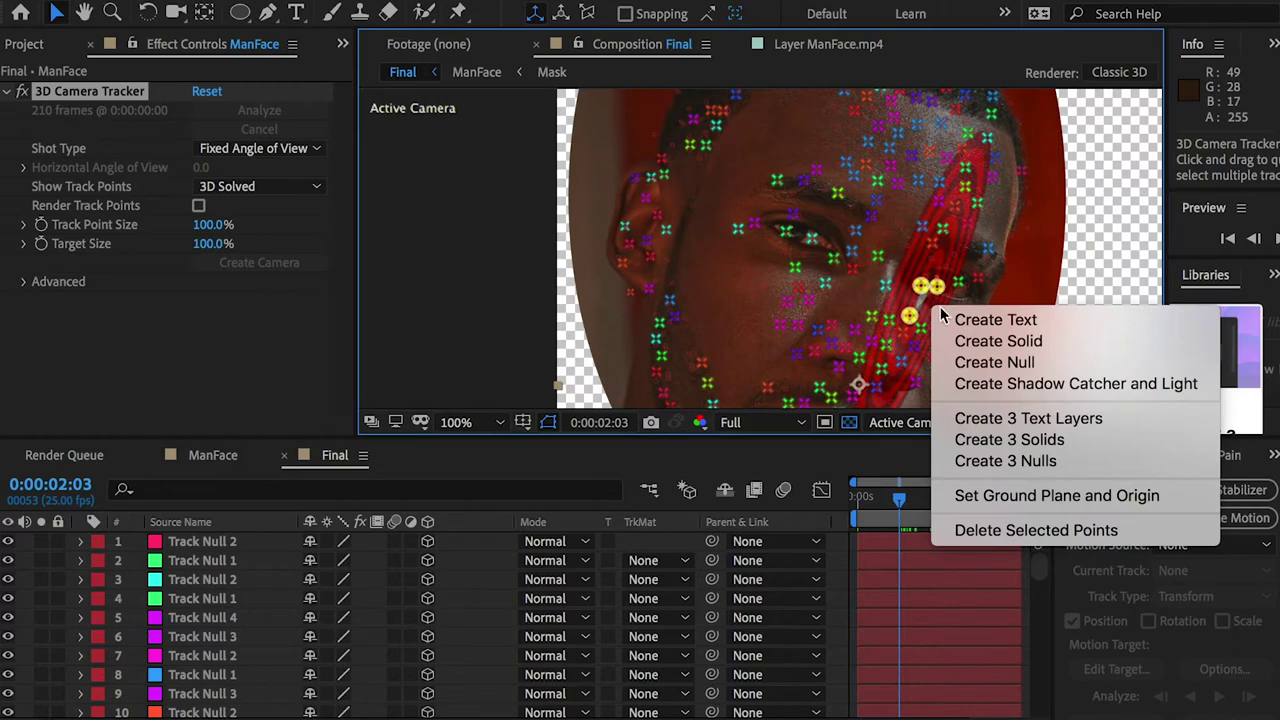
left_click(1031, 459)
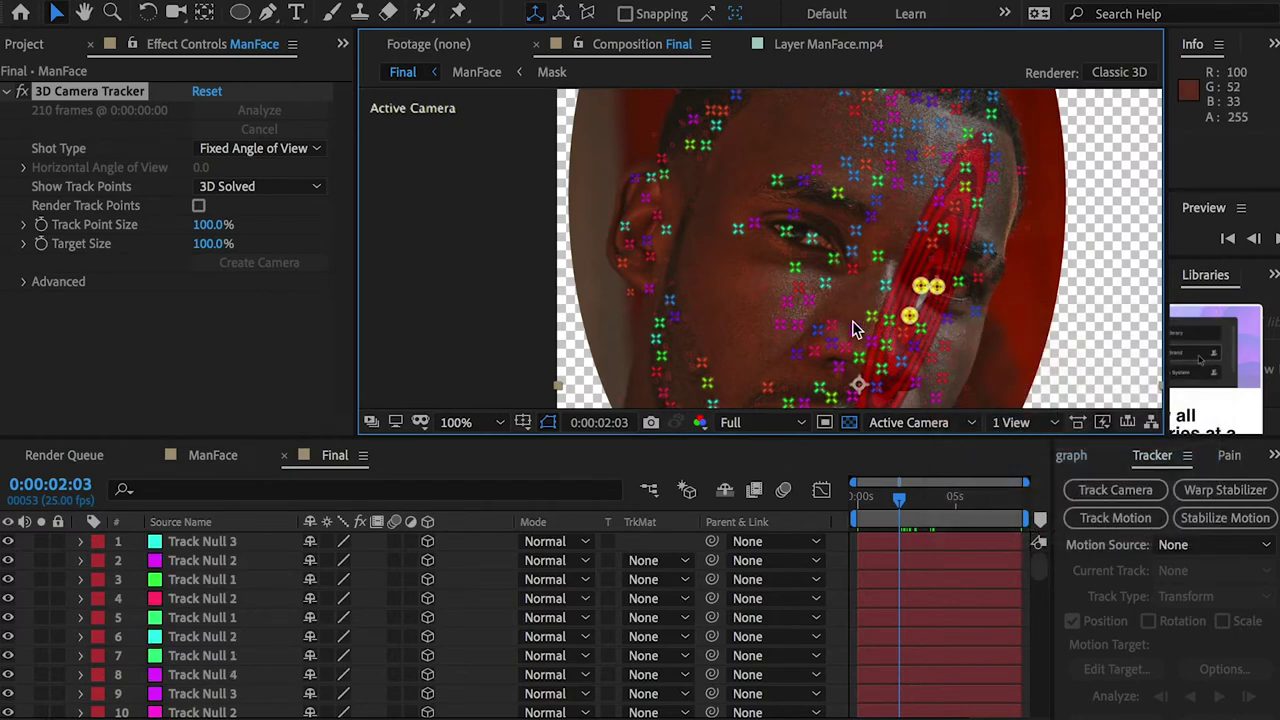
Create 8 nulls from track points running down the nose from the bridge to the nostril on the far side.
left_click(882, 354)
scroll(880, 354, "up", 2)
key("period")
key("comma")
key("comma")
key("space")
left_click_drag(926, 292, 716, 97)
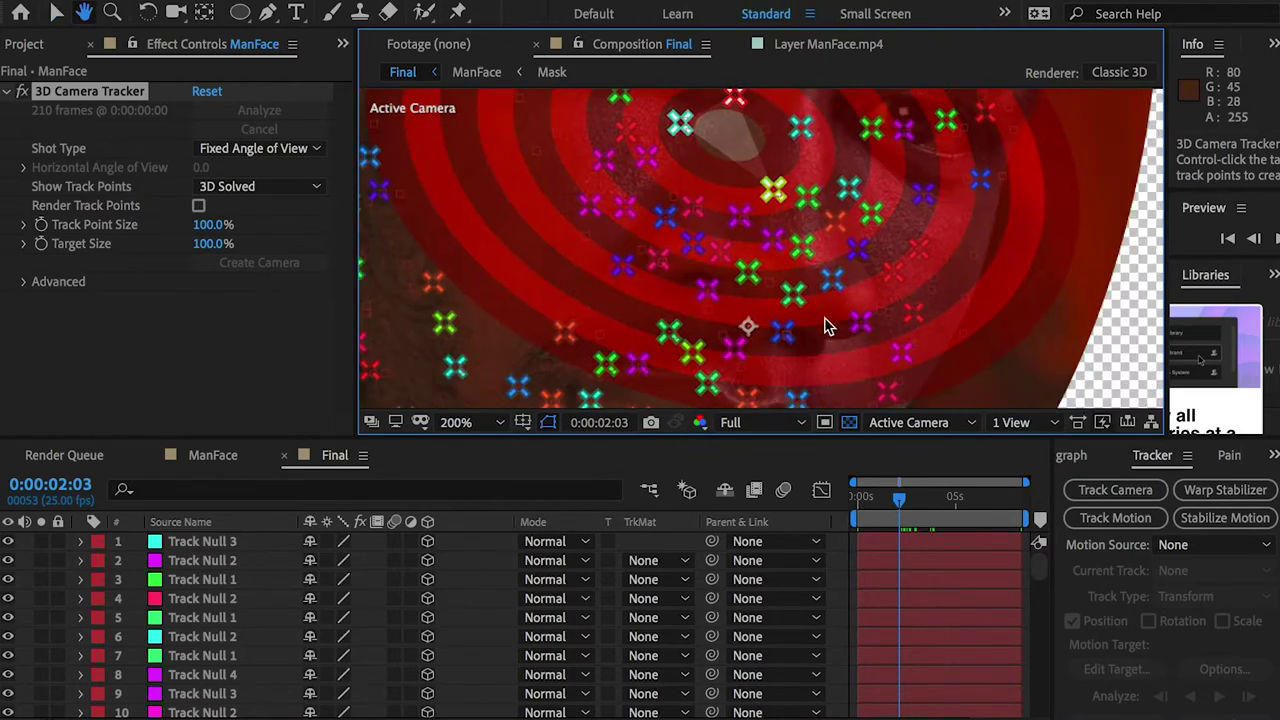
key("v")
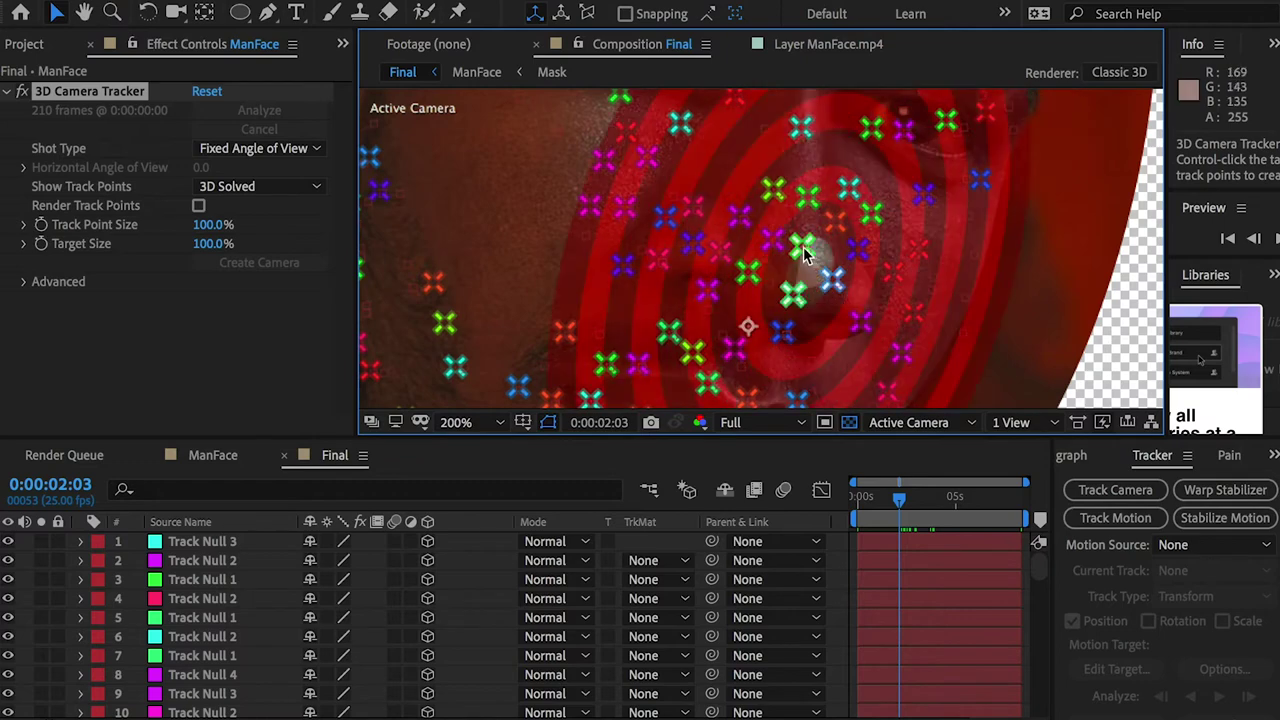
left_click(800, 246)
left_click(773, 242, "shift")
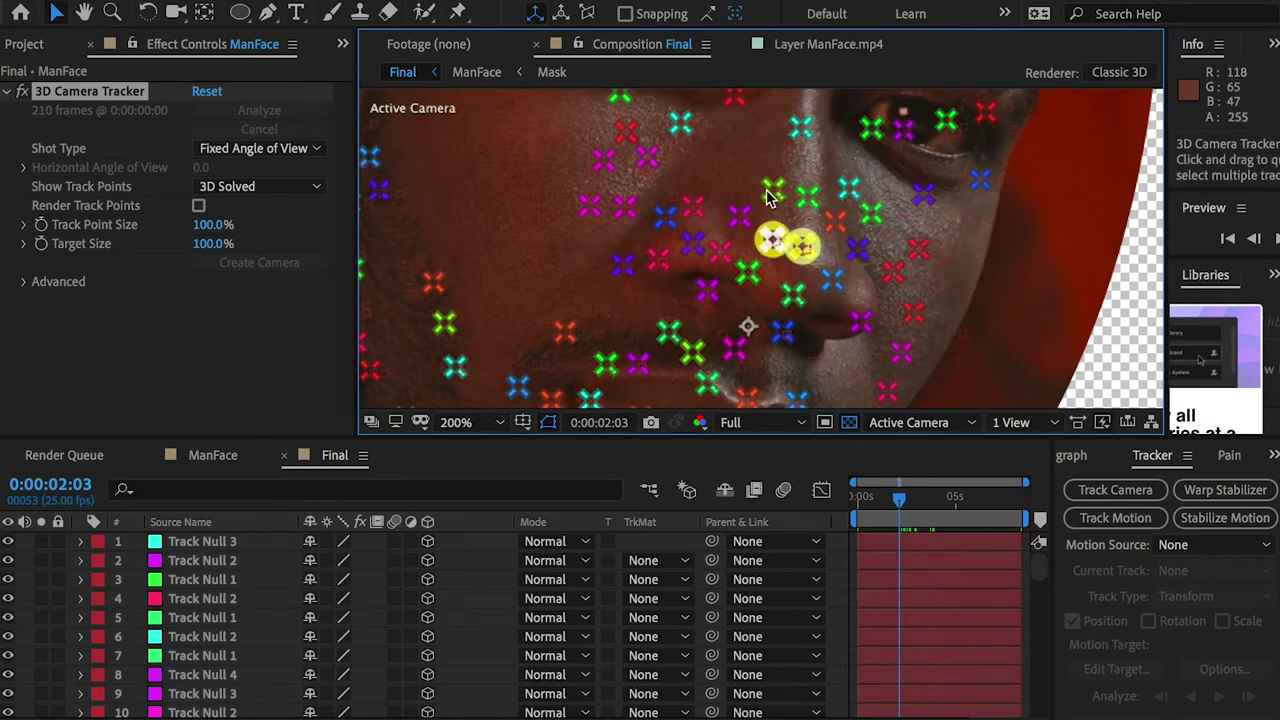
left_click(771, 192, "shift")
left_click(800, 130, "shift")
left_click(808, 196, "shift")
left_click(793, 298, "shift")
left_click(832, 281, "shift")
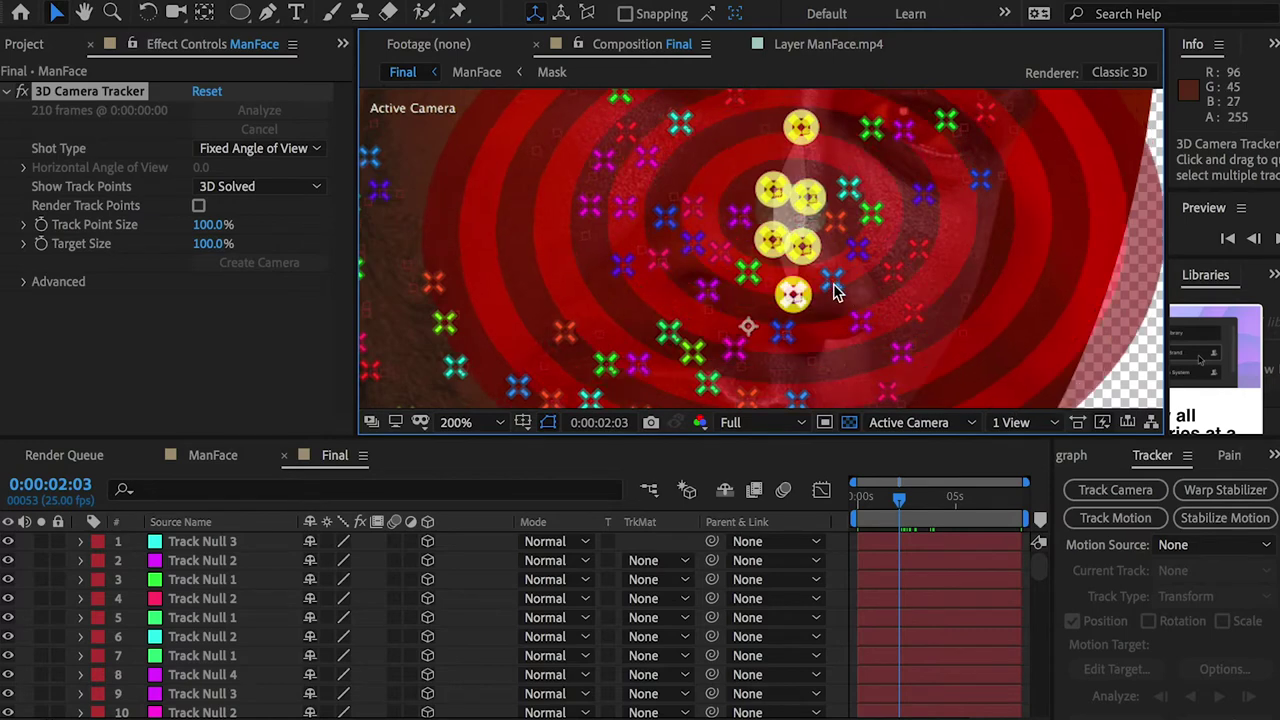
left_click(861, 324, "shift")
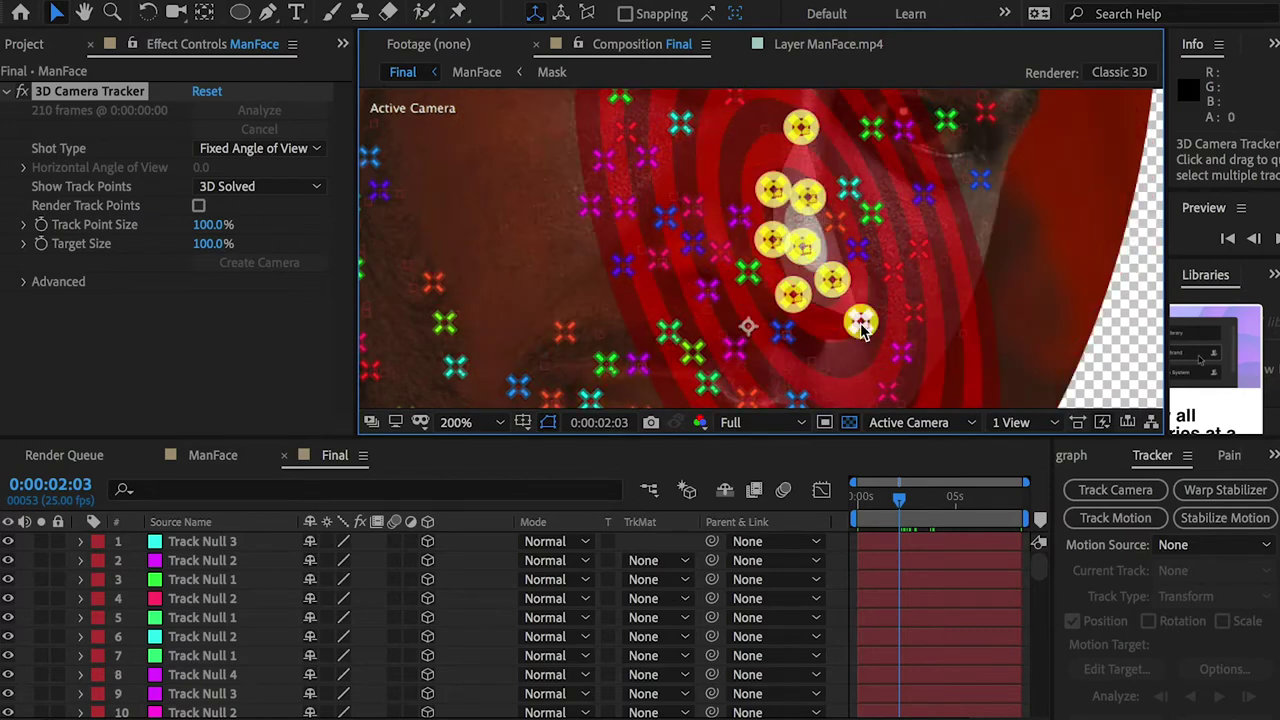
right_click(861, 324)
left_click(974, 490)
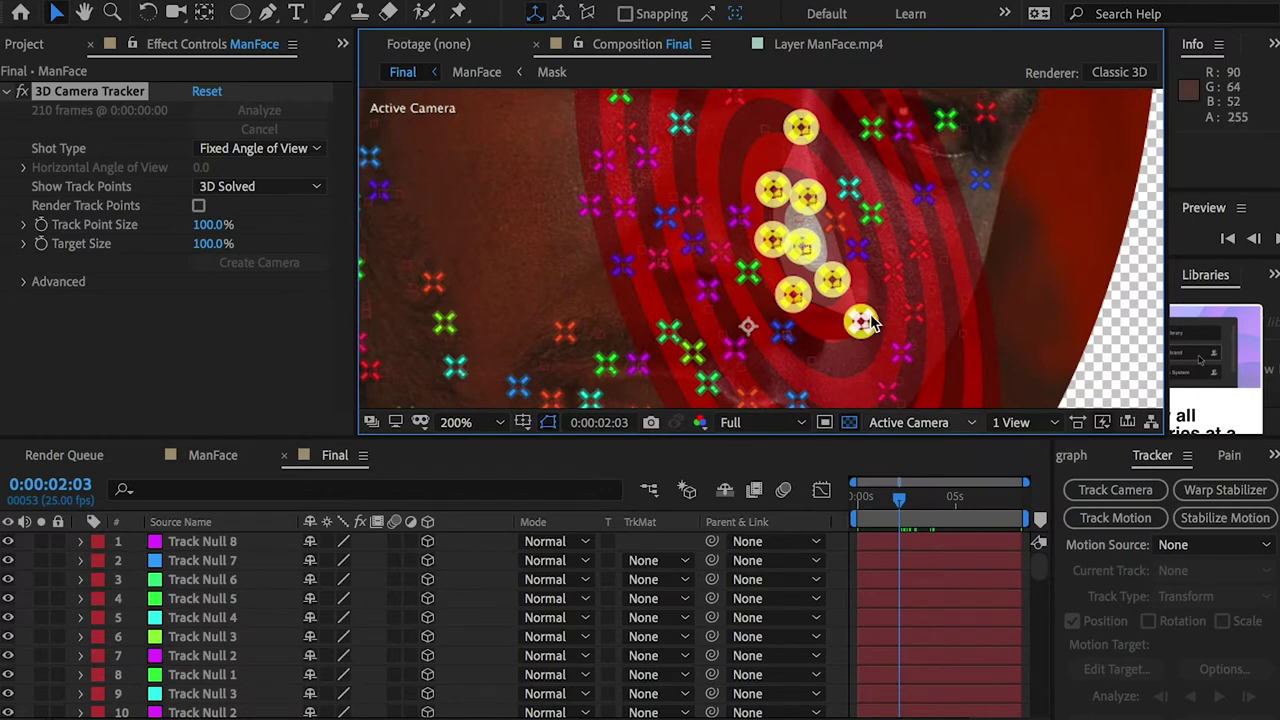
Save the project as FaceTracking-Step.aep in the 11Demo folder inside 3DFace Tracking.
scroll(866, 316, "down", 5)
left_click(190, 541)
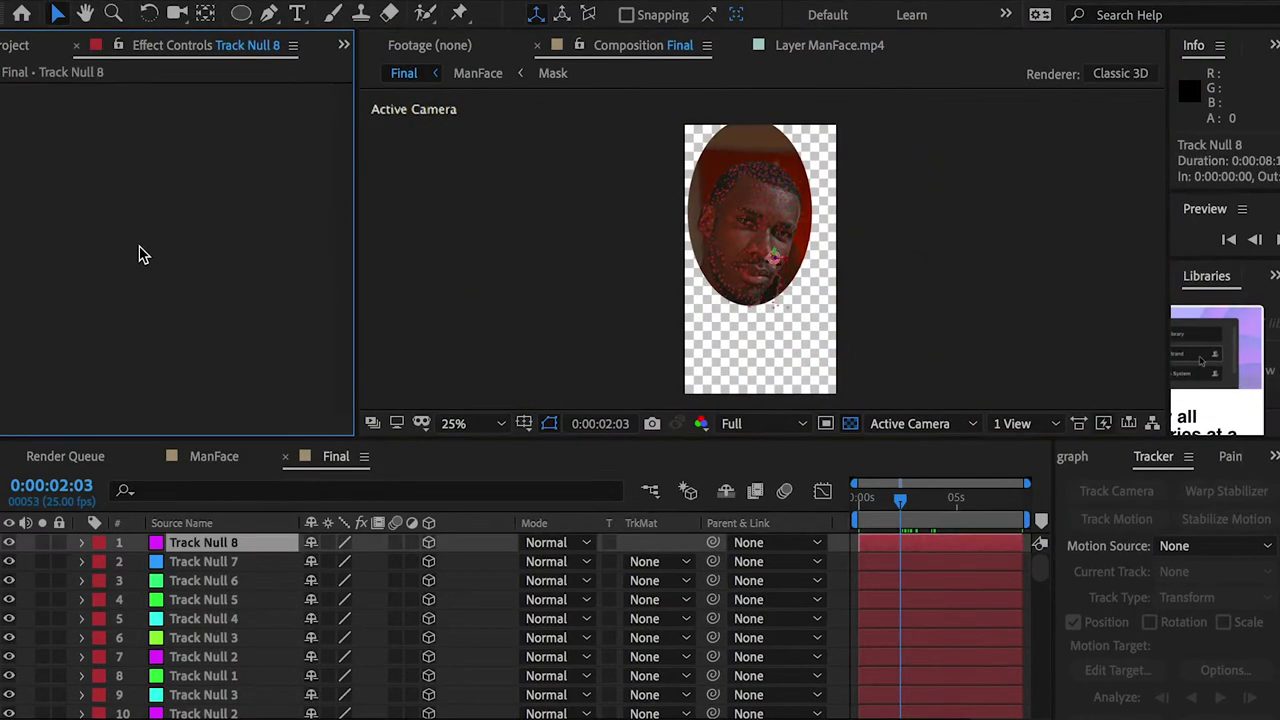
left_click(192, 1)
mouse_move(250, 183)
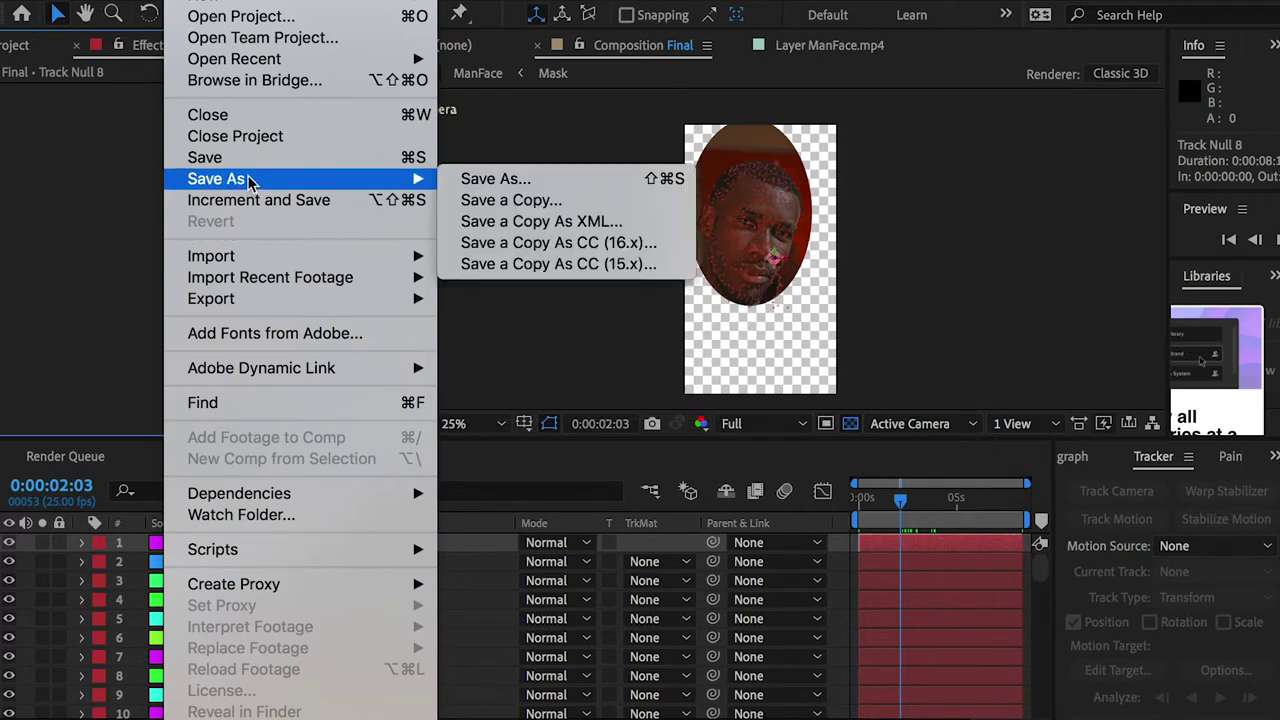
left_click(496, 180)
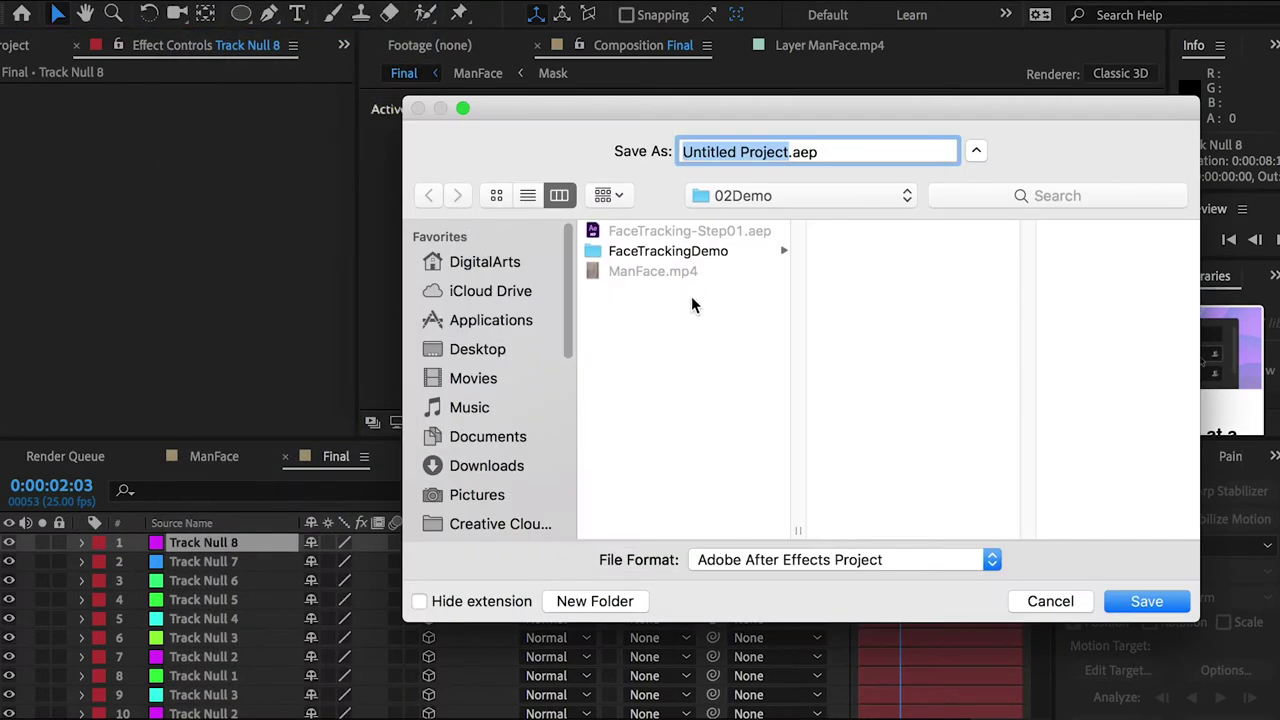
left_click(770, 195)
left_click(774, 216)
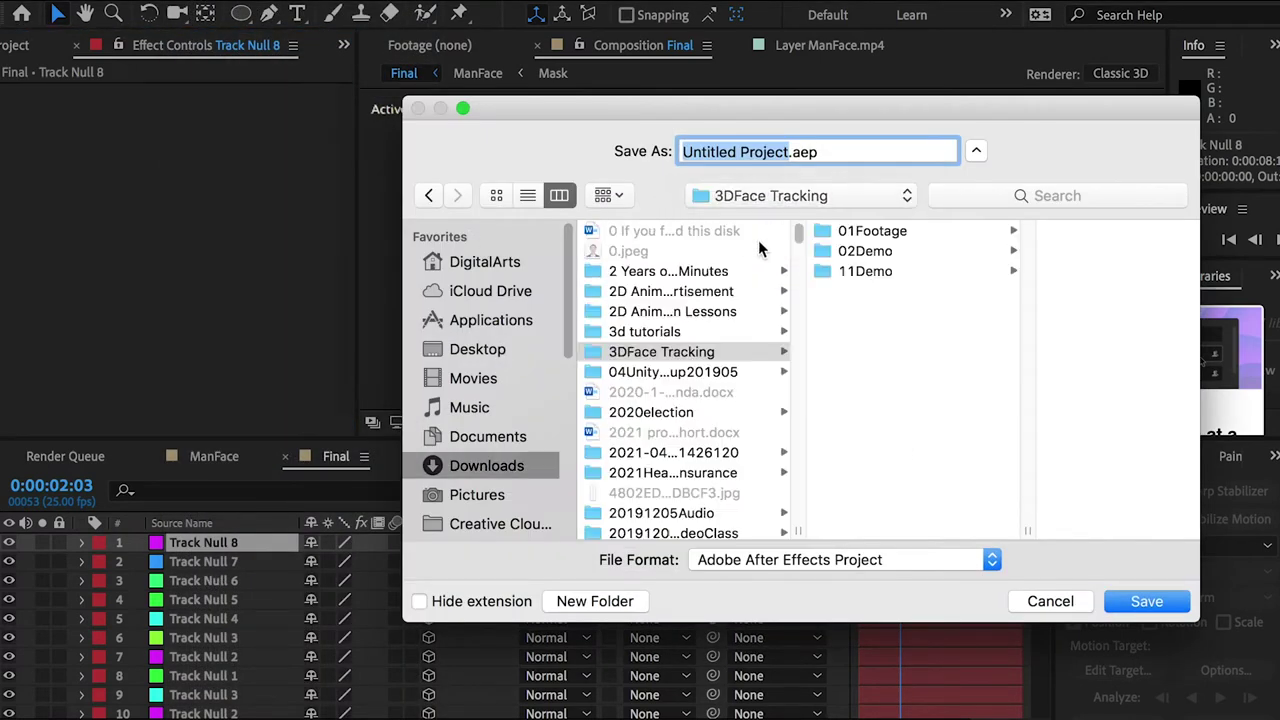
left_click(866, 271)
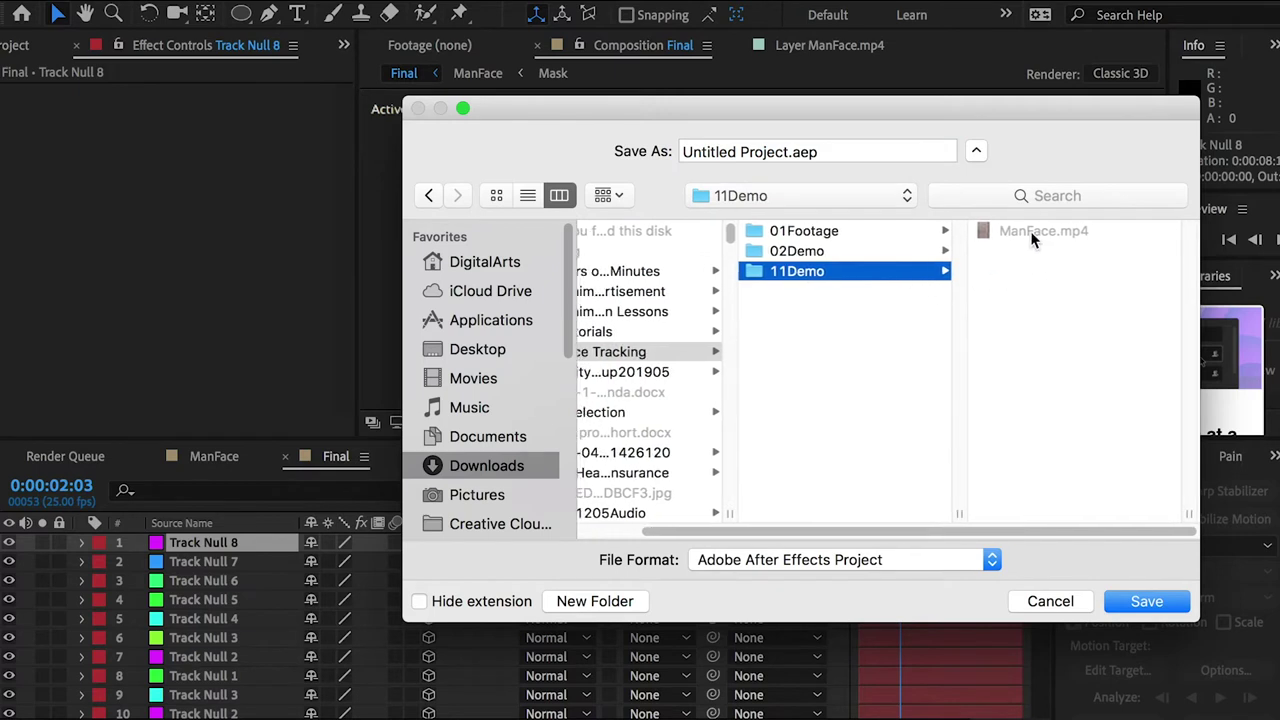
left_click_drag(787, 153, 580, 132)
type("FaceTracking-Step")
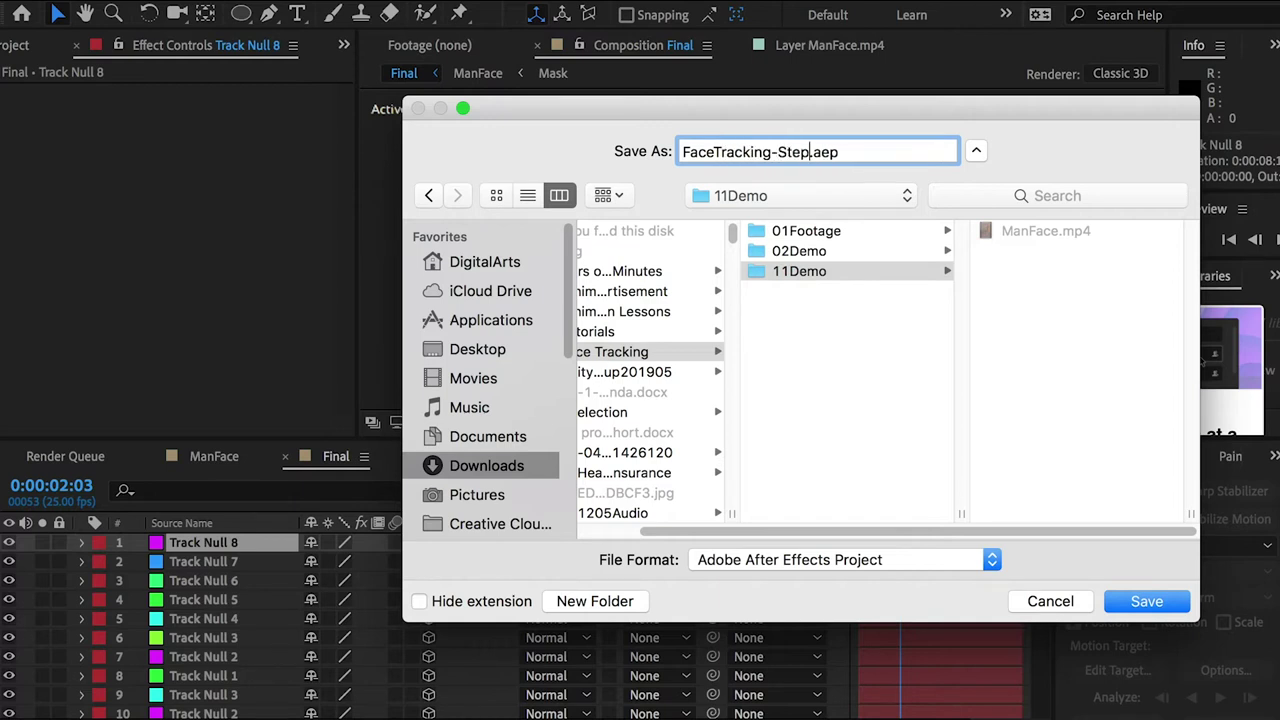
key("Return")
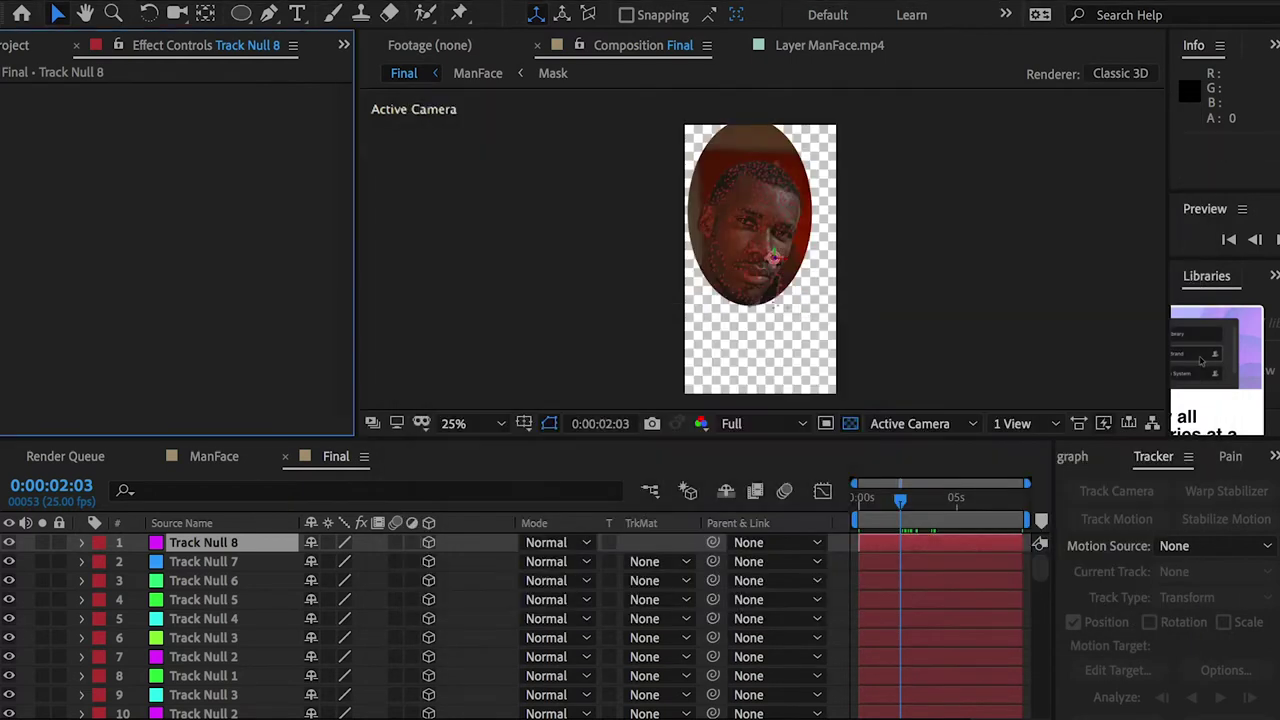
Open the Autodesk Maya Live Link extension.
left_click(652, 4)
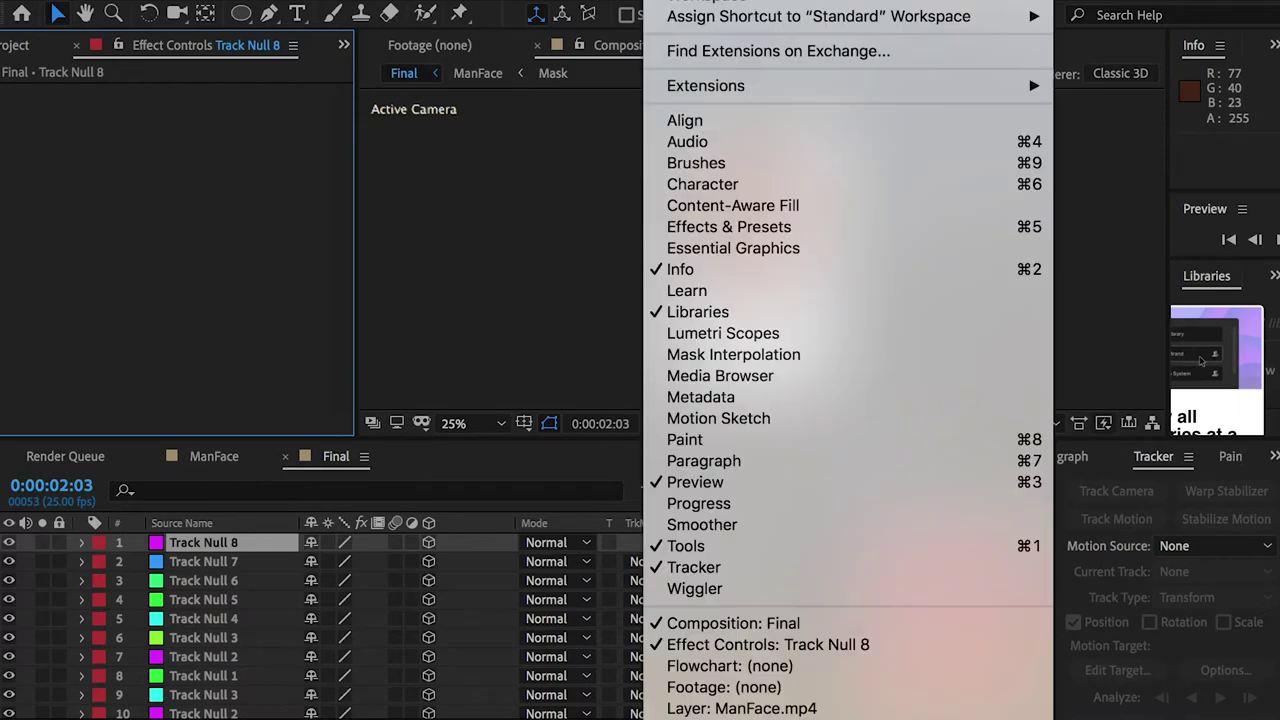
mouse_move(709, 88)
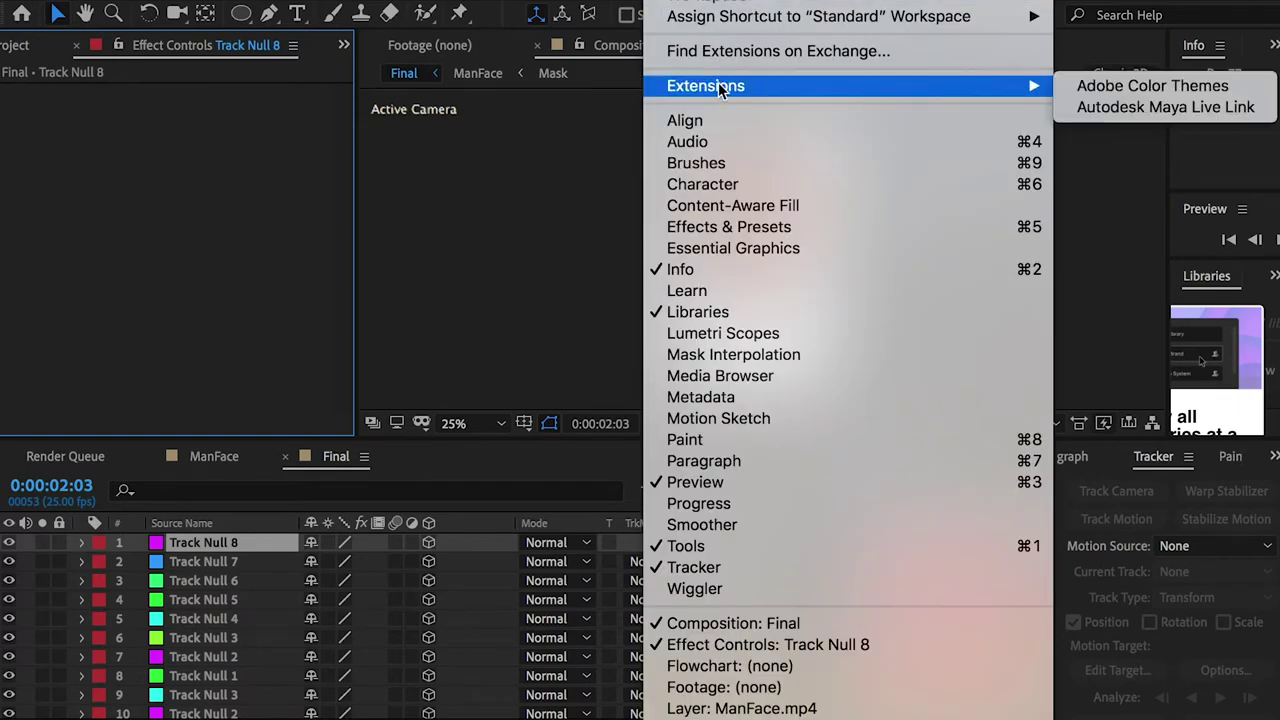
left_click(1125, 108)
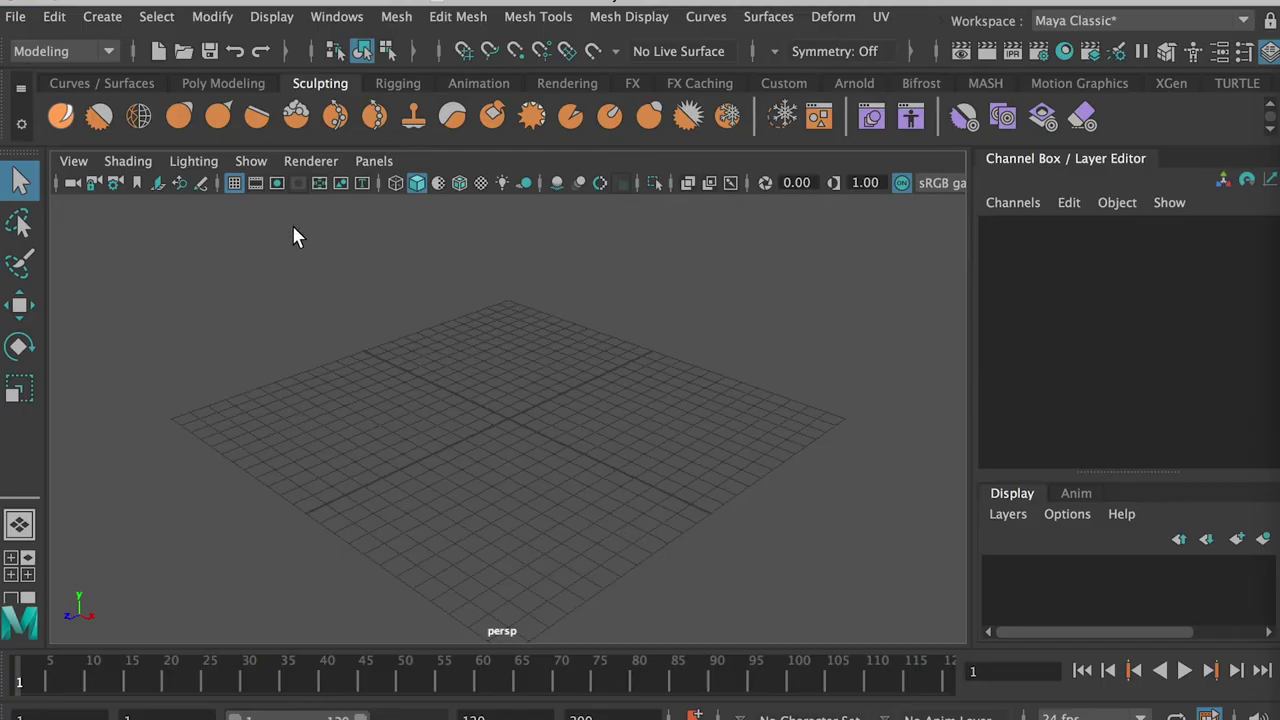
In Maya, open the Adobe After Effects Live Link and move its window clear of the viewport.
left_click(15, 18)
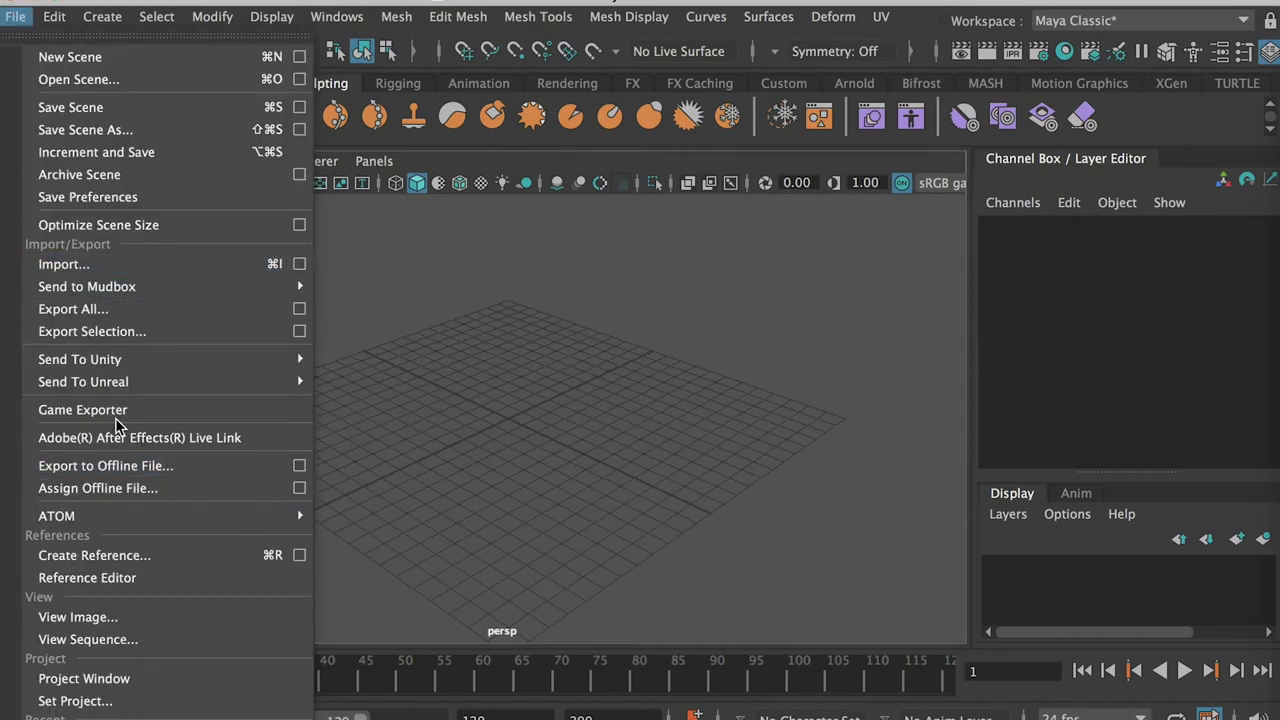
left_click(152, 440)
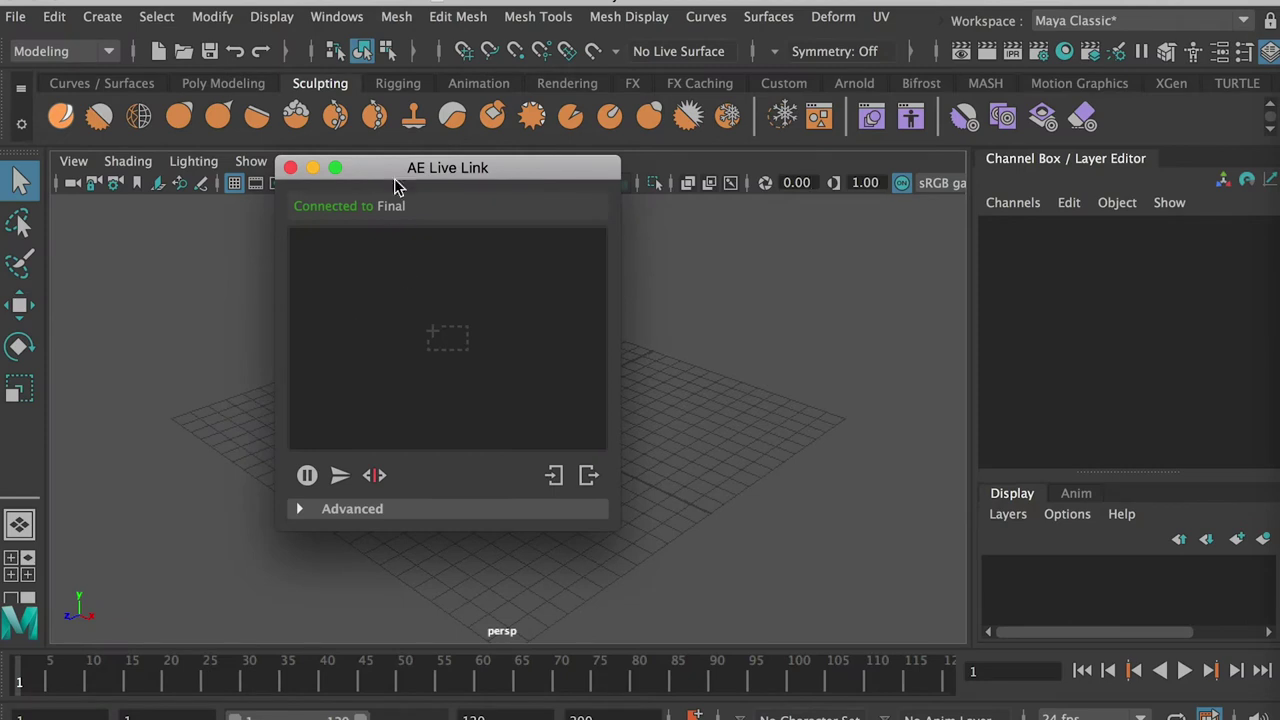
left_click_drag(390, 175, 1279, 140)
Switch back to After Effects and select every track null plus the 3D Tracker Camera in the Final composition, repositioning the Maya Live Link panel.
key("super+Tab")
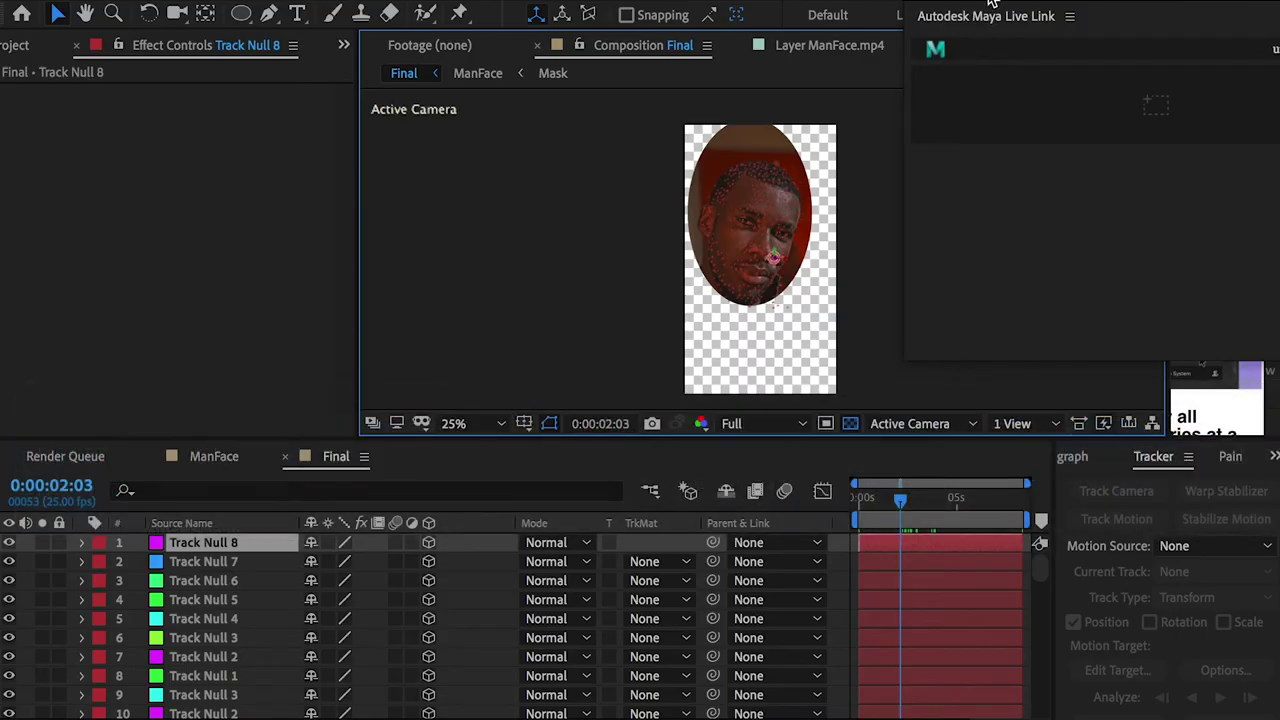
left_click_drag(990, 3, 934, 29)
left_click(216, 565)
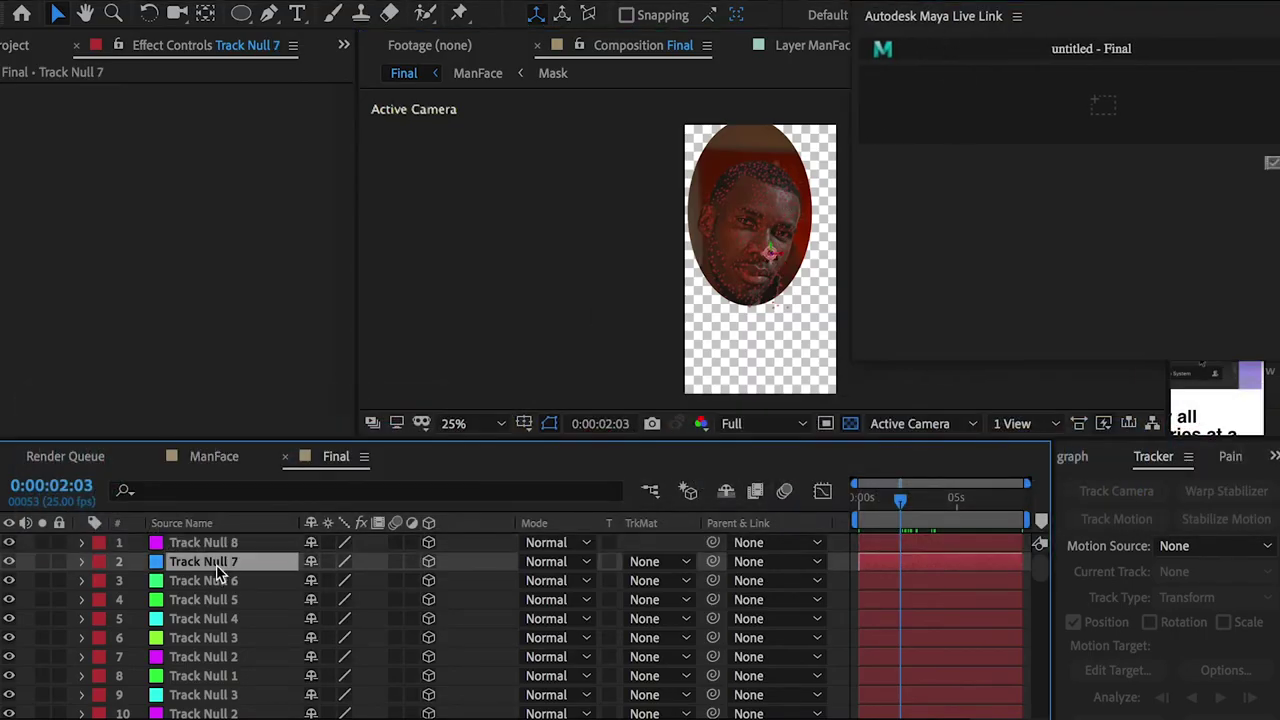
left_click(202, 546)
scroll(206, 578, "down", 20)
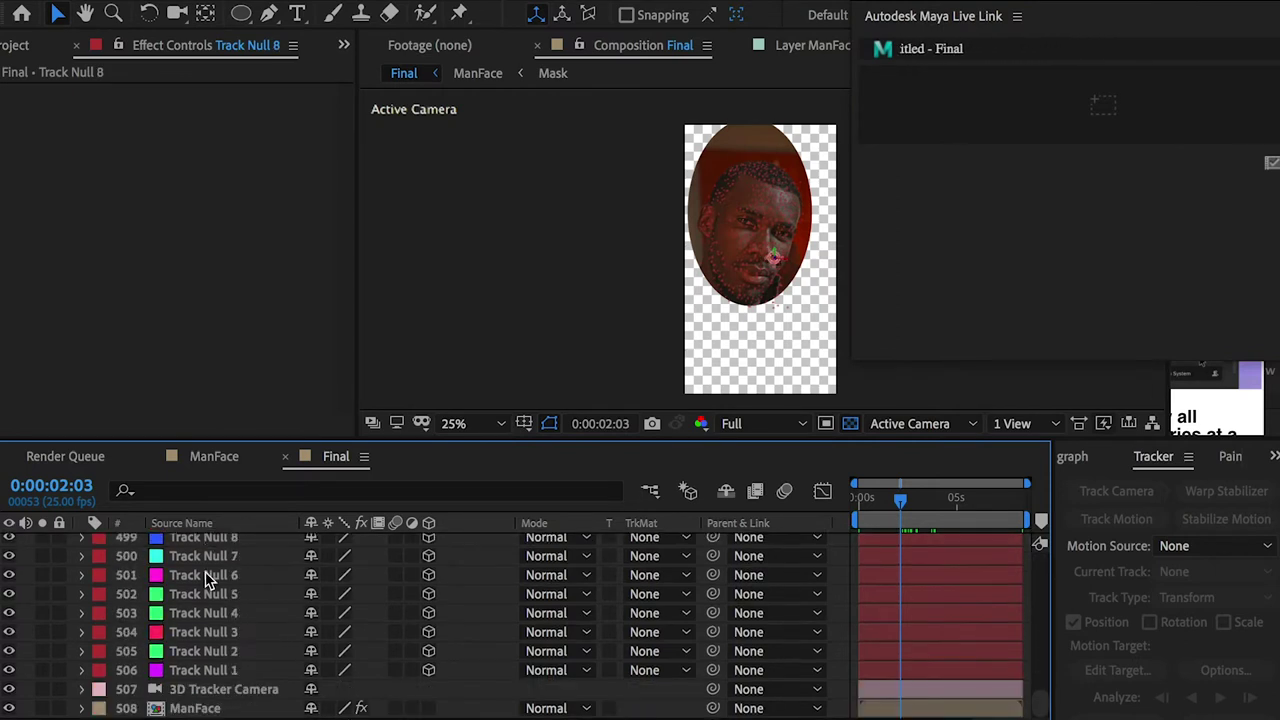
left_click(207, 690, "shift")
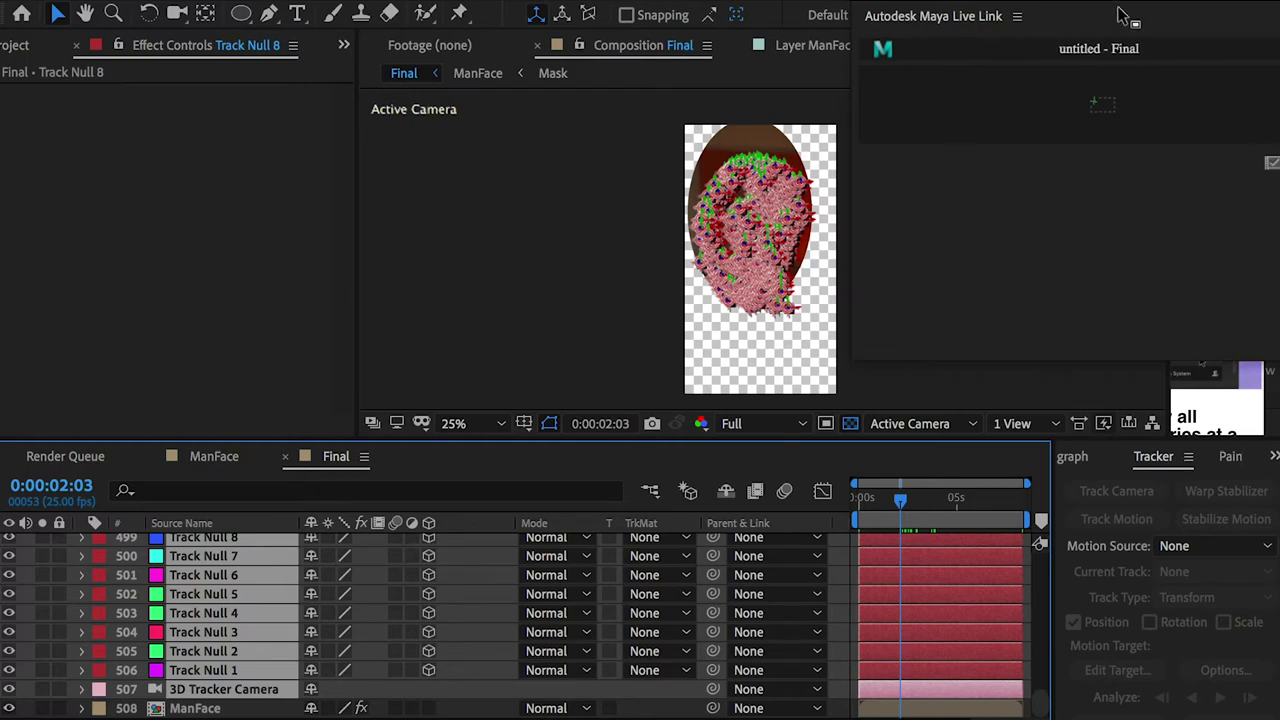
left_click_drag(1122, 26, 1100, 22)
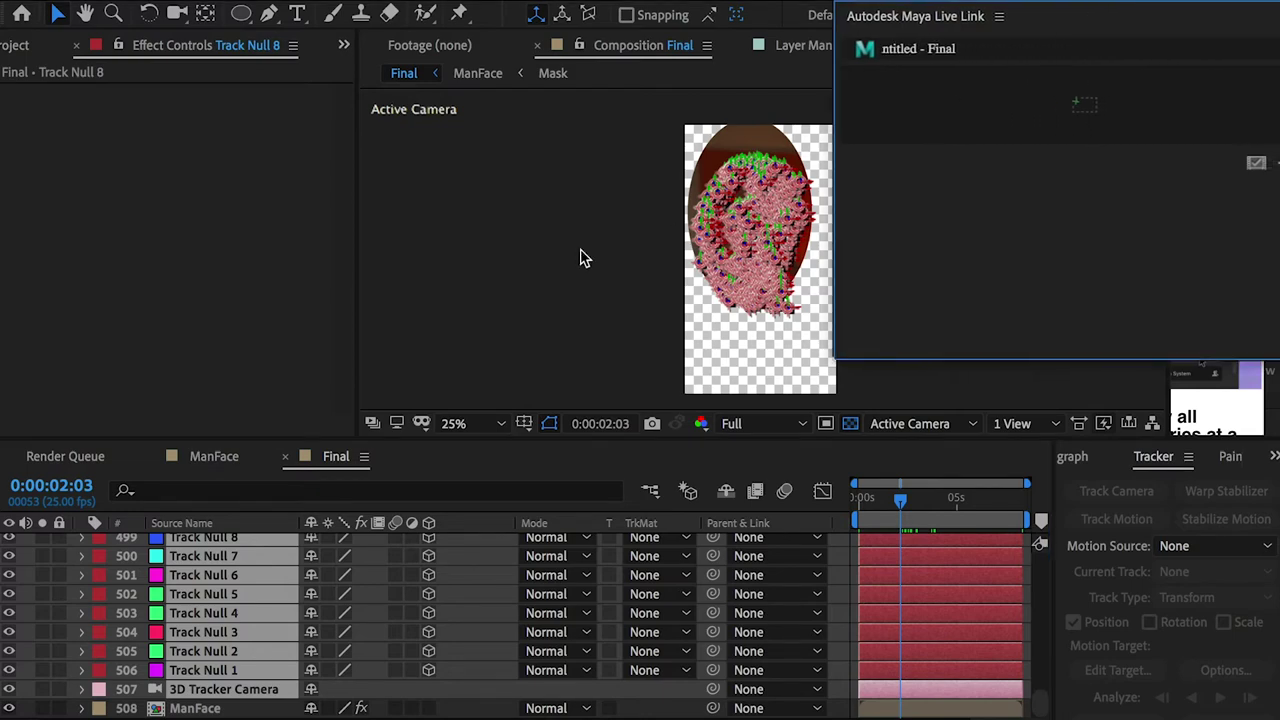
Switch to Maya, clear the After Effects Live Link panel from view, and examine the transferred null cloud and camera from several angles.
key("super+Tab")
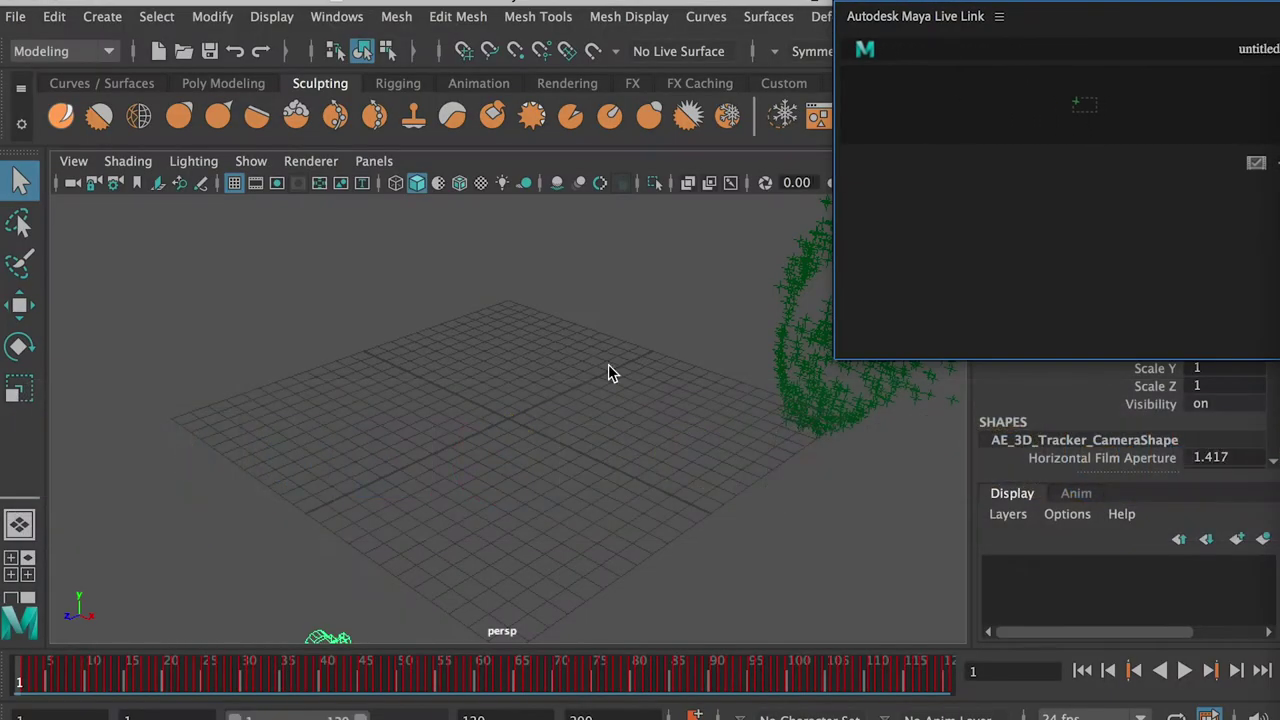
left_click_drag(898, 10, 1100, 8)
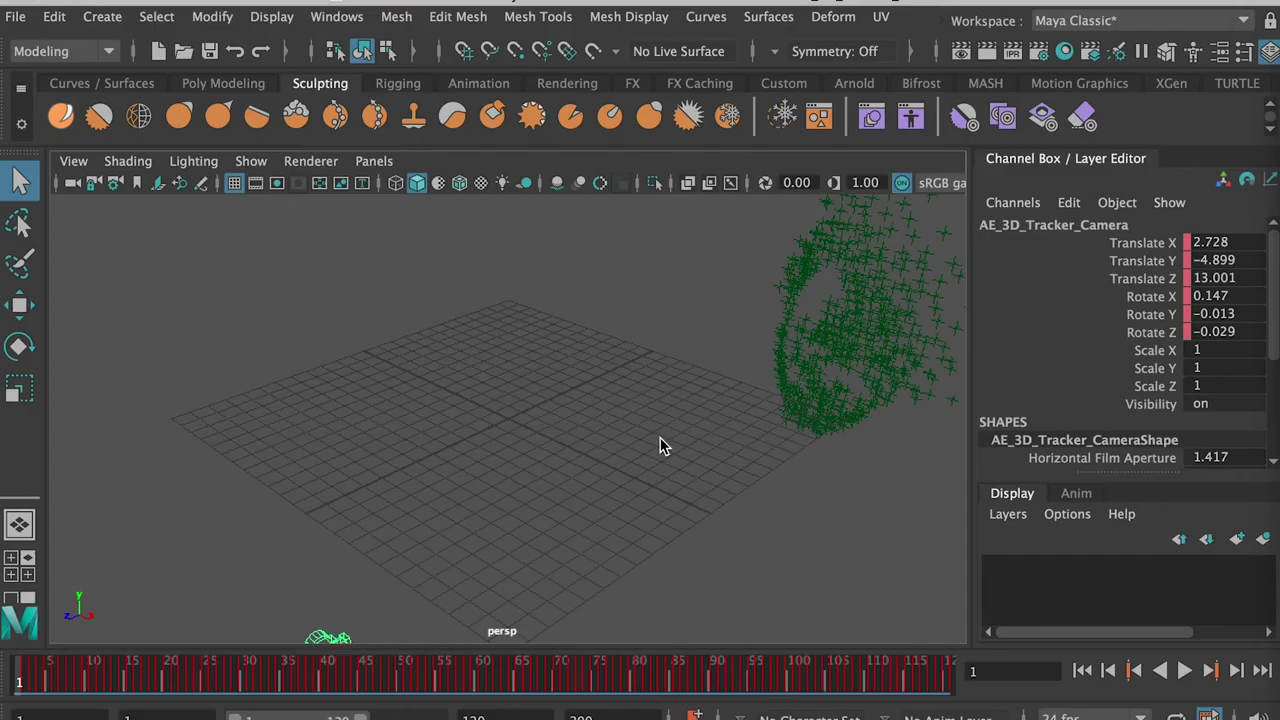
left_click(716, 450)
left_click_drag(803, 447, 715, 398, "alt")
left_click_drag(402, 411, 252, 339, "alt")
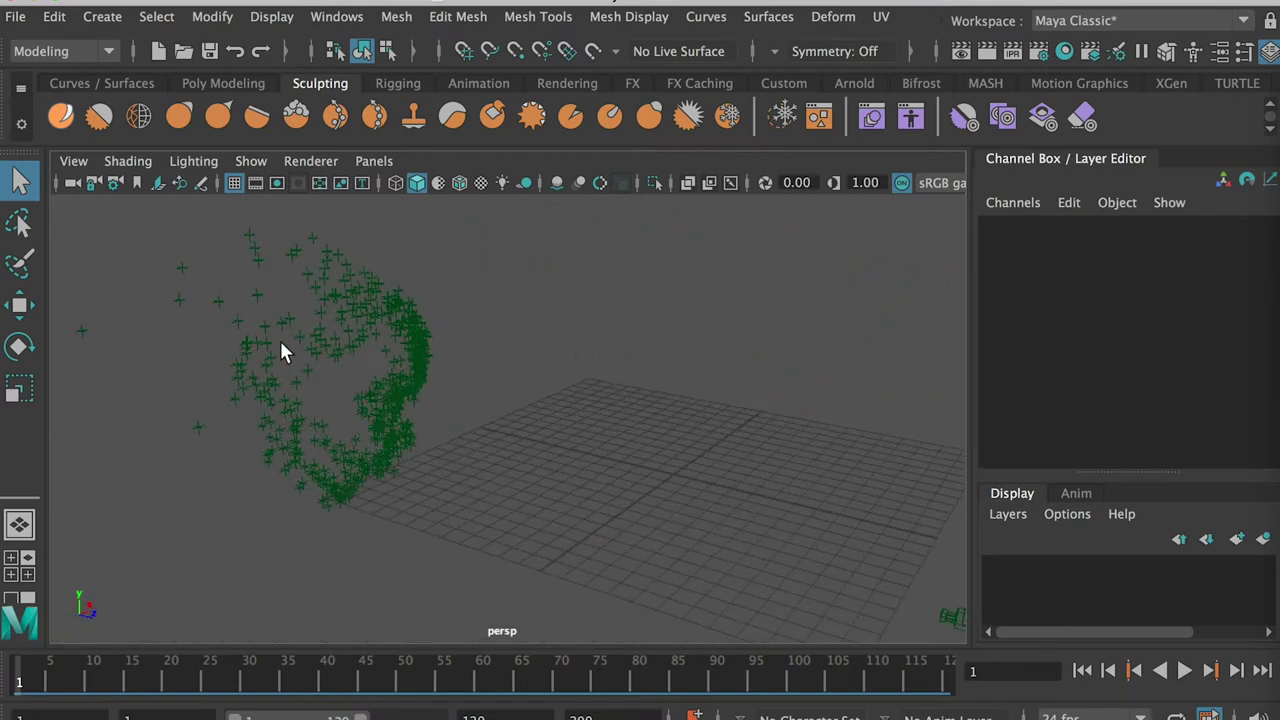
left_click_drag(403, 415, 650, 356, "alt")
left_click_drag(652, 437, 625, 463, "alt")
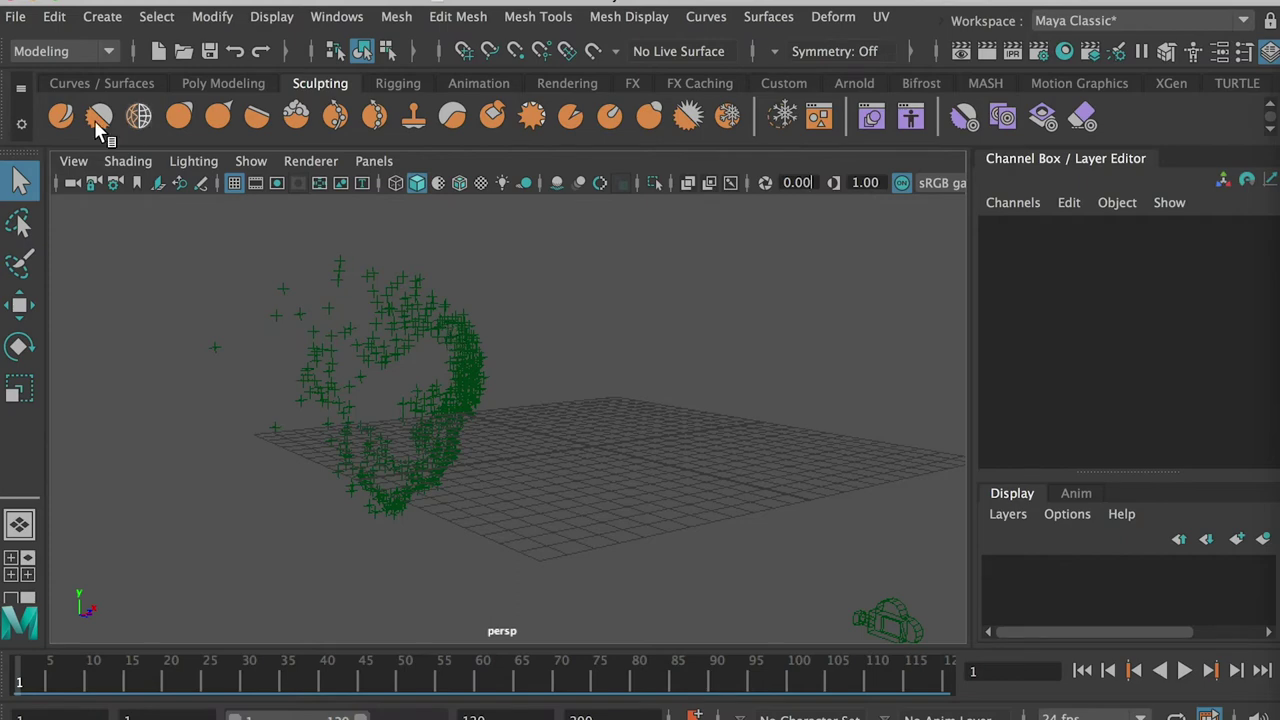
Create a new Maya project named FaceTrackingDemo in the 11Demo folder inside 3DFace Tracking, keeping the default folder locations.
left_click(17, 19)
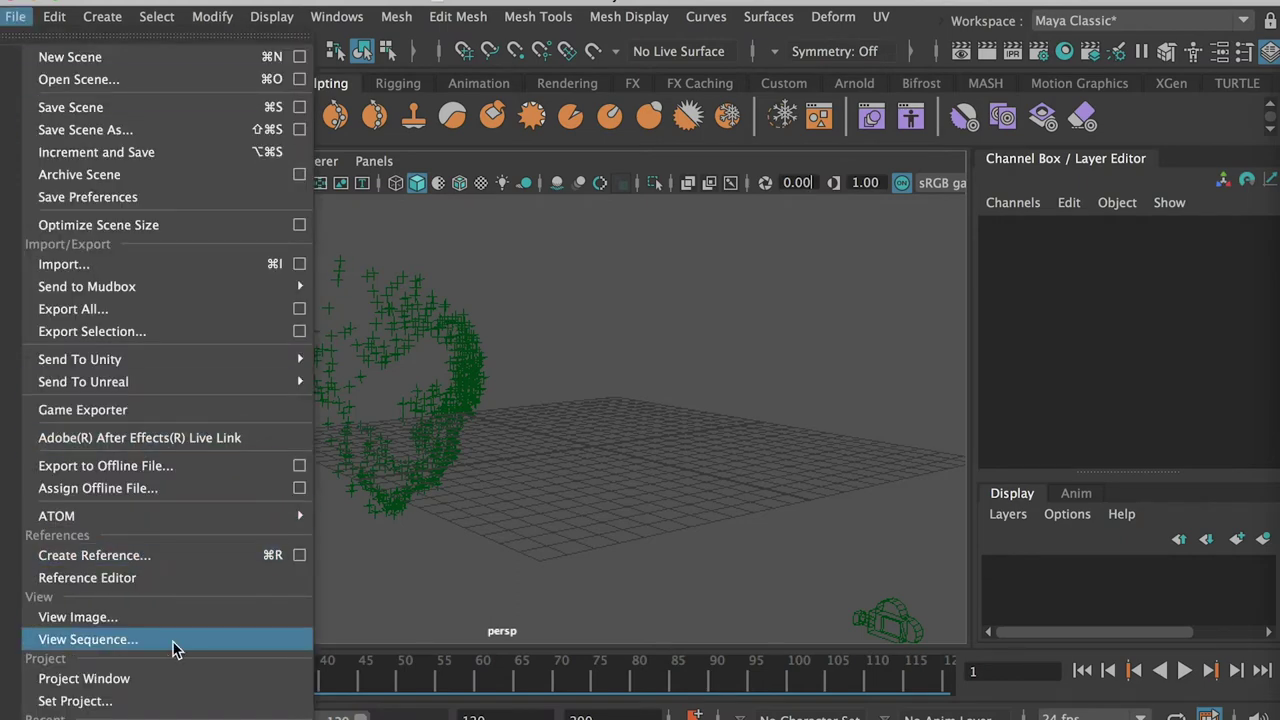
left_click(166, 679)
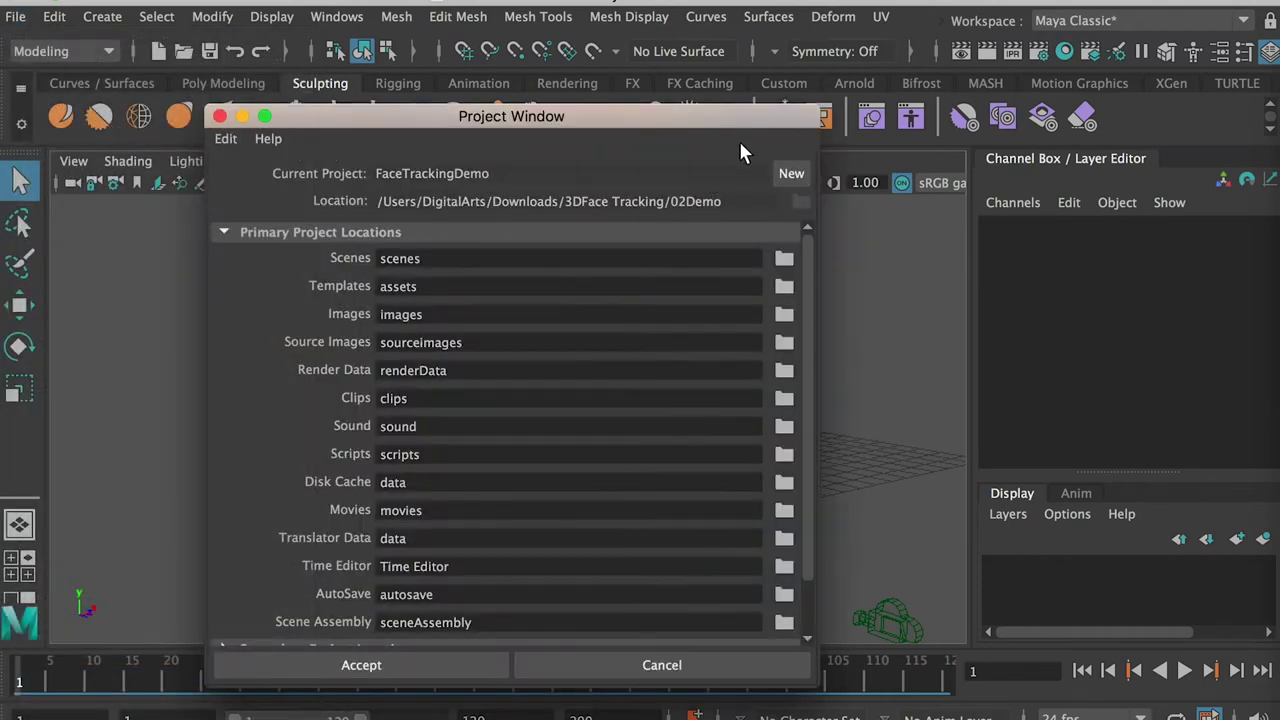
left_click(789, 175)
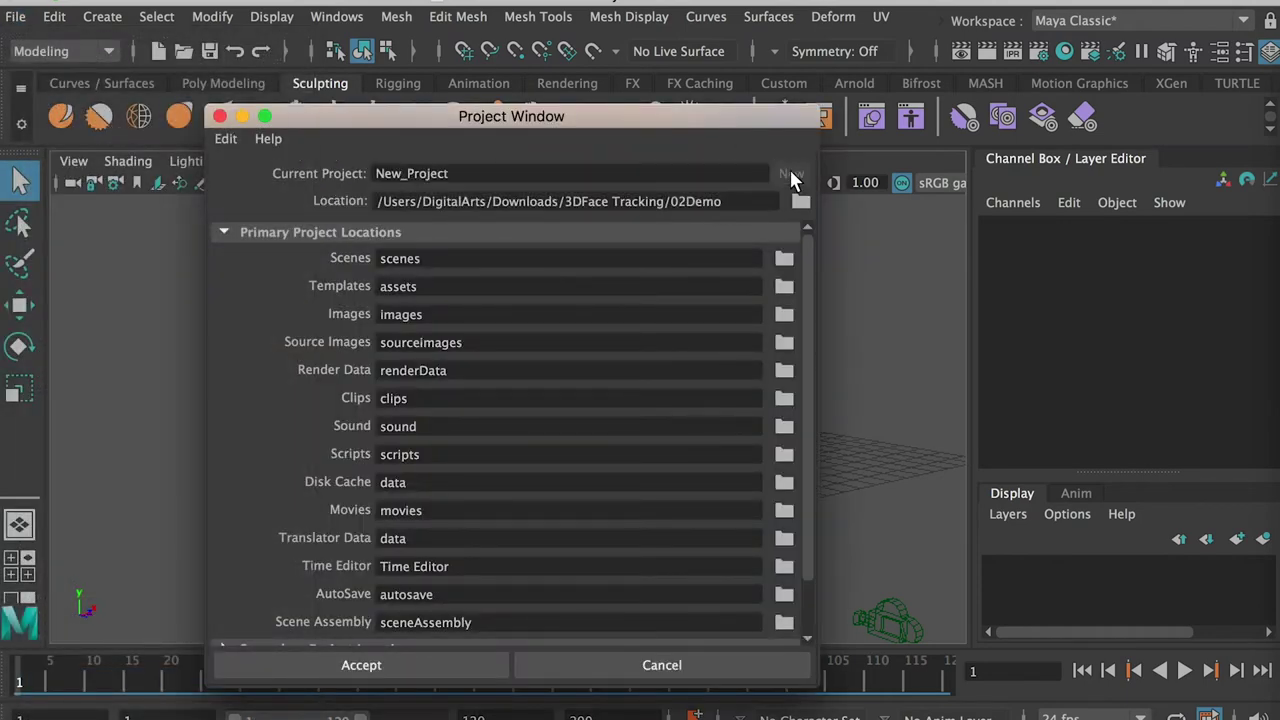
left_click(776, 201)
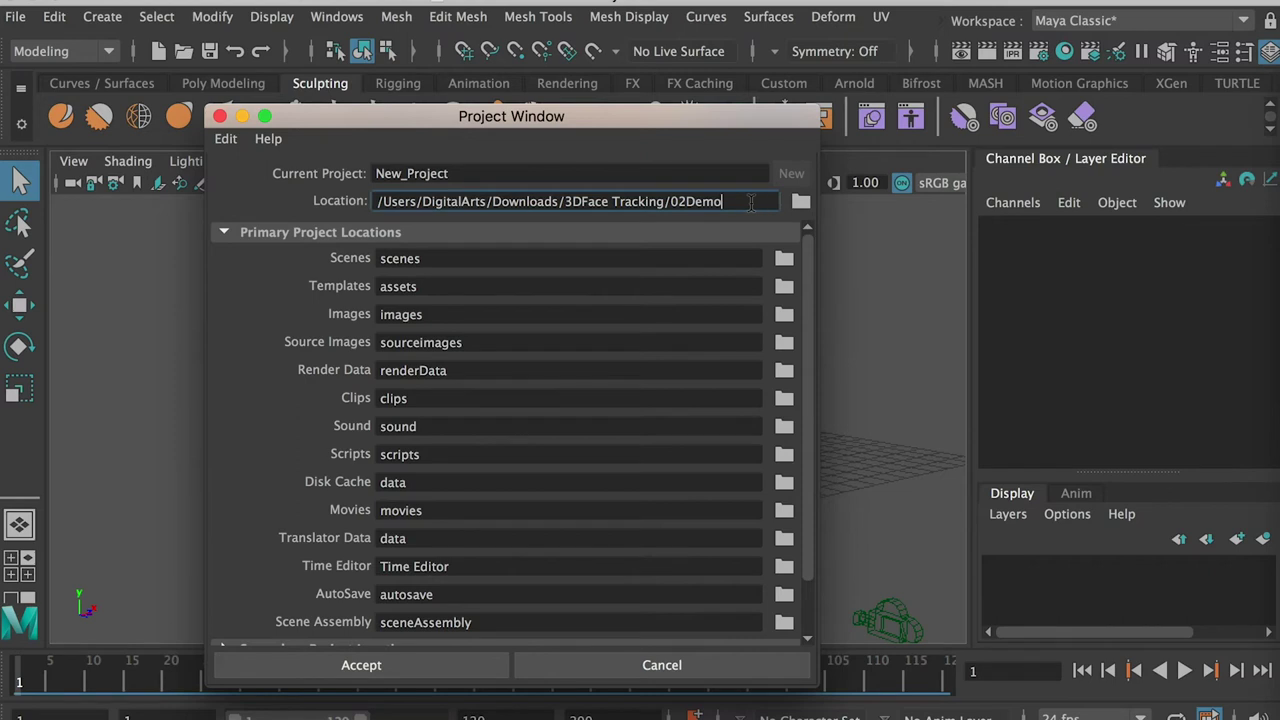
left_click(686, 201)
double_click(508, 173)
type("FaceTracking")
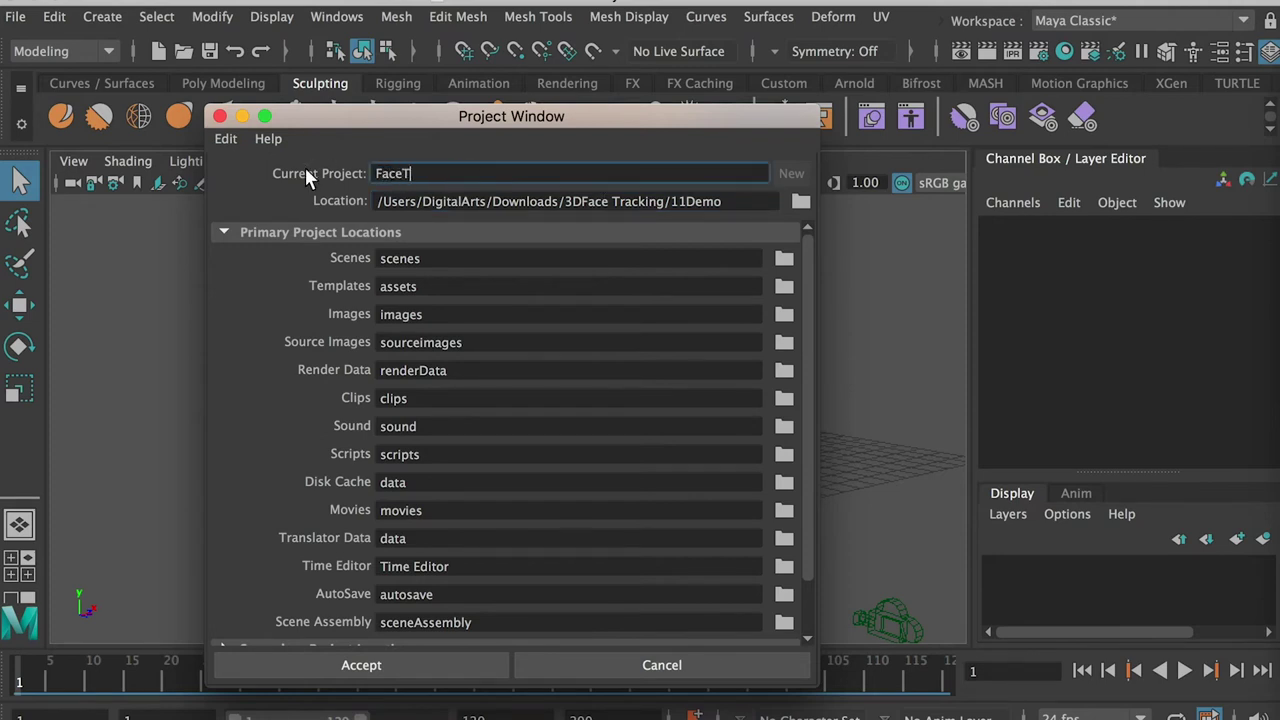
type("Demo")
left_click(397, 668)
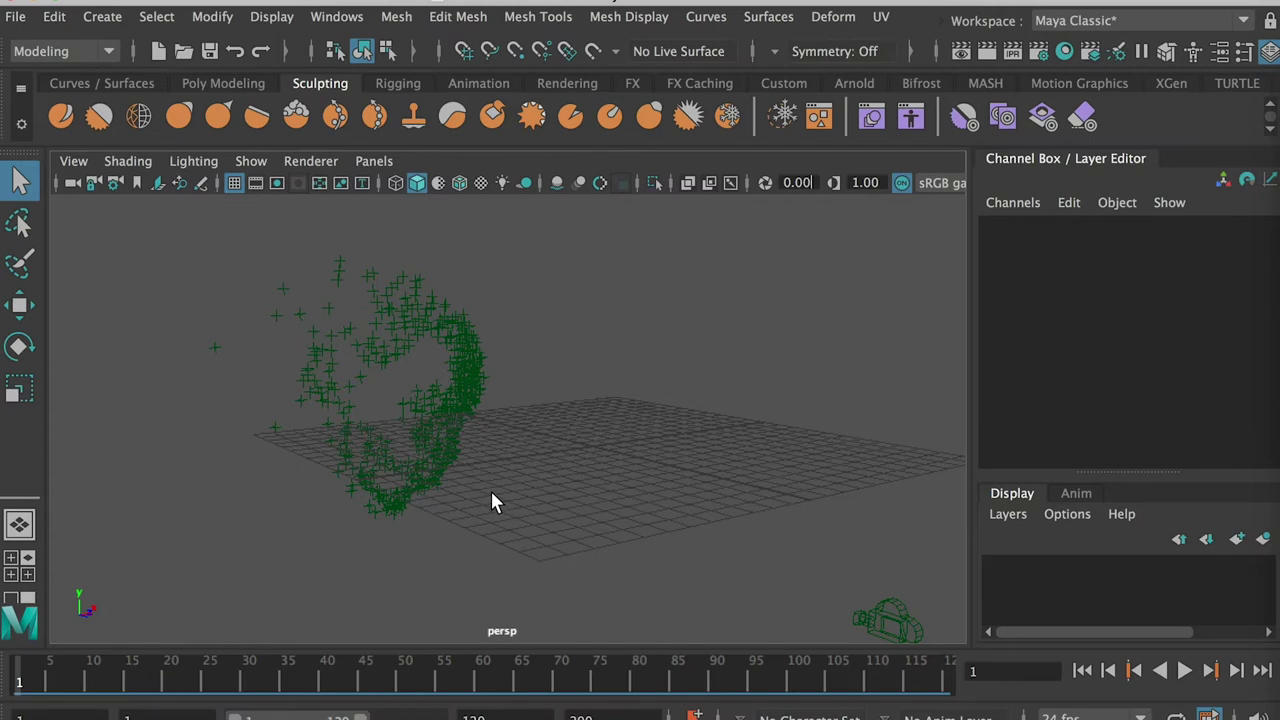
Check the FaceTrackingDemo project folder and its scenes subfolder in Finder, and return to Maya.
key("super+Tab")
key("super+Tab")
key("super+Tab")
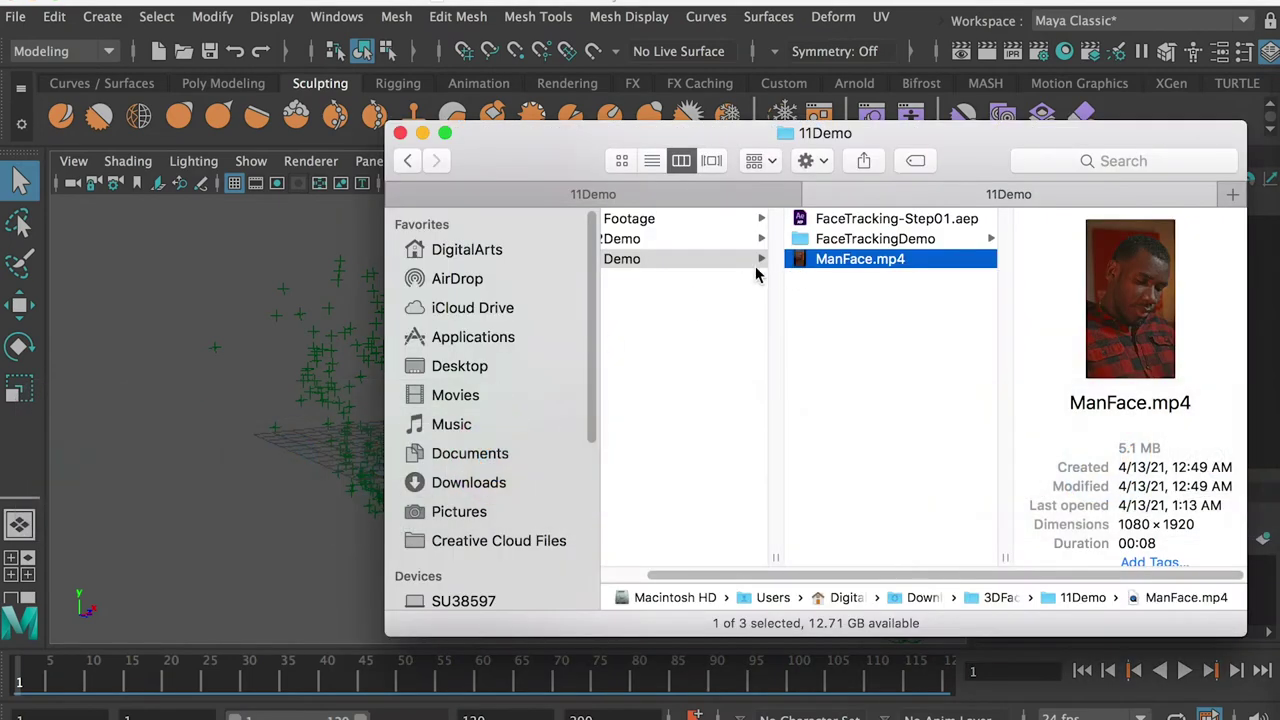
scroll(680, 263, "left", 1)
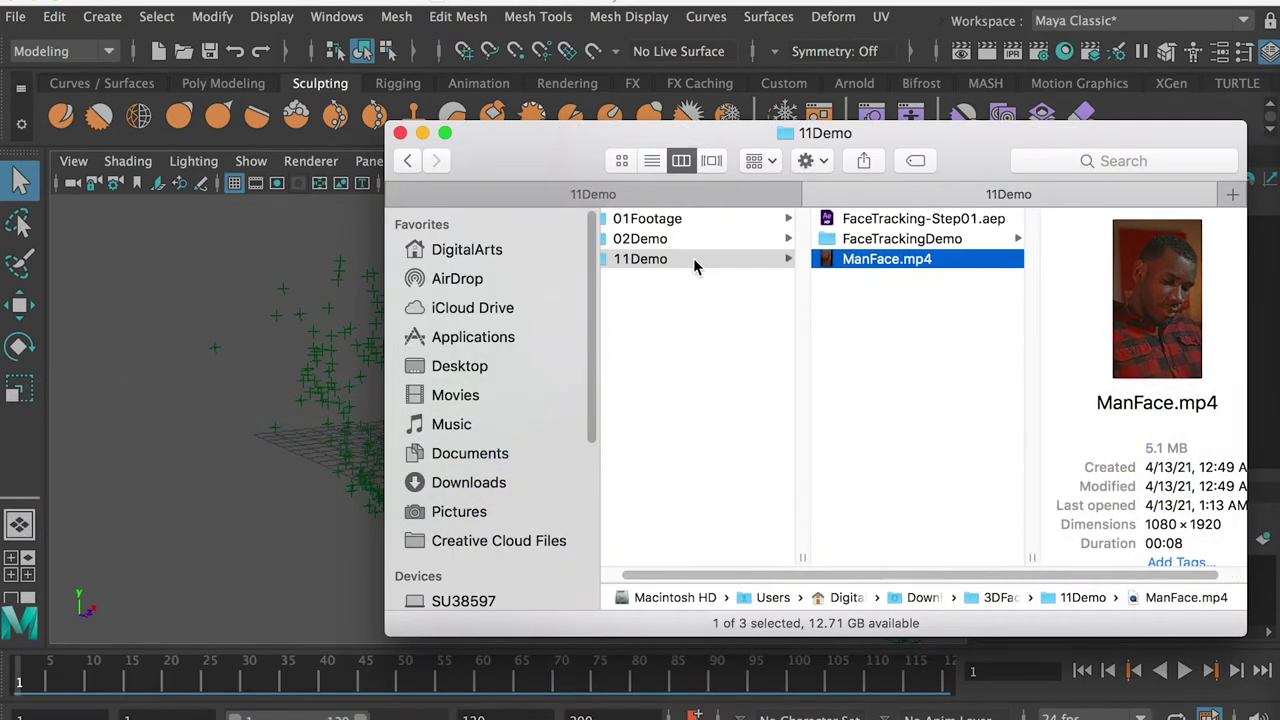
left_click(930, 239)
left_click(1078, 400)
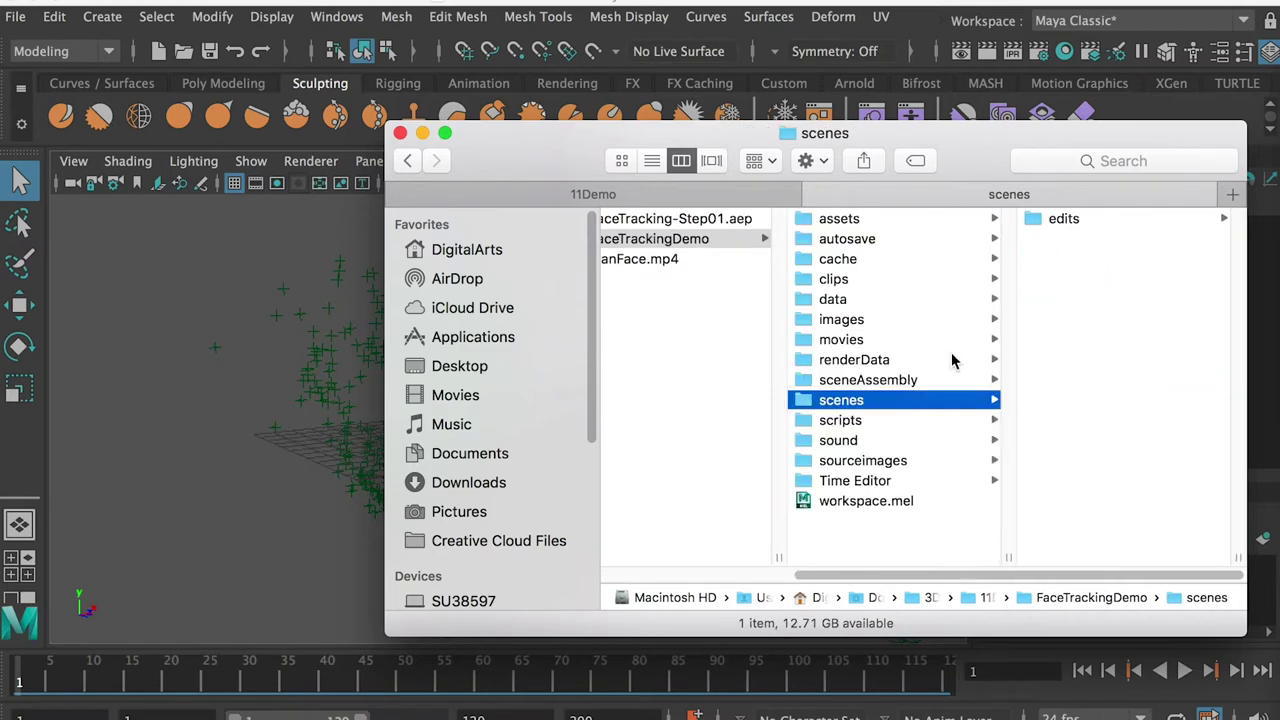
left_click(225, 390)
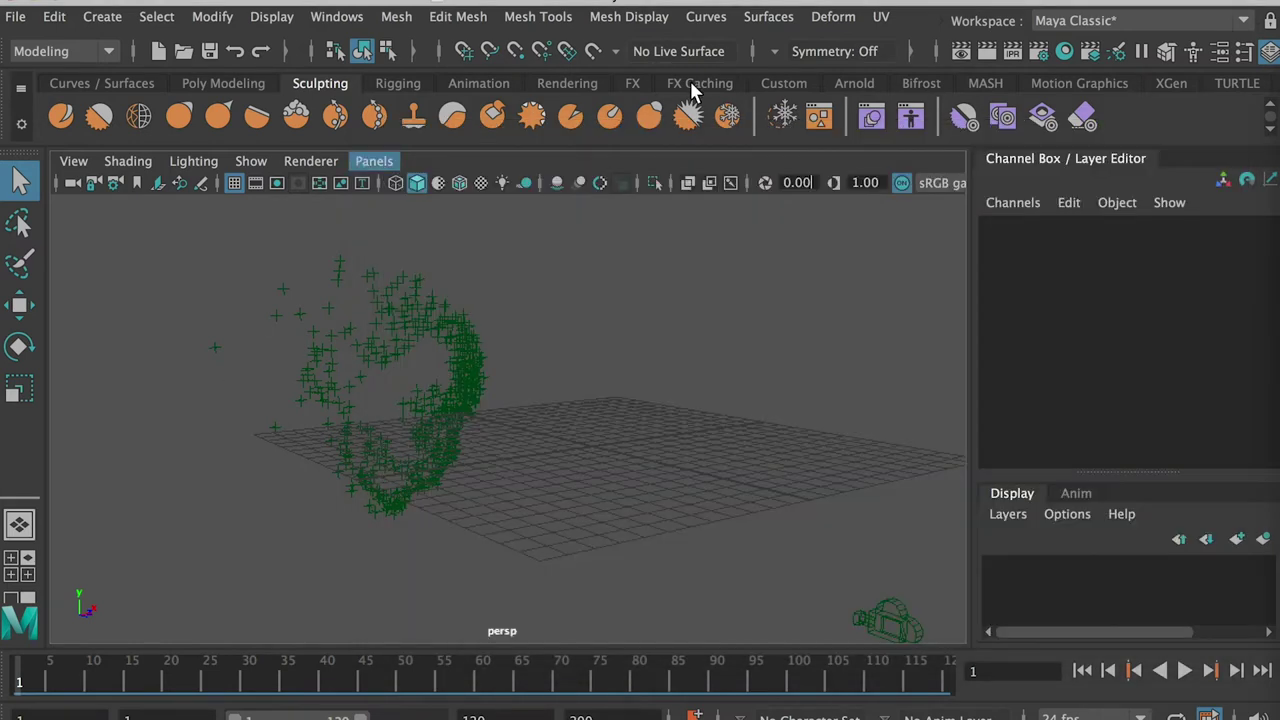
Save the scene as FaceTracking-Step01 in Maya ASCII format in the project's scenes folder.
left_click(15, 17)
mouse_move(119, 359)
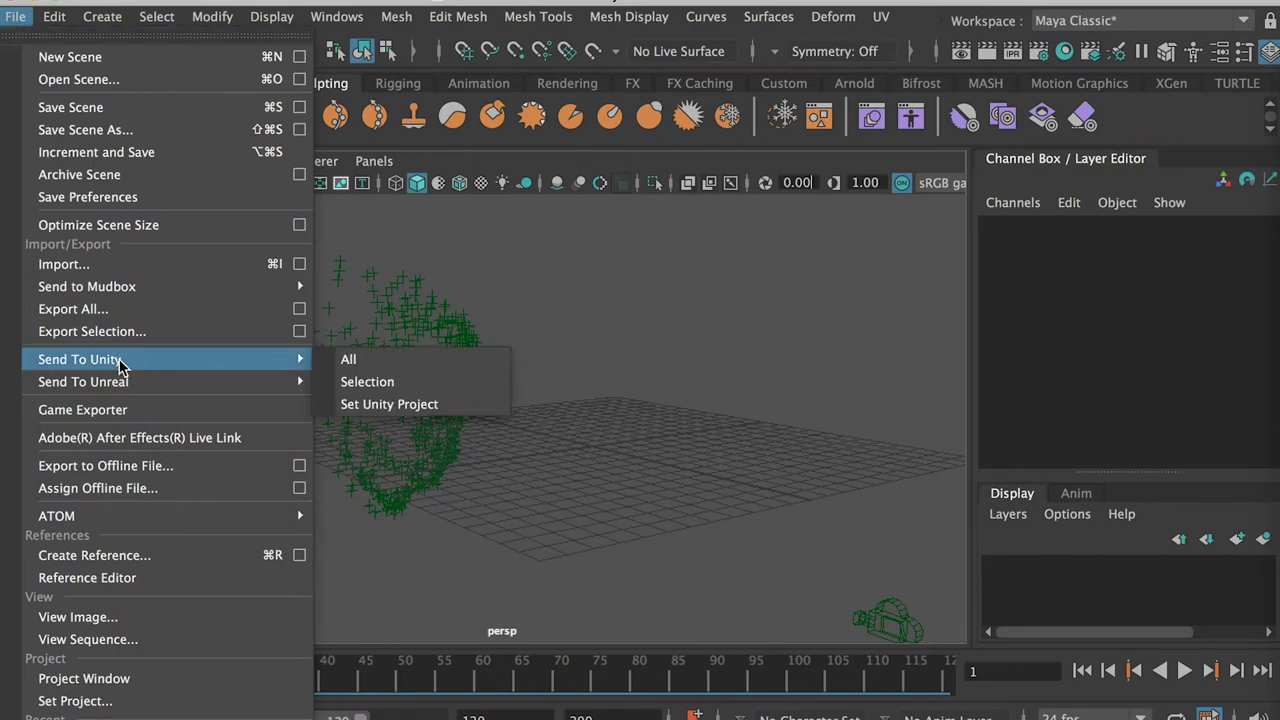
left_click(99, 130)
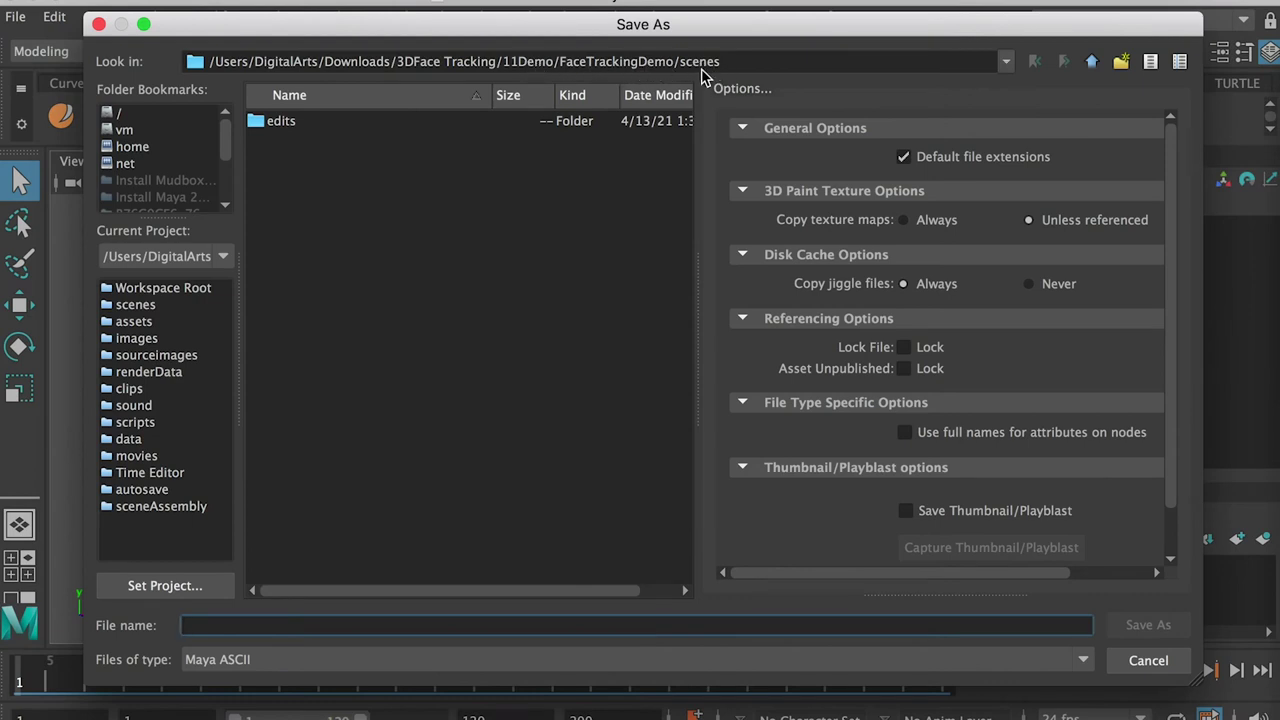
type("FaceT")
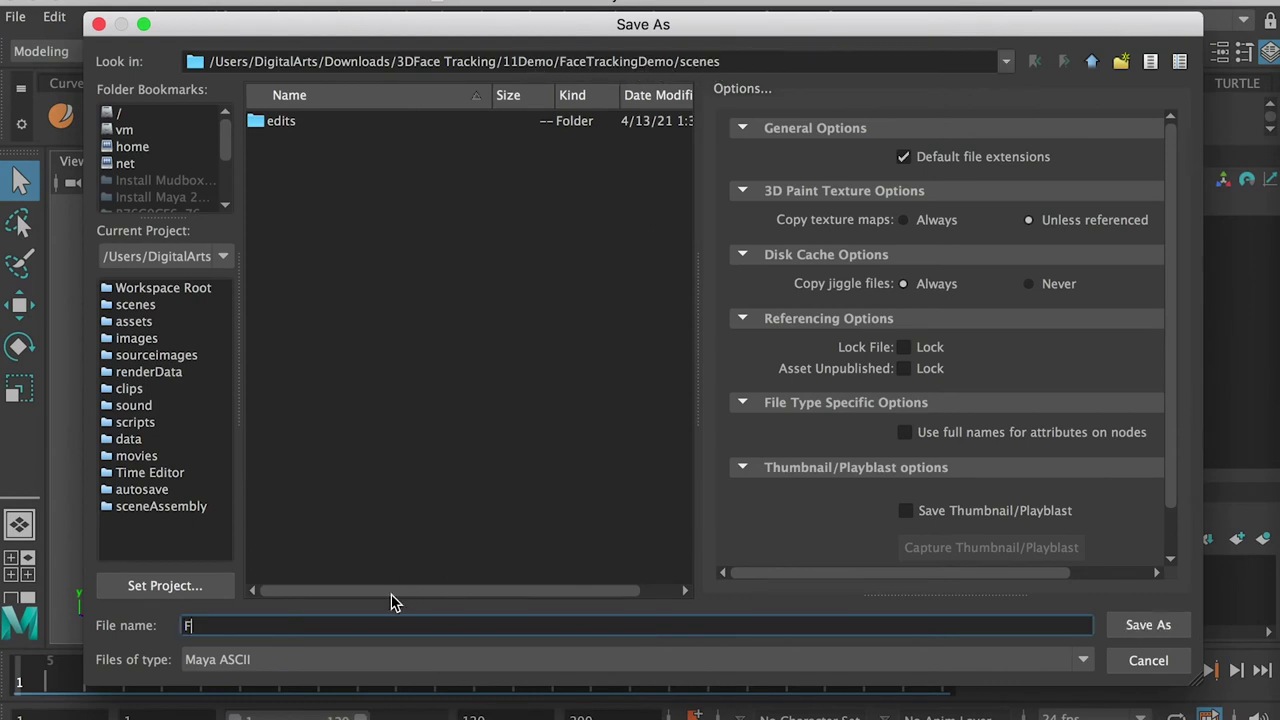
type("racking-Step01")
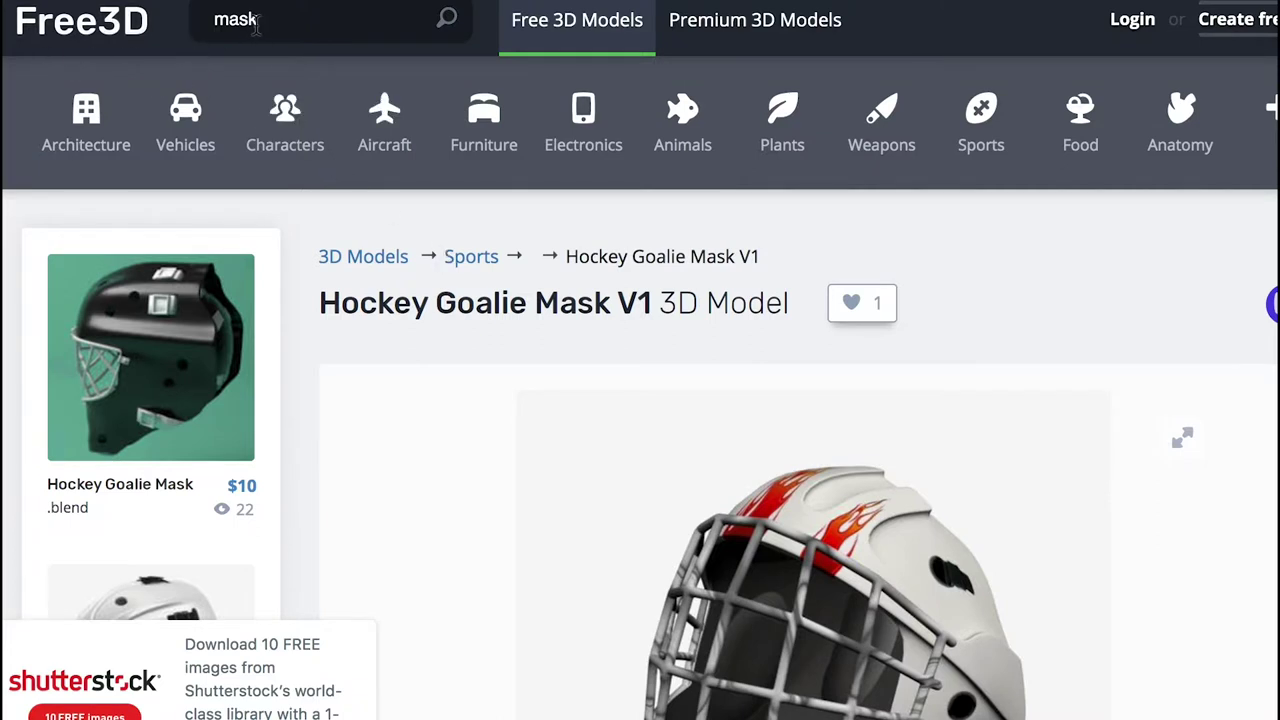
View the Hockey Goalie Mask V1 page on Free3D, and in Finder copy HockeyGoalieMask-D.jpg and HockeyGoalieMask.obj into the FaceTrackingDemo project's sourceimages folder.
scroll(482, 292, "down", 3)
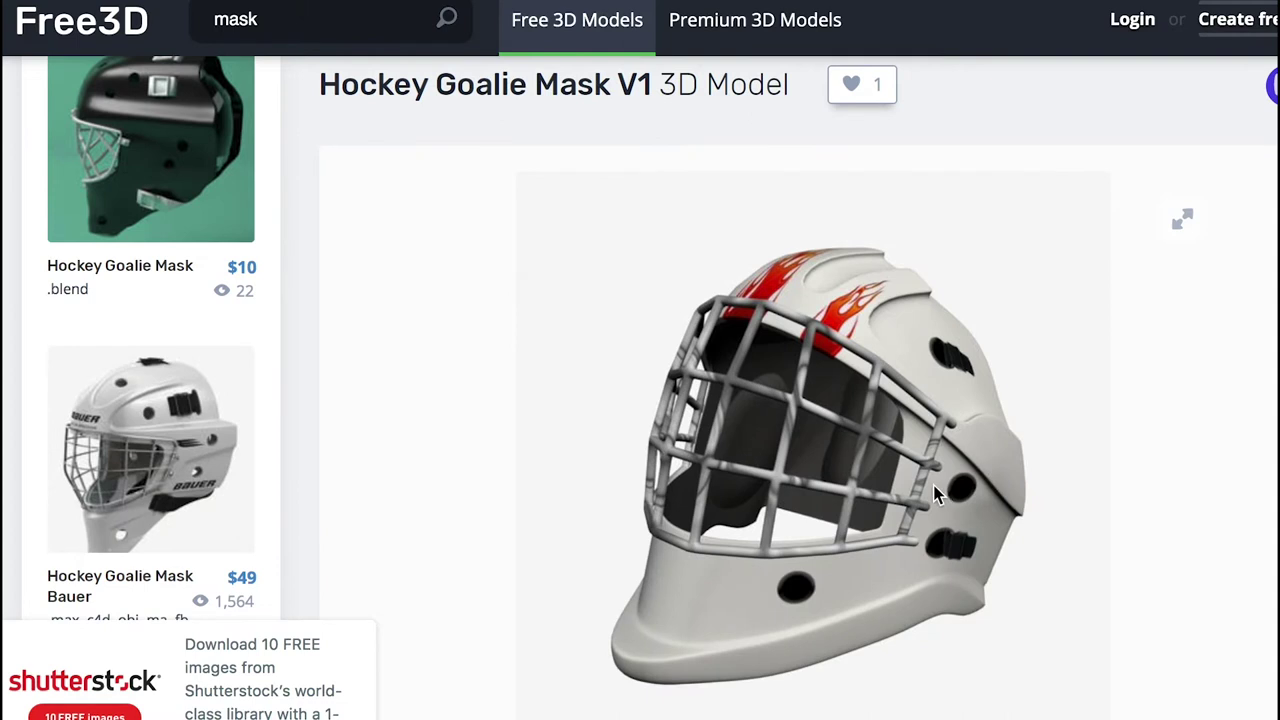
scroll(937, 490, "down", 1)
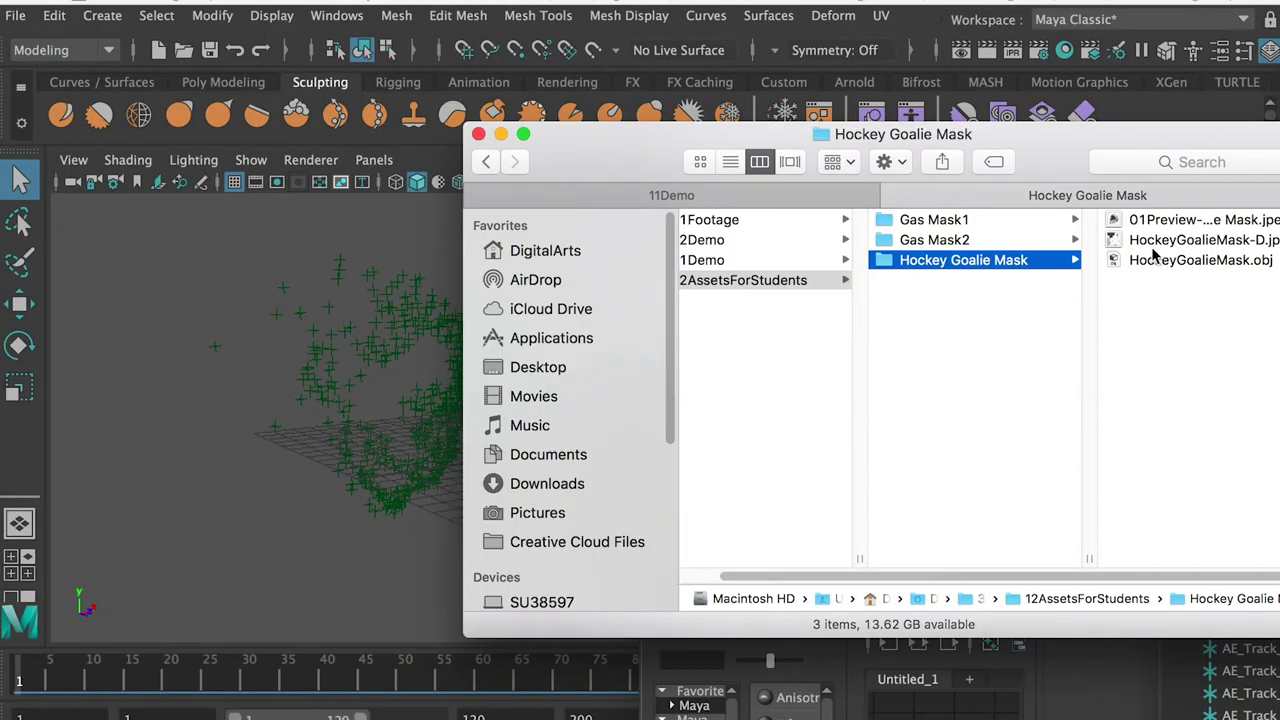
left_click(1158, 259)
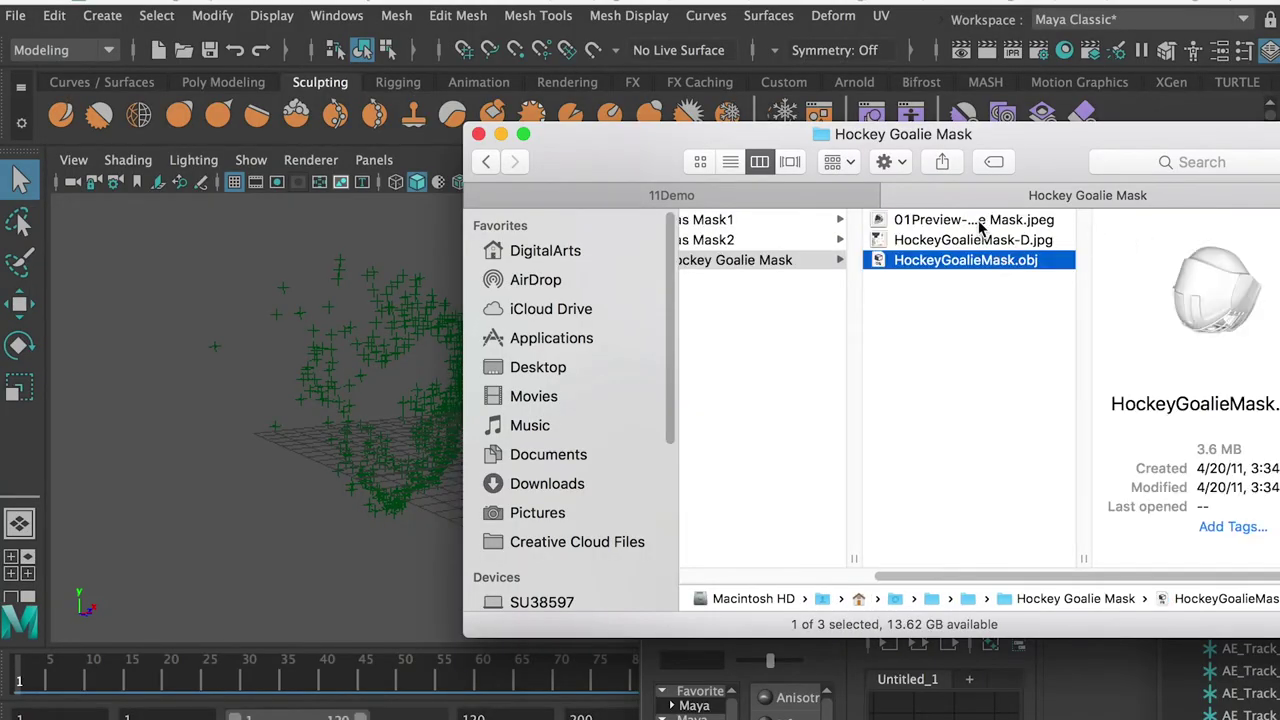
left_click(980, 228, "shift")
left_click(977, 244)
left_click(970, 261, "shift")
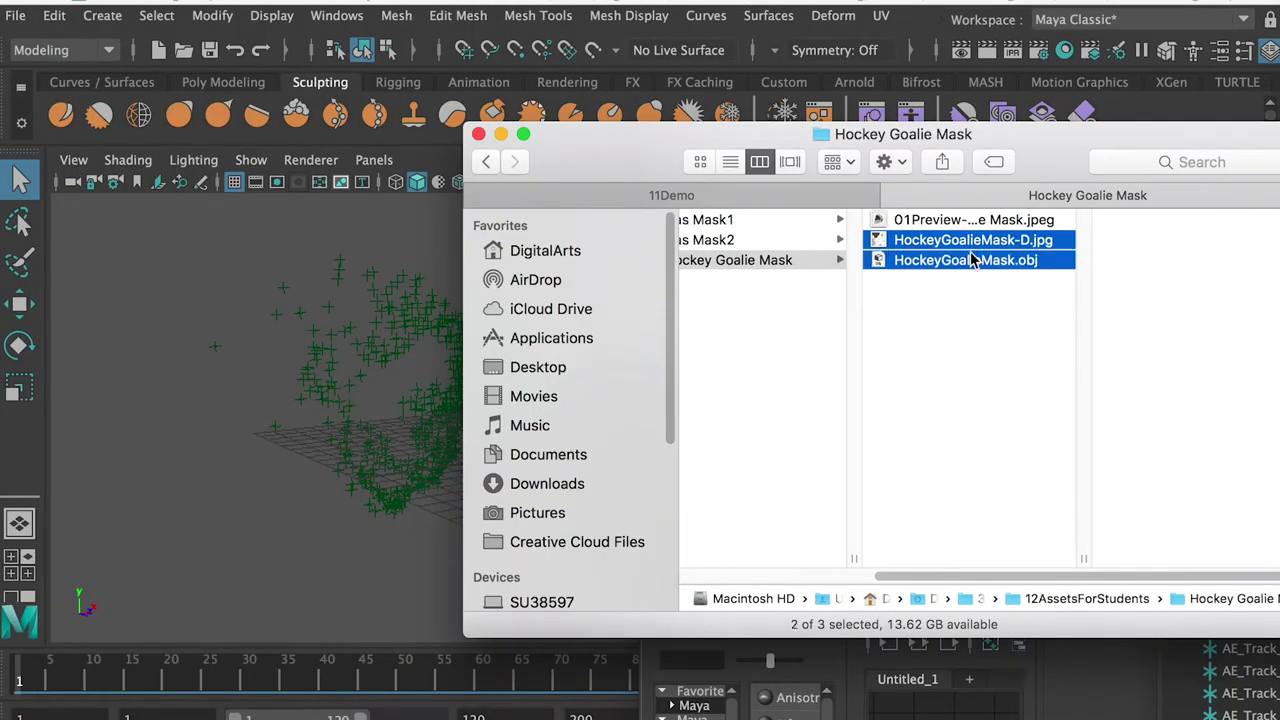
left_click(766, 335)
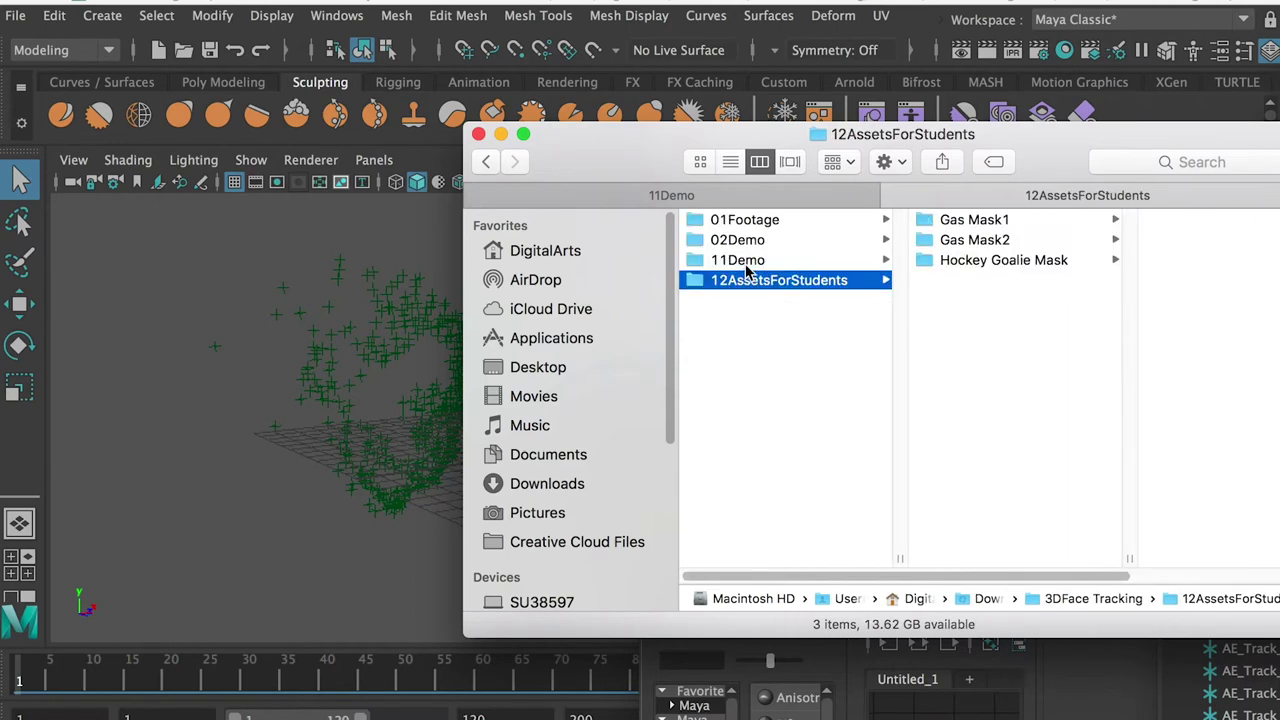
left_click(745, 262)
left_click(1008, 242)
left_click(1170, 461)
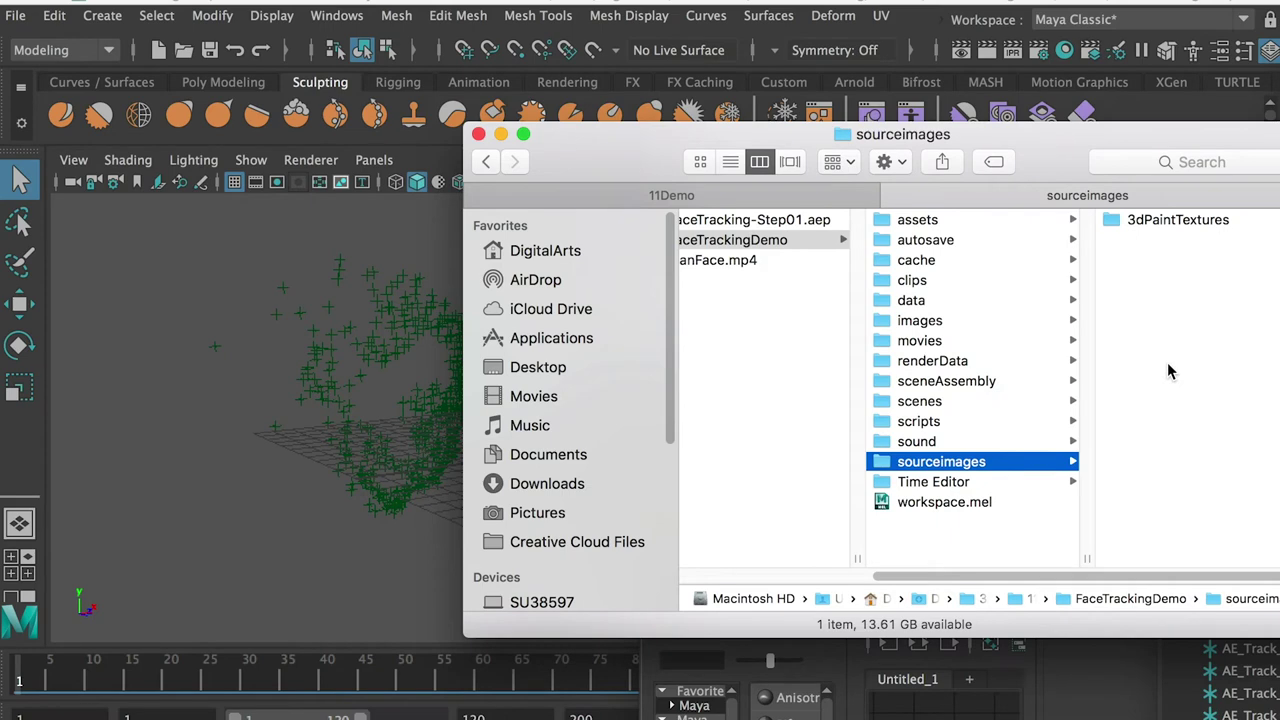
Import HockeyGoalieMask.obj from the sourceimages folder into the Maya scene and bring the whole mask into view.
left_click(1176, 241)
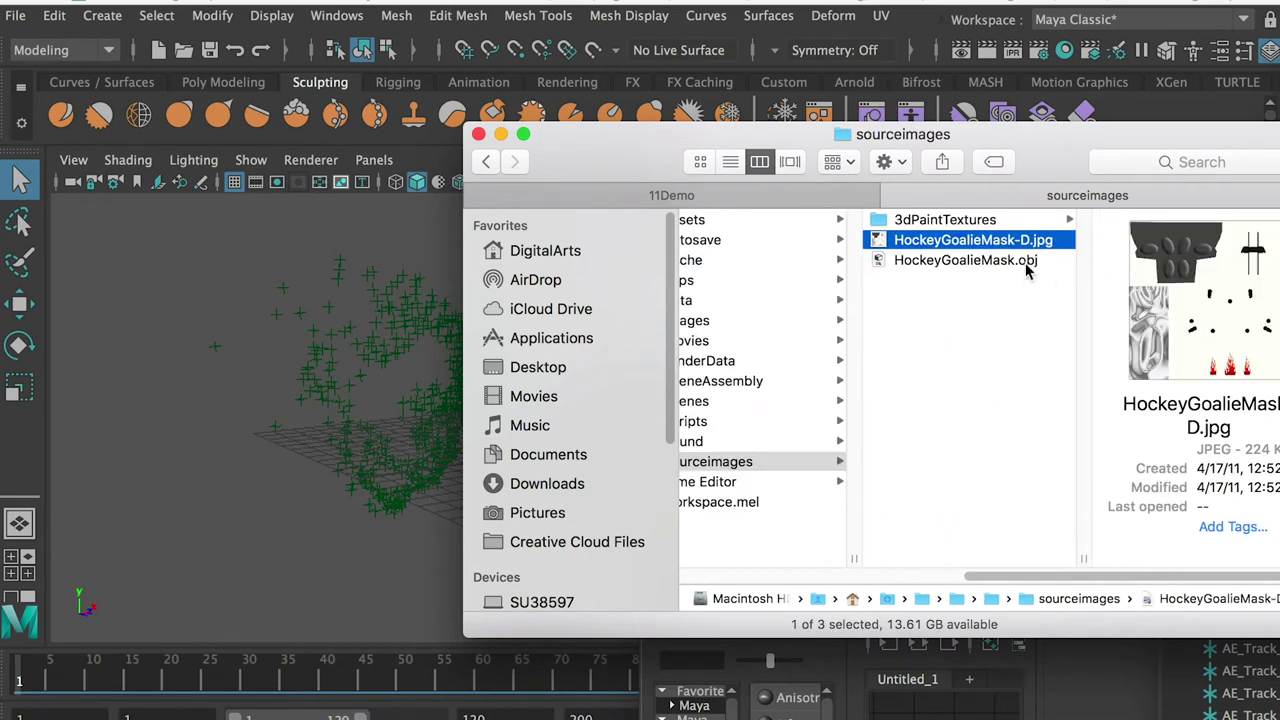
left_click(1000, 262)
left_click_drag(980, 262, 366, 456)
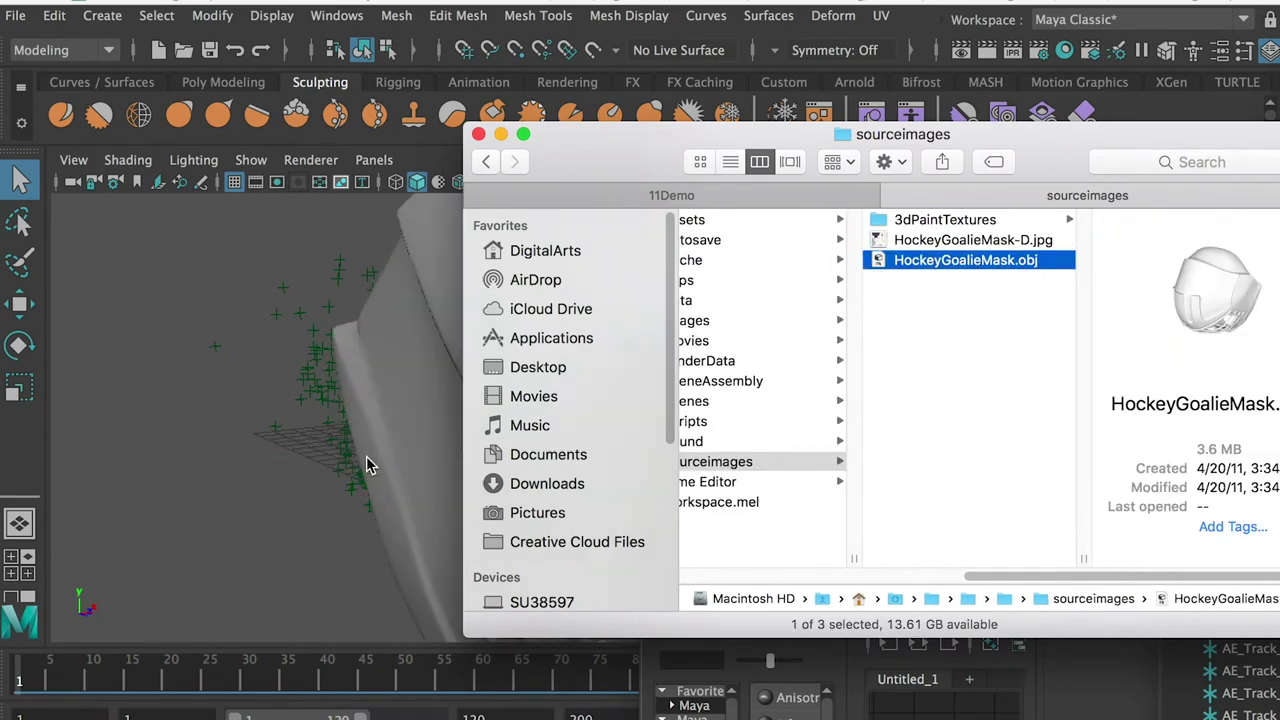
left_click(384, 466)
scroll(520, 473, "down", 3)
left_click_drag(492, 470, 545, 443)
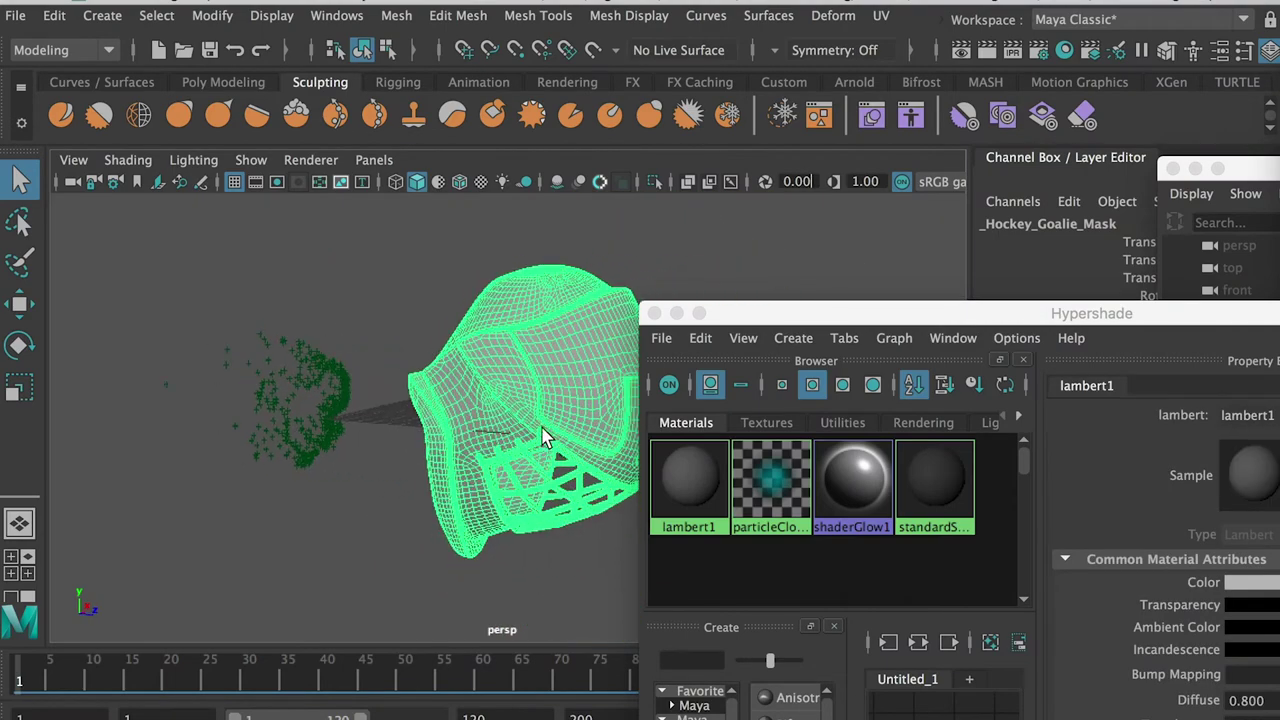
Center the pivot of the imported hockey goalie mask.
key("w")
mouse_move(540, 428)
left_mouse_down()
mouse_move(612, 430)
mouse_move(609, 443)
mouse_move(420, 423)
mouse_move(440, 428)
left_mouse_up()
left_click(214, 17)
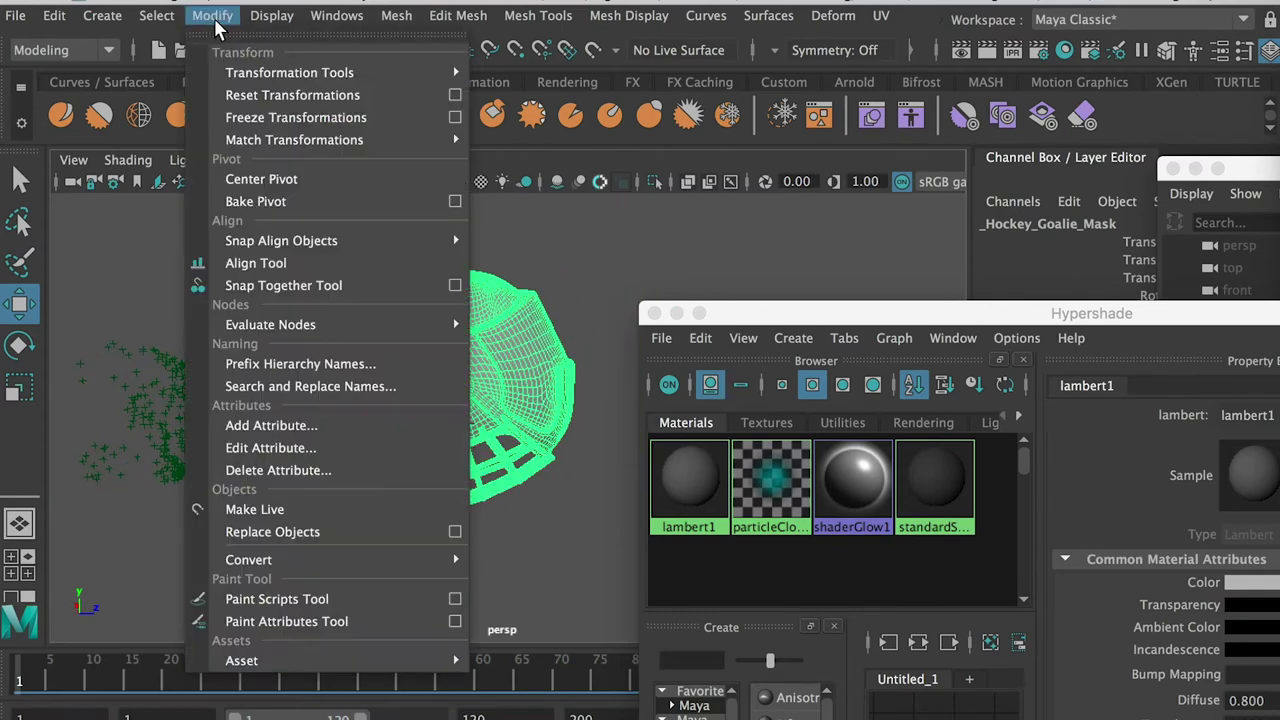
left_click(284, 180)
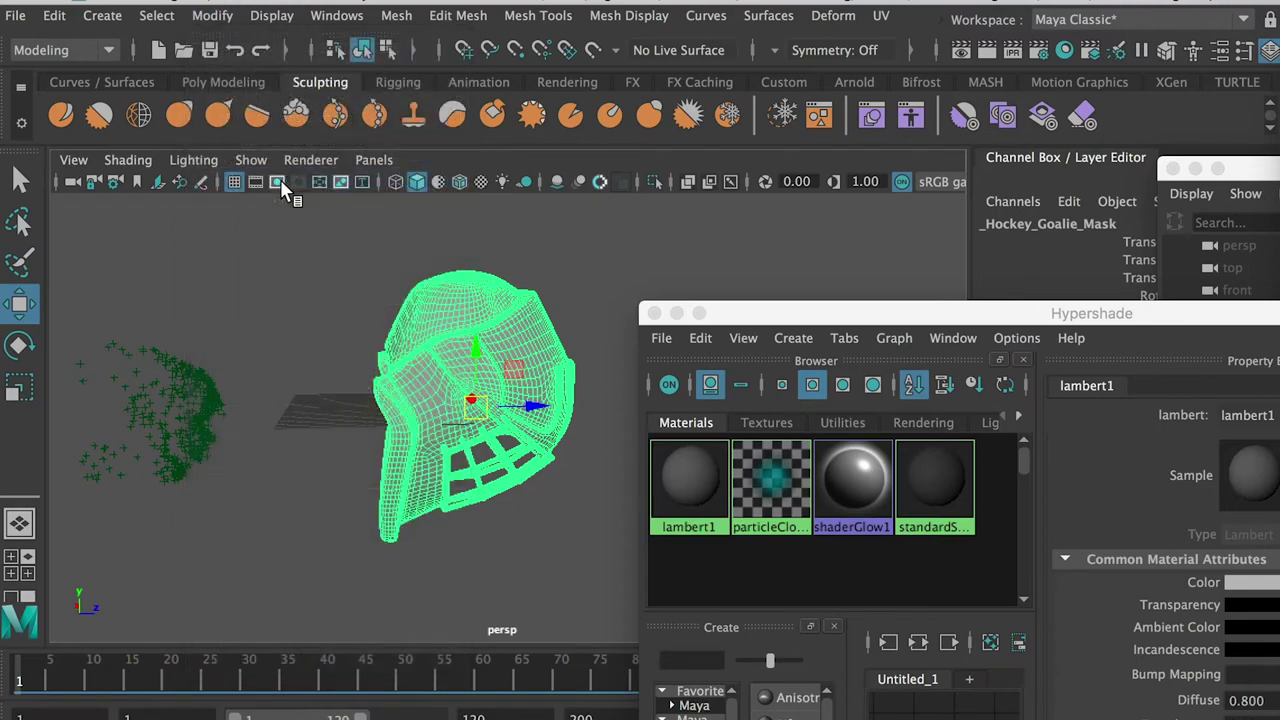
Move the hockey goalie mask onto the null cloud and scale it to roughly the size of the tracked face.
mouse_move(466, 425)
left_mouse_down()
mouse_move(450, 428)
mouse_move(490, 440)
mouse_move(483, 395)
mouse_move(434, 380)
mouse_move(463, 450)
left_mouse_up()
key("e")
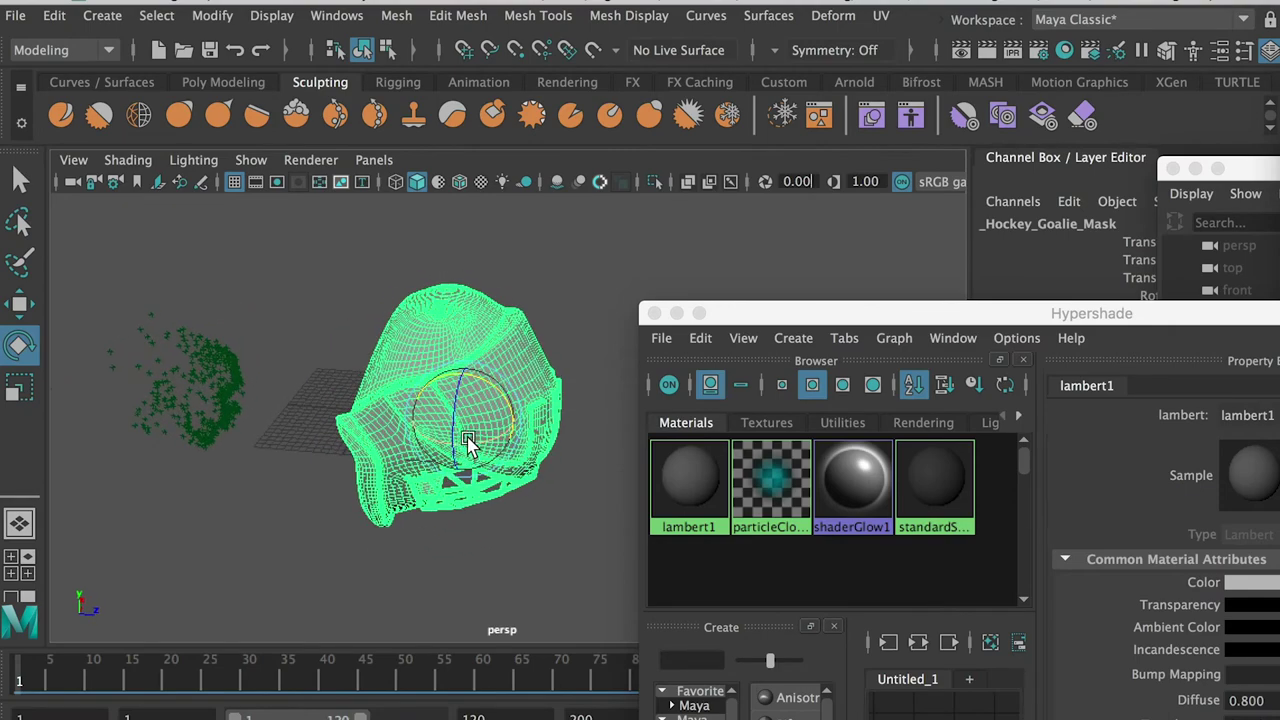
key("w")
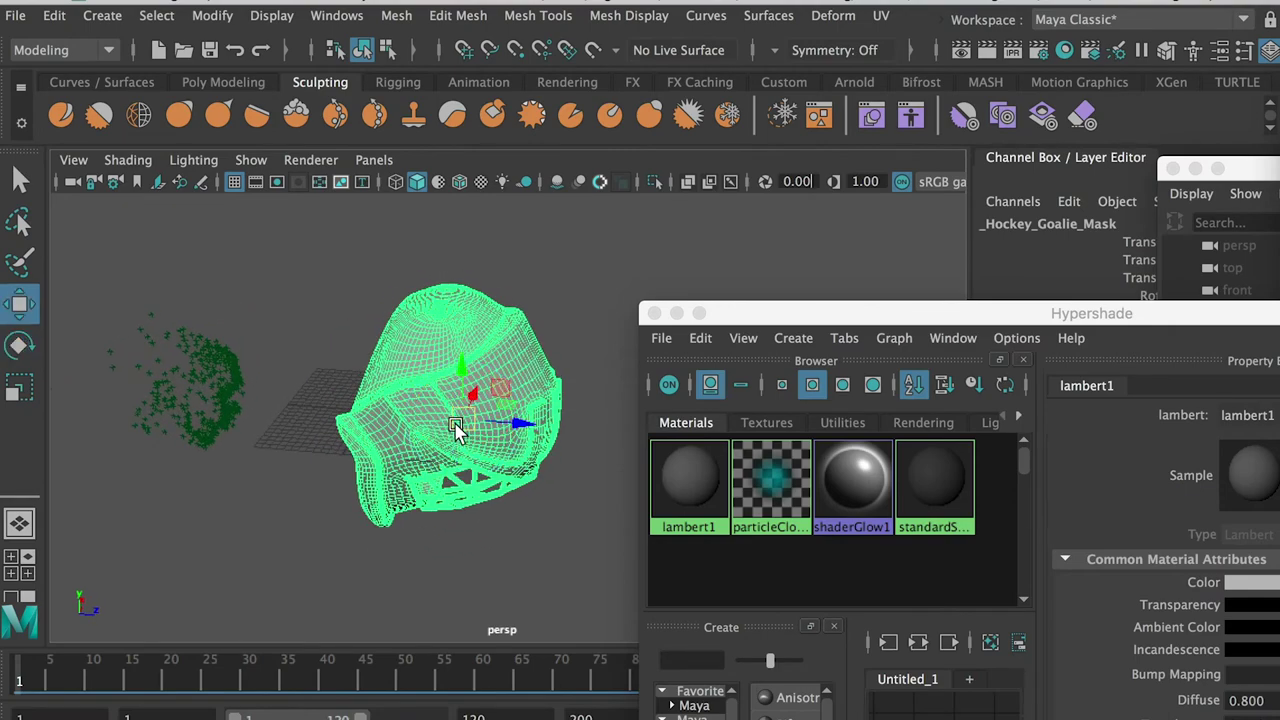
left_click_drag(458, 422, 378, 402)
key("r")
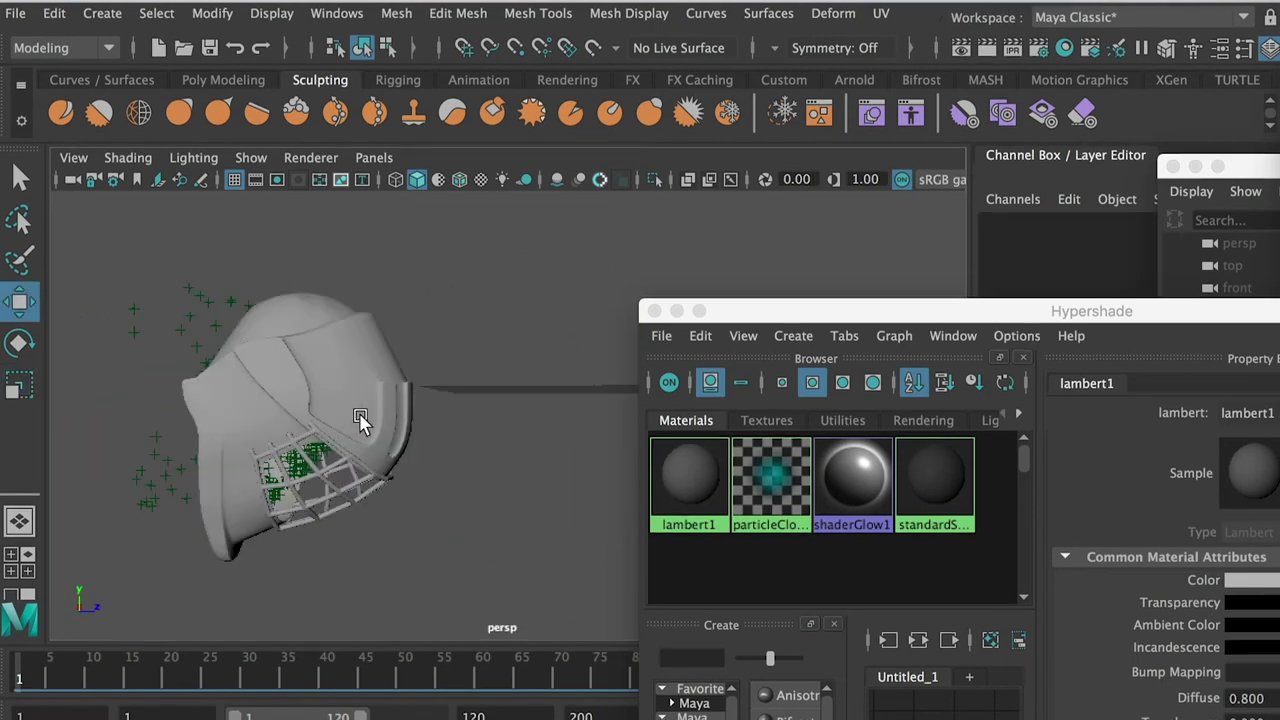
left_click(361, 400)
key("r")
left_click_drag(316, 432, 335, 398)
Rotate the goalie mask to match the tilt of the tracked face and reposition it so its cage covers the null cloud.
key("e")
key("w")
key("e")
key("w")
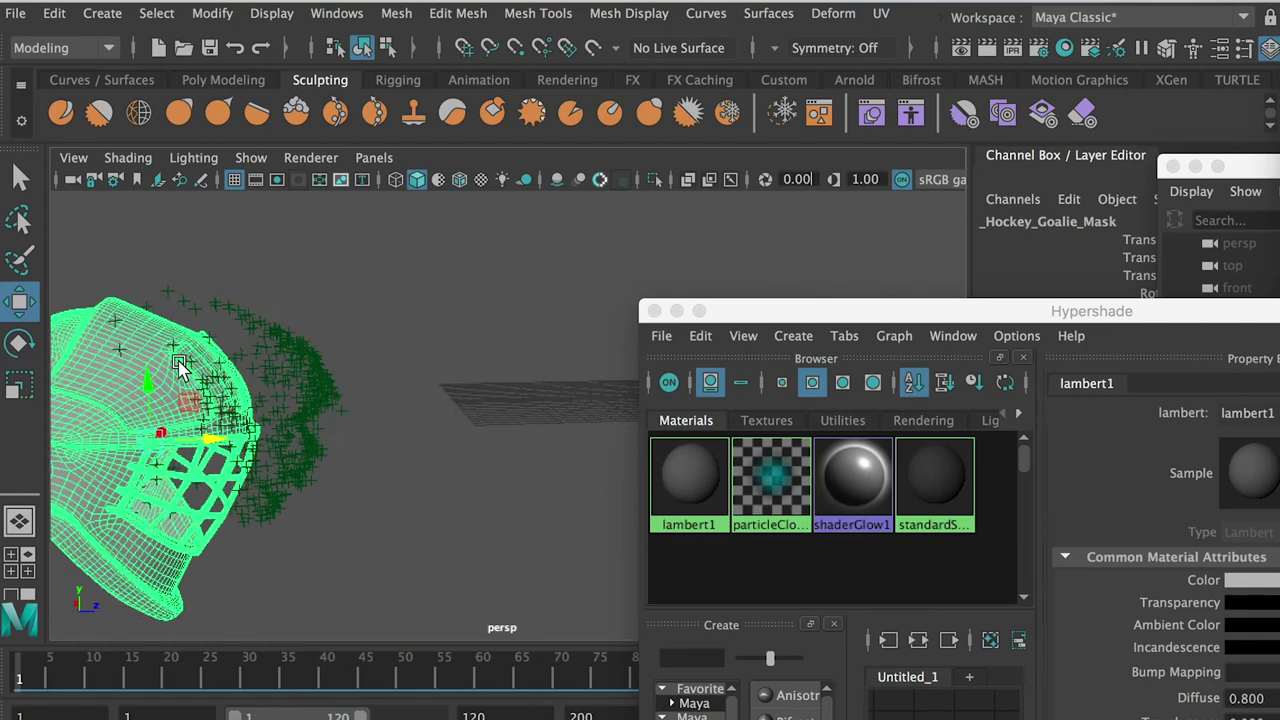
left_click_drag(148, 385, 316, 366)
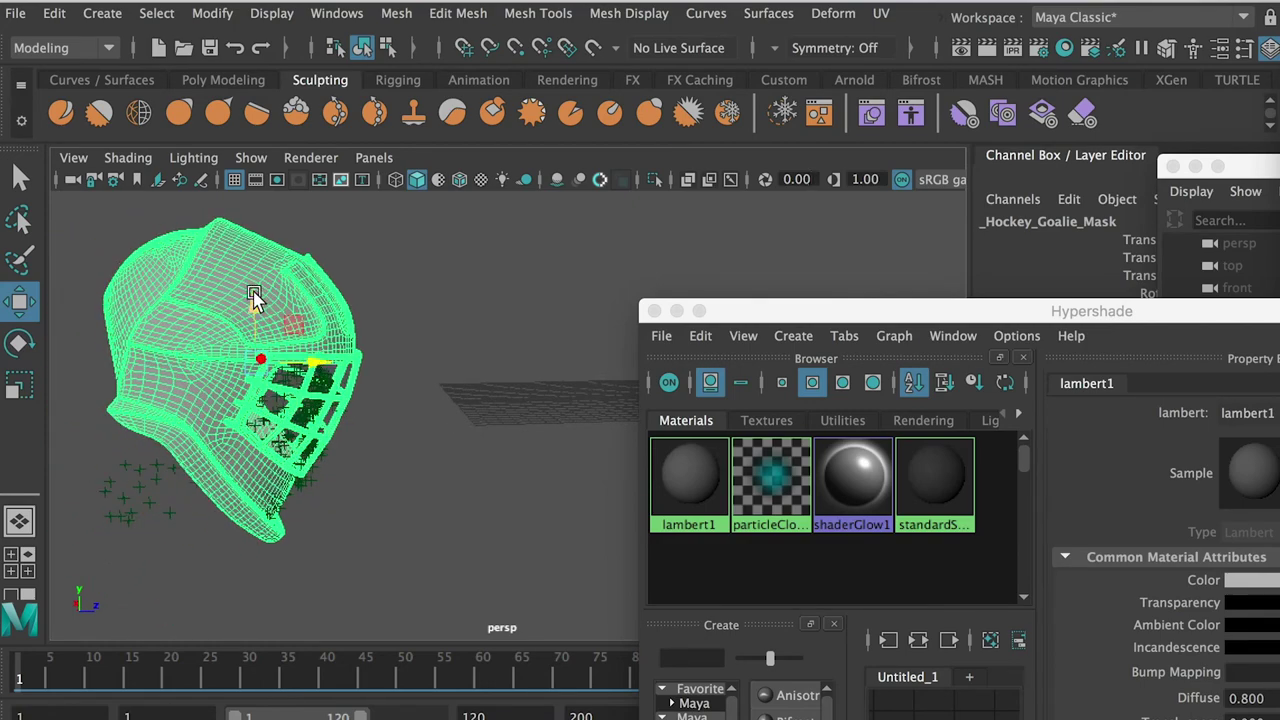
left_click_drag(254, 297, 255, 305)
Switch to After Effects, deselect the tracking layers to check the man's face pose, and return to Maya.
key("super+Tab")
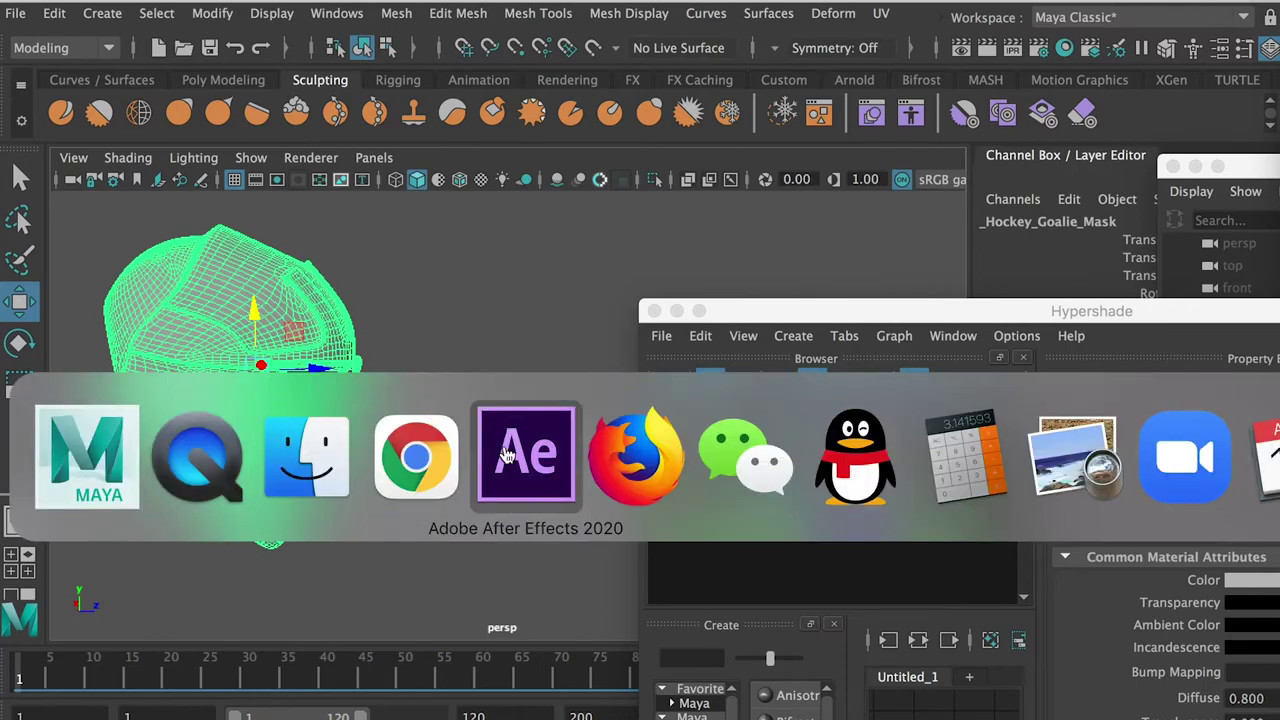
left_click(548, 430)
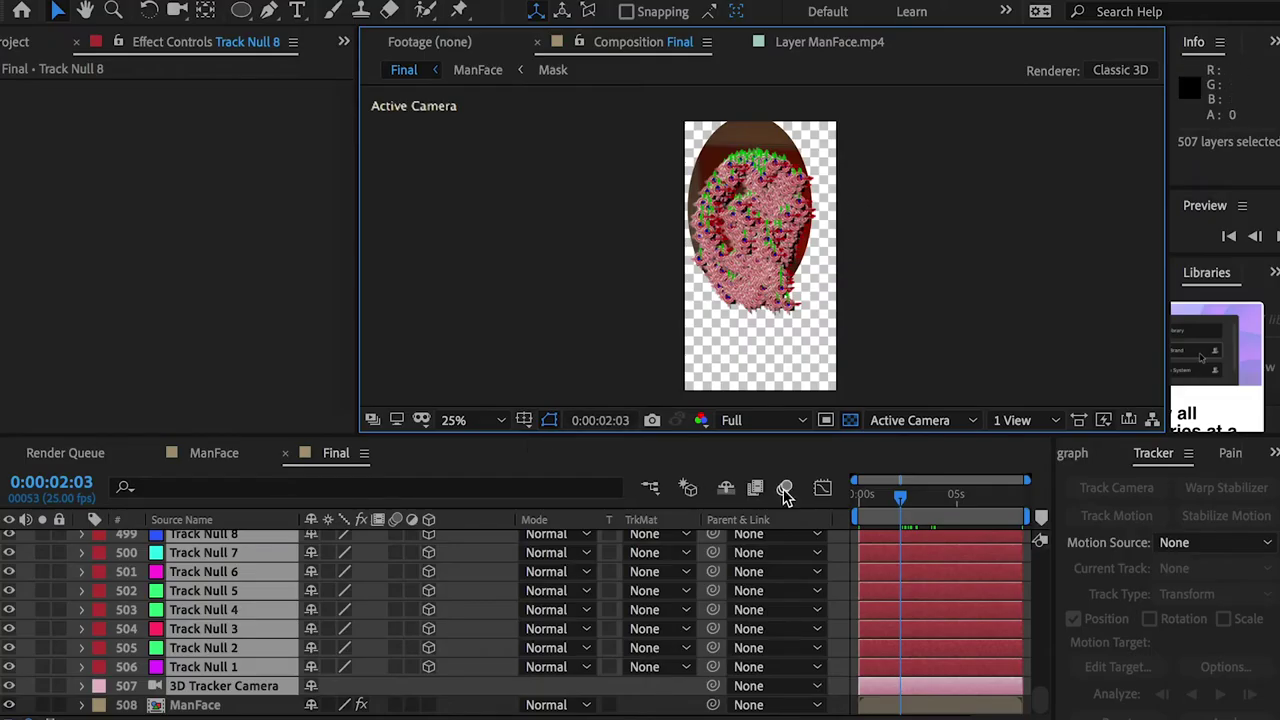
left_click(469, 706)
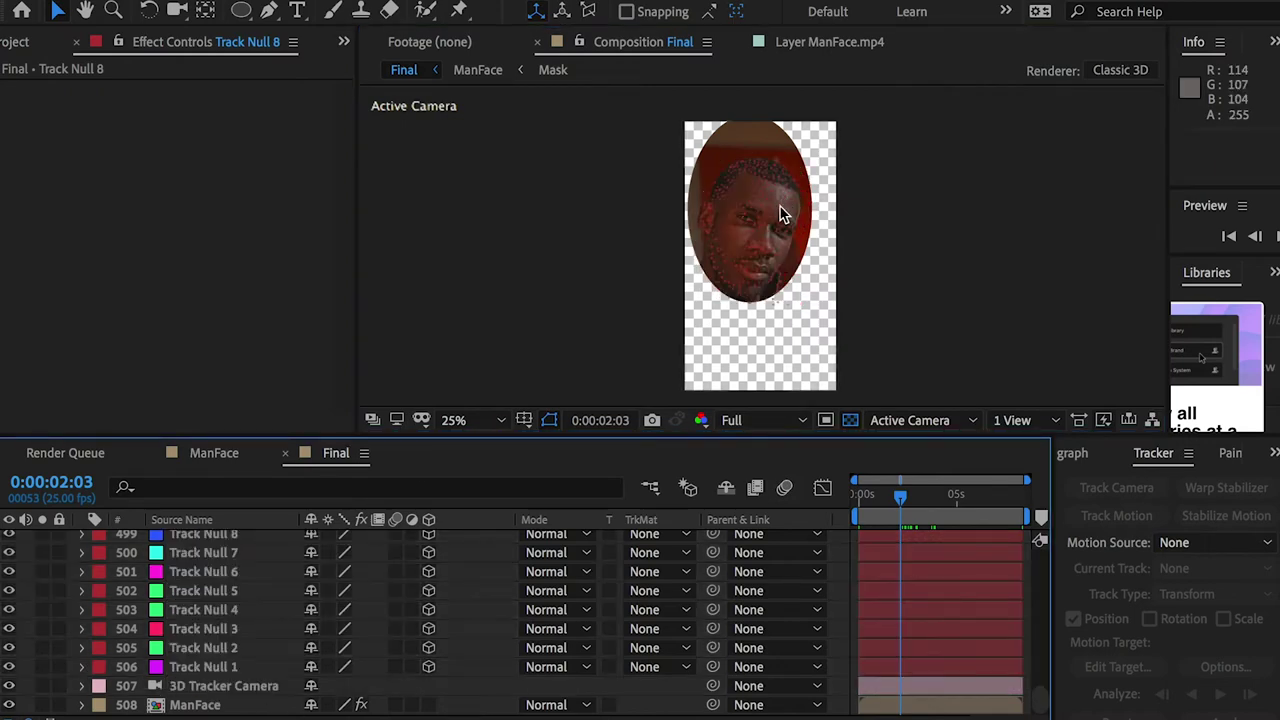
key("super+Tab")
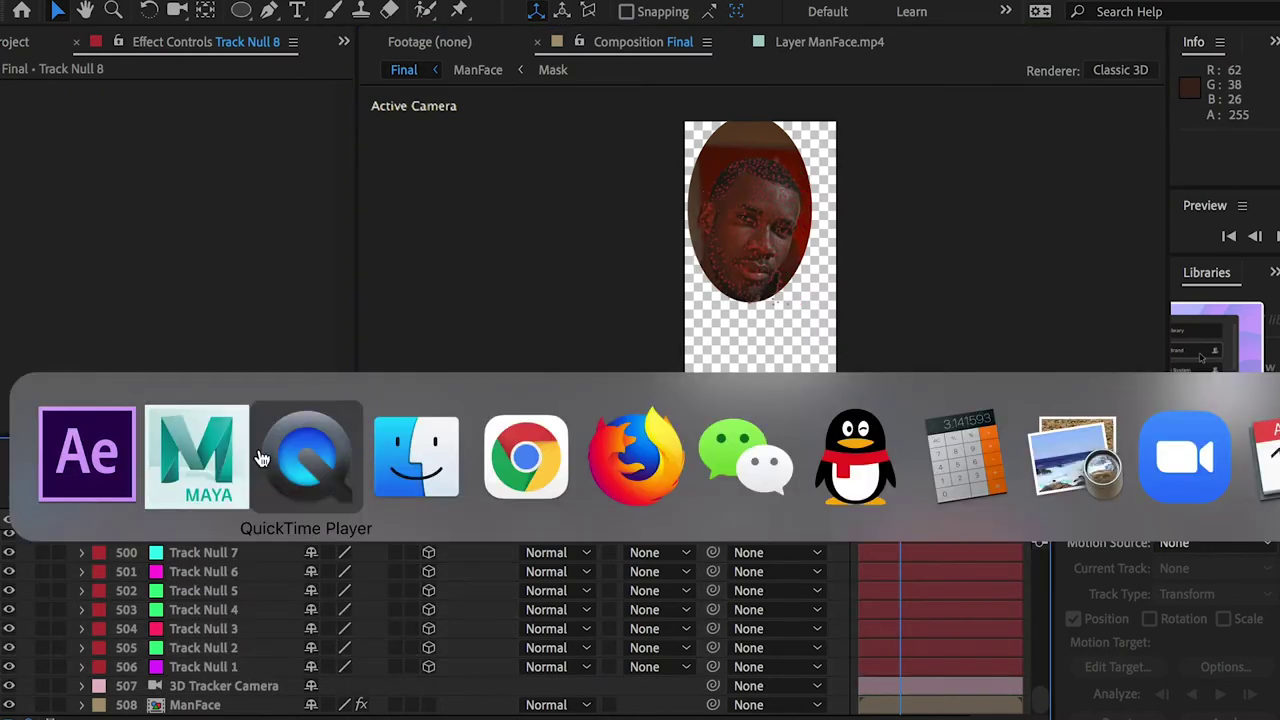
left_click(178, 466)
left_click_drag(466, 442, 575, 455)
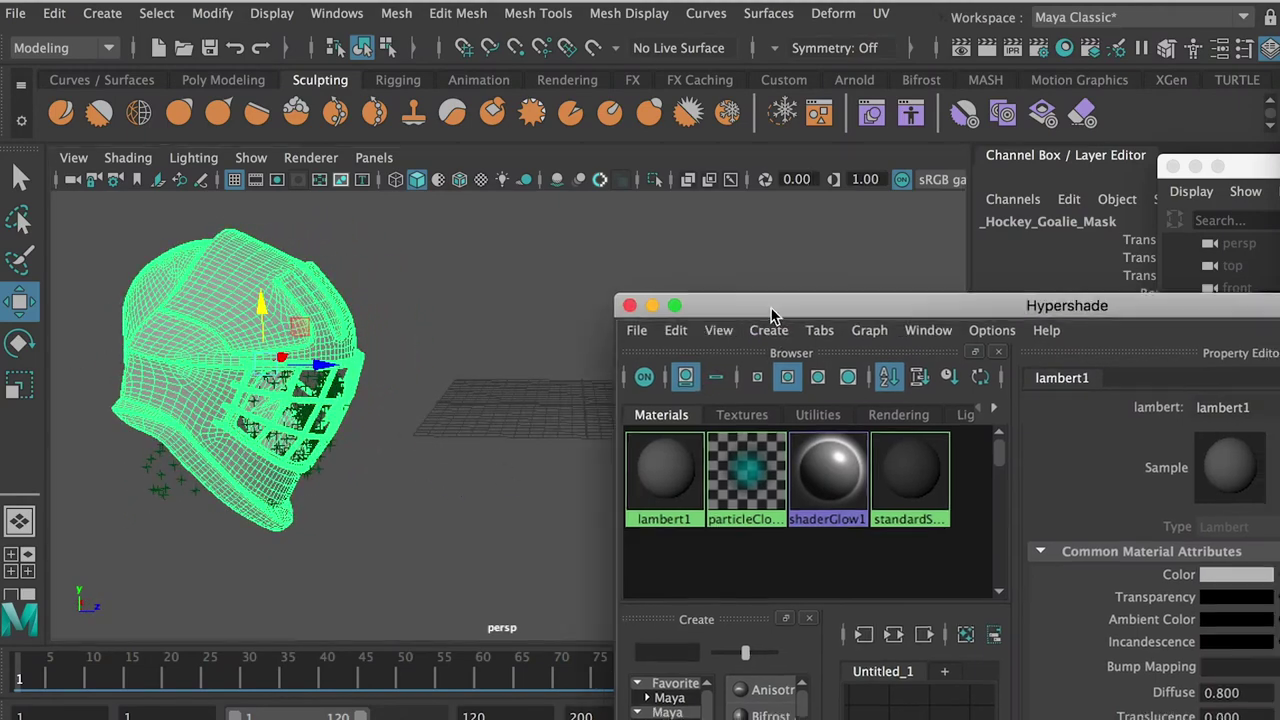
Create a Blinn material in the Hypershade and name it Mask.
left_click_drag(795, 312, 598, 272)
left_click(348, 16)
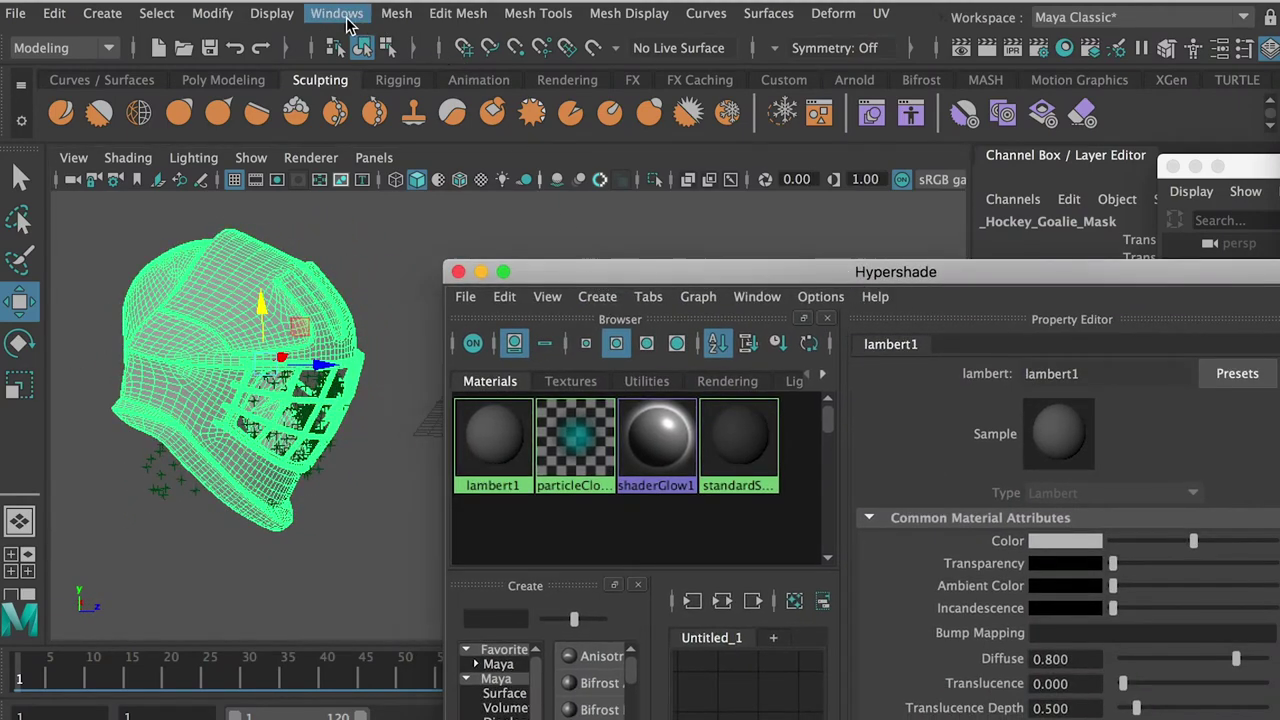
mouse_move(463, 168)
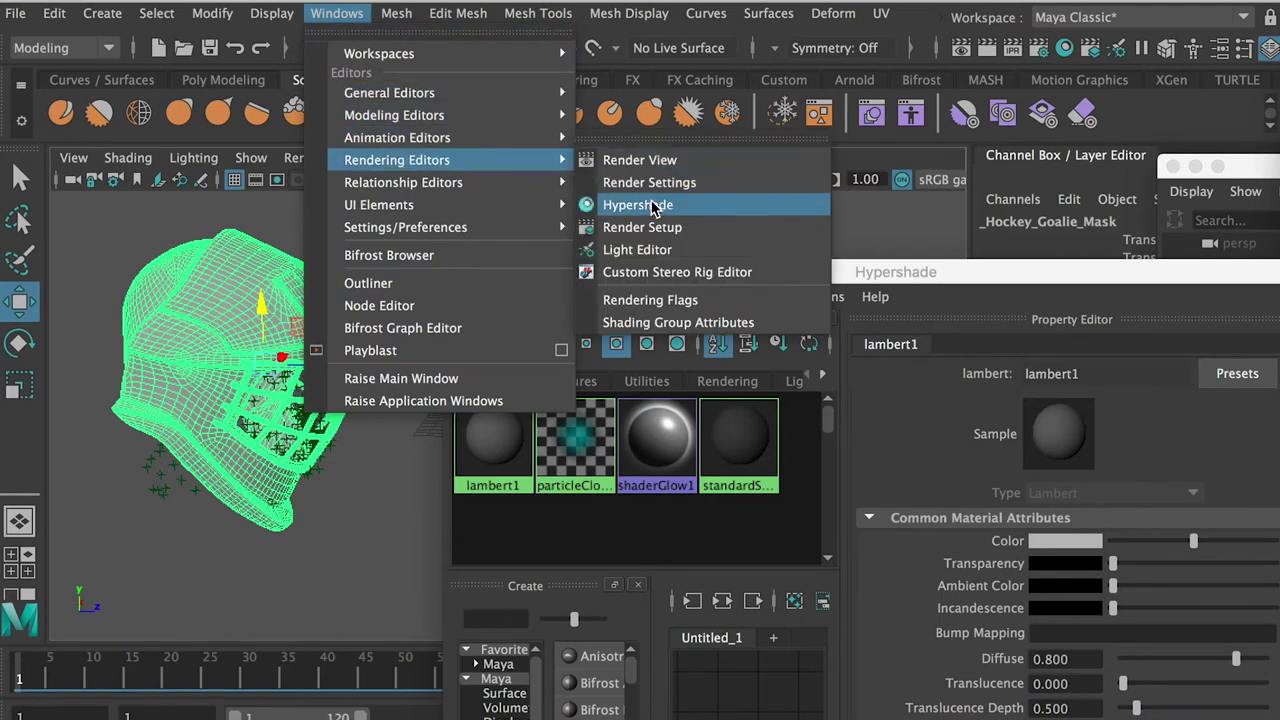
left_click(716, 207)
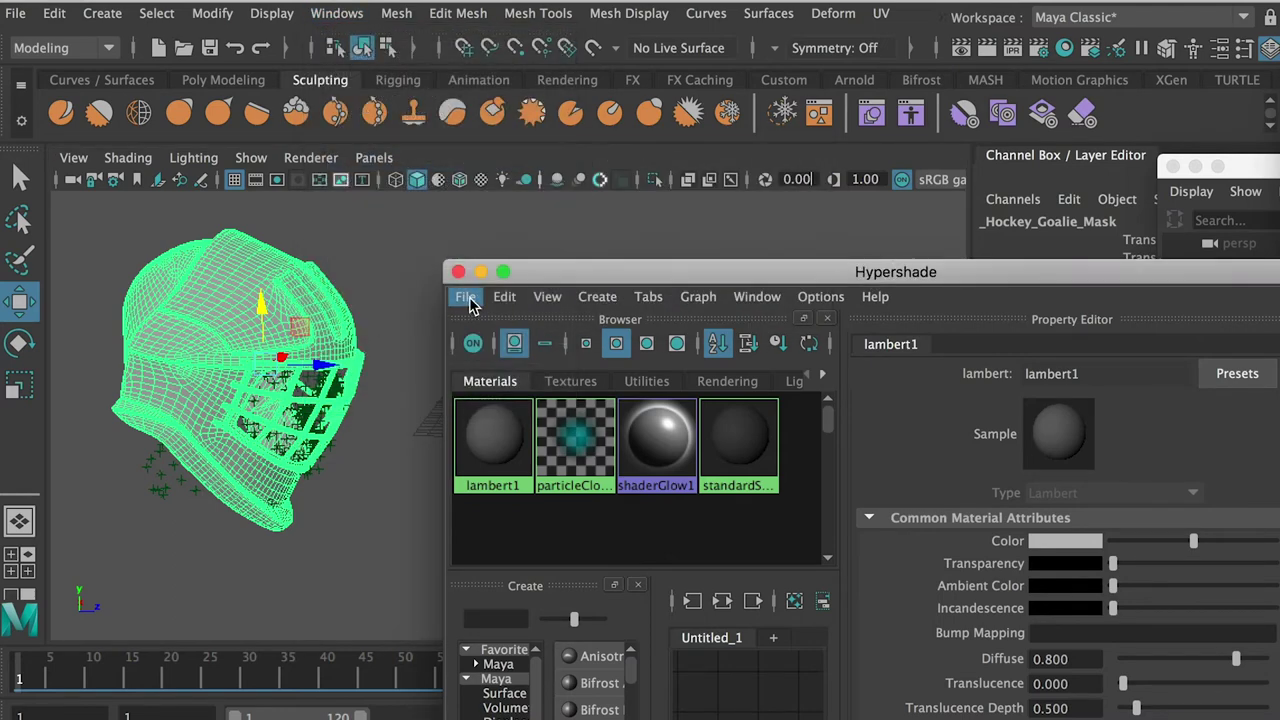
left_click(598, 296)
mouse_move(672, 250)
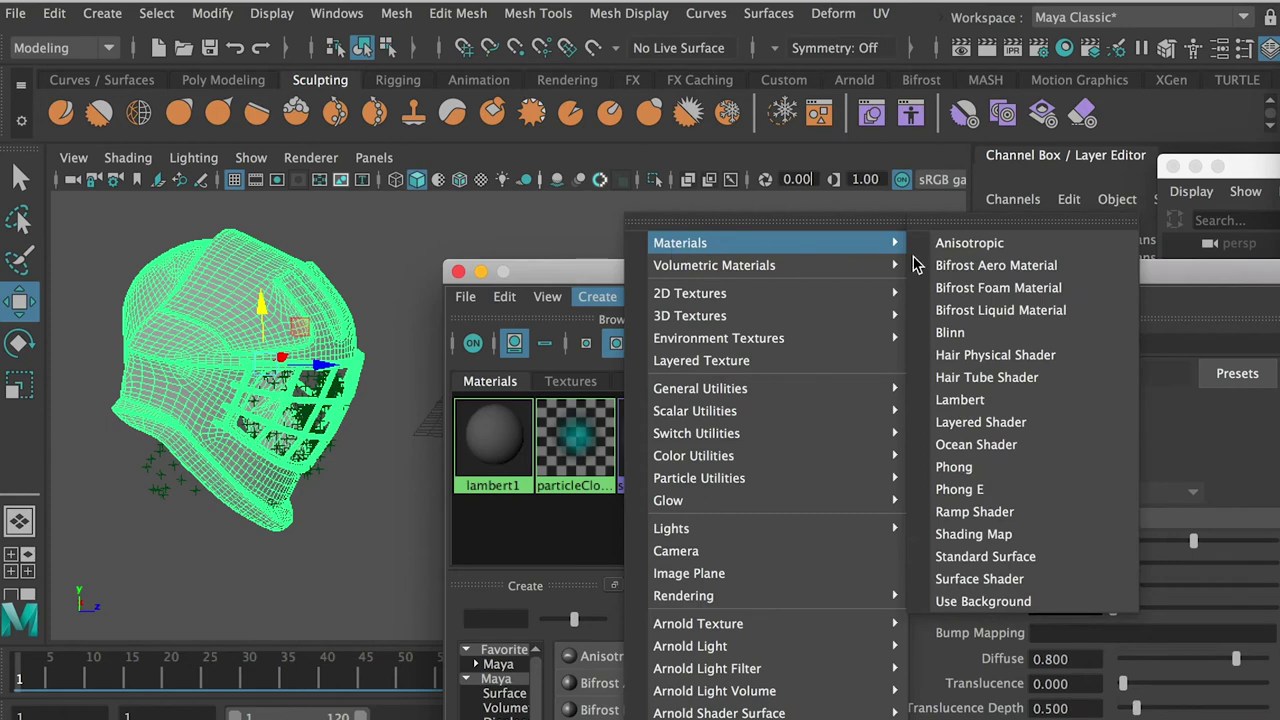
left_click(976, 333)
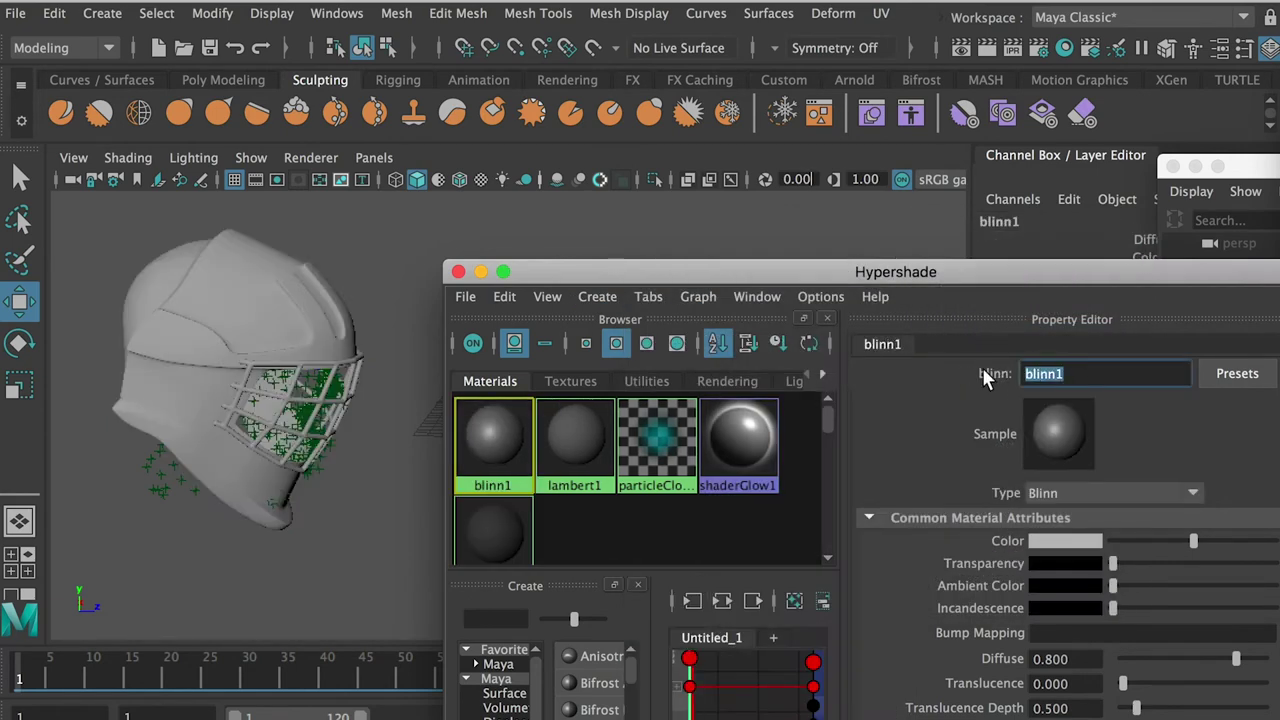
key("Return")
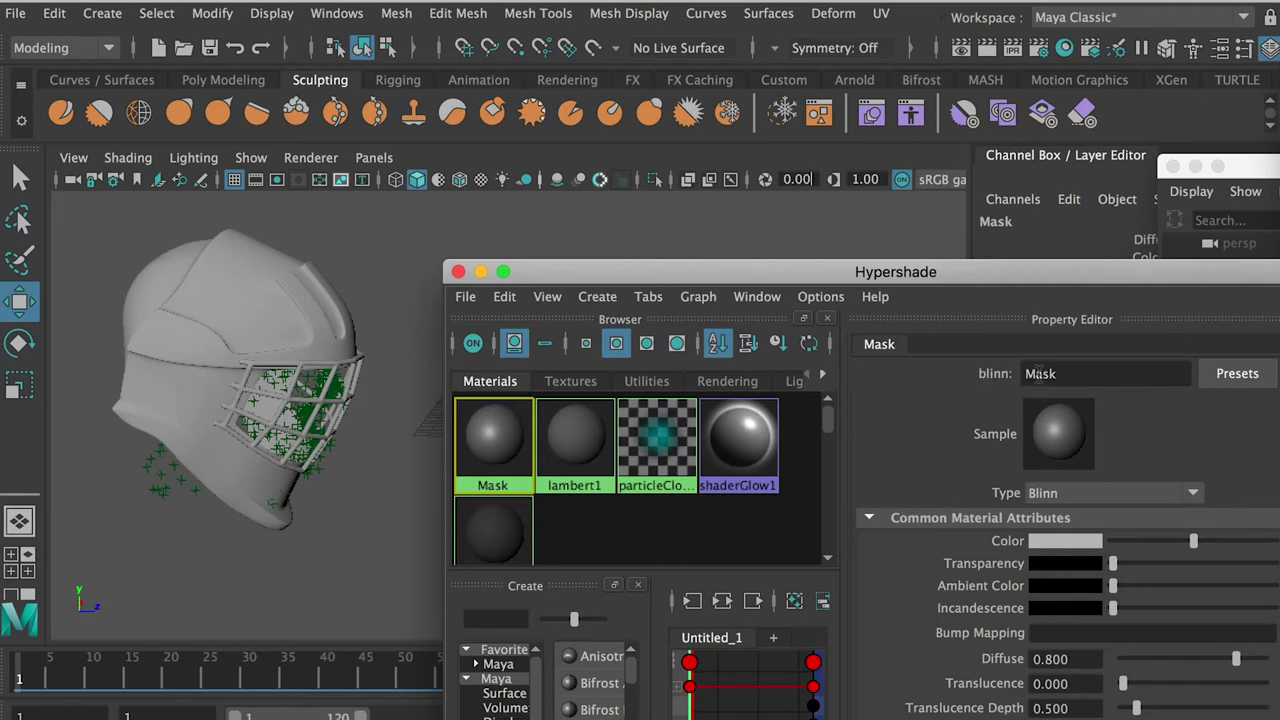
Connect a file texture to the Mask material's color and load HockeyGoalieMask-D.jpg from the sourceimages folder.
left_click_drag(1108, 295, 870, 252)
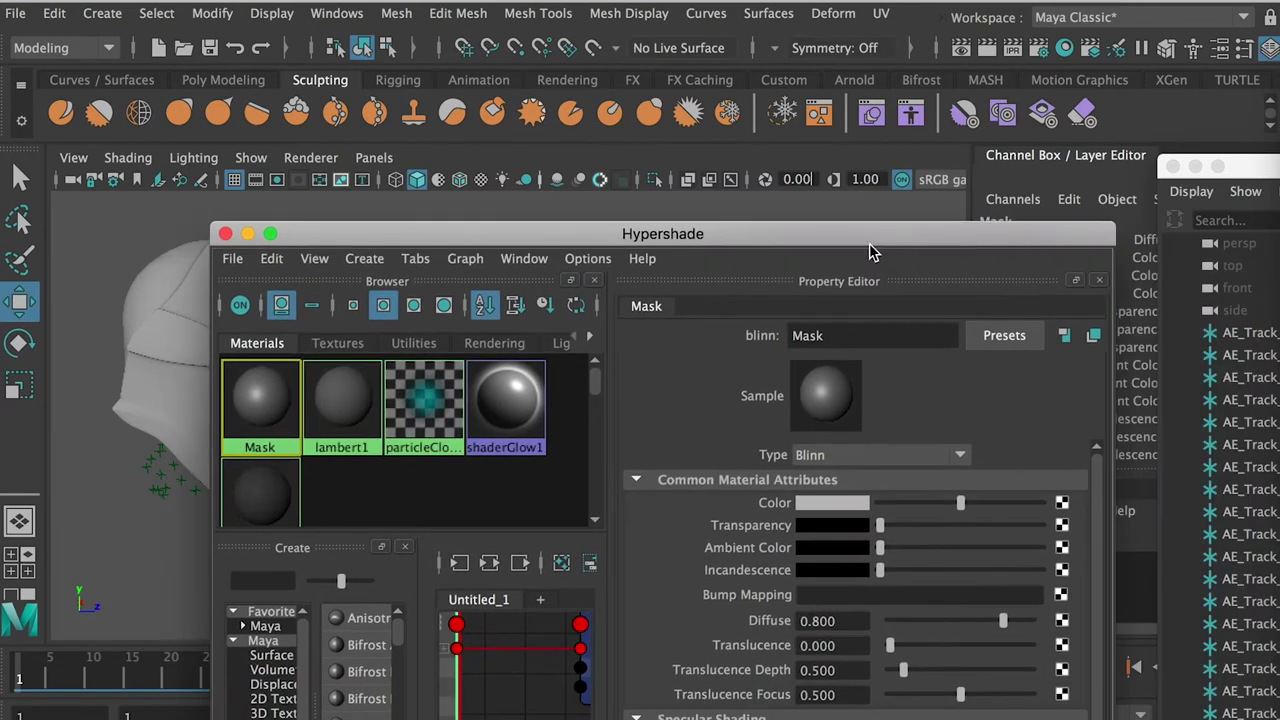
left_click(1062, 503)
left_click(712, 309)
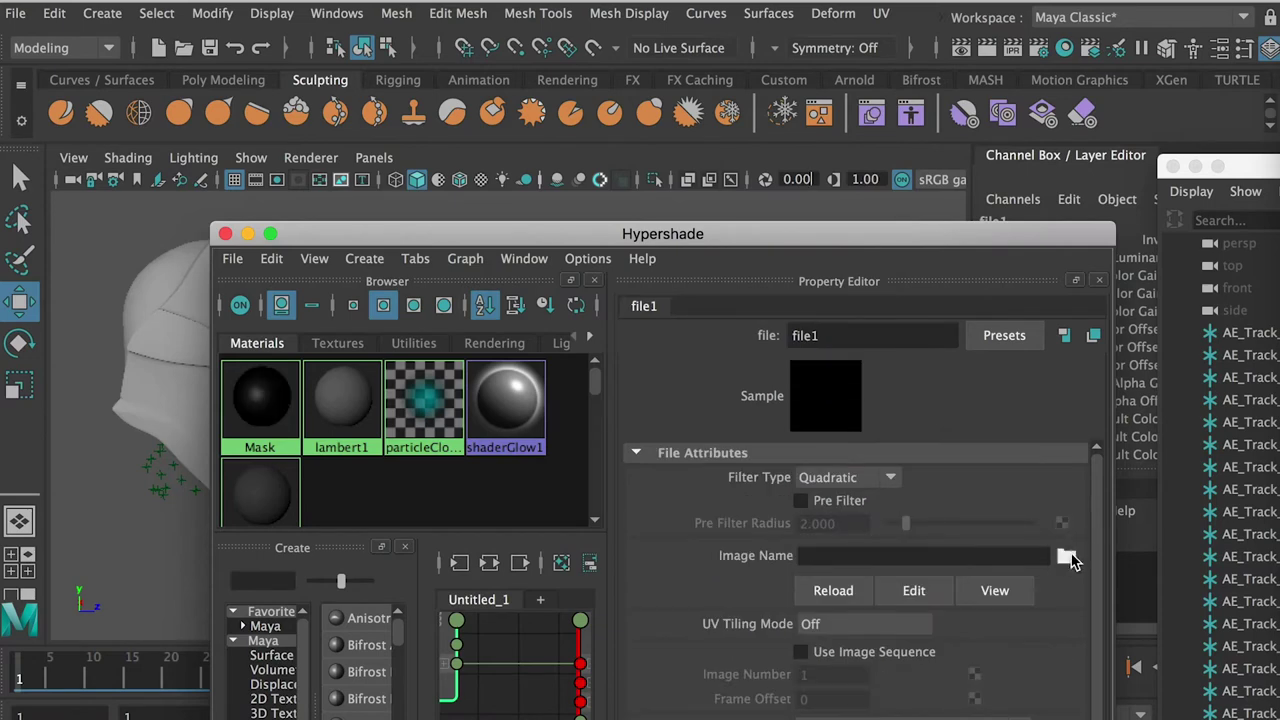
left_click(1067, 557)
left_click(341, 140)
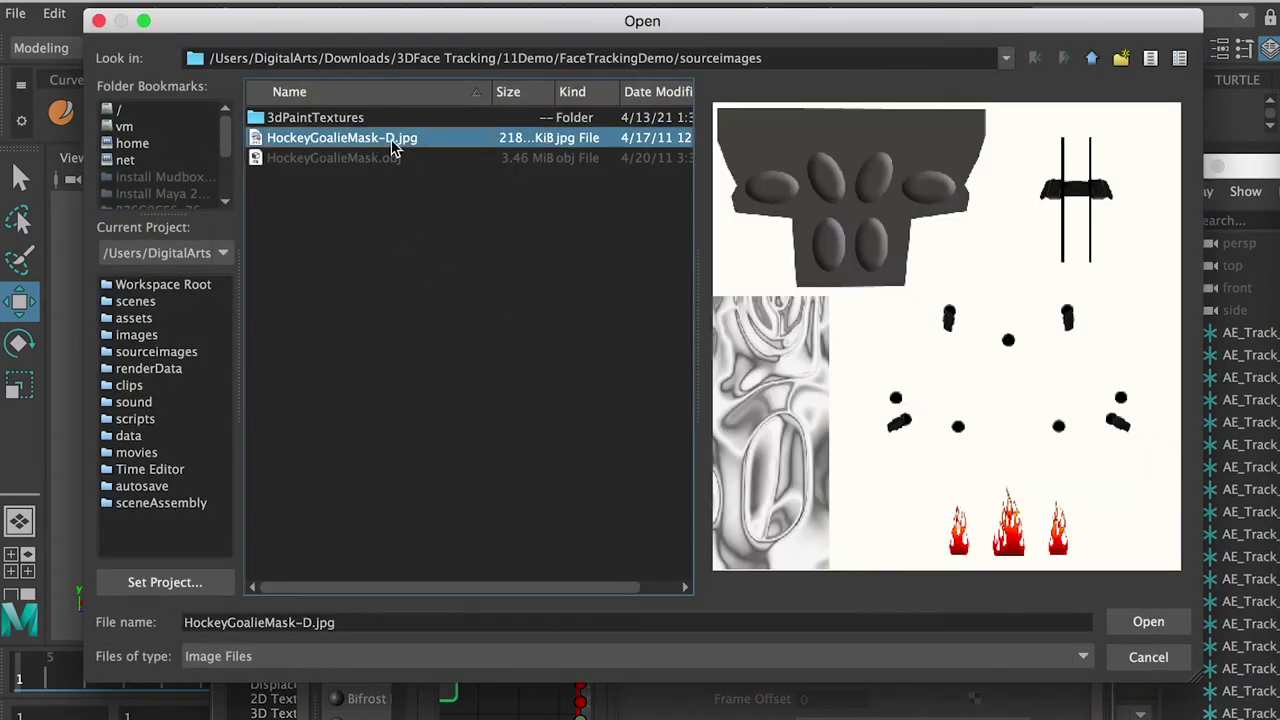
left_click(1148, 621)
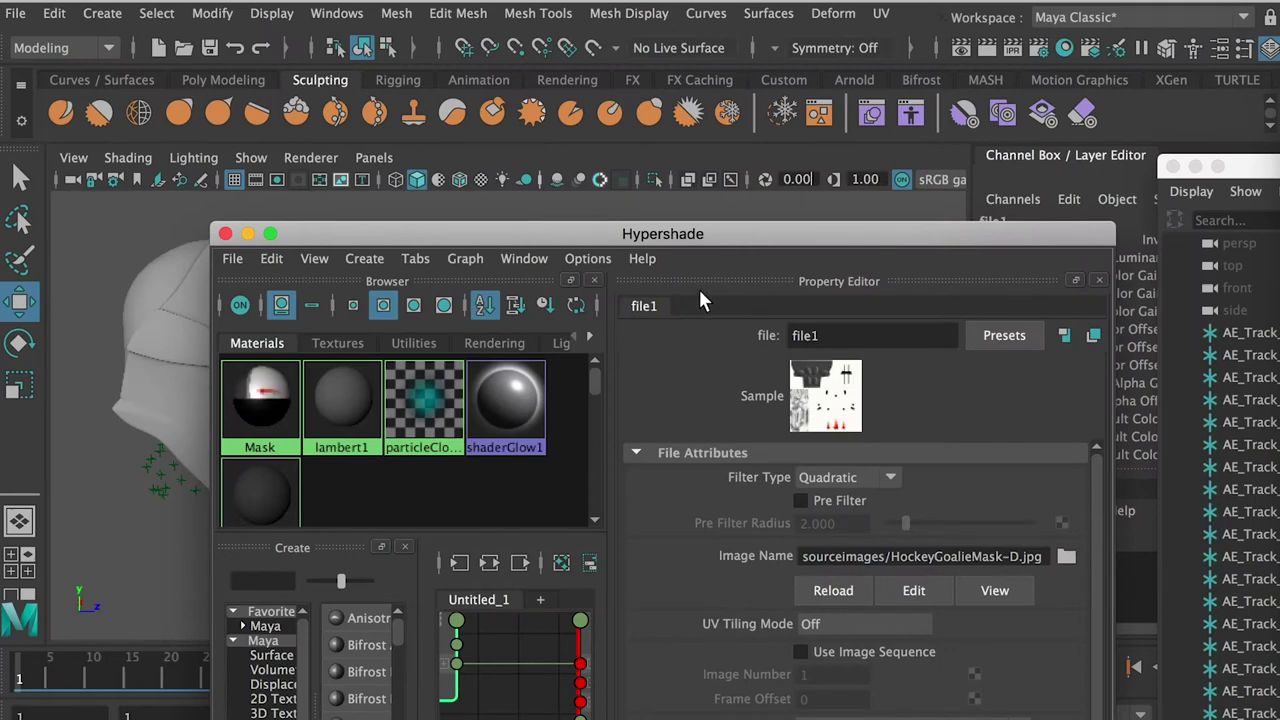
Assign the Mask material to the goalie mask and turn on textured display in the perspective view.
left_click_drag(620, 226, 851, 248)
left_click(188, 308)
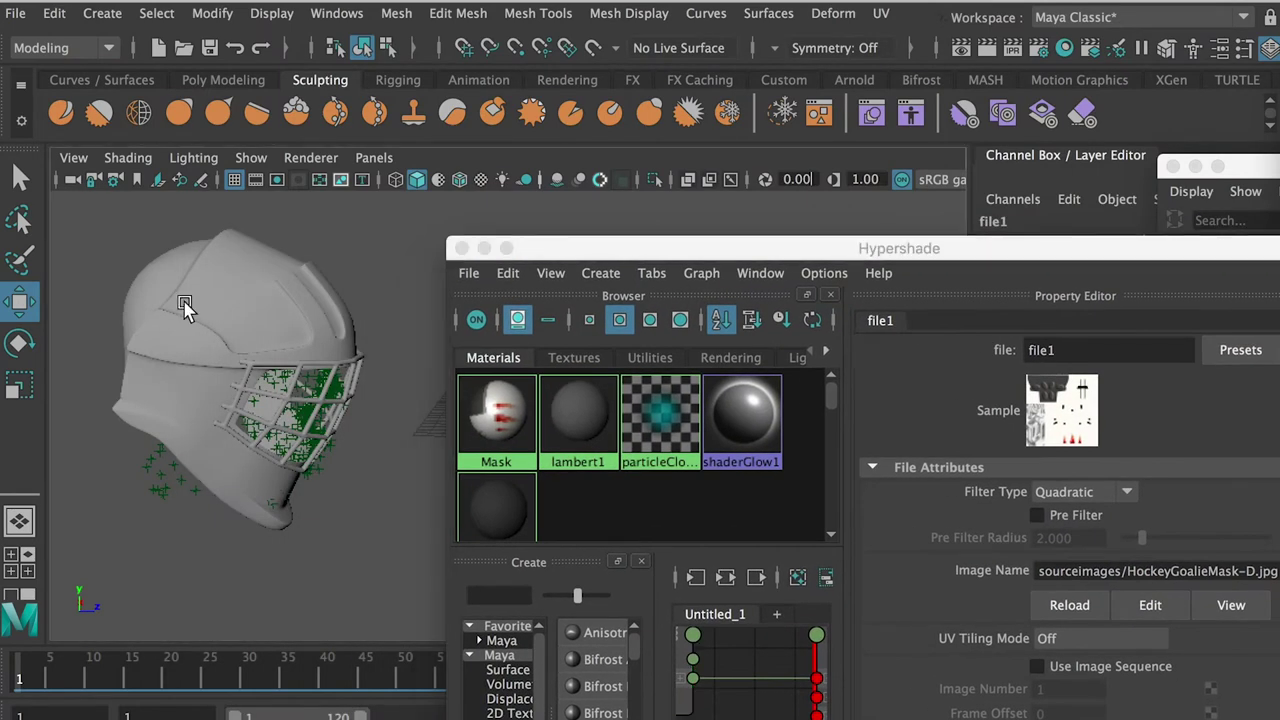
right_click(497, 414)
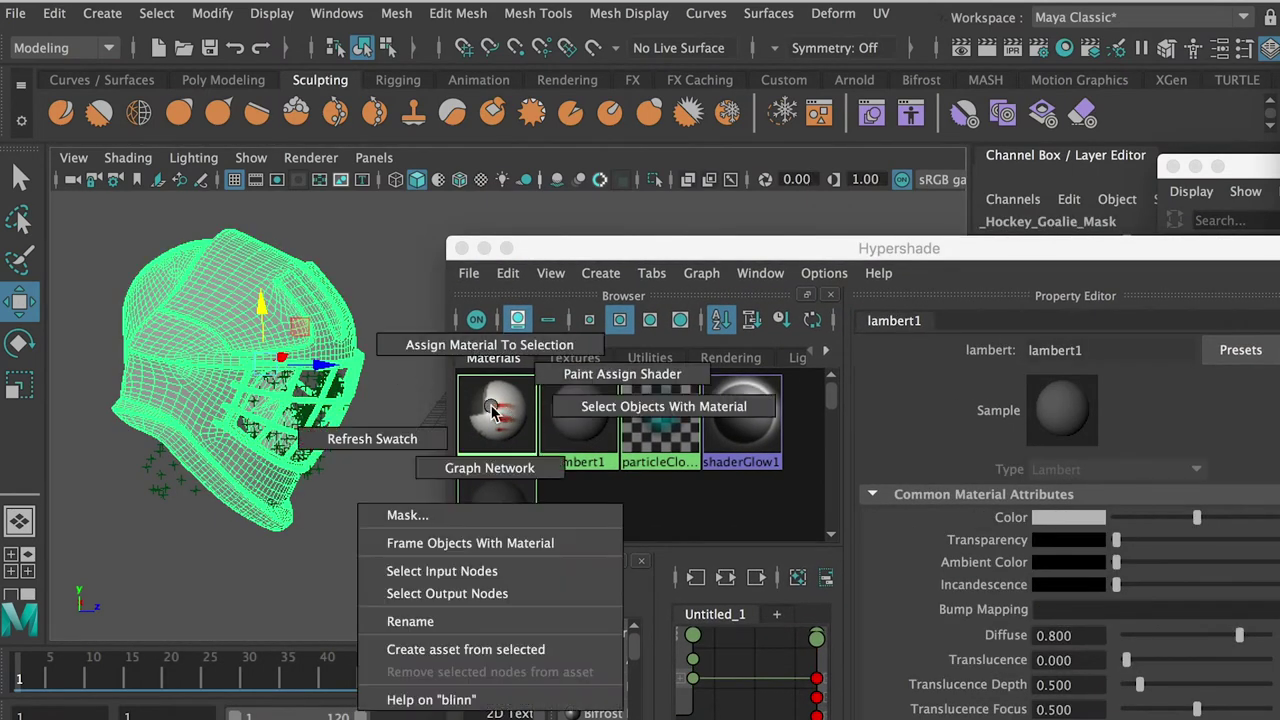
left_click(465, 345)
left_click(390, 255)
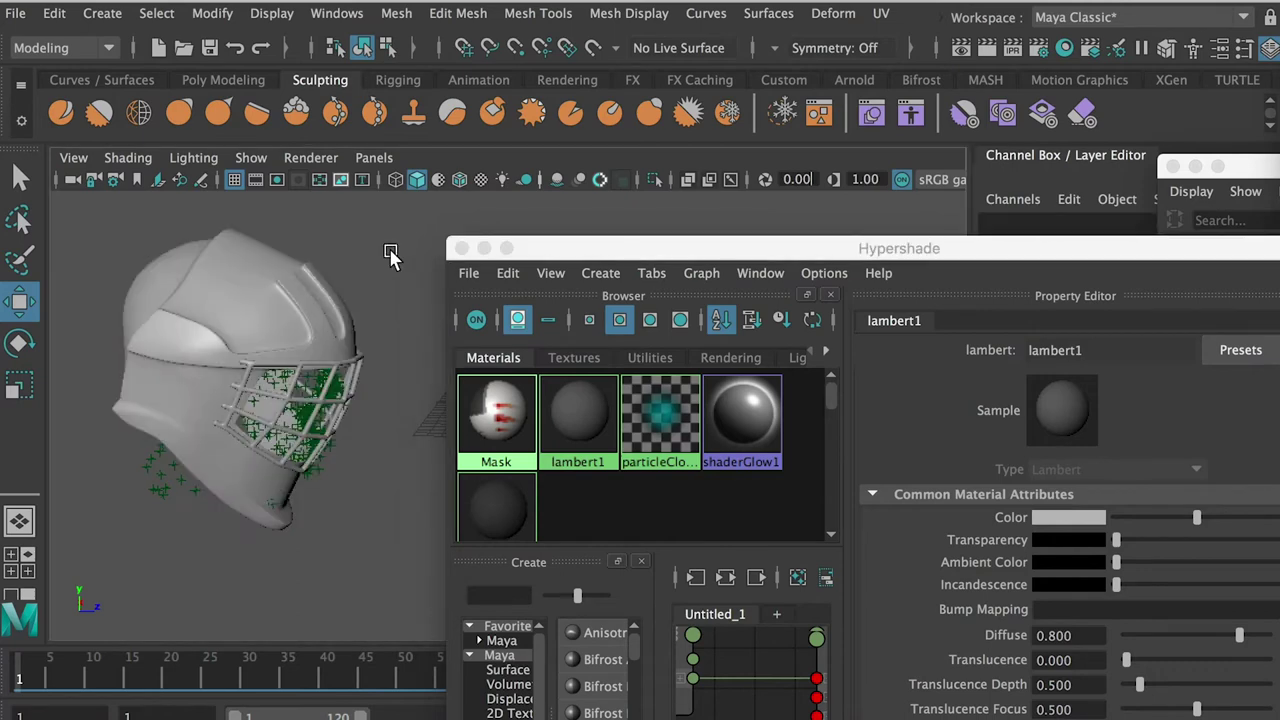
left_click_drag(568, 246, 750, 272)
left_click(542, 273)
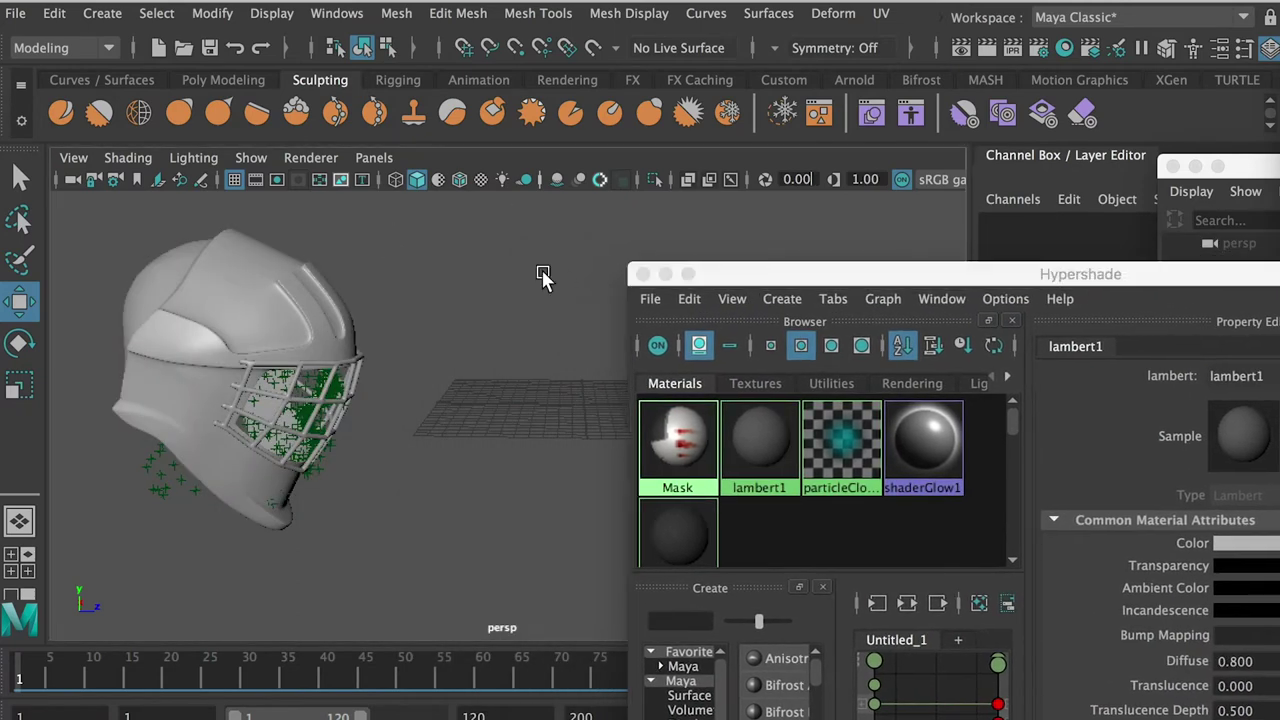
key("6")
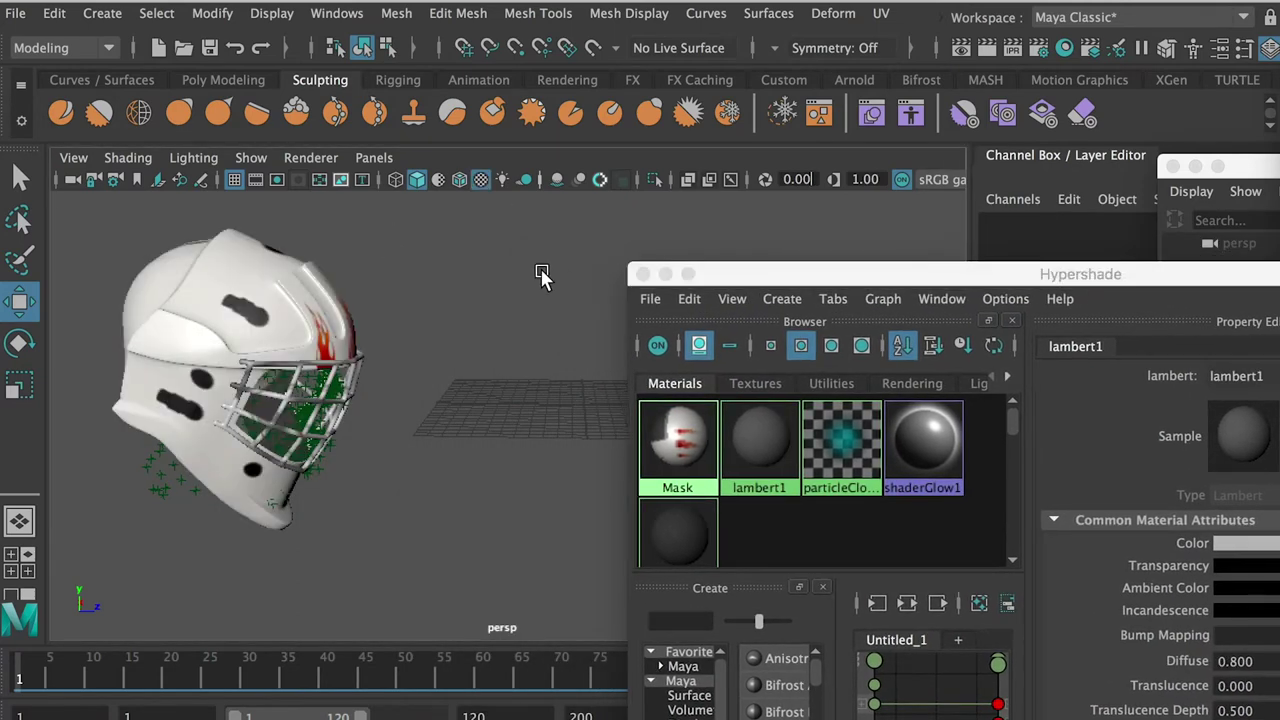
Shift the textured goalie mask slightly forward over the null cloud and check its fit from several angles.
left_click_drag(517, 308, 596, 298)
left_click_drag(815, 277, 764, 283)
left_click(591, 279)
left_click_drag(543, 306, 420, 340)
left_click(420, 340)
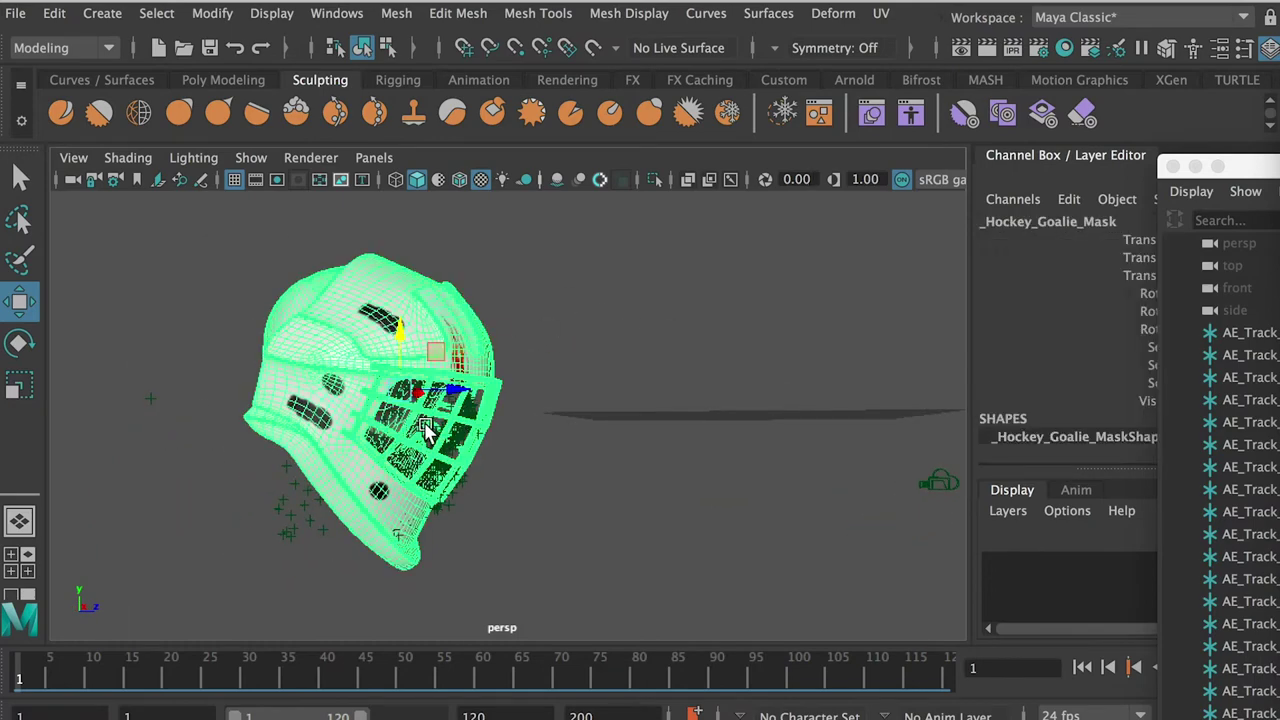
left_click_drag(457, 391, 469, 391)
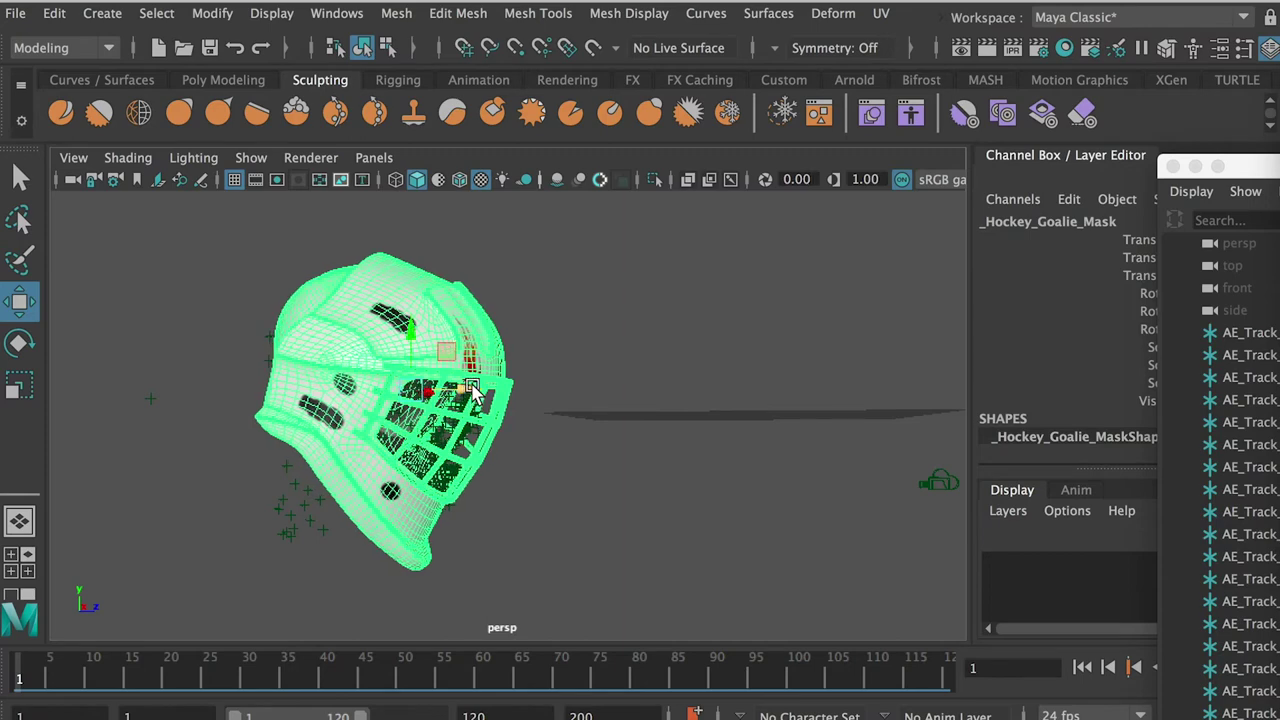
key("r")
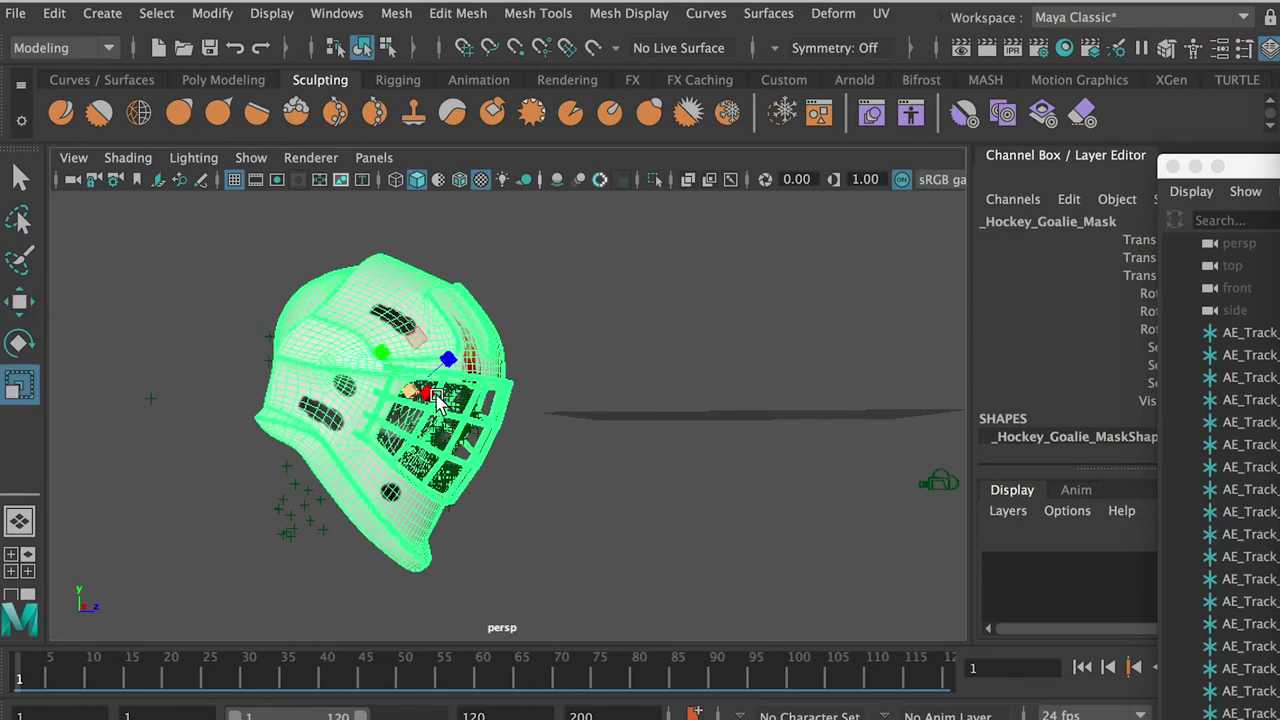
left_click_drag(488, 403, 438, 397, "alt")
mouse_move(474, 450)
left_mouse_down()
mouse_move(574, 434)
mouse_move(498, 424)
left_mouse_up()
left_click(580, 452)
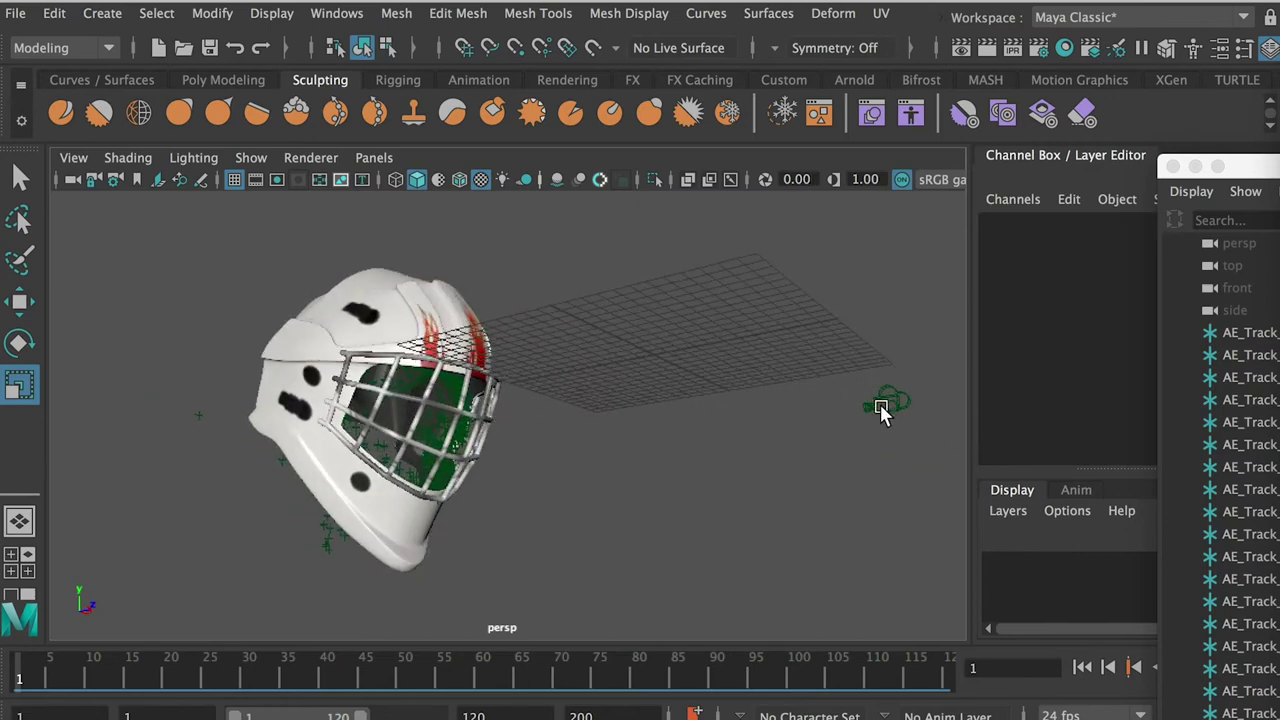
left_click_drag(668, 440, 699, 457)
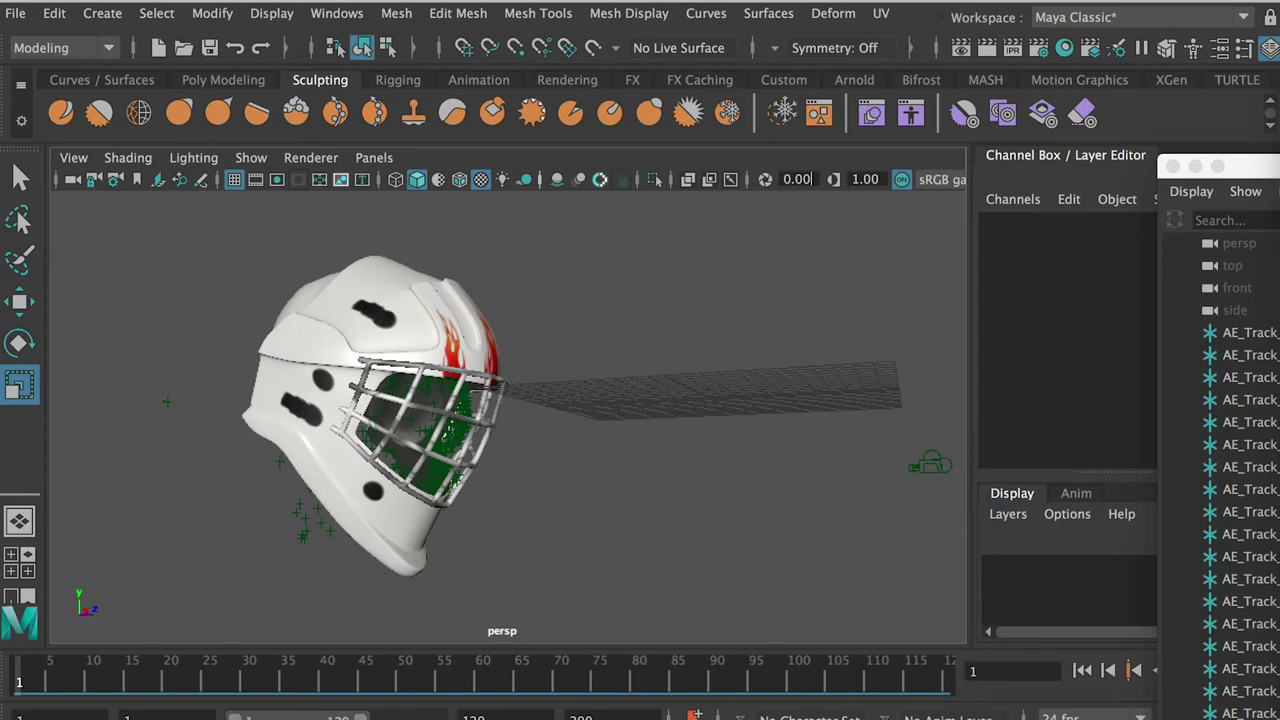
Split the workspace into two side-by-side views and make the front view look through AE_3D_Tracker_Camera.
left_click(26, 597)
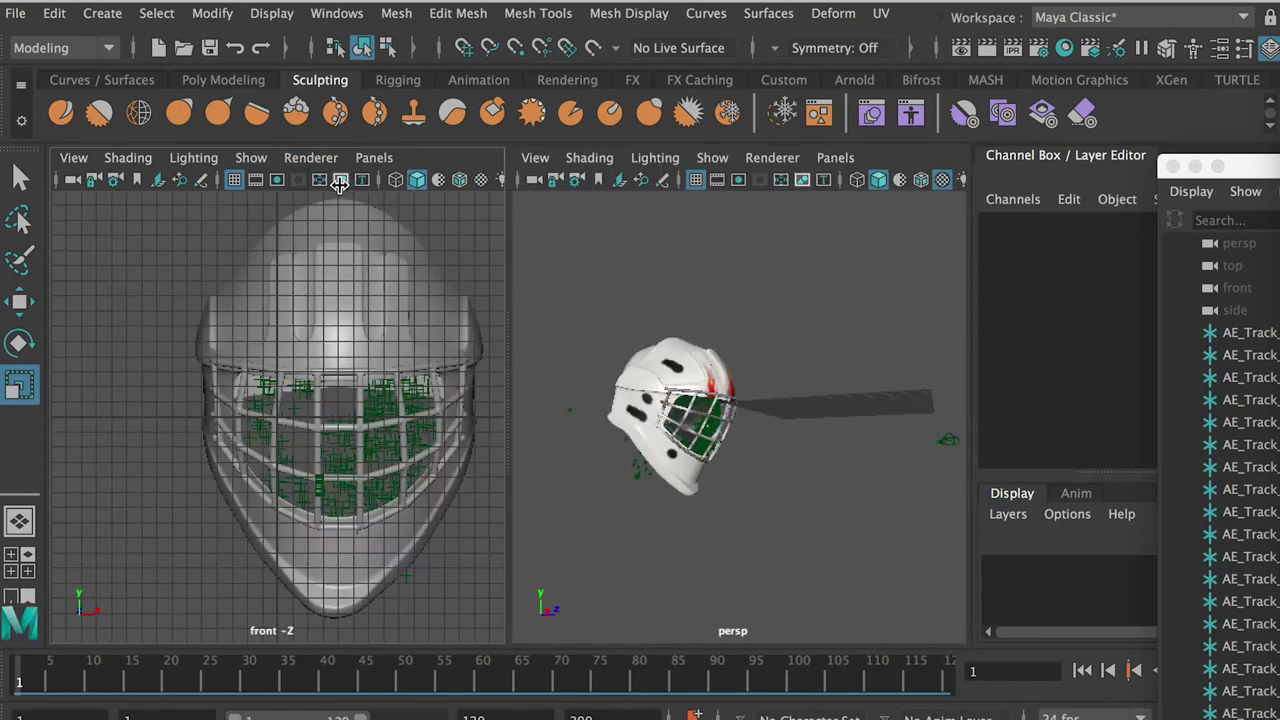
left_click(380, 157)
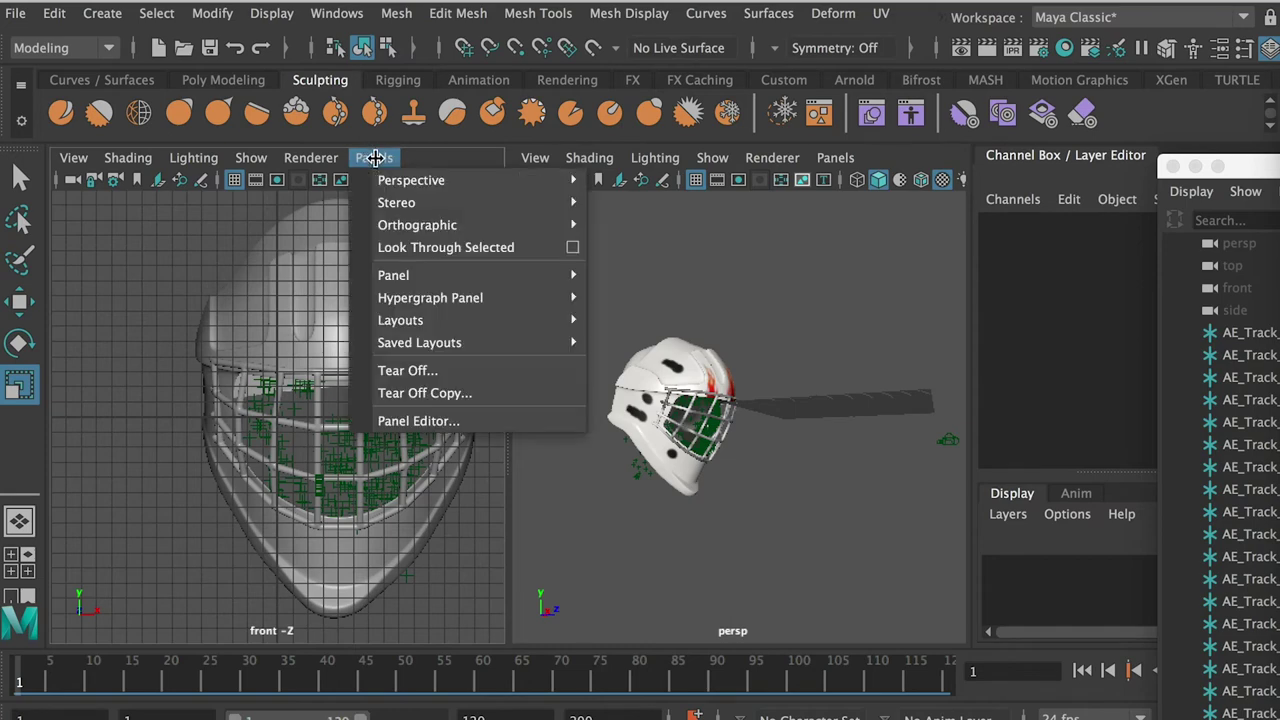
mouse_move(412, 182)
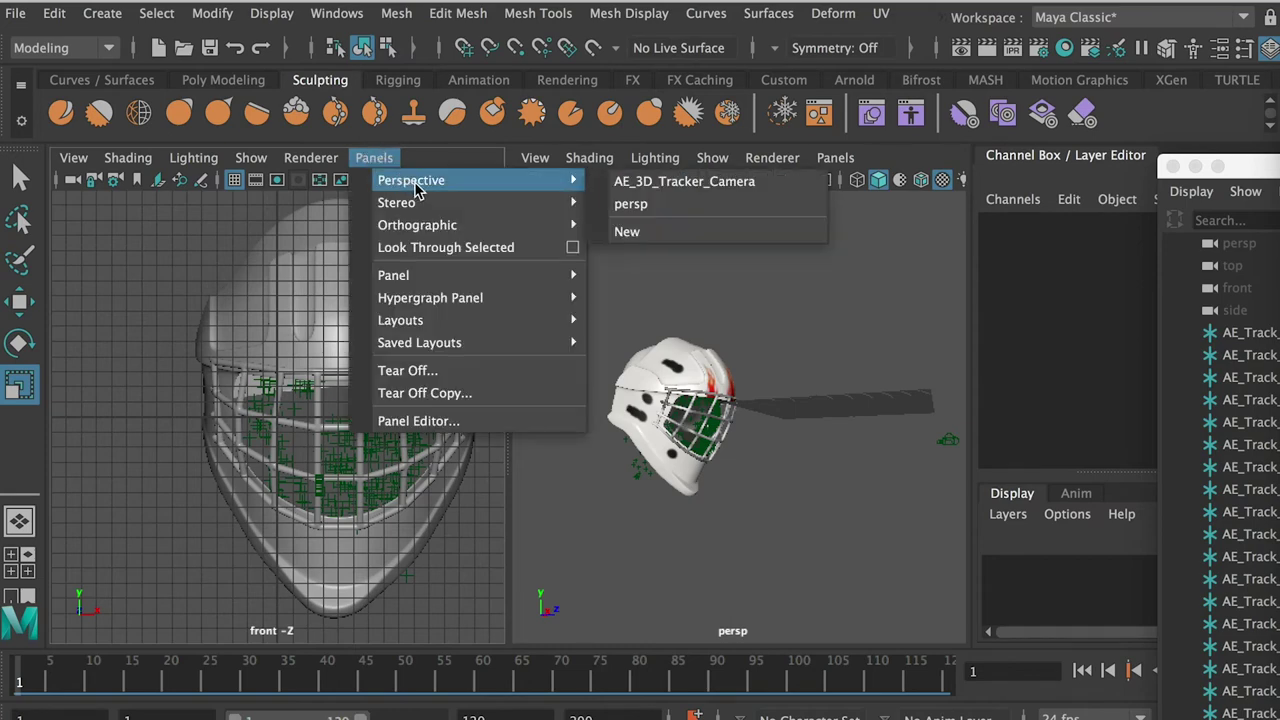
left_click(742, 183)
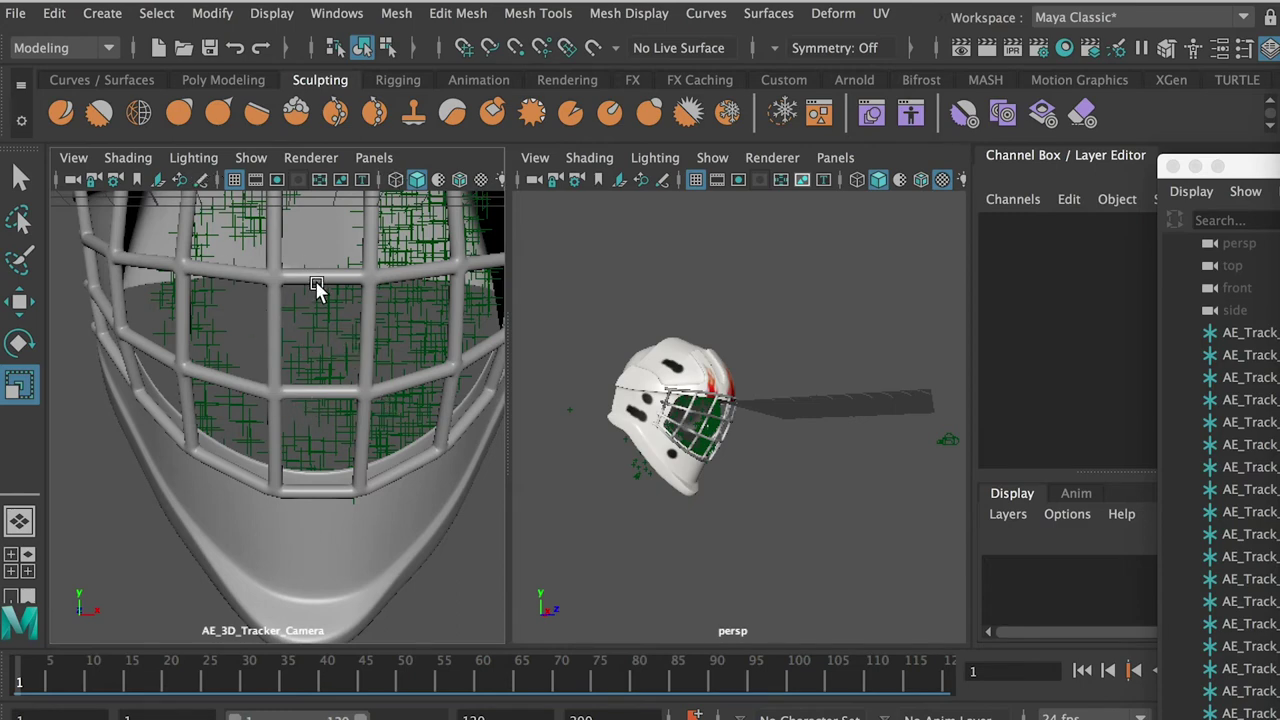
Switch to After Effects, inspect the ManFace layer and the project items, and return to Maya.
key("super+Tab")
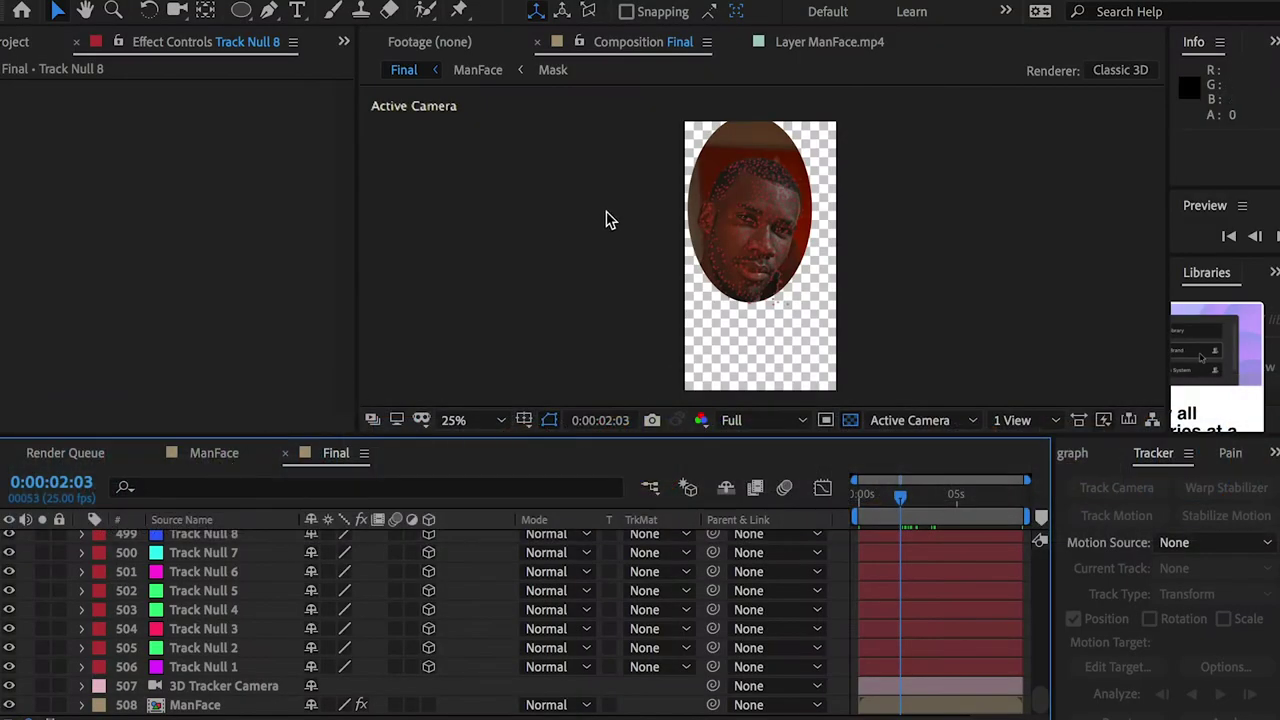
left_click(224, 707)
left_click(30, 46)
left_click(62, 311)
left_click(58, 328)
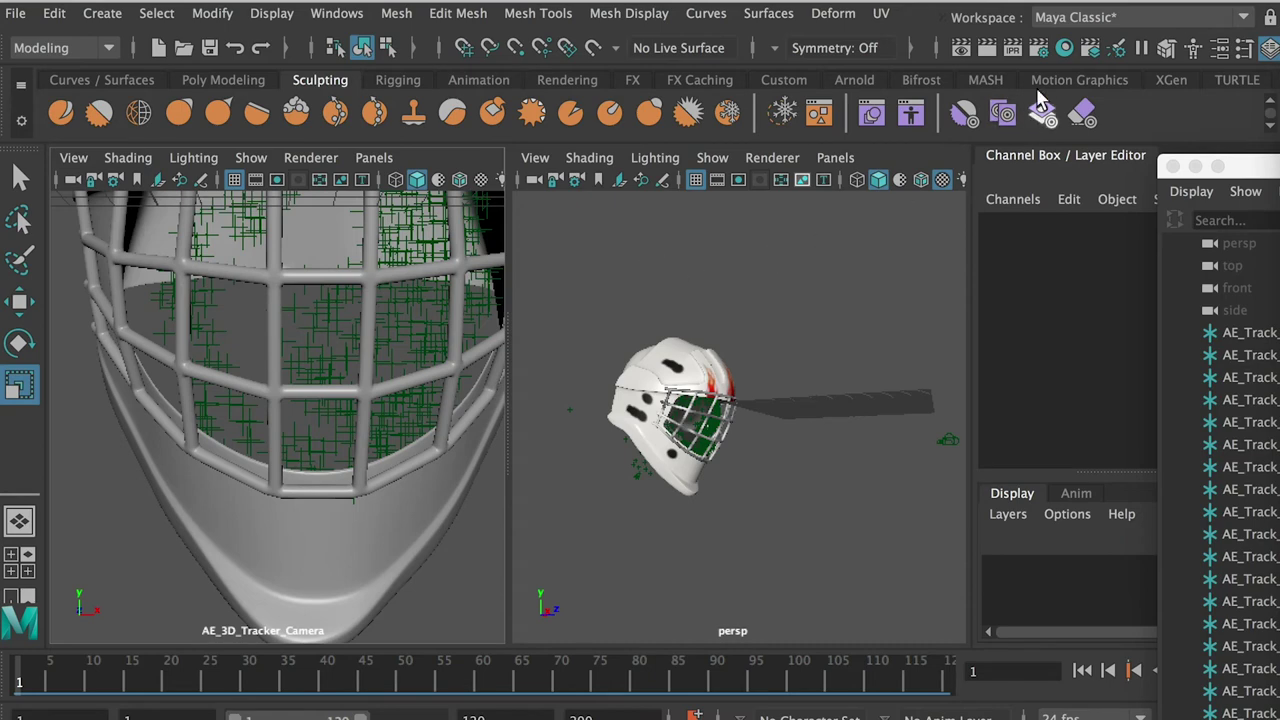
Set the render settings to jpeg image format with AE_3D_Tracker_Camera as the renderable camera.
left_click(1041, 50)
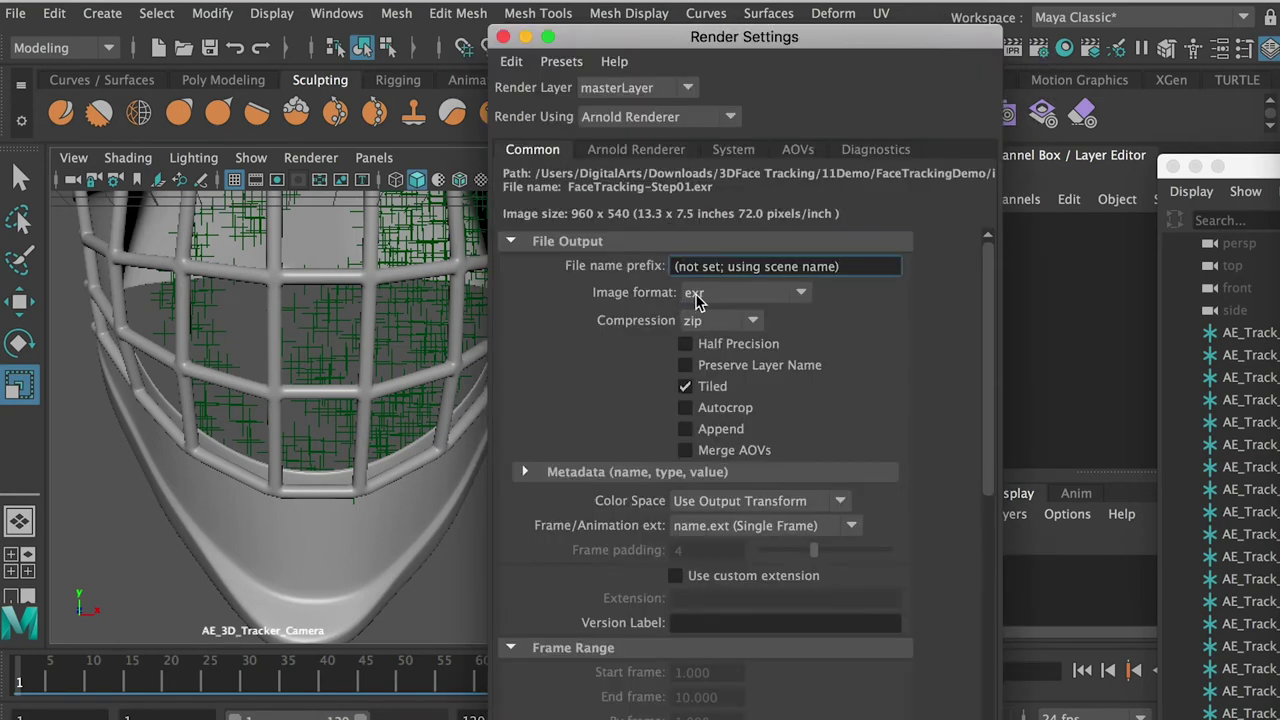
left_click(690, 294)
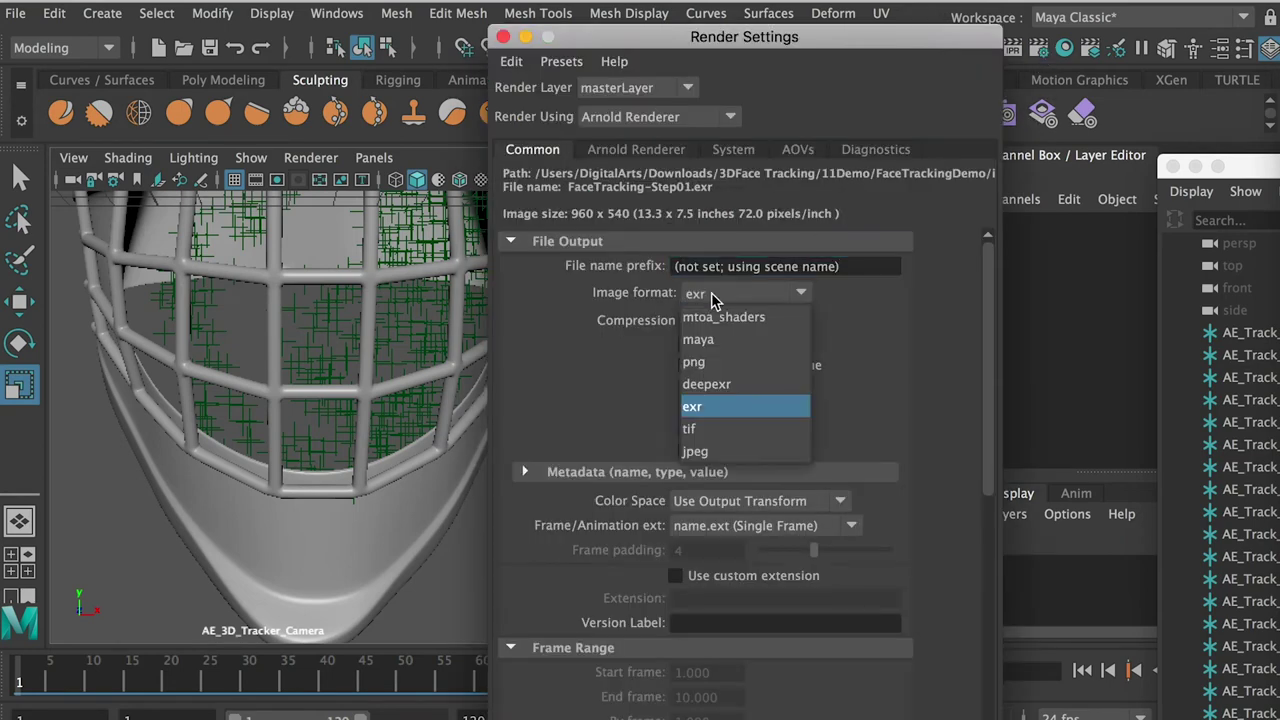
left_click(716, 456)
left_click_drag(1001, 277, 979, 492)
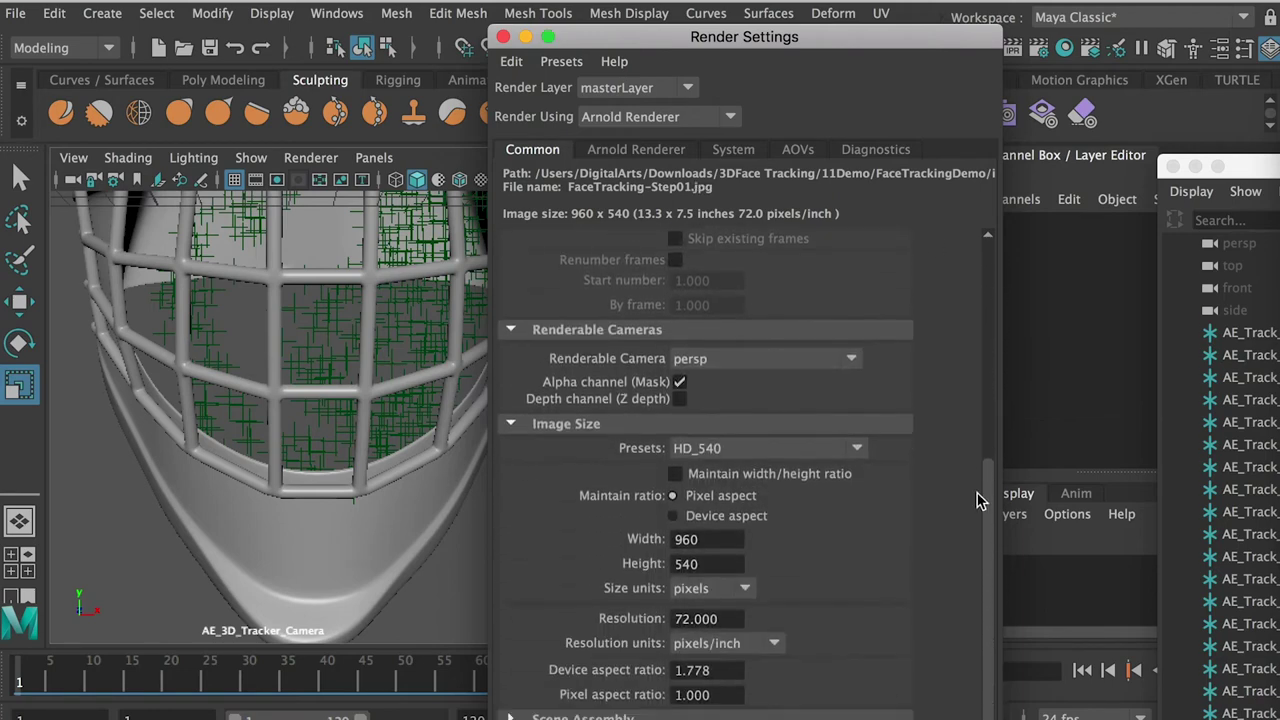
left_click(726, 357)
left_click(766, 412)
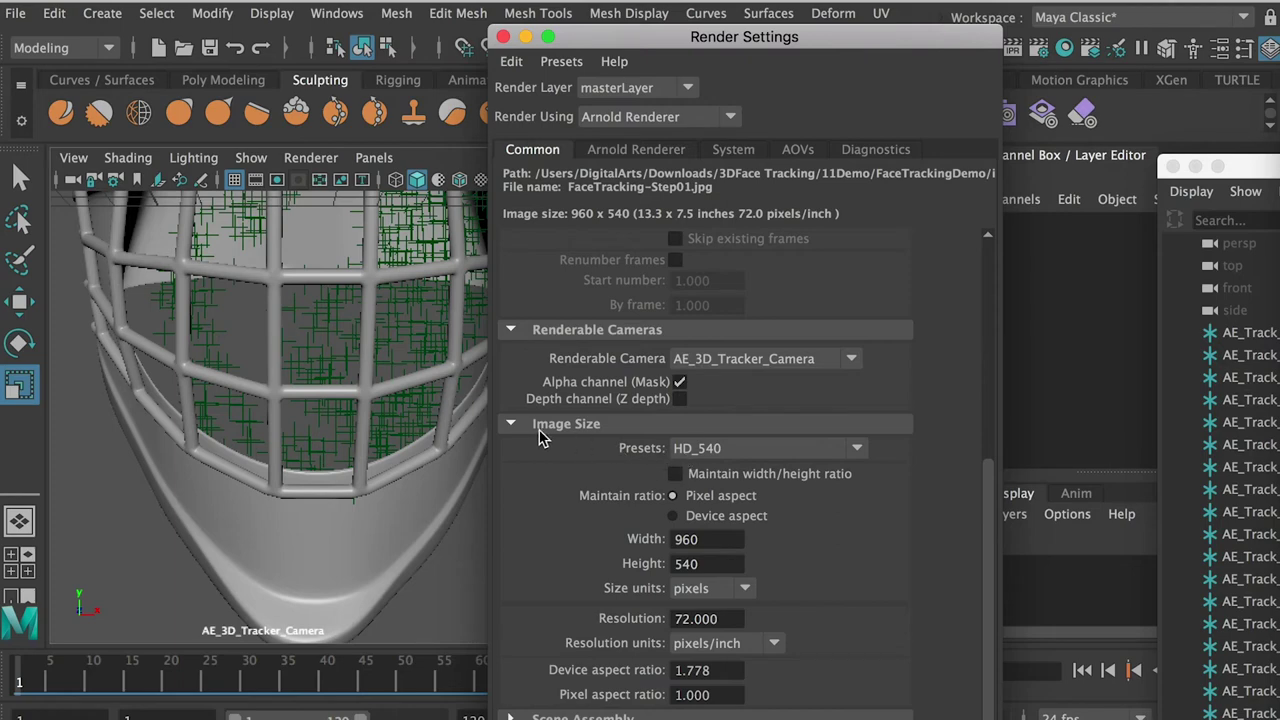
Set the render image size to 1080 pixels wide by 1920 pixels high and close the render settings.
left_click(717, 539)
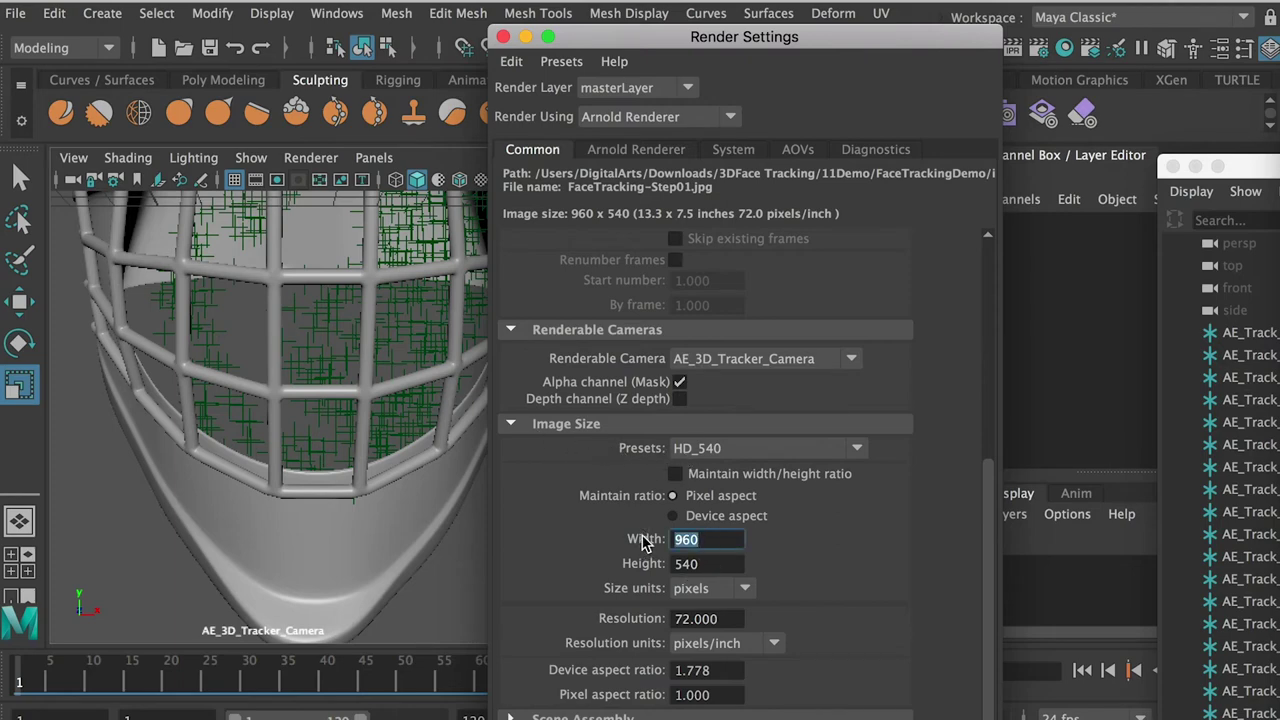
left_click(719, 564)
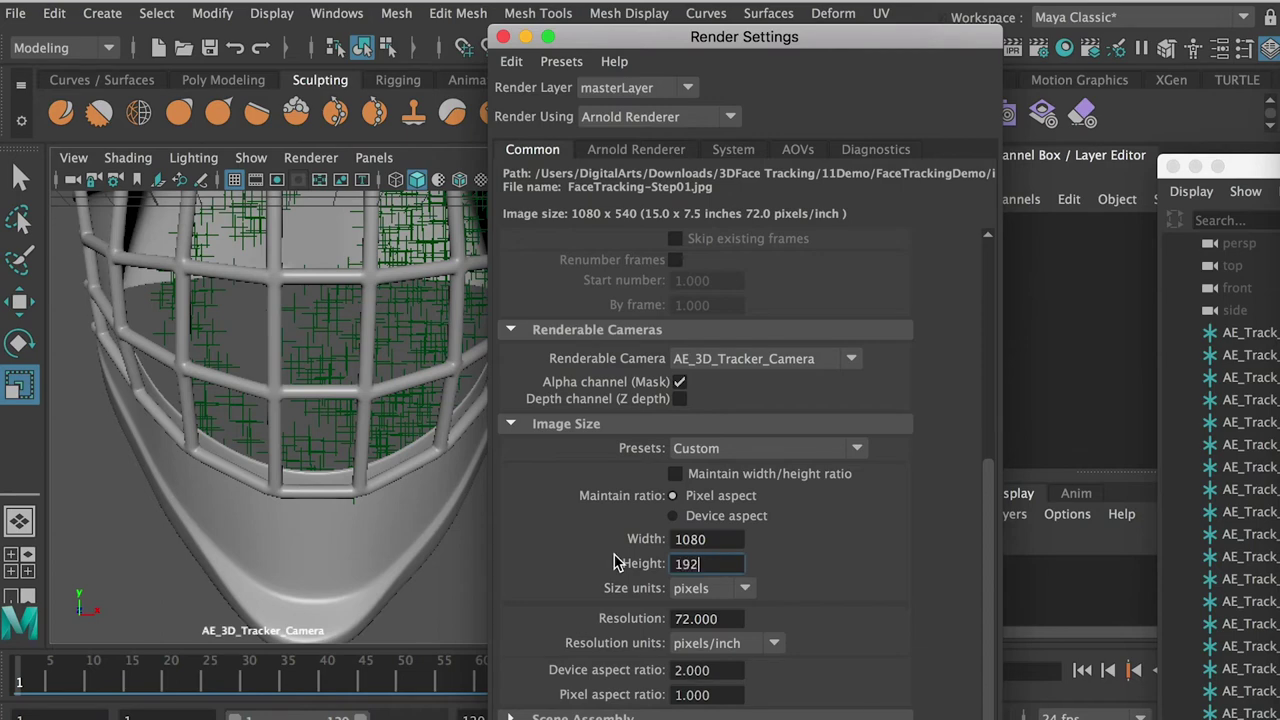
key("Return")
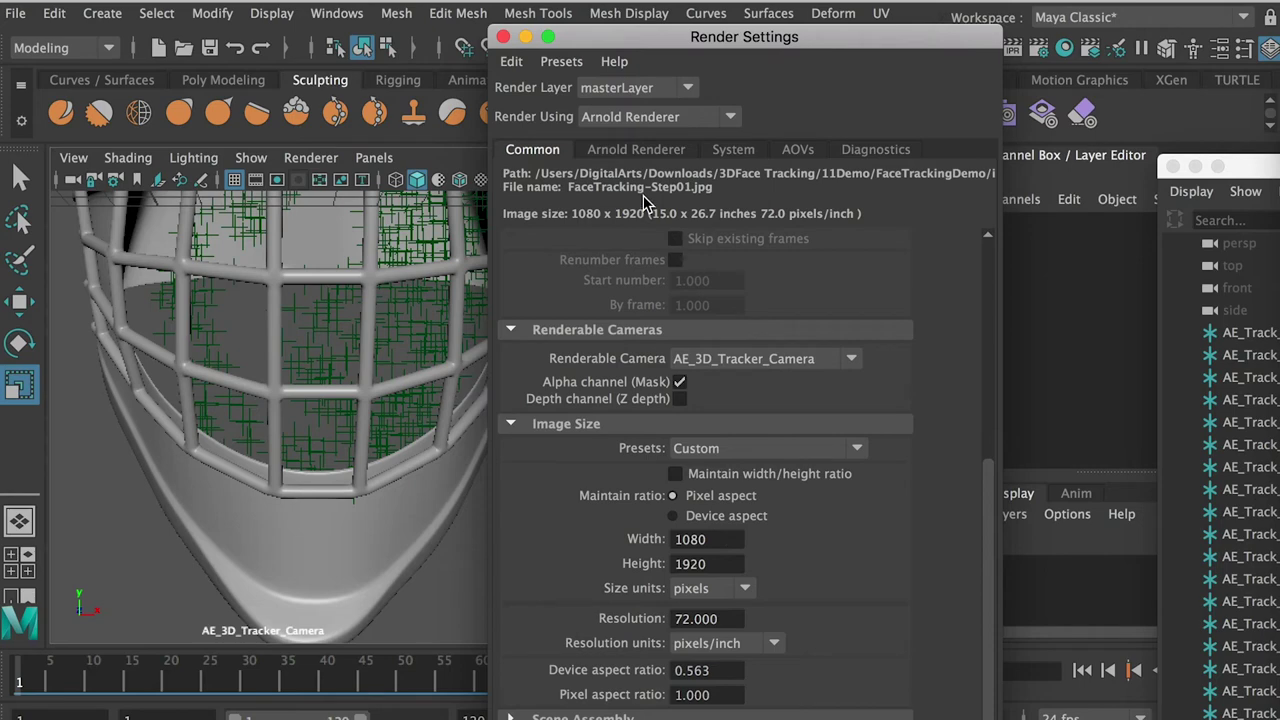
left_click(503, 37)
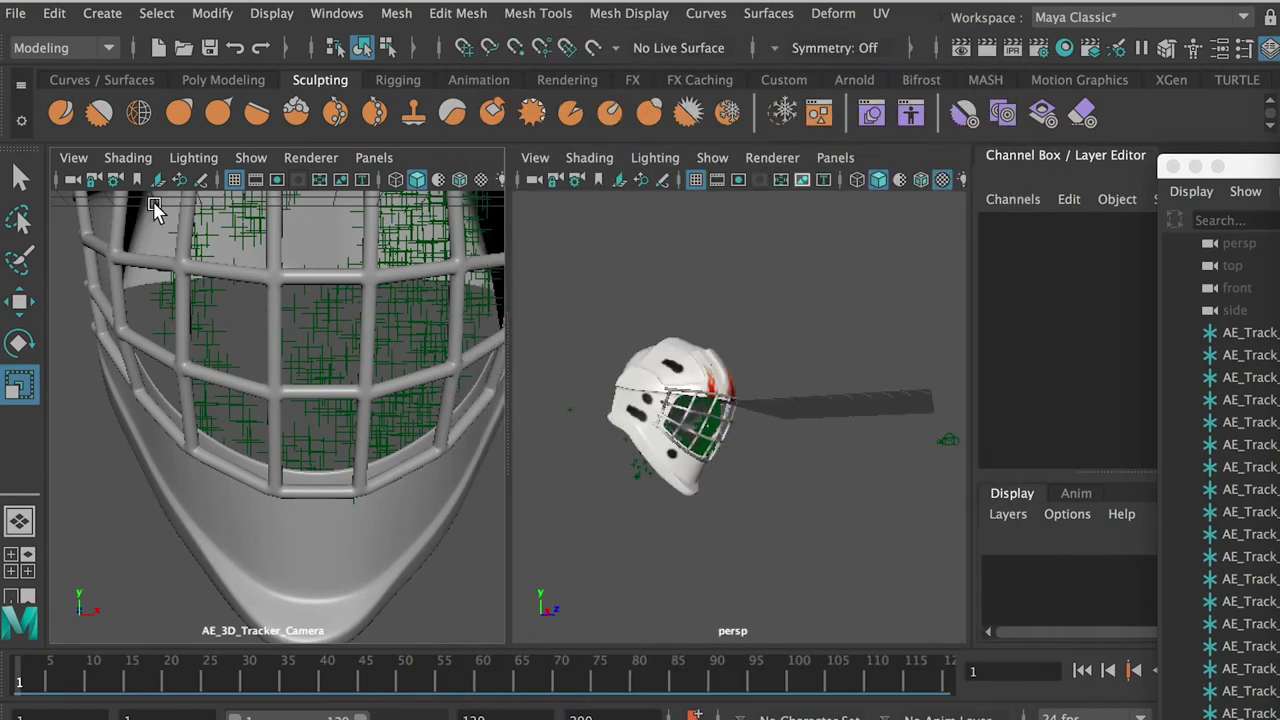
Show the resolution gate in the AE_3D_Tracker_Camera view and display the mask with its textures.
left_click(73, 158)
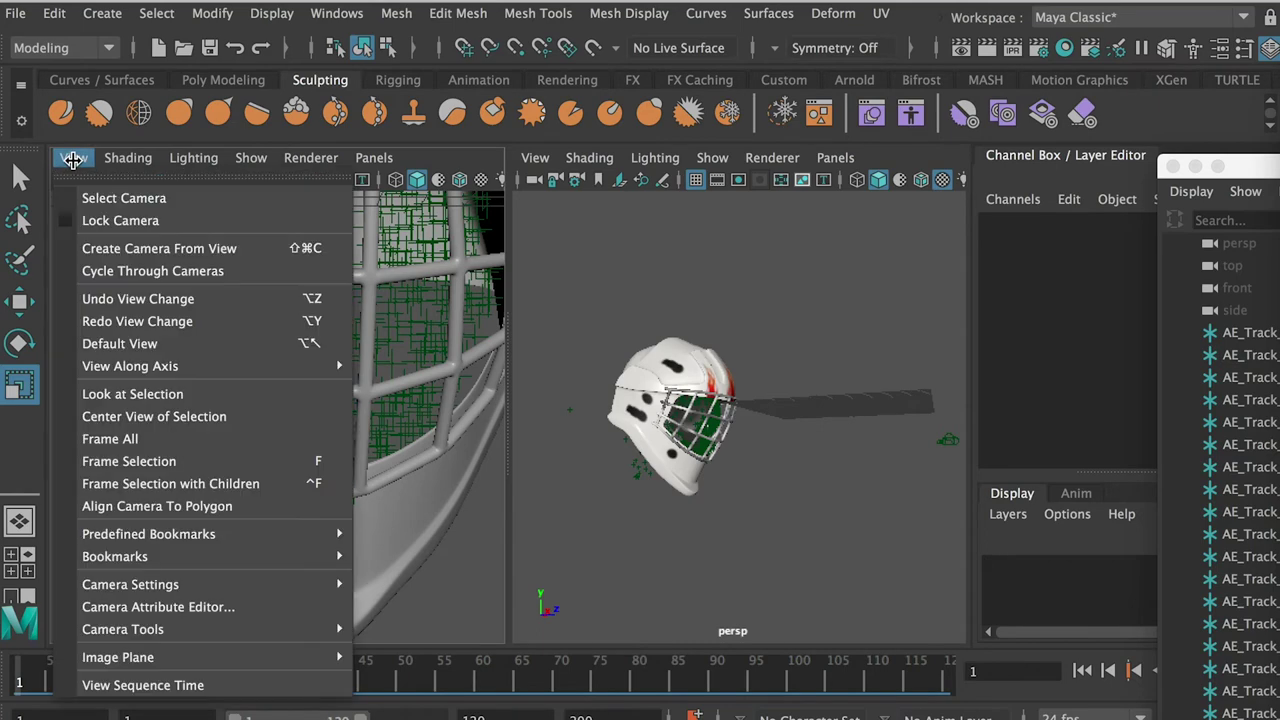
mouse_move(174, 590)
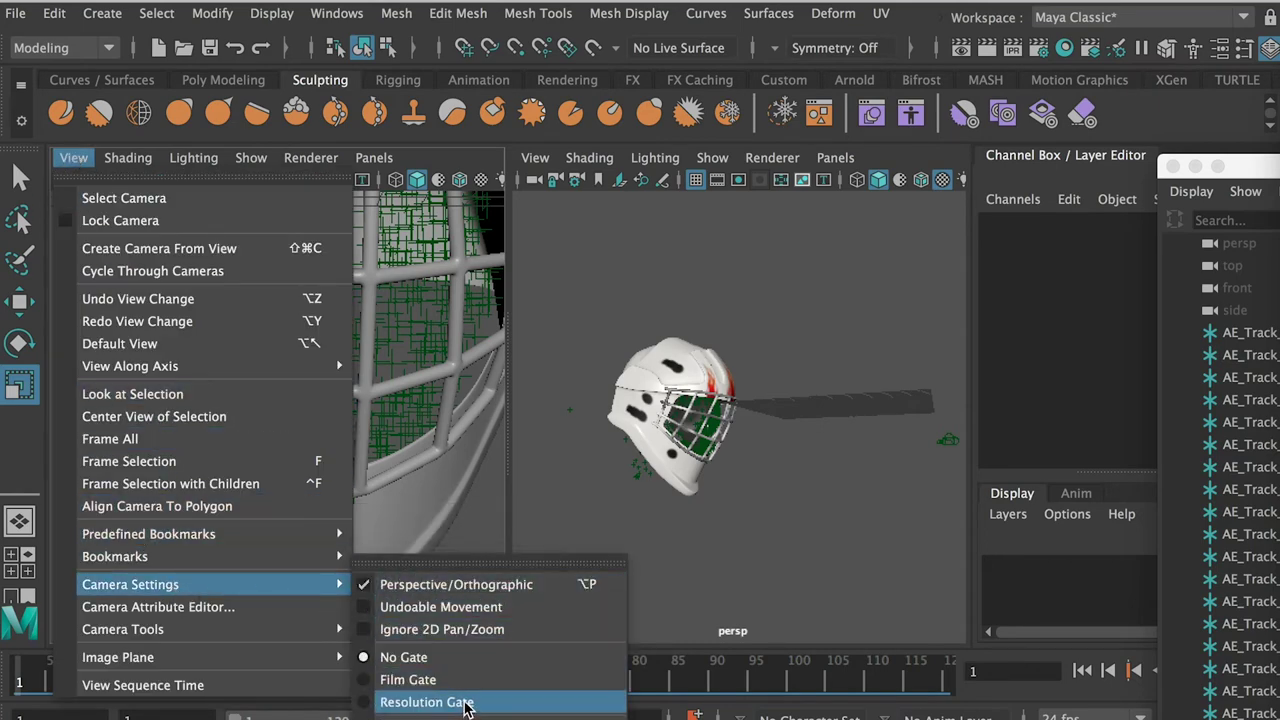
left_click(466, 704)
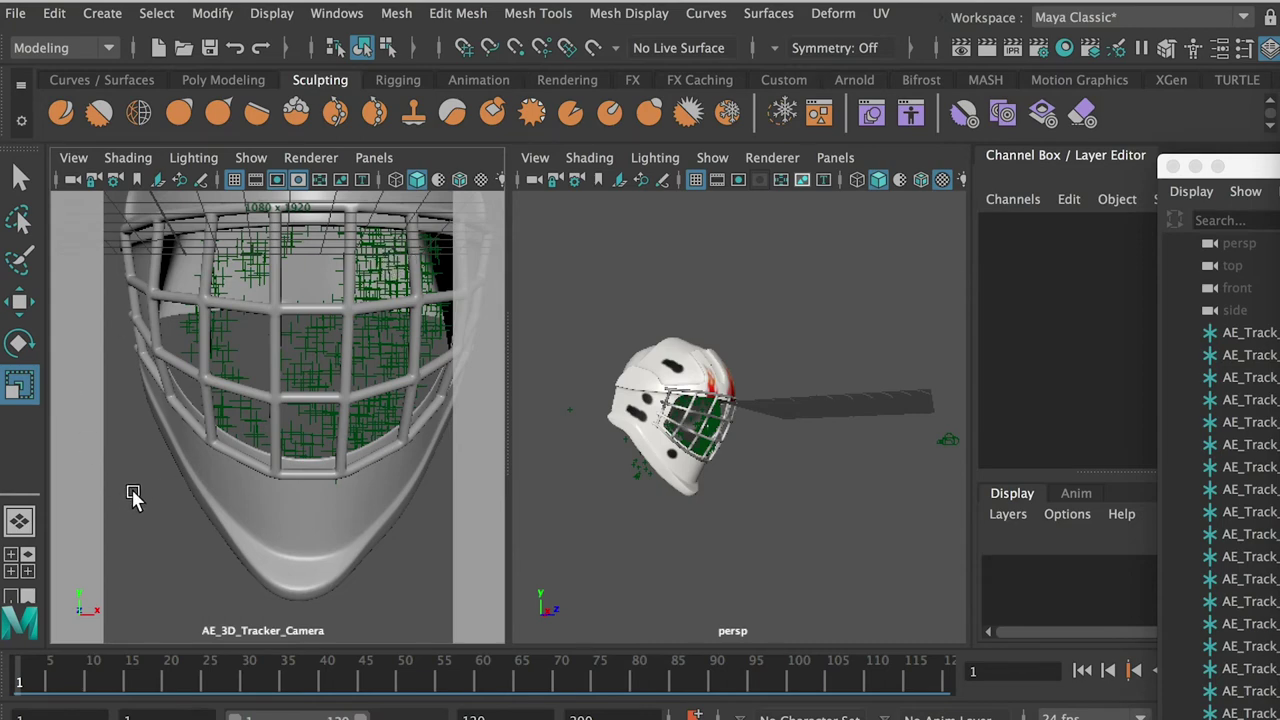
key("6")
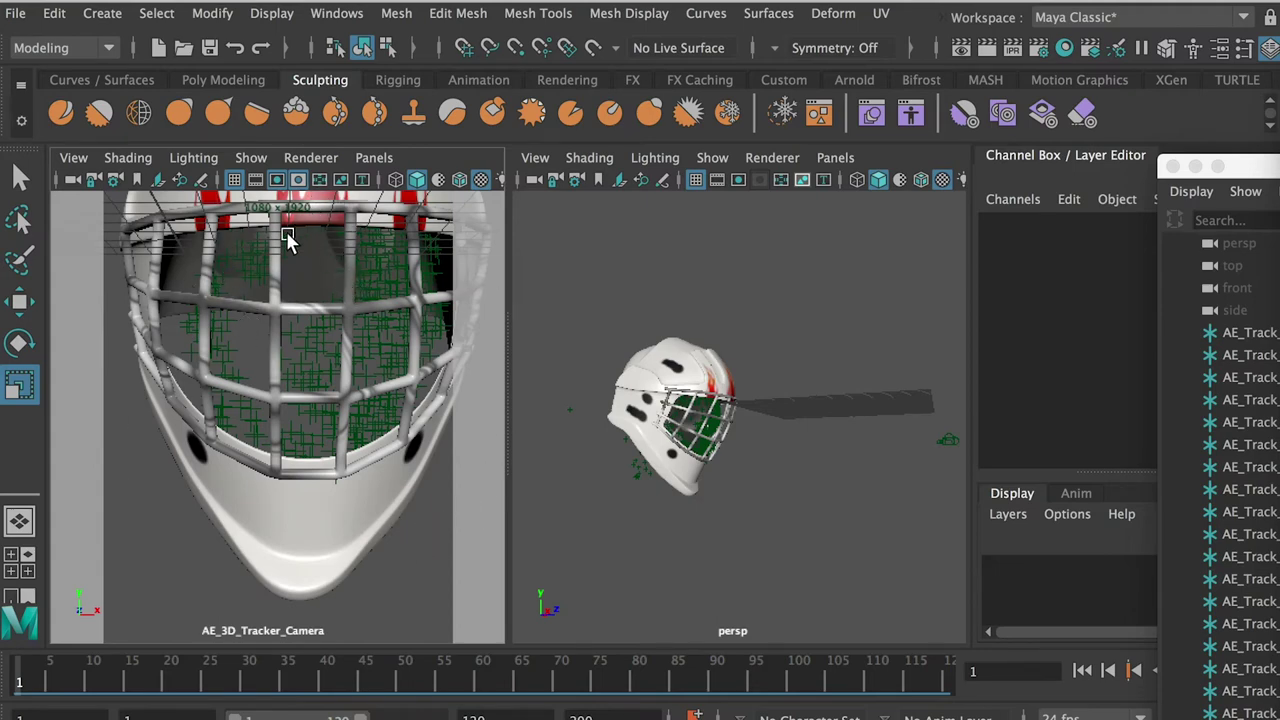
Playblast the maximized tracker camera view over the time slider range at render settings size, then review and close the movie.
key("space")
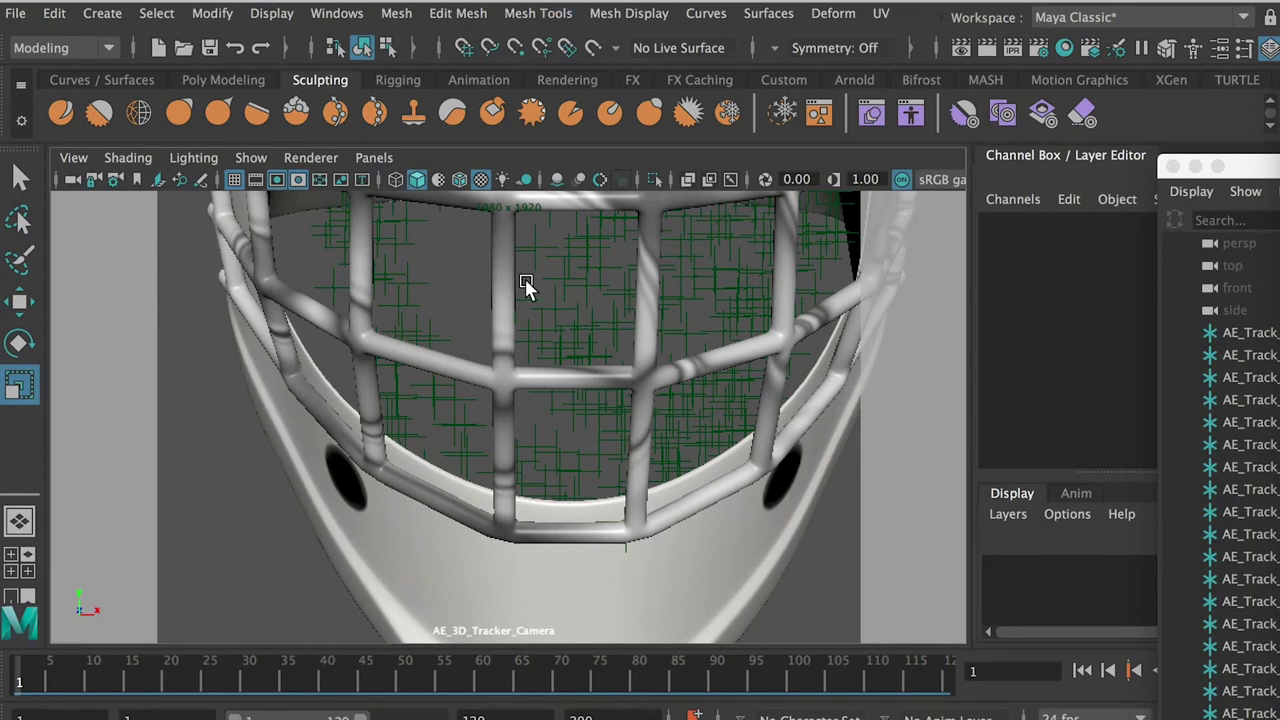
left_click(345, 18)
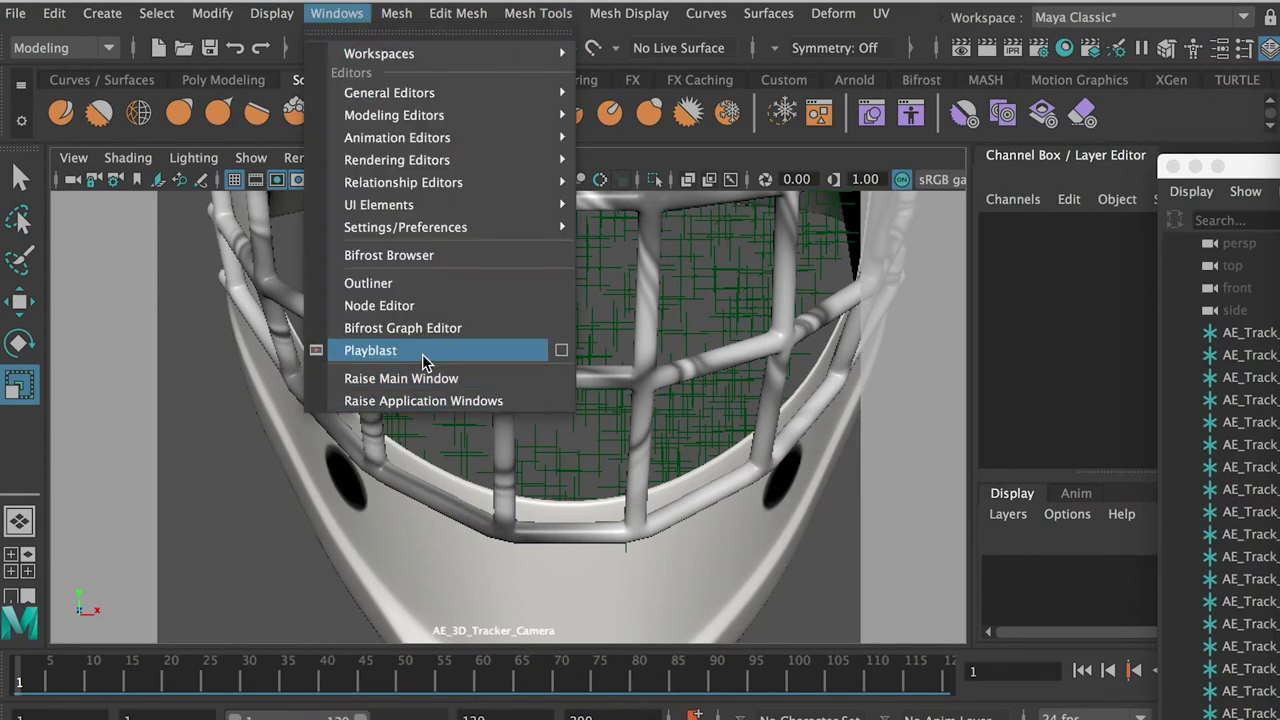
left_click(558, 351)
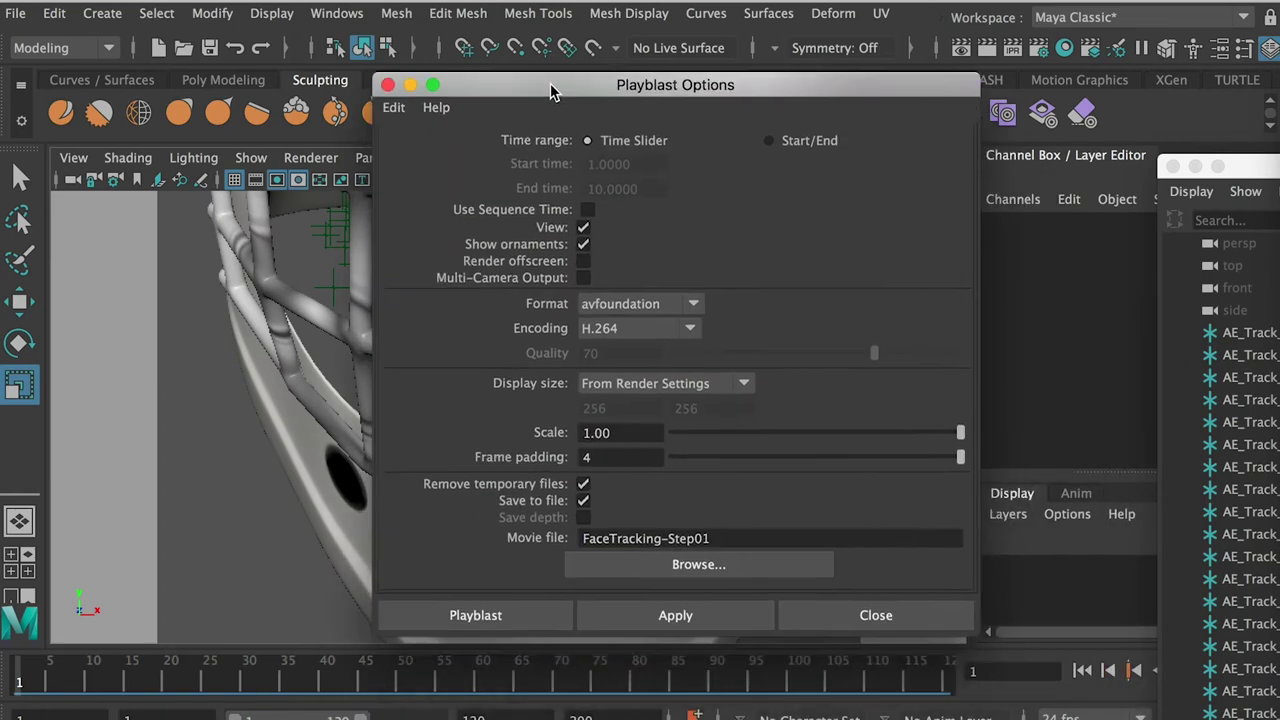
left_click(478, 596)
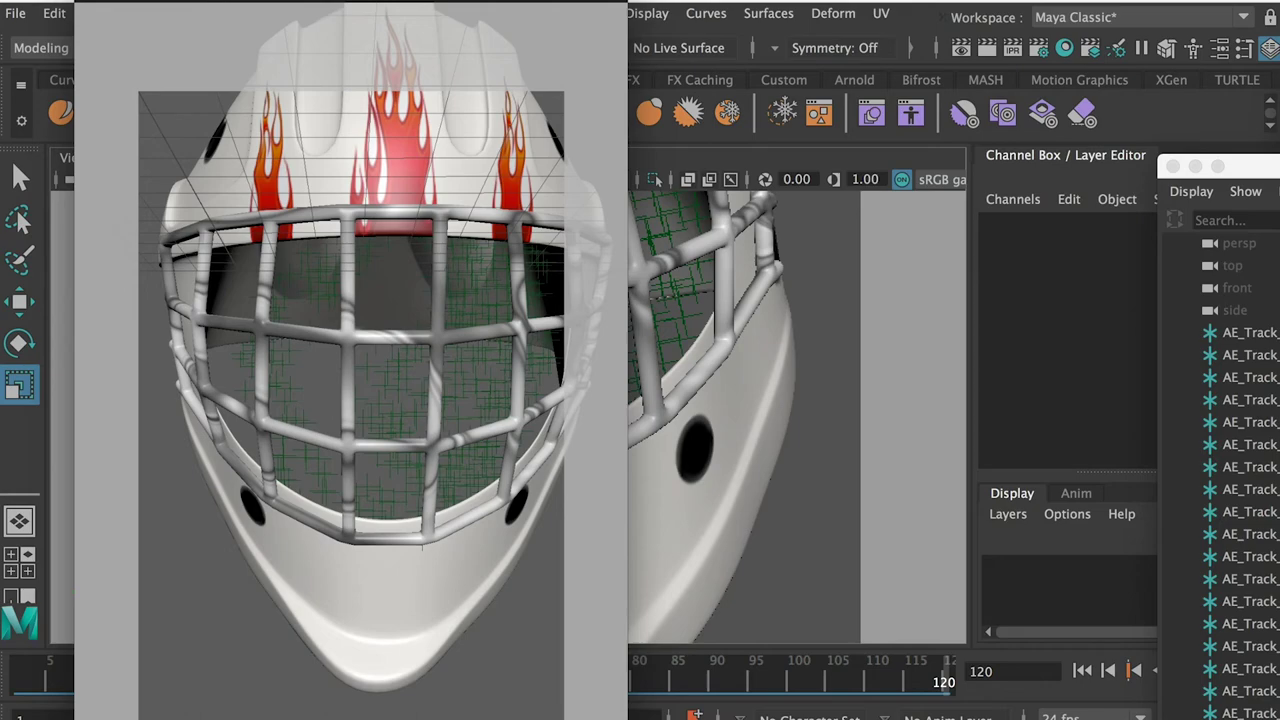
left_click_drag(624, 637, 485, 588)
mouse_move(169, 612)
left_mouse_down()
mouse_move(432, 606)
mouse_move(183, 600)
mouse_move(491, 606)
mouse_move(153, 606)
left_mouse_up()
left_click(88, 4)
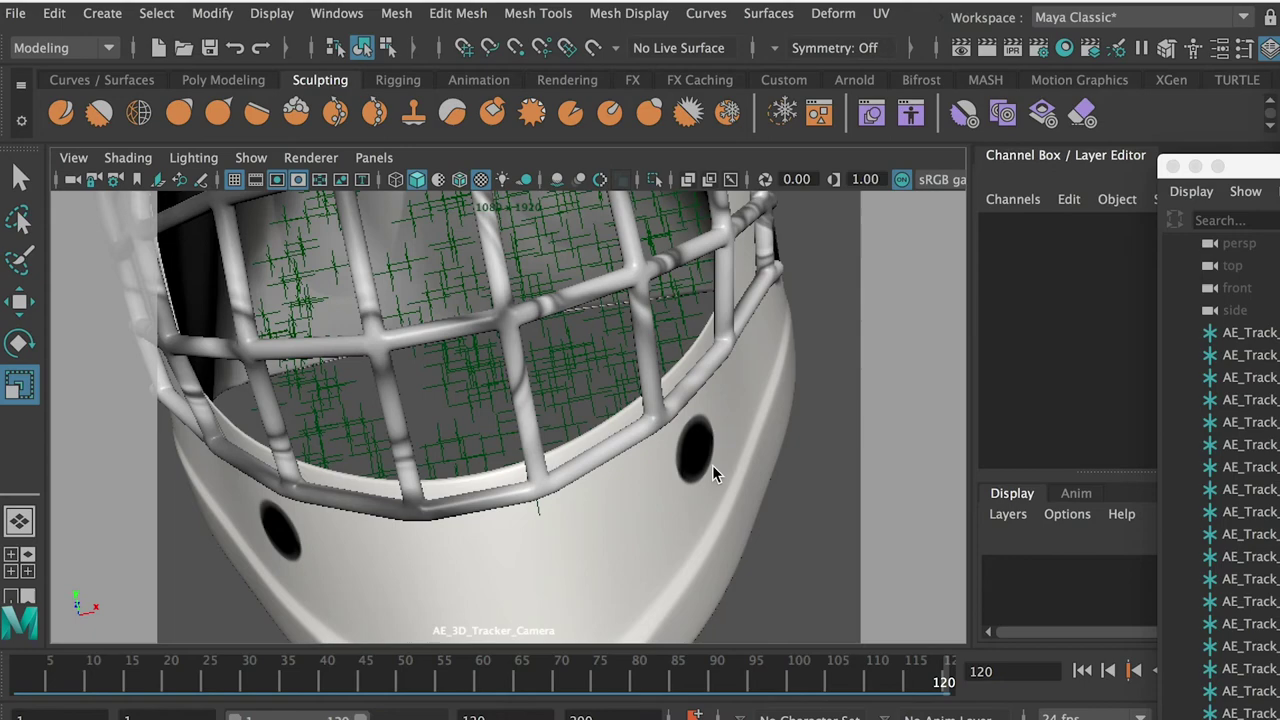
Return to the two side-by-side views and create a polygon sphere.
key("space")
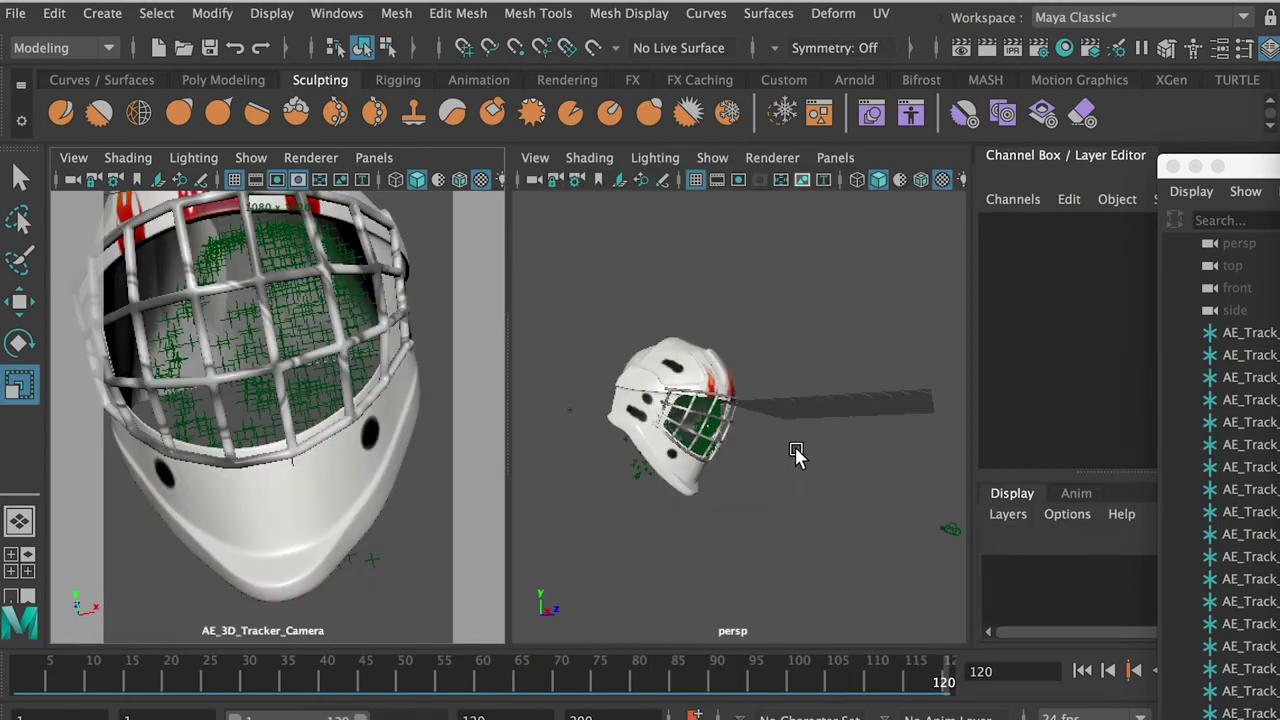
scroll(678, 367, "up", 5)
left_click_drag(678, 367, 771, 454)
scroll(771, 454, "down", 5)
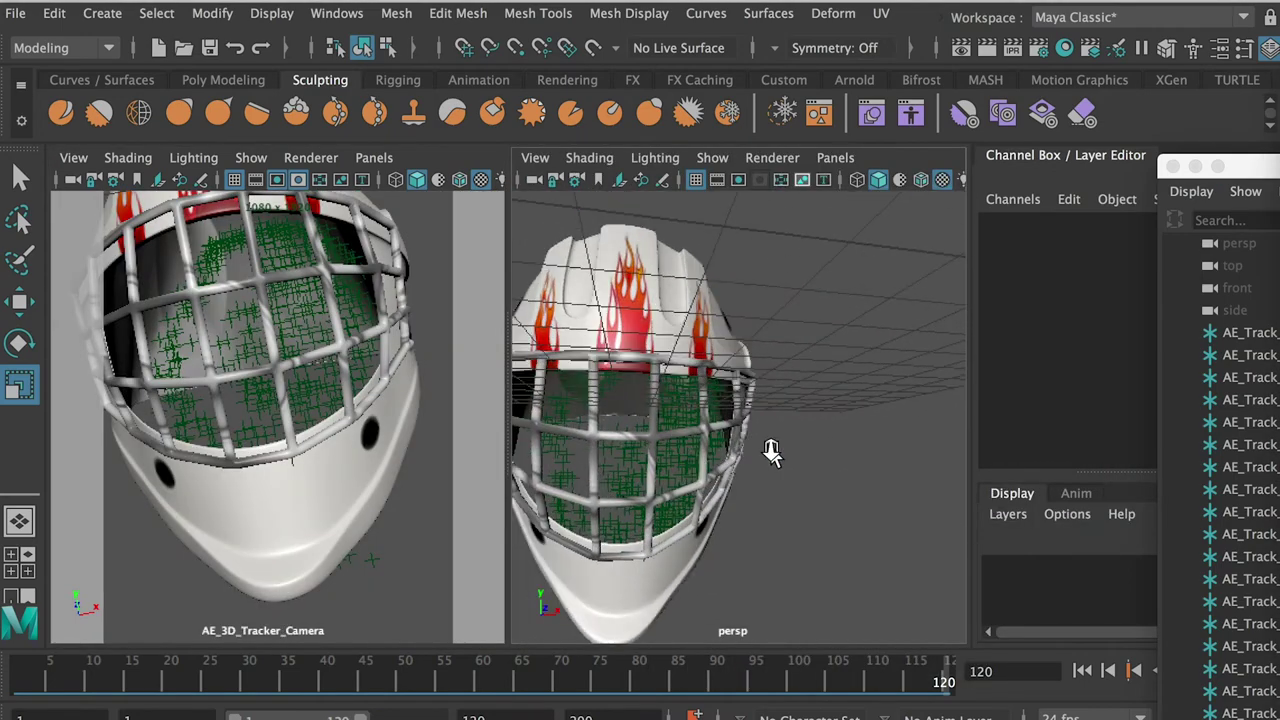
left_click(158, 13)
mouse_move(102, 13)
mouse_move(245, 95)
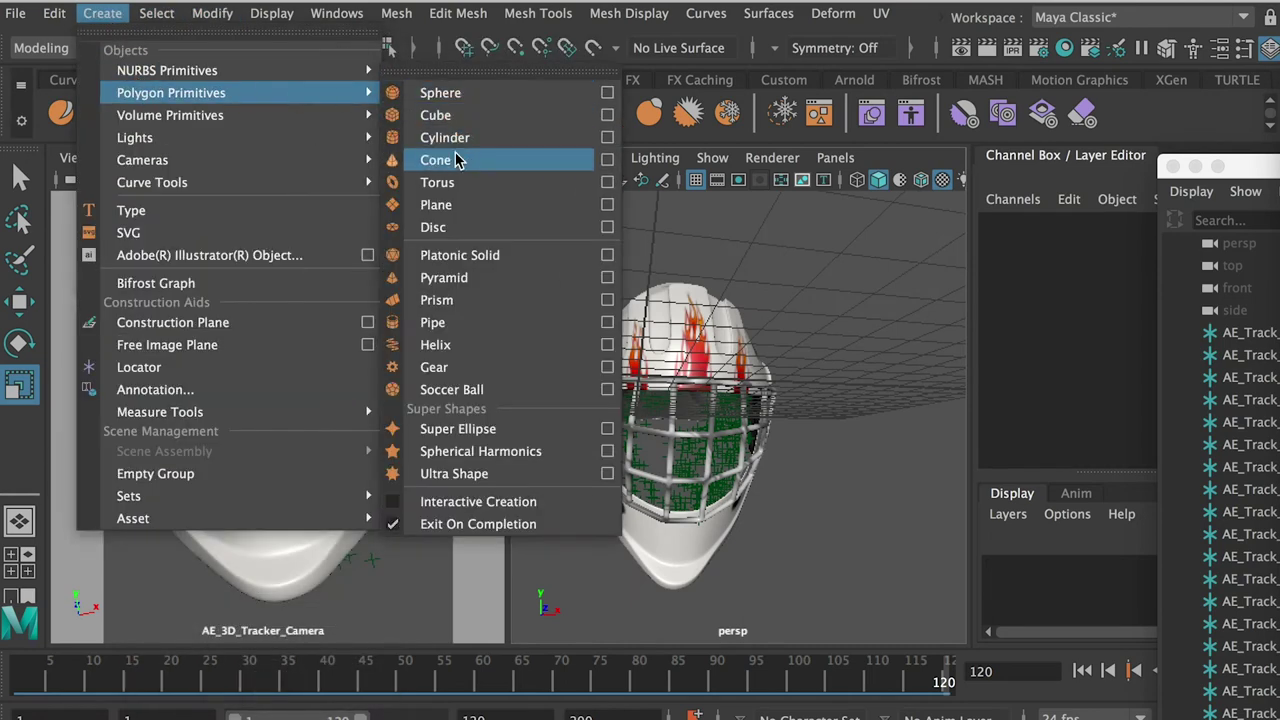
left_click(451, 93)
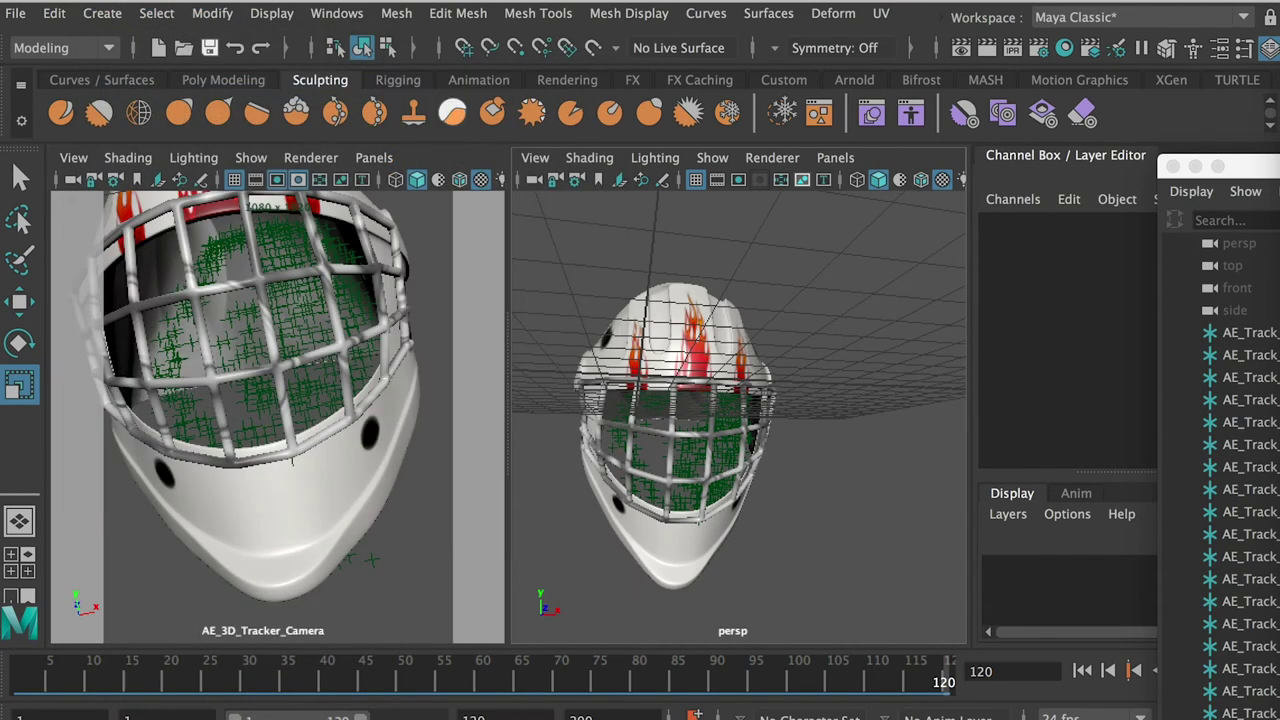
Move the sphere from the grid into the goalie mask and scale it up to roughly fill the face area.
left_click_drag(631, 387, 797, 430)
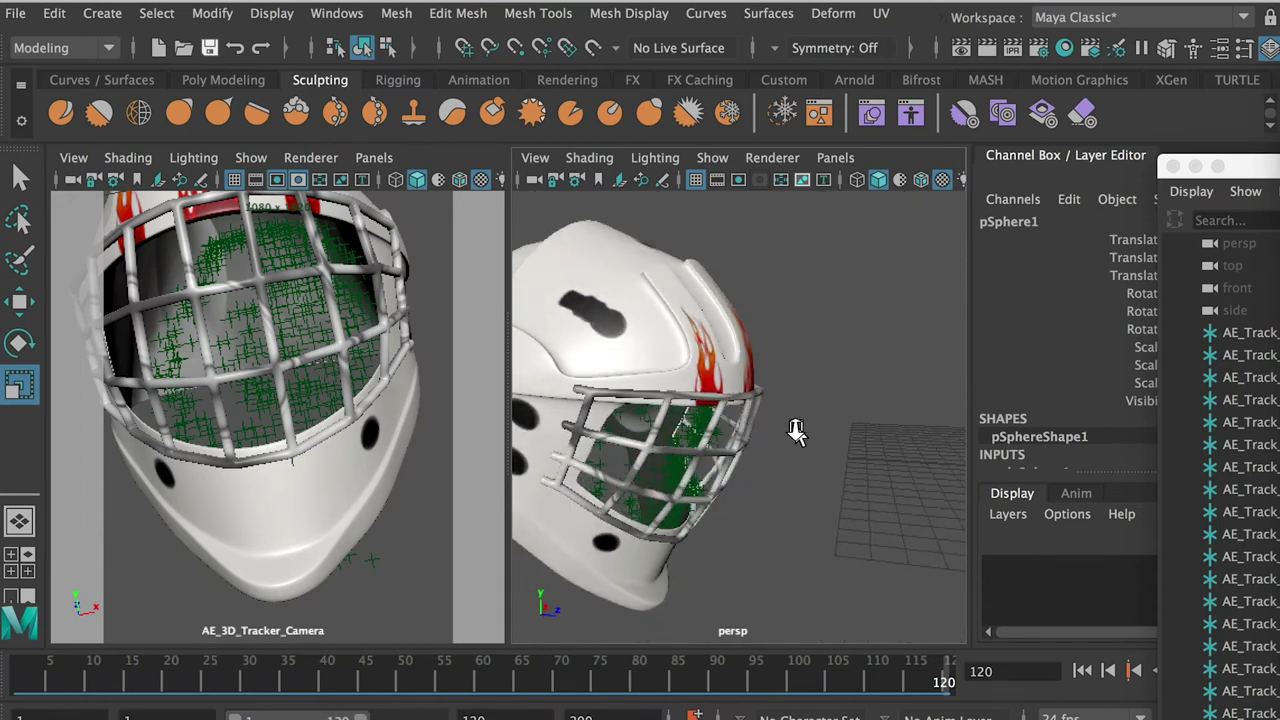
scroll(797, 430, "down", 10)
key("w")
scroll(700, 417, "up", 5)
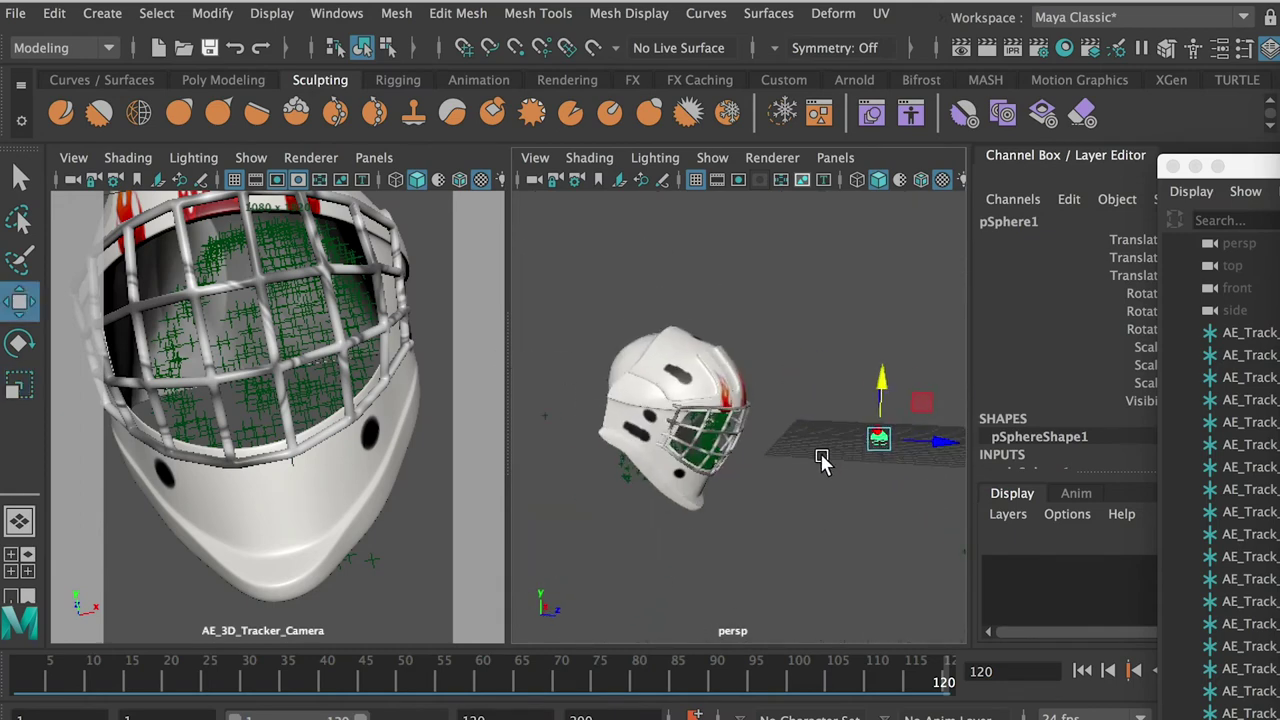
scroll(880, 430, "down", 2)
left_click_drag(866, 430, 737, 430)
key("v")
key("r")
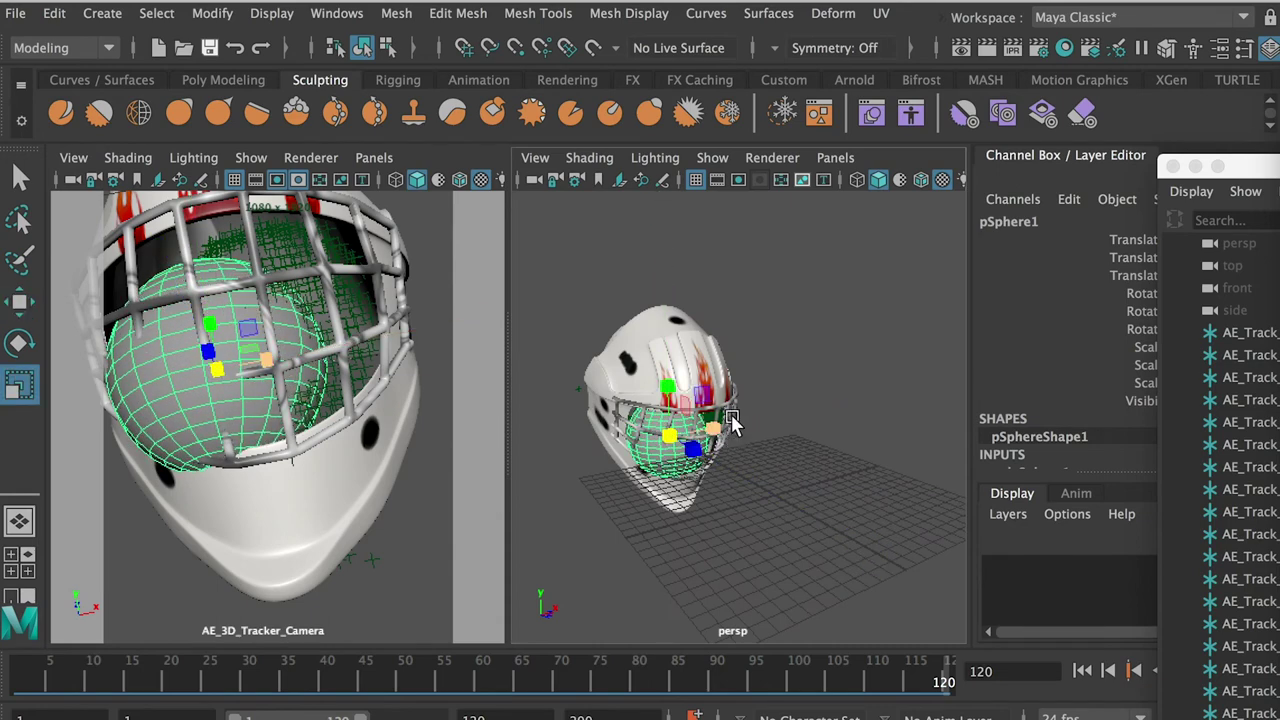
Stretch the sphere vertically and reposition it in the middle of the face opening behind the cage.
left_click_drag(665, 302, 739, 461)
left_click_drag(667, 440, 664, 408)
left_click_drag(717, 489, 778, 458)
key("w")
left_click_drag(530, 453, 598, 436)
left_click_drag(677, 434, 679, 386)
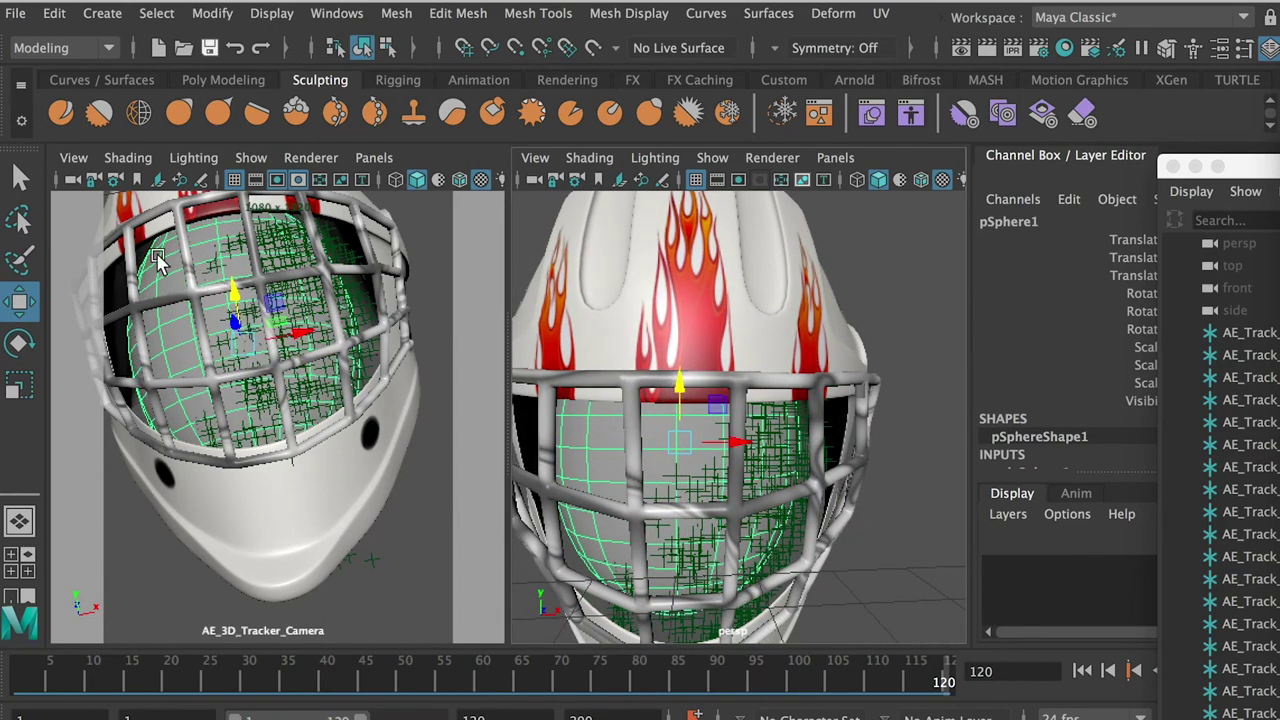
Widen the sphere and shift it upward and in depth so it fills the opening behind the cage.
key("r")
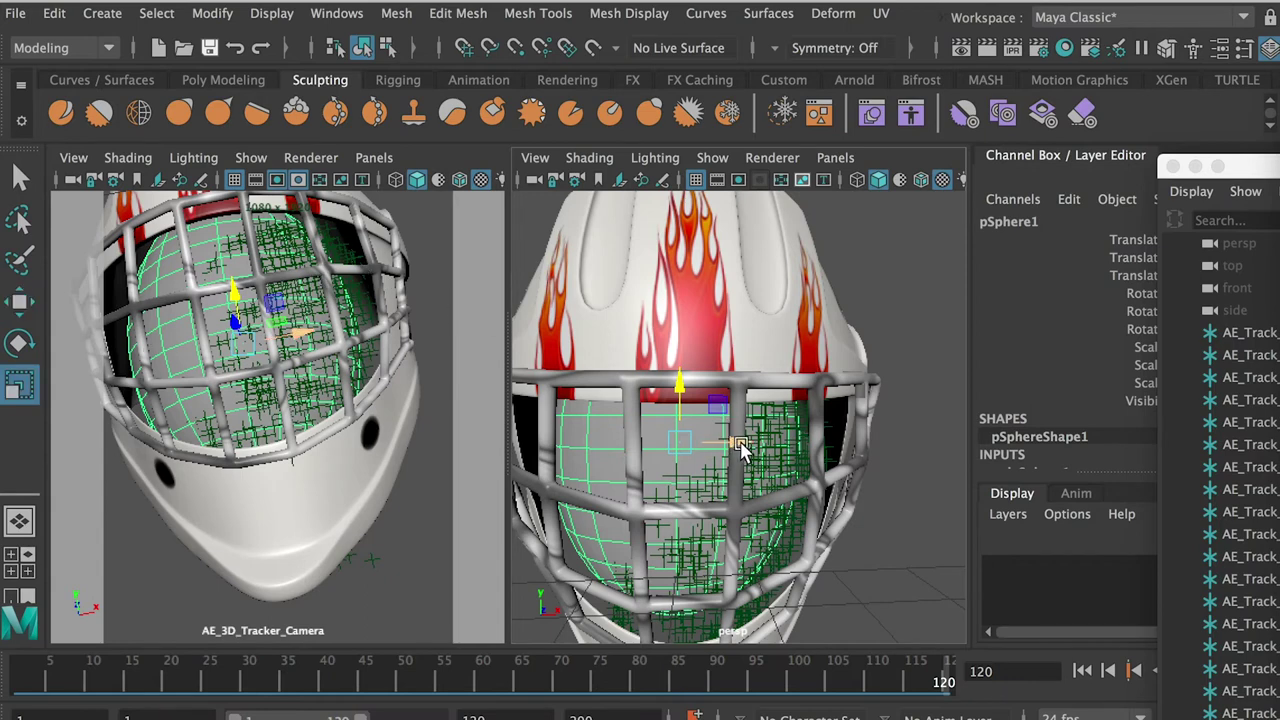
left_click_drag(728, 440, 742, 445)
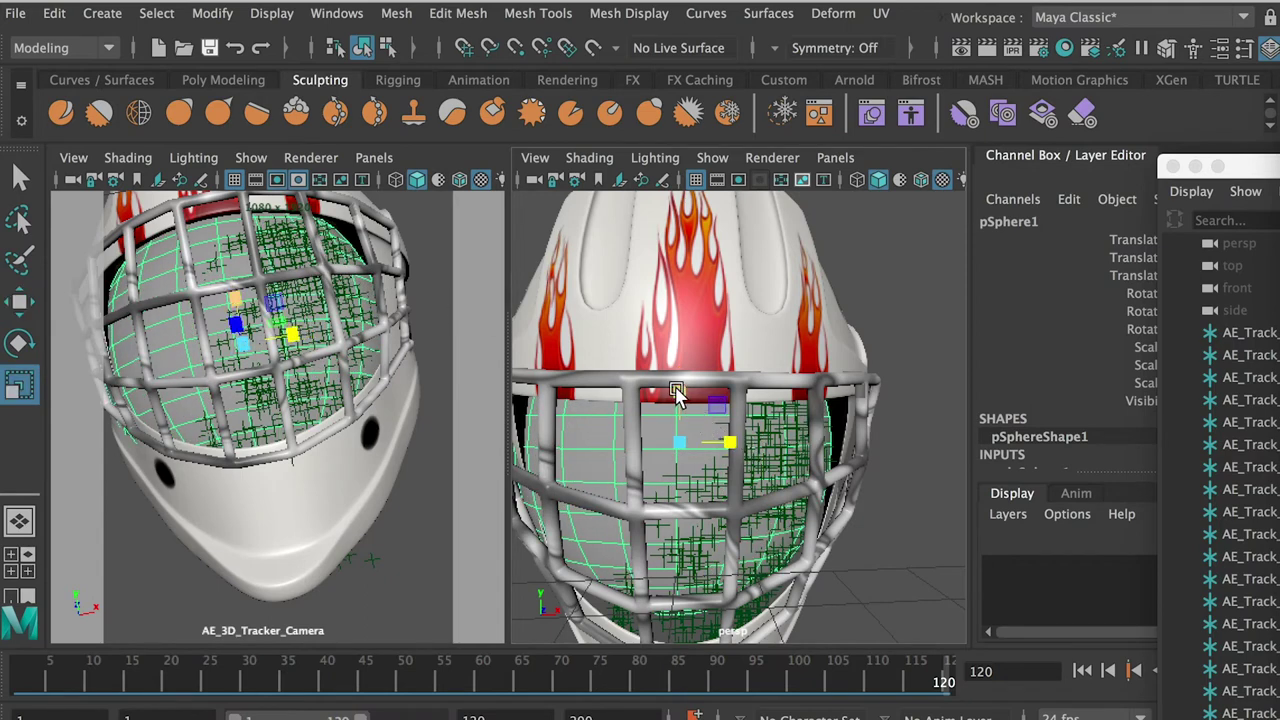
key("w")
left_click_drag(680, 388, 607, 406)
left_click_drag(842, 400, 838, 475)
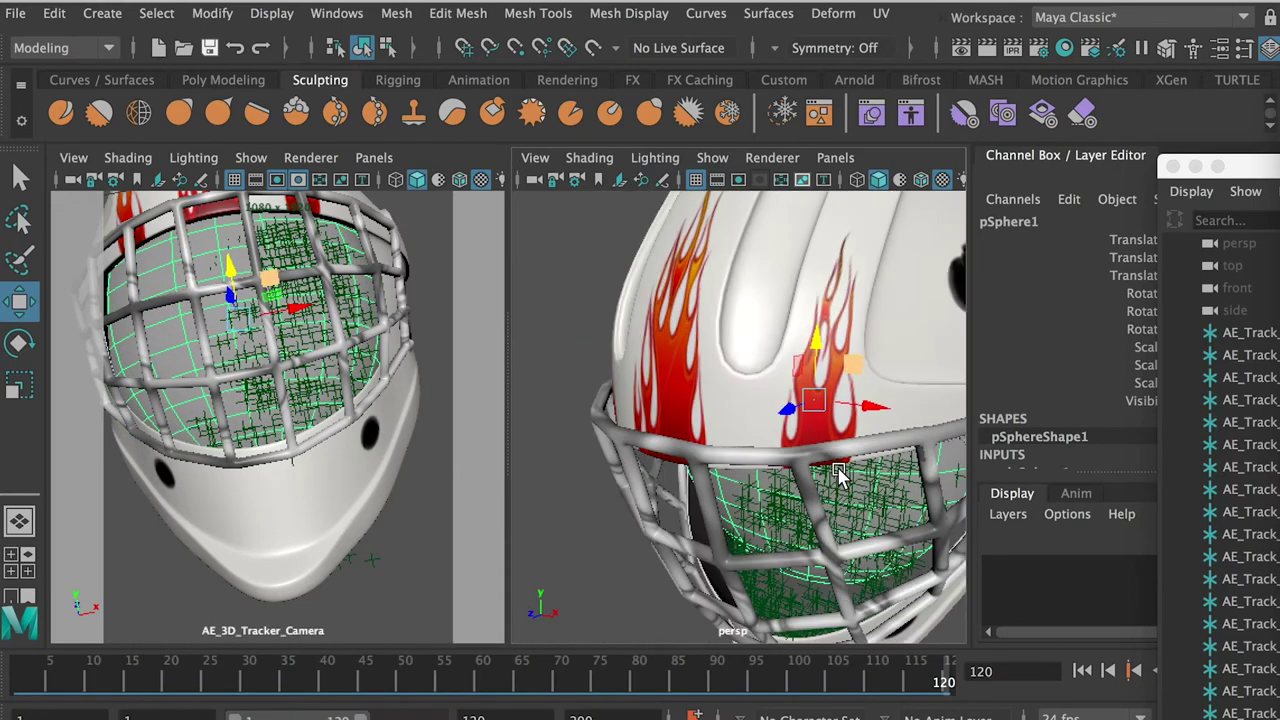
left_click_drag(788, 410, 829, 406)
left_click_drag(754, 445, 797, 440, "alt")
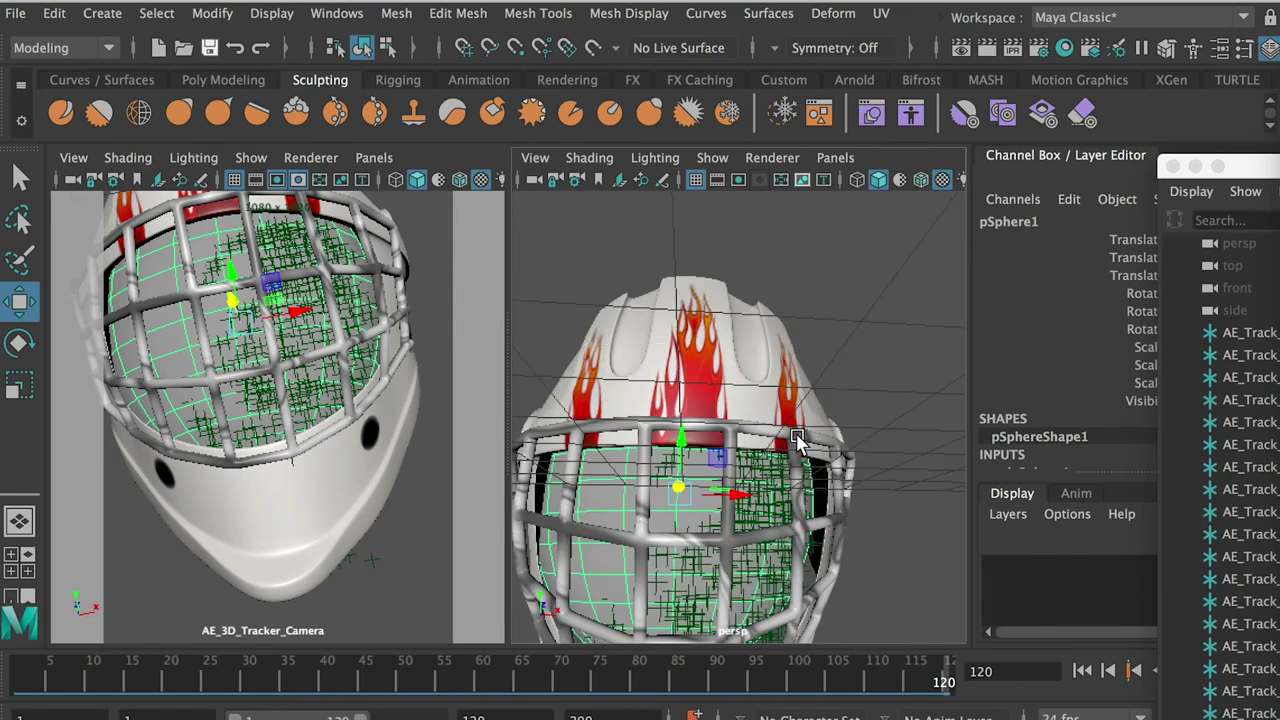
Open the Hypershade and create a new Lambert material.
left_click(337, 13)
mouse_move(398, 162)
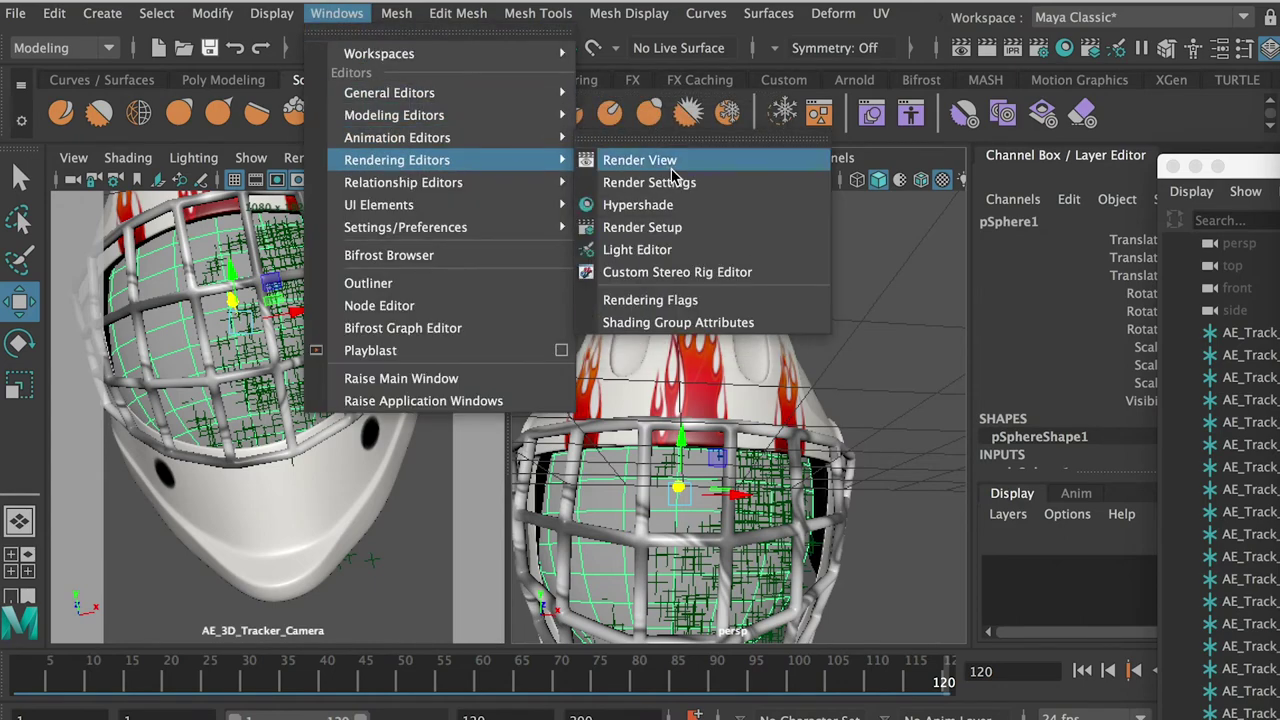
left_click(672, 204)
left_click_drag(862, 282, 668, 146)
left_click(539, 172)
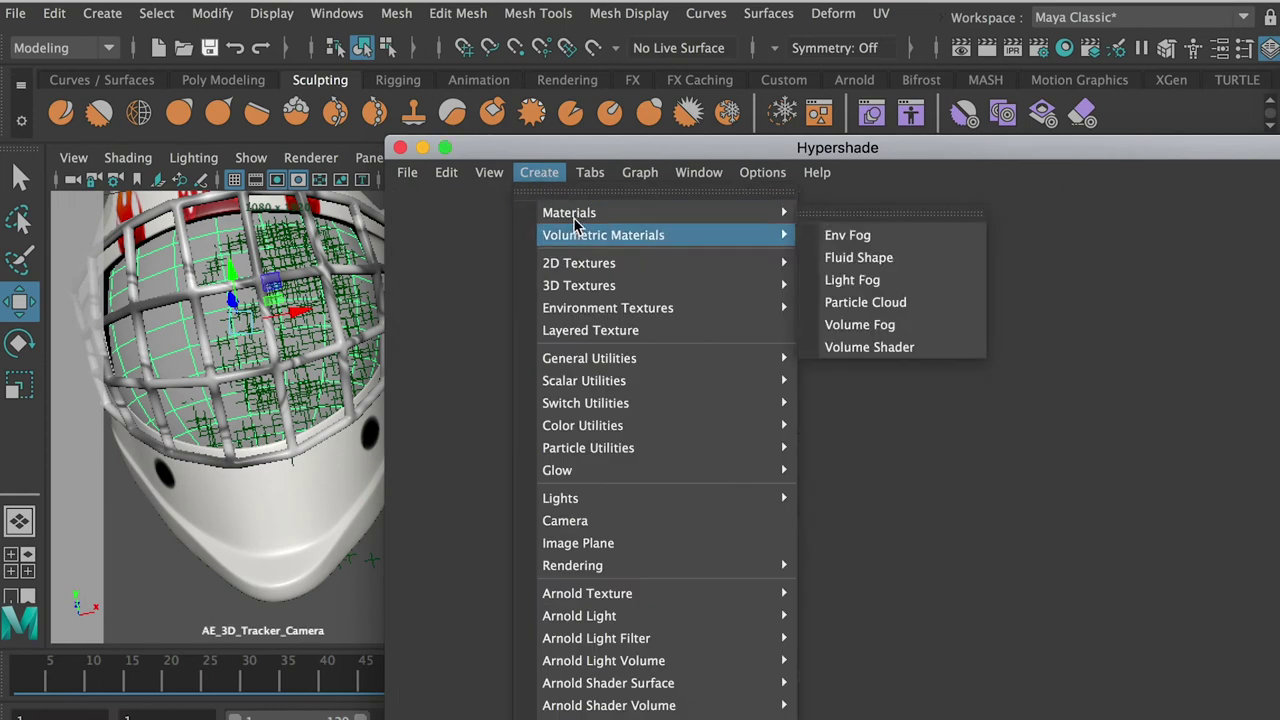
mouse_move(600, 212)
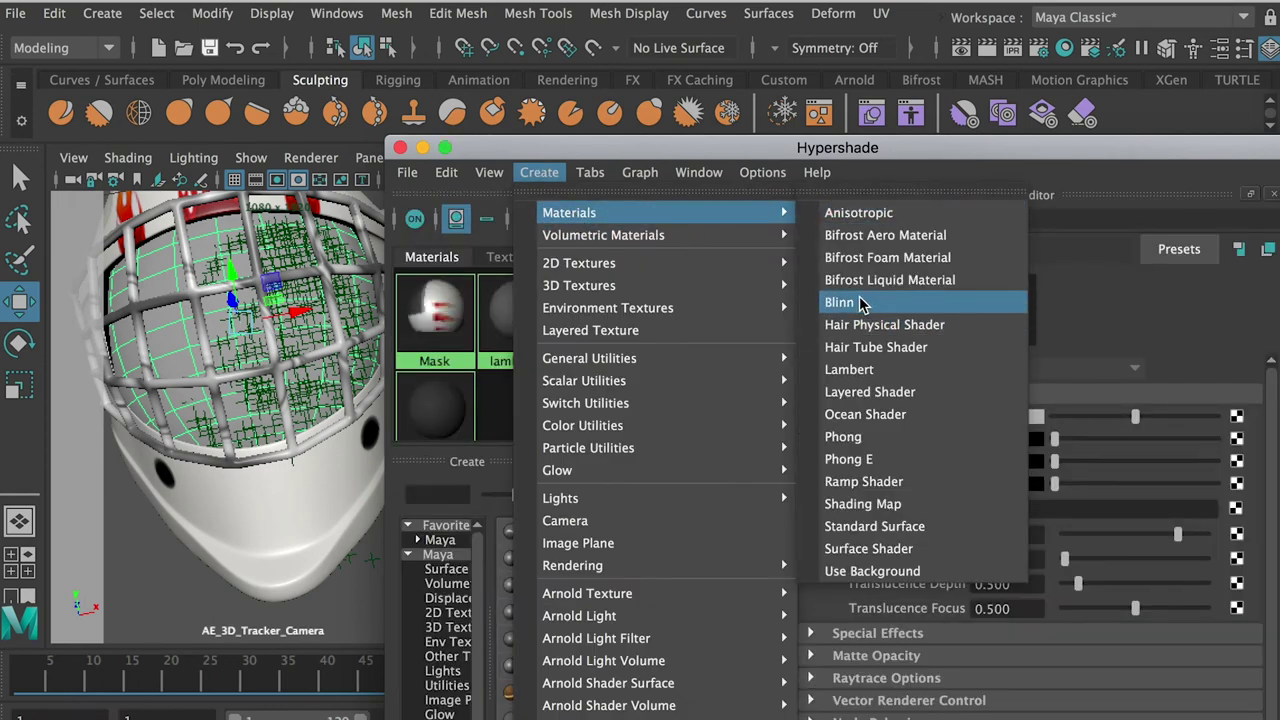
left_click(852, 369)
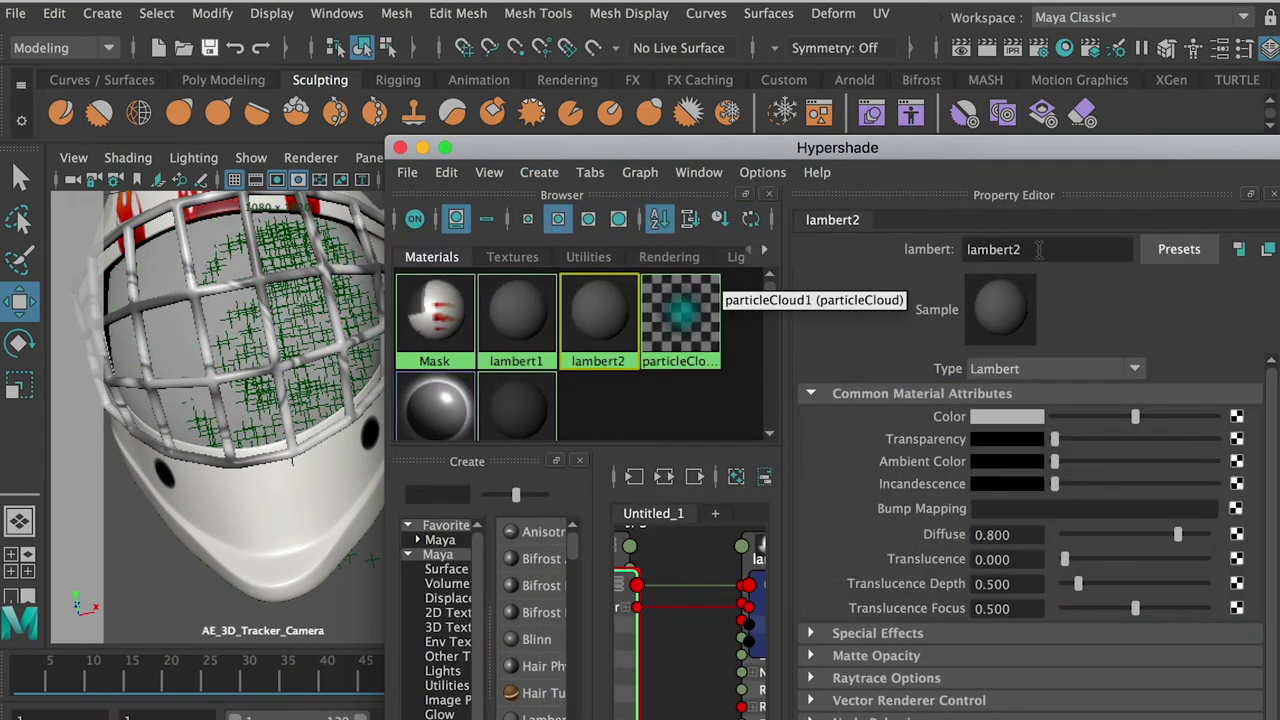
Rename the new Lambert material to GreenScreen.
left_click_drag(1038, 248, 882, 237)
type("gREE")
key("BackSpace")
key("BackSpace")
key("BackSpace")
key("BackSpace")
type("GreenScreen")
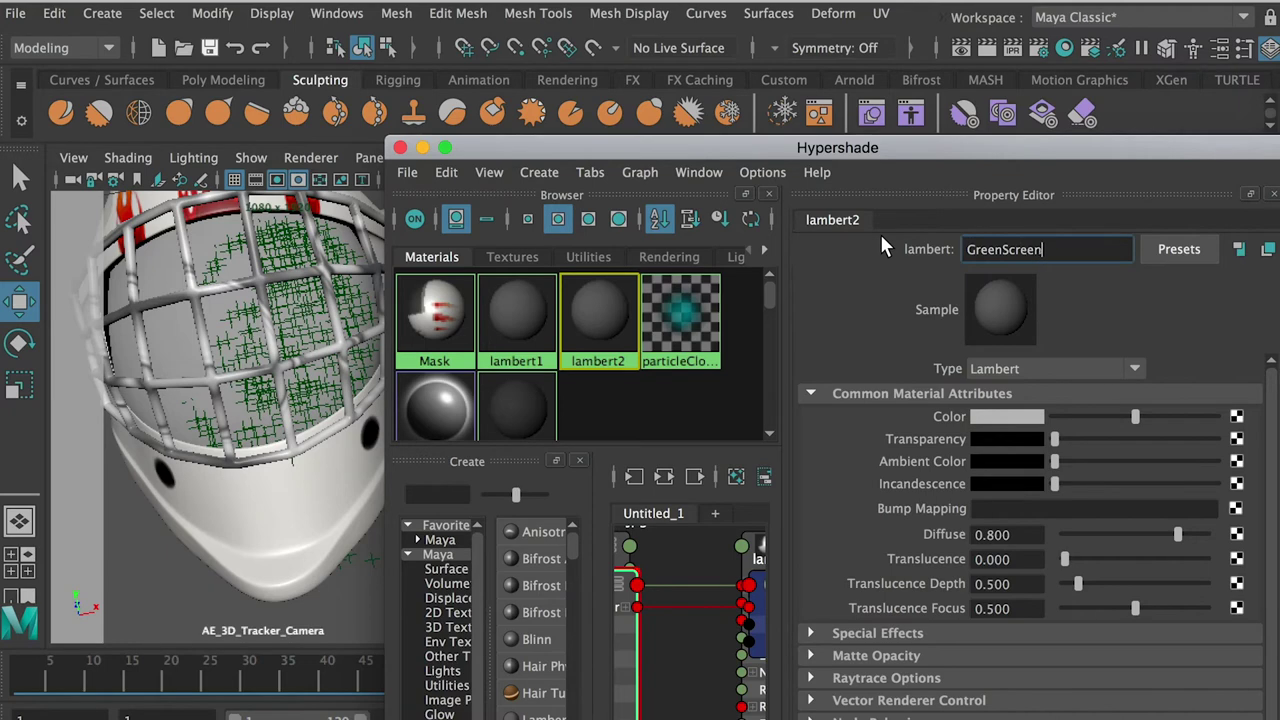
key("Return")
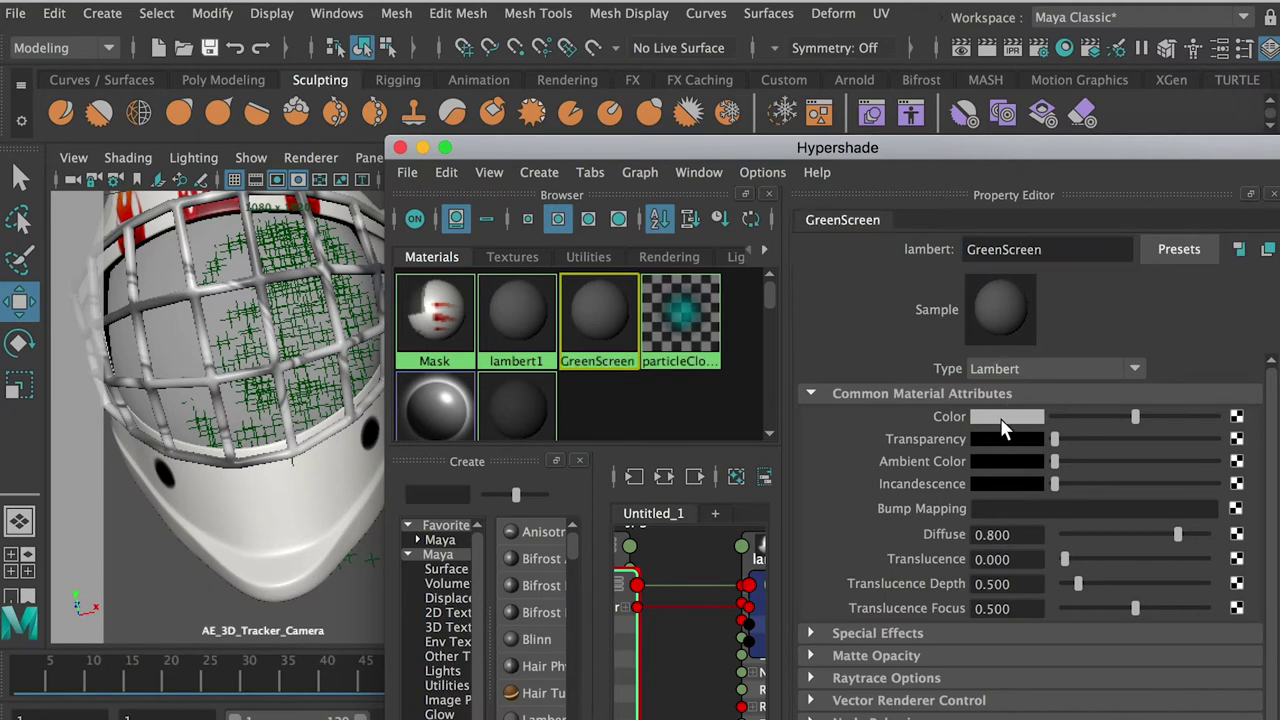
Give the GreenScreen material a bright green incandescence and darken its color to black.
left_click(1000, 479)
left_click(1138, 455)
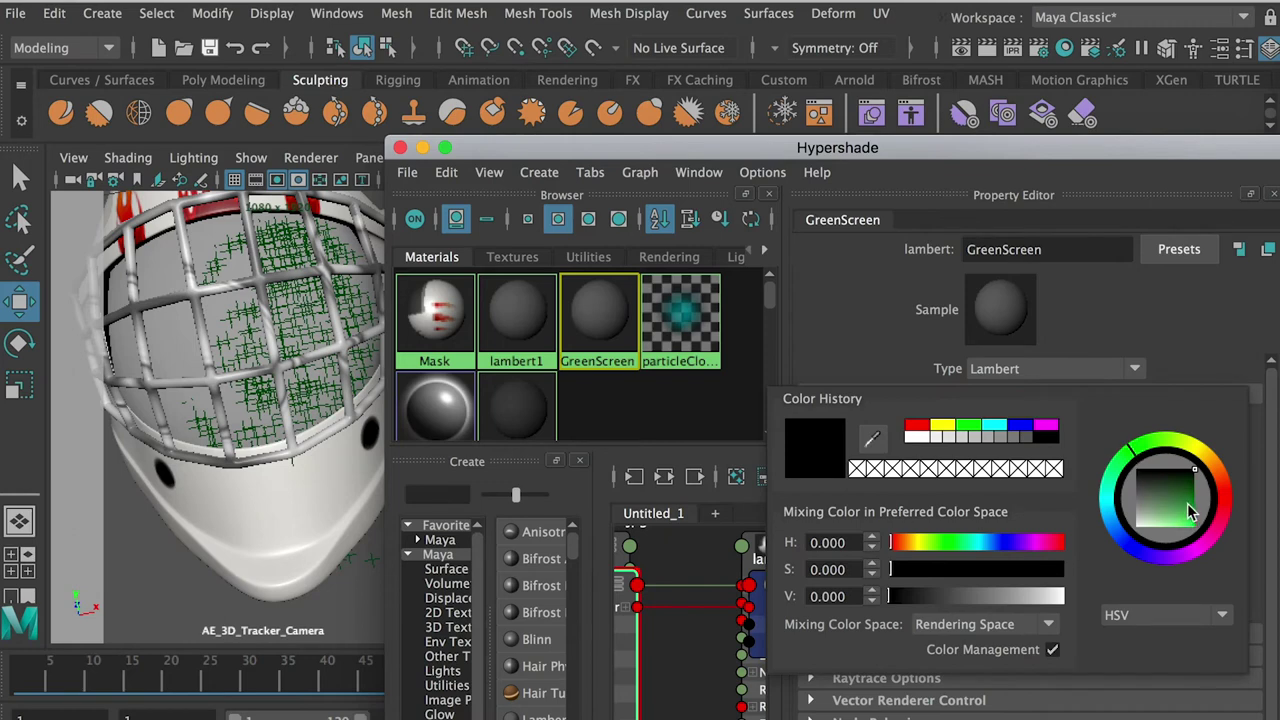
left_click(1190, 504)
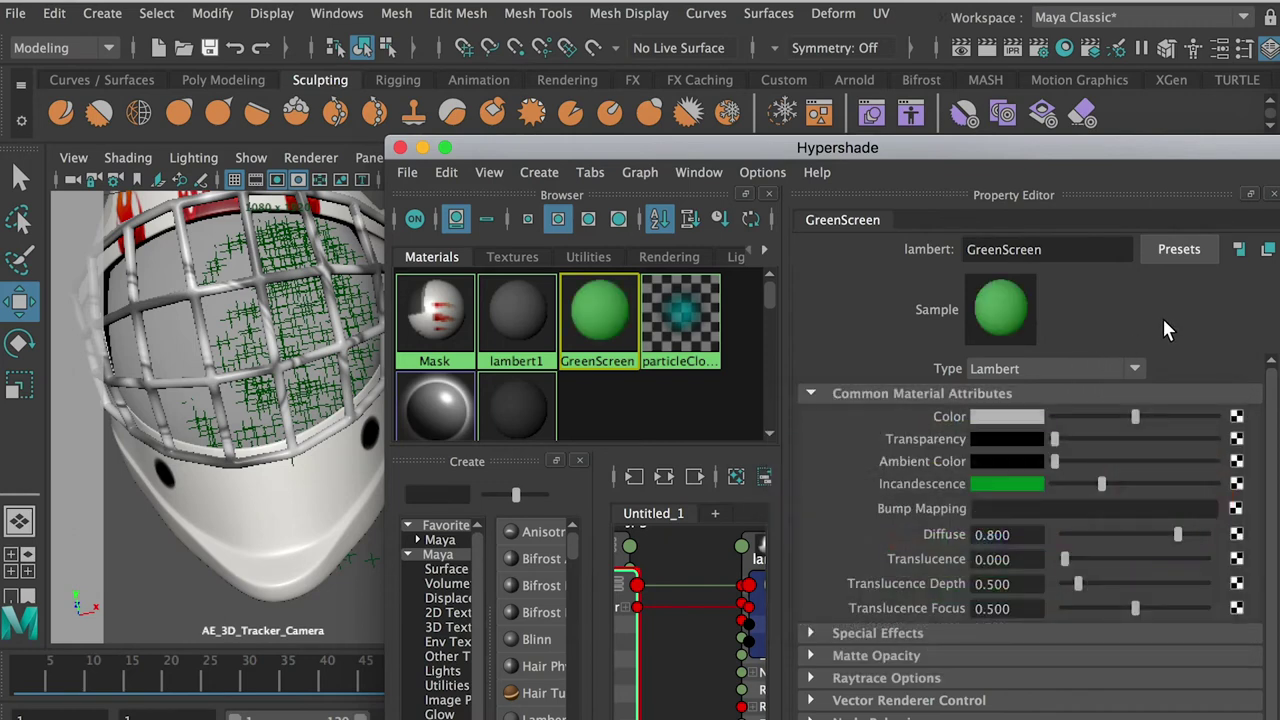
left_click_drag(1137, 417, 955, 416)
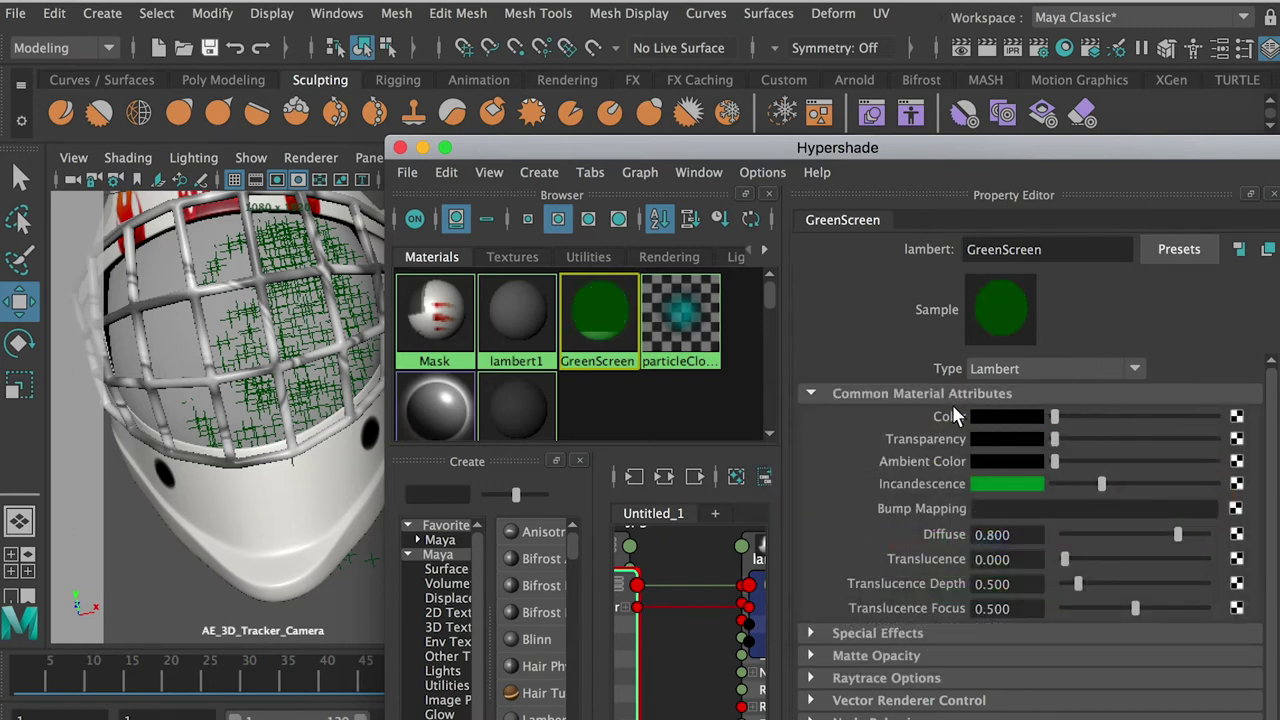
Assign the GreenScreen material to the sphere behind the cage, move the Hypershade out of the way and deselect the sphere.
left_click_drag(539, 172, 786, 172)
left_click(258, 277)
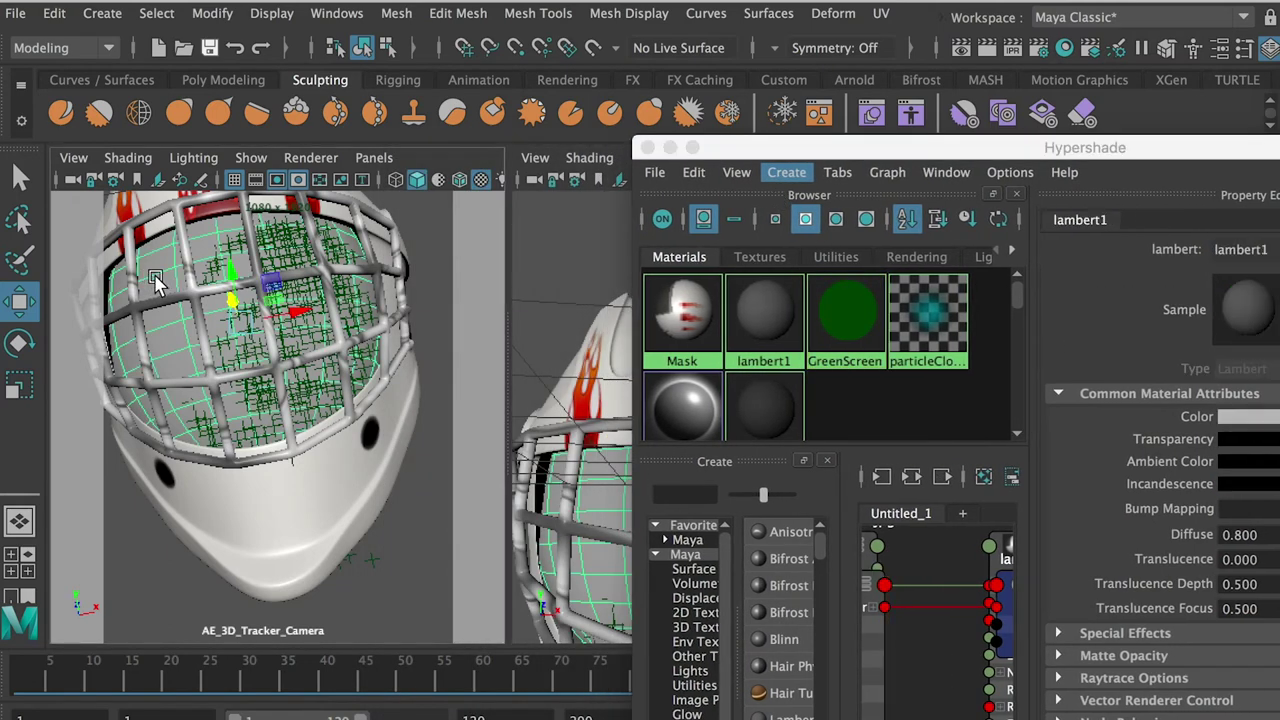
right_click(836, 316)
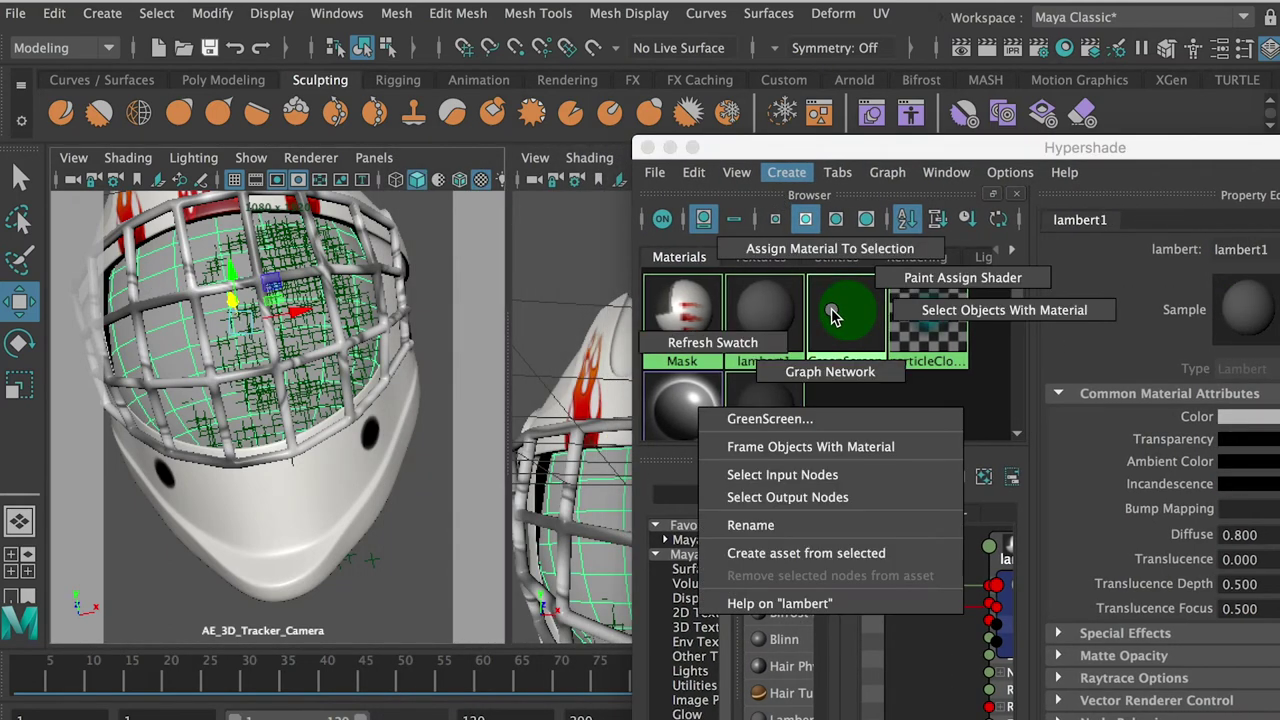
left_click(831, 254)
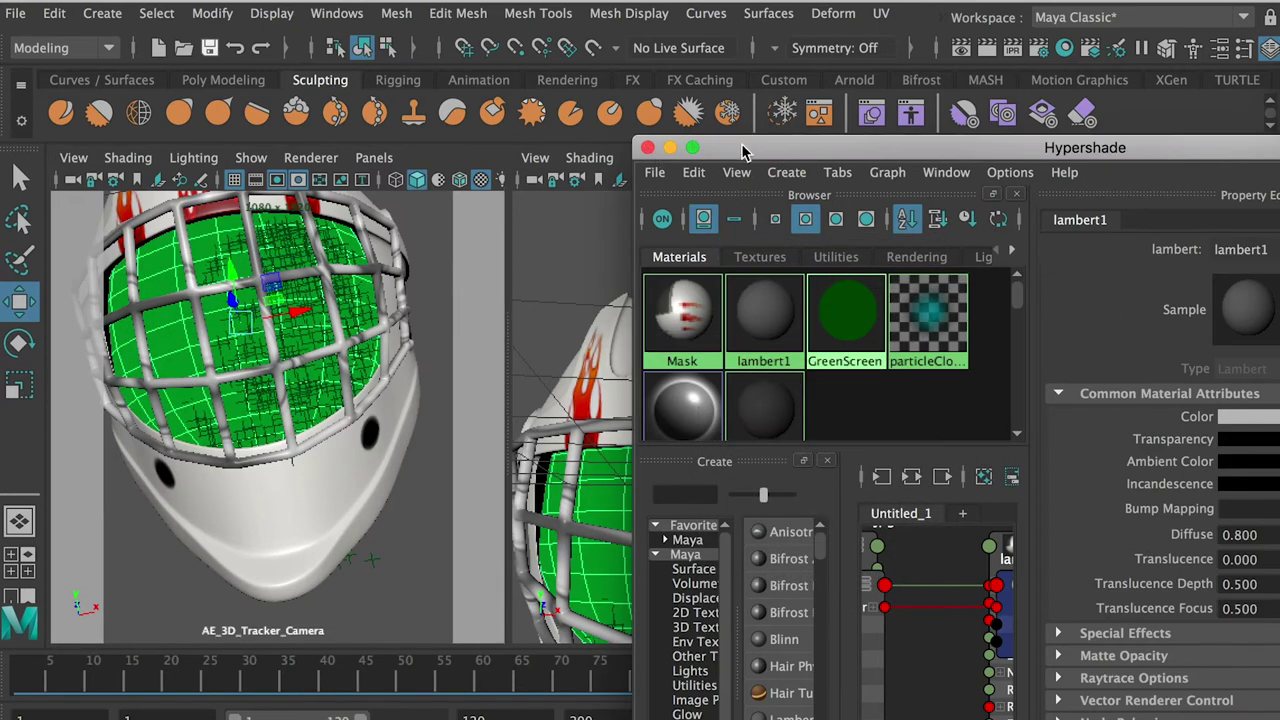
left_click_drag(743, 150, 1012, 268)
left_click(916, 259)
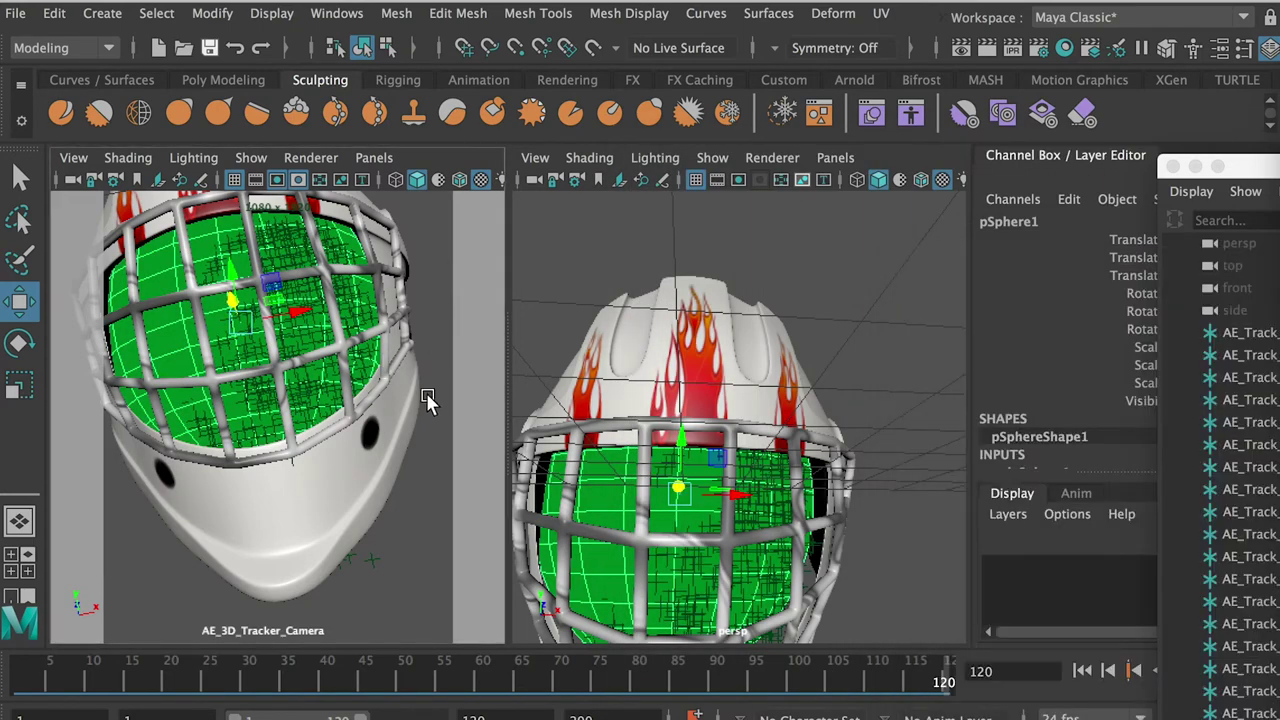
left_click(128, 597)
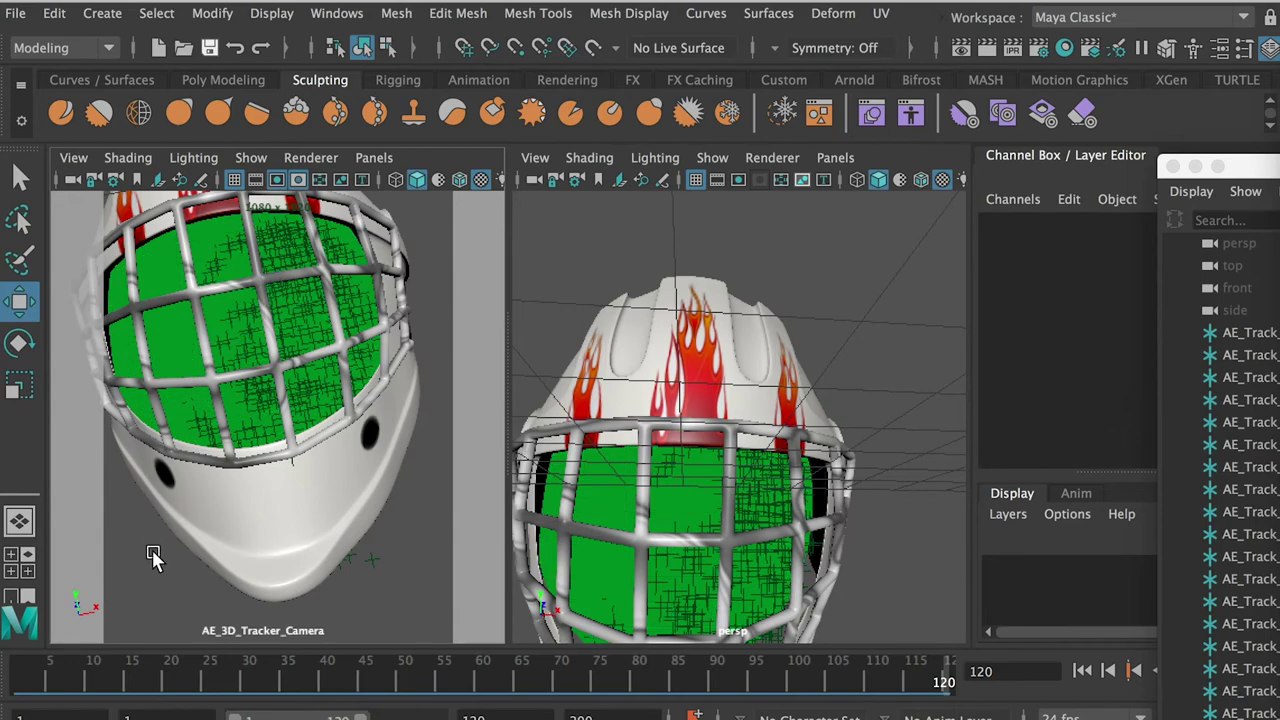
Scrub the shot back to frame 1, enlarge the tracker camera view, and hide its locators and grid.
mouse_move(40, 680)
left_mouse_down()
mouse_move(109, 677)
mouse_move(20, 680)
left_mouse_up()
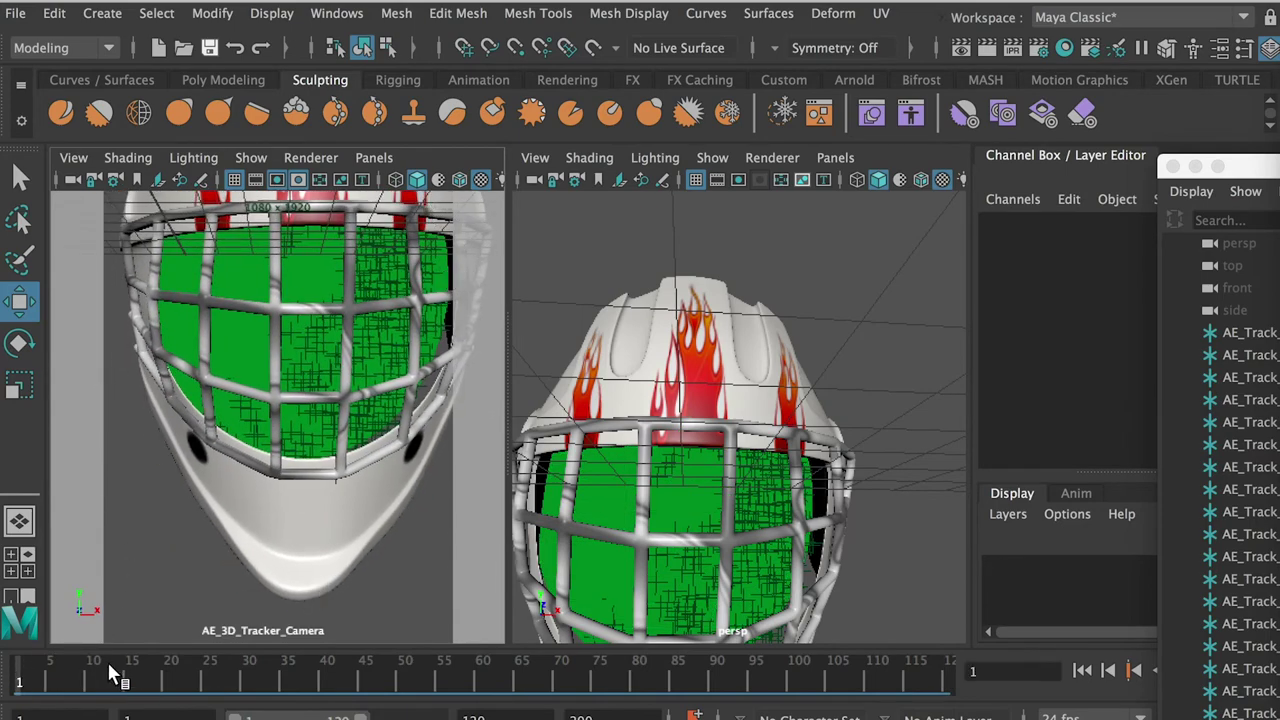
left_click_drag(80, 677, 20, 672)
key("space")
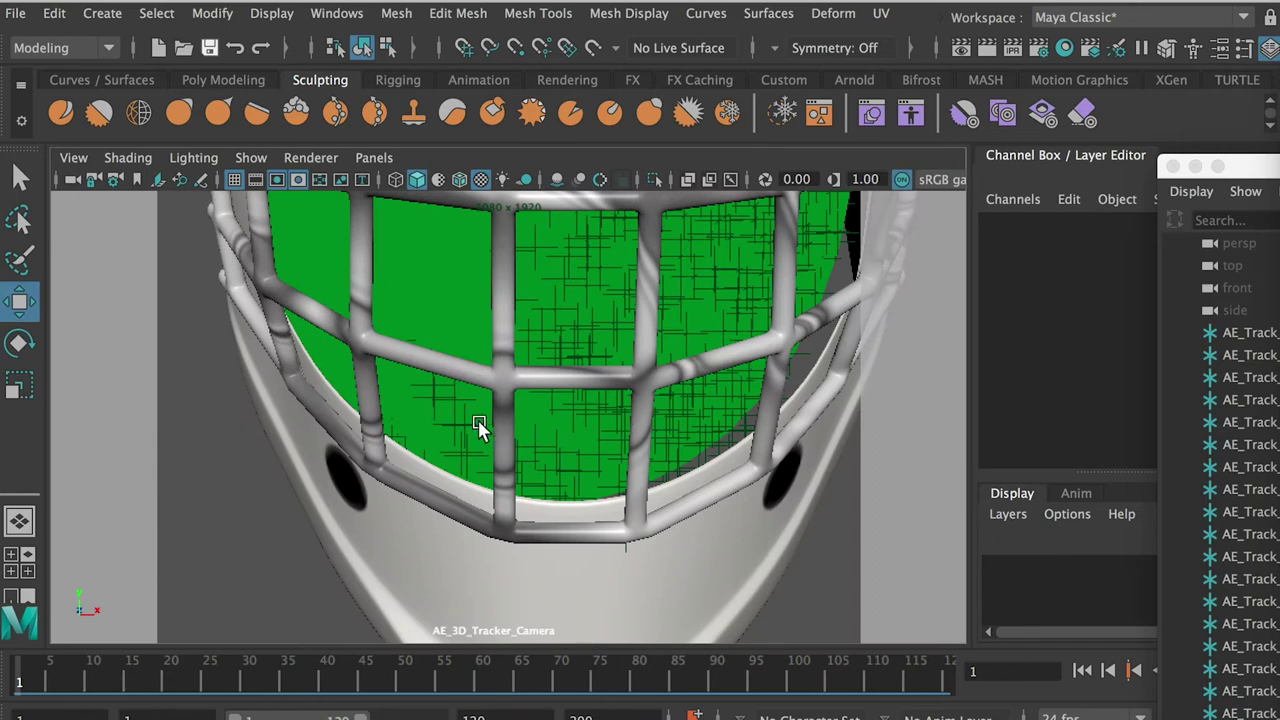
left_click(251, 158)
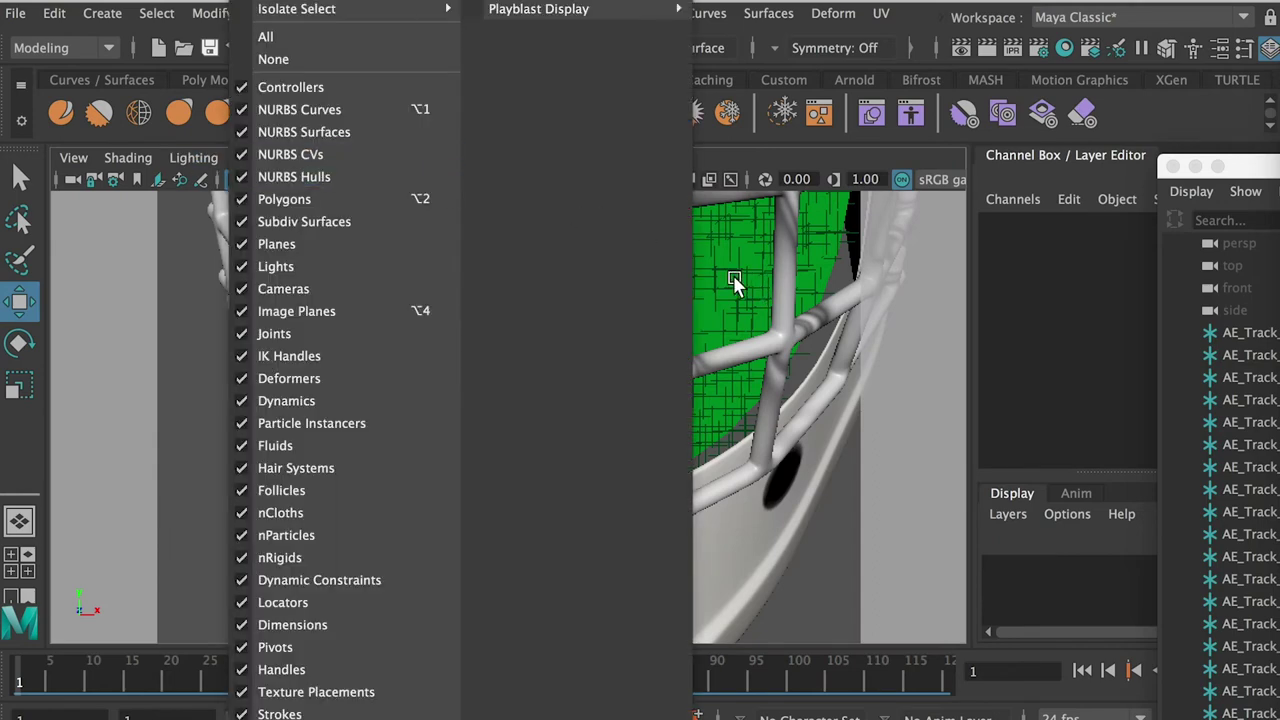
left_click(268, 603)
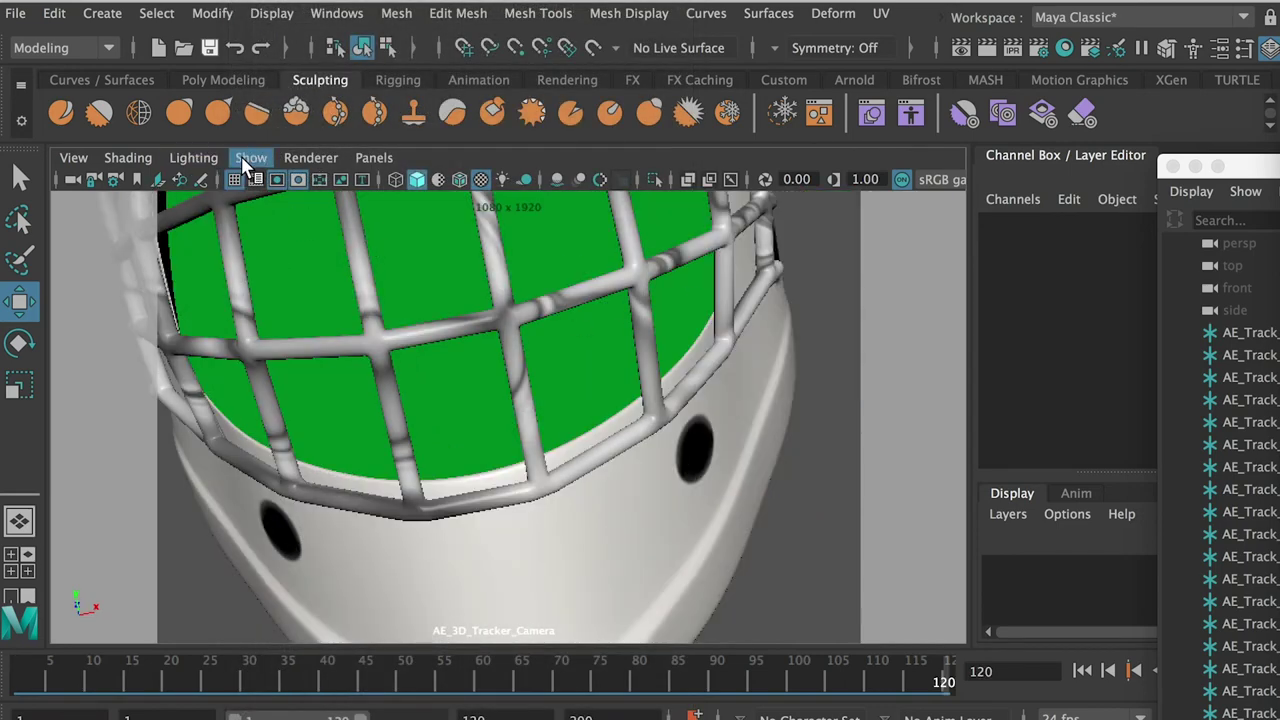
left_click(247, 160)
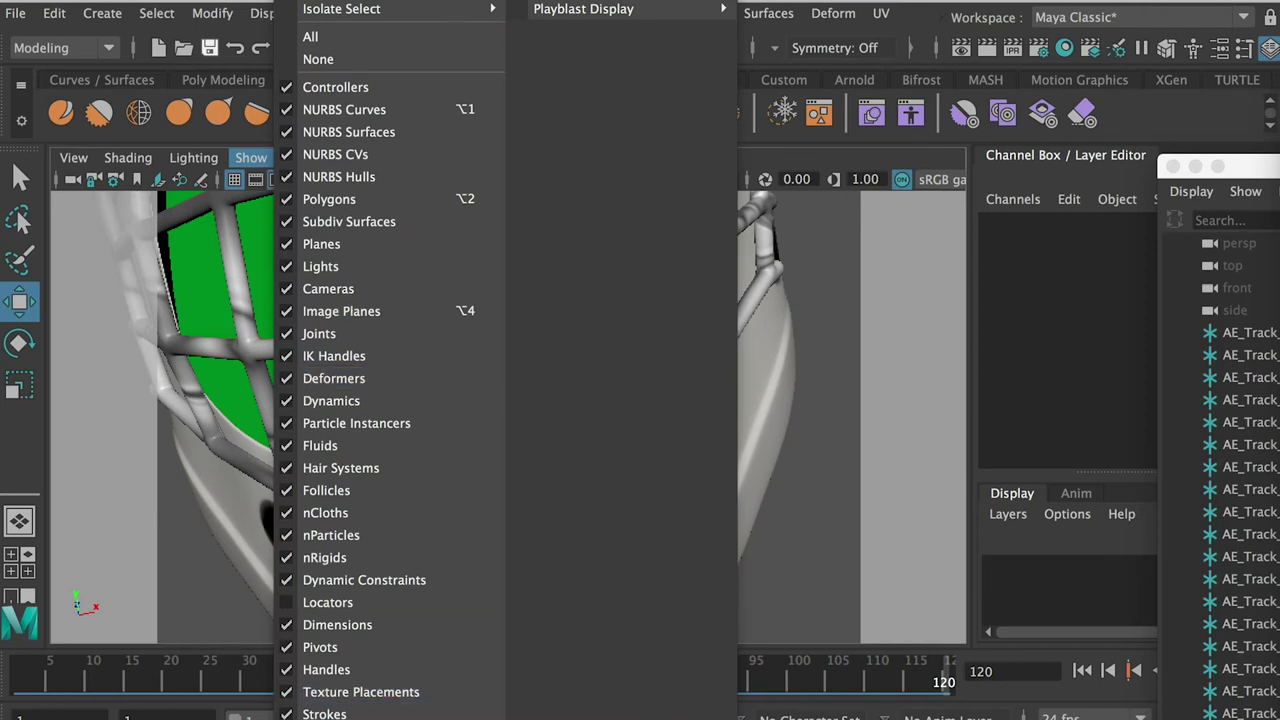
left_click(345, 719)
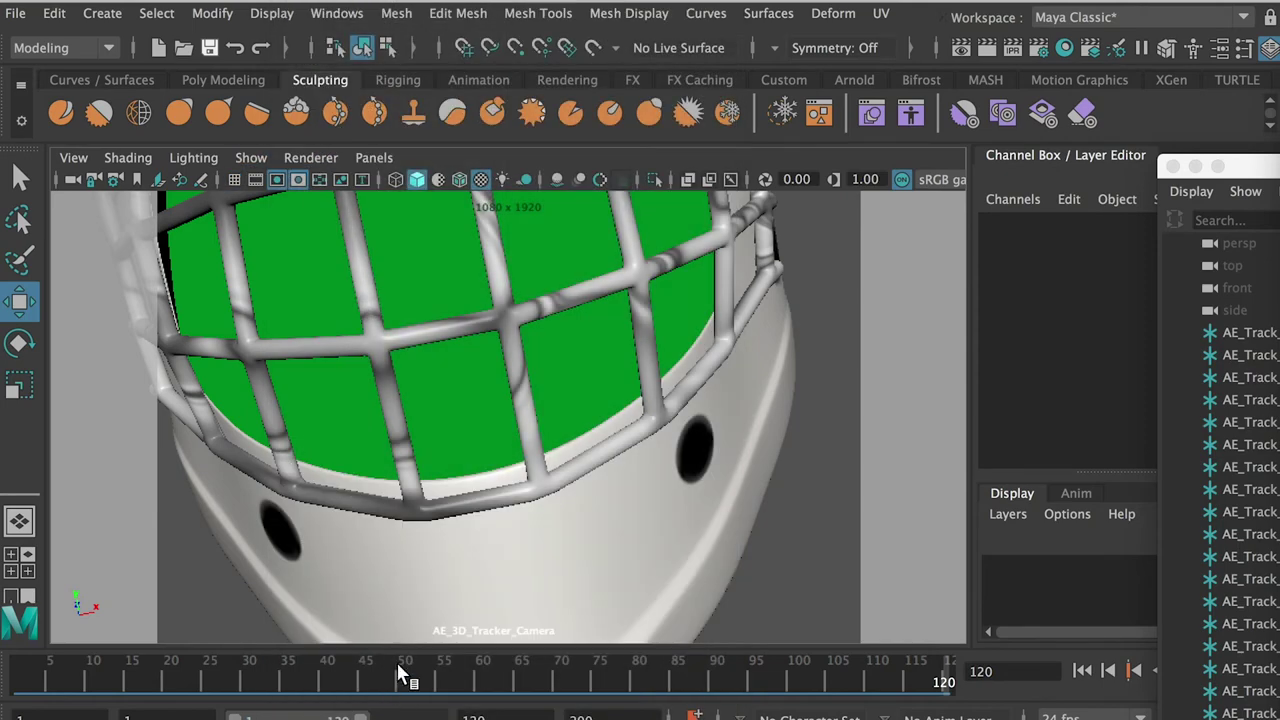
Restore the two-view layout, create a polygon plane, and scale it up far beyond the perspective grid.
key("super+Tab")
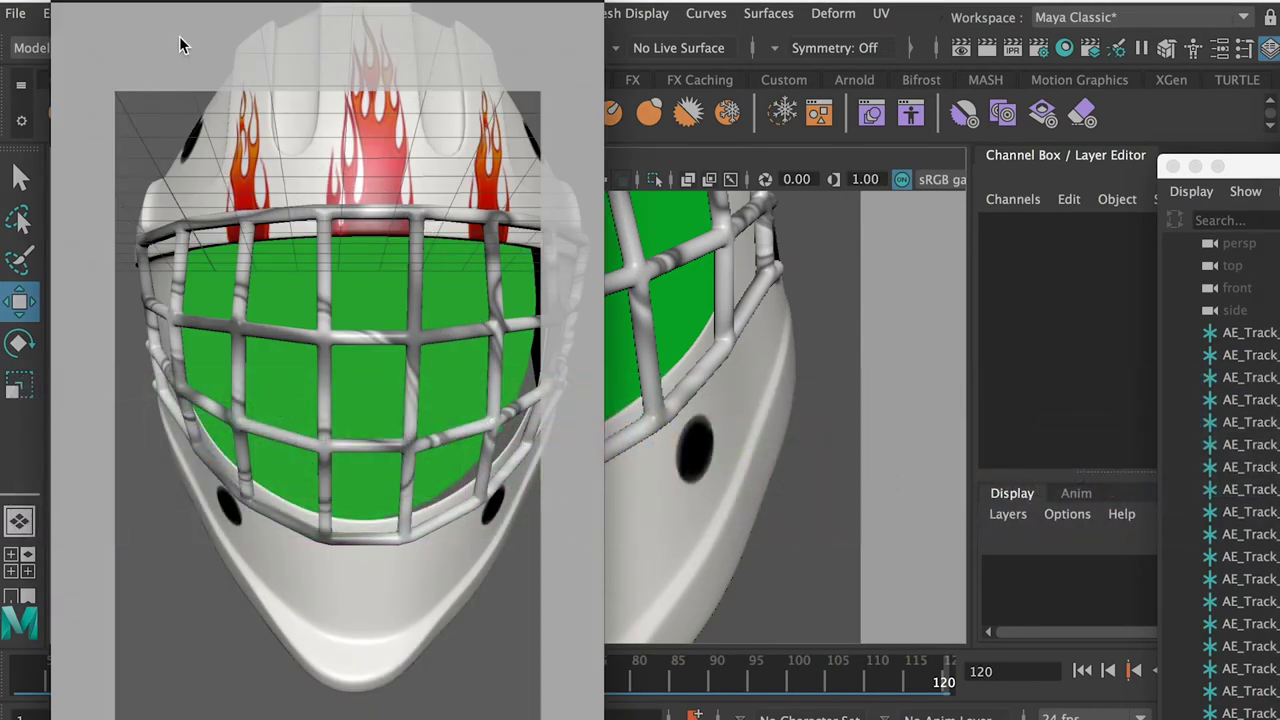
left_click(748, 336)
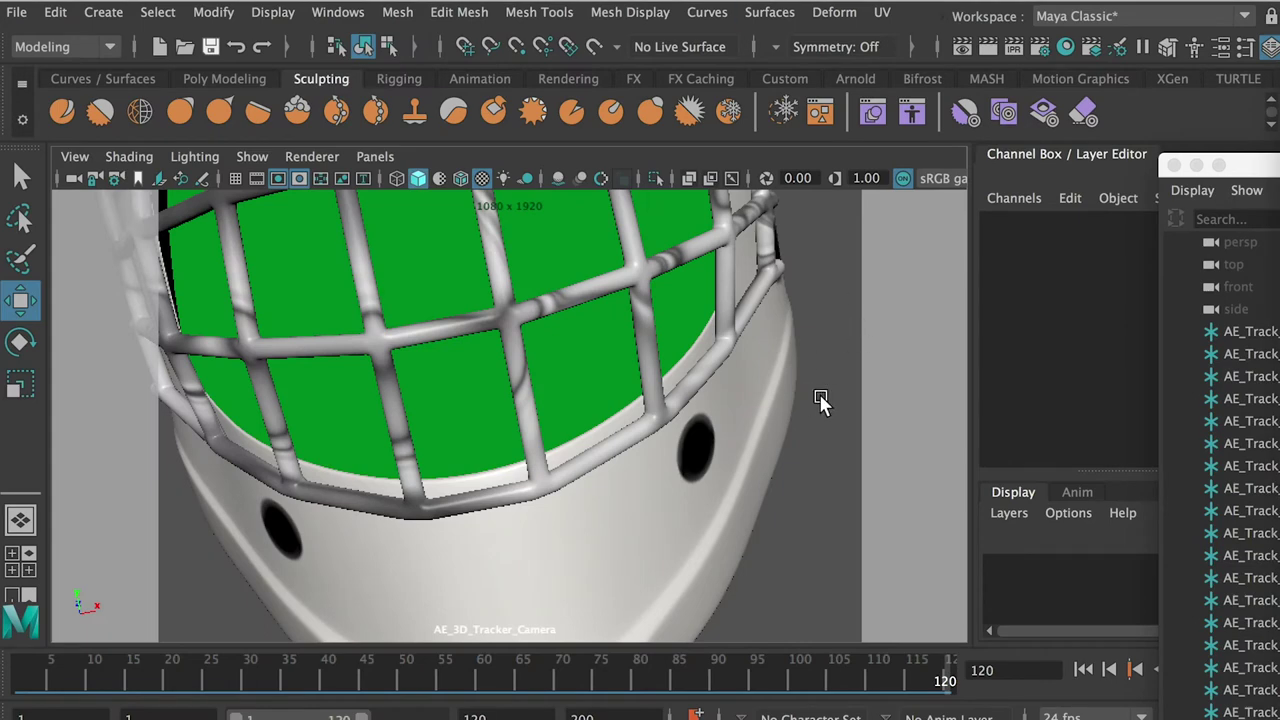
key("space")
left_click_drag(730, 358, 671, 266)
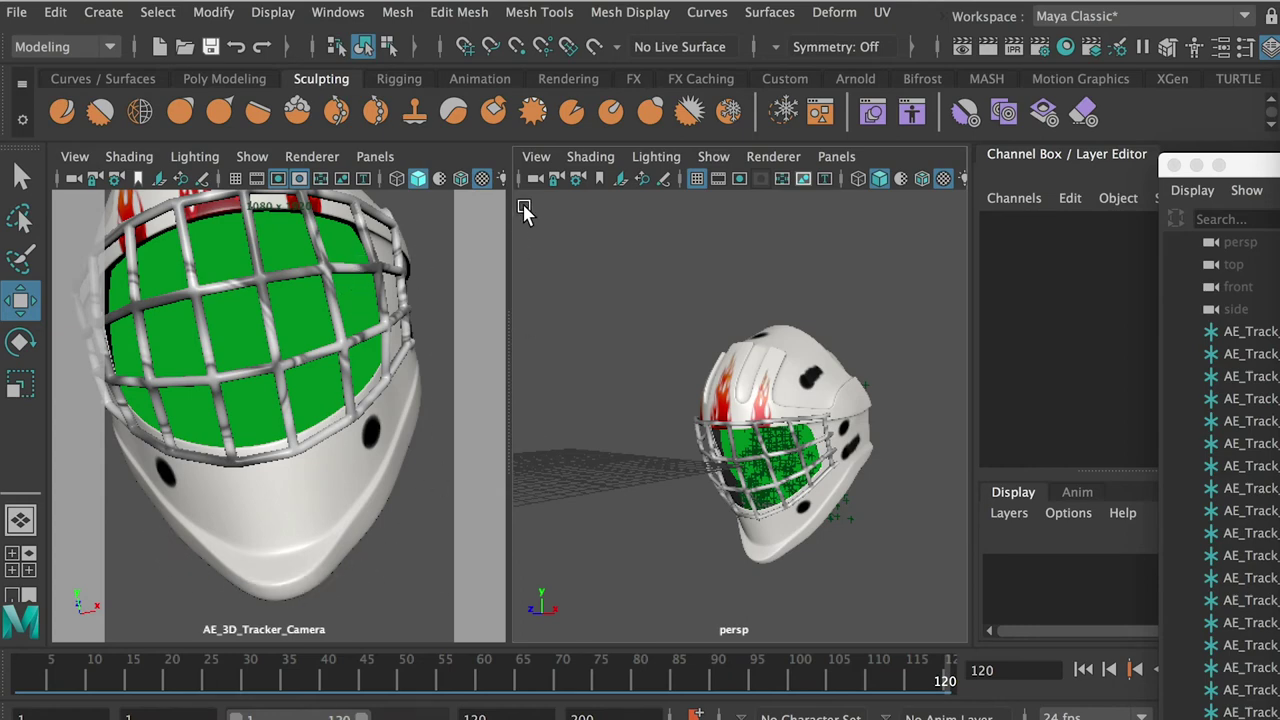
left_click(157, 12)
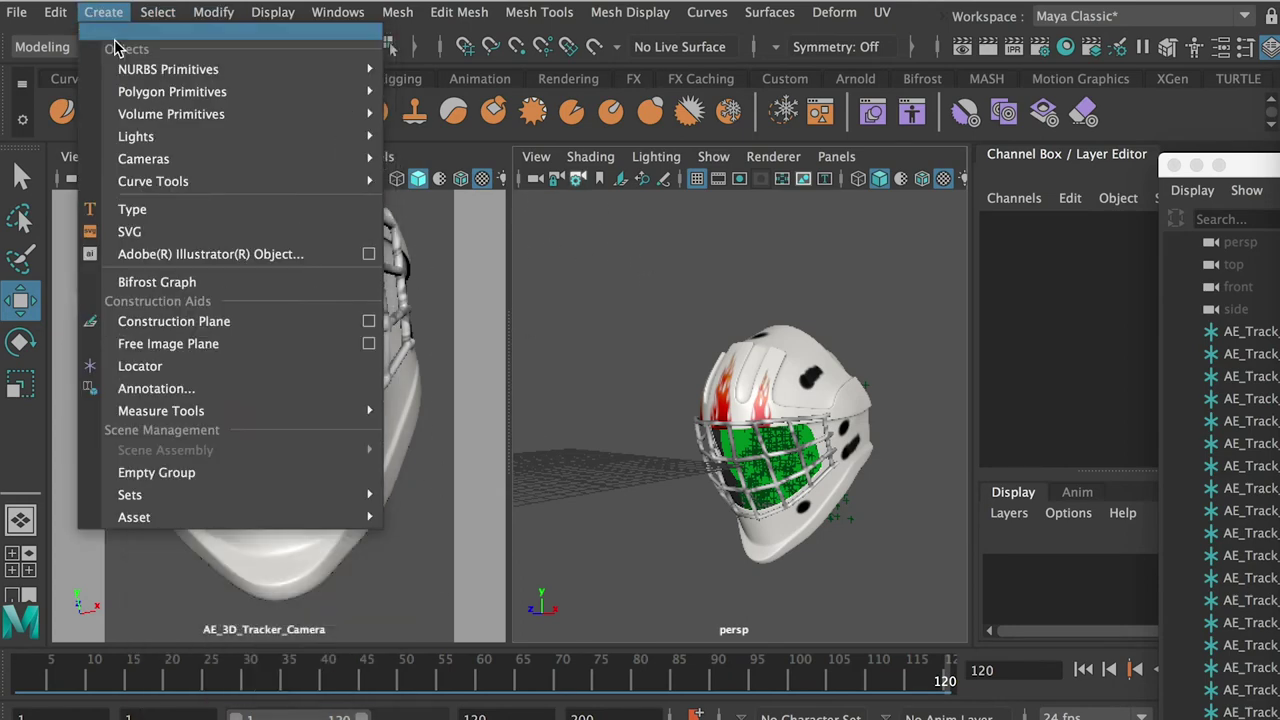
mouse_move(318, 94)
left_click(480, 203)
scroll(748, 430, "down", 5)
left_click_drag(611, 414, 1125, 512)
key("r")
Rotate the plane upright and move it behind the mask so it fills the tracker camera's background.
key("e")
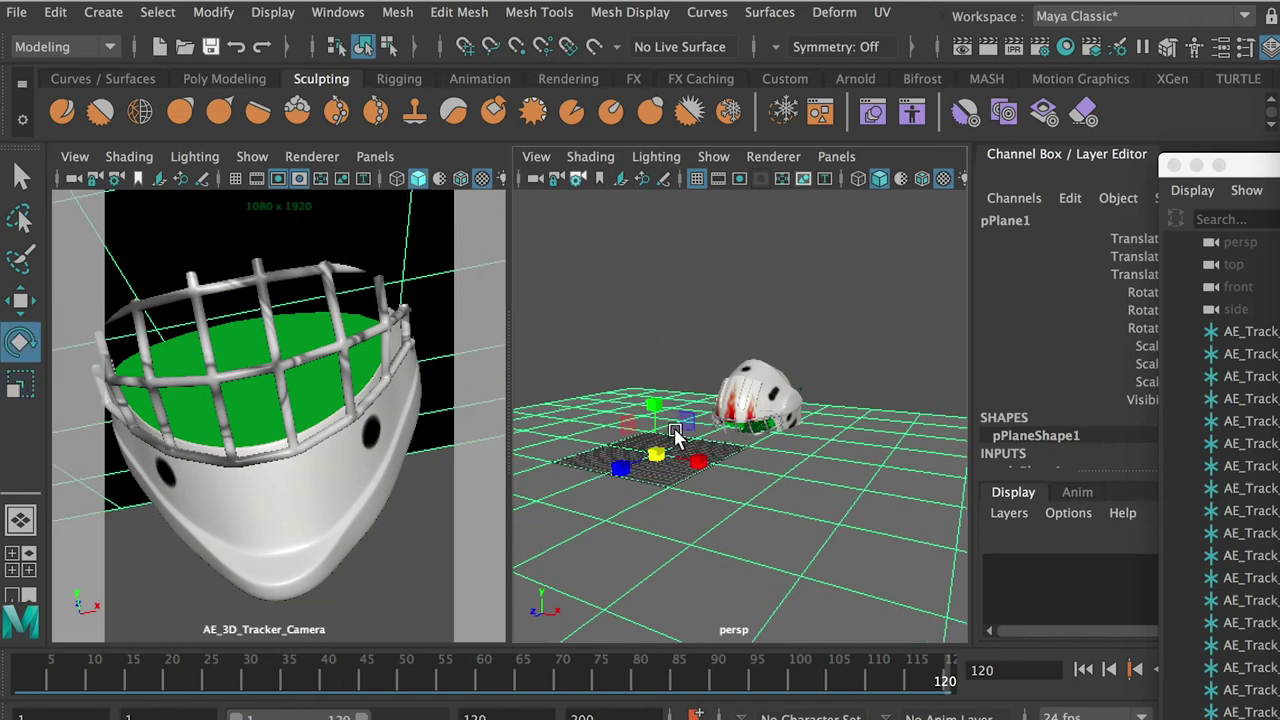
left_click_drag(641, 418, 900, 430)
key("w")
key("r")
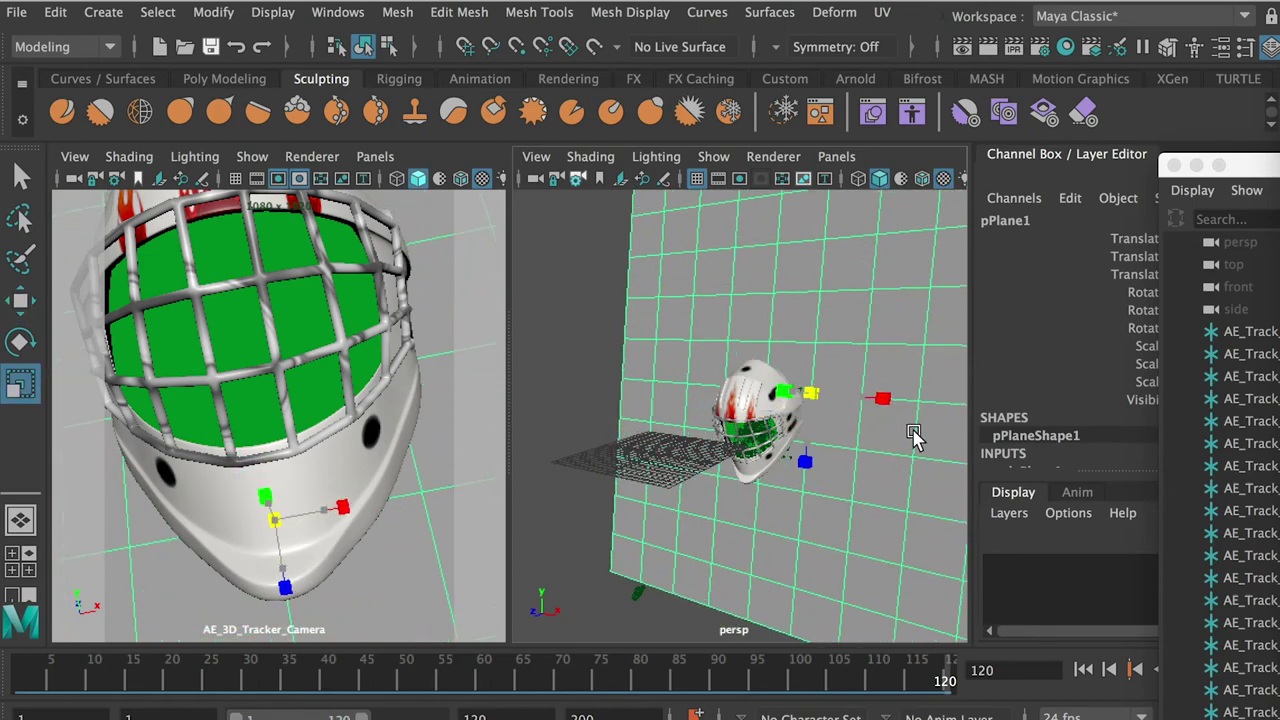
key("w")
mouse_move(810, 395)
left_mouse_down()
mouse_move(865, 385)
mouse_move(833, 387)
left_mouse_up()
left_click_drag(782, 460, 800, 377)
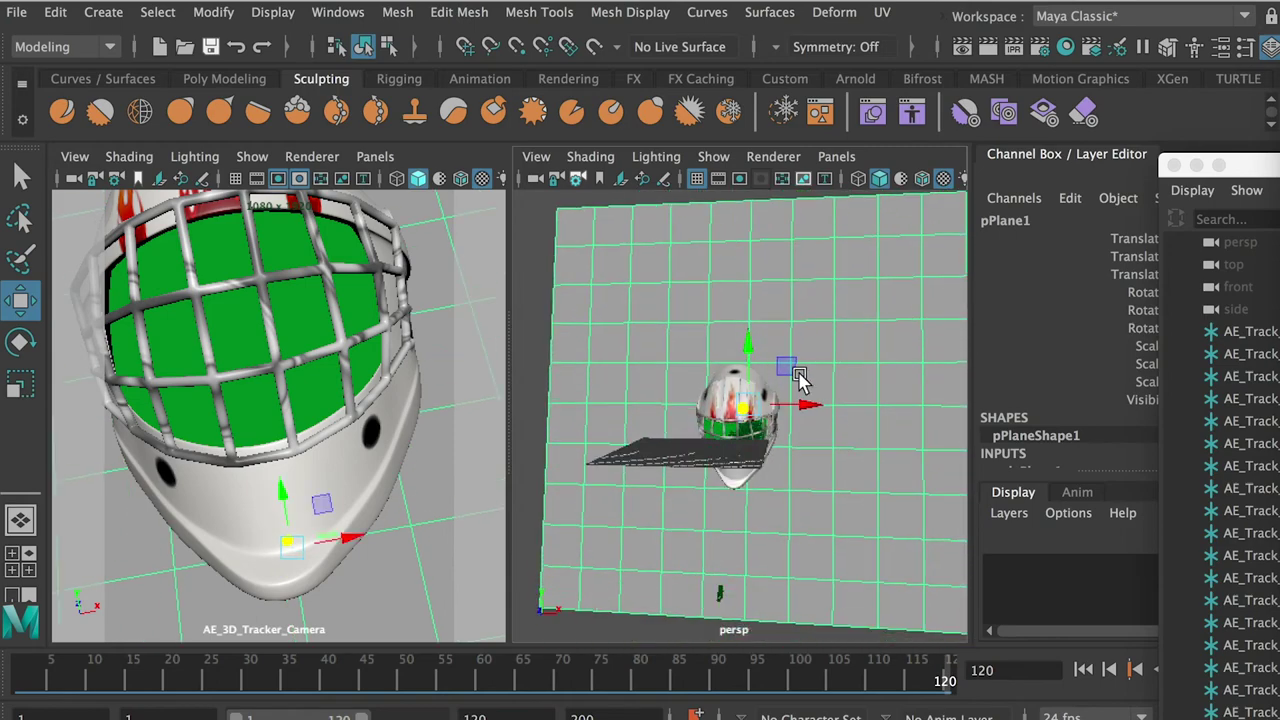
left_click_drag(697, 317, 599, 348)
left_click_drag(880, 385, 840, 400)
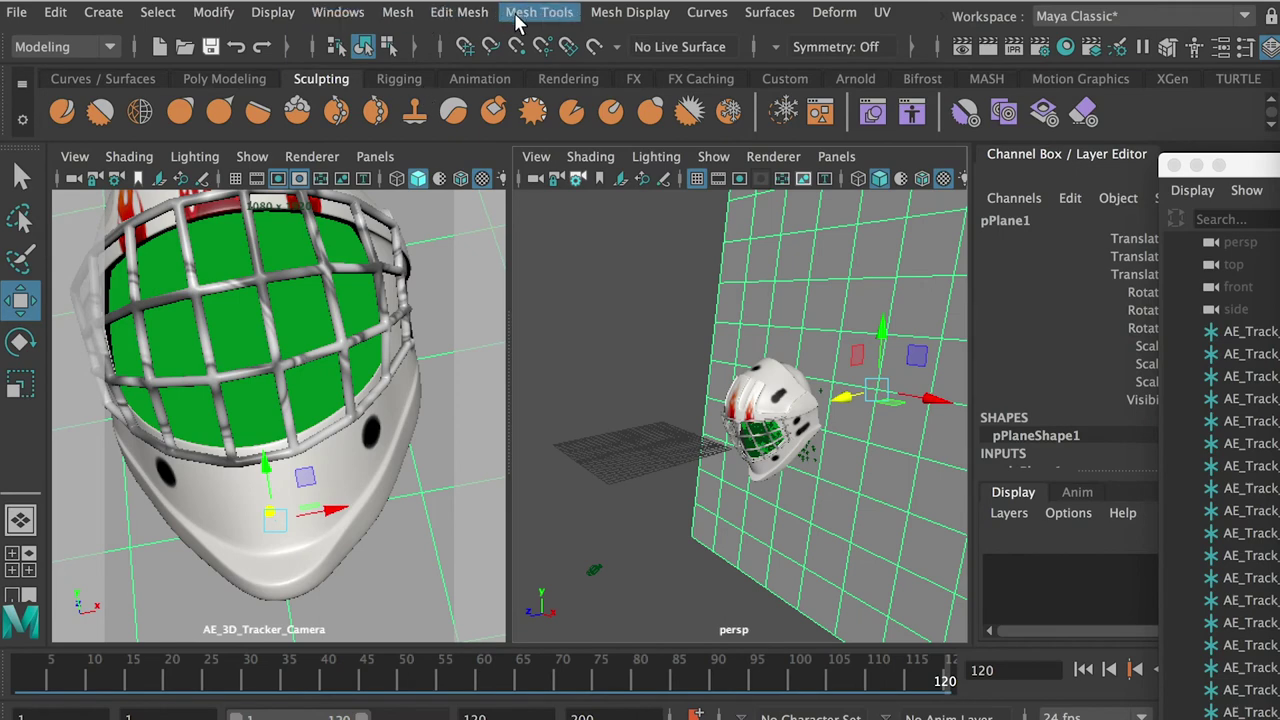
Assign the GreenScreen material to the backdrop plane through the Hypershade and close that window.
left_click(345, 13)
mouse_move(390, 159)
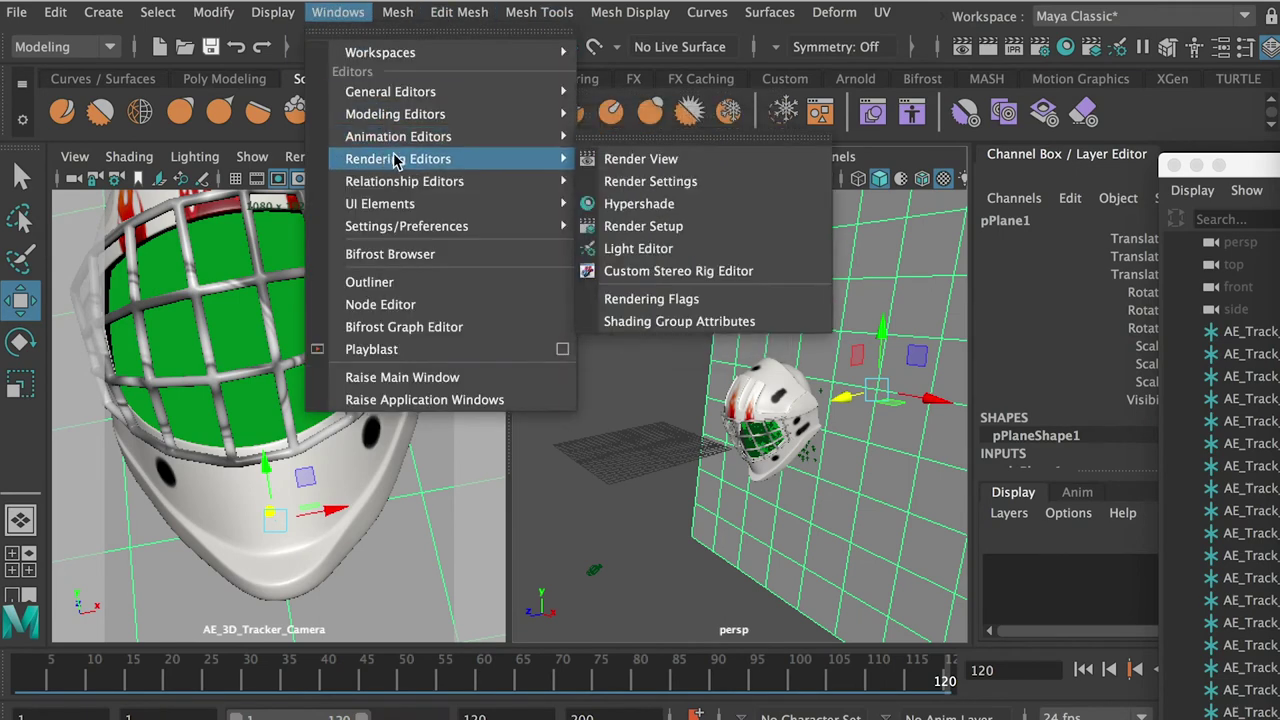
left_click(680, 204)
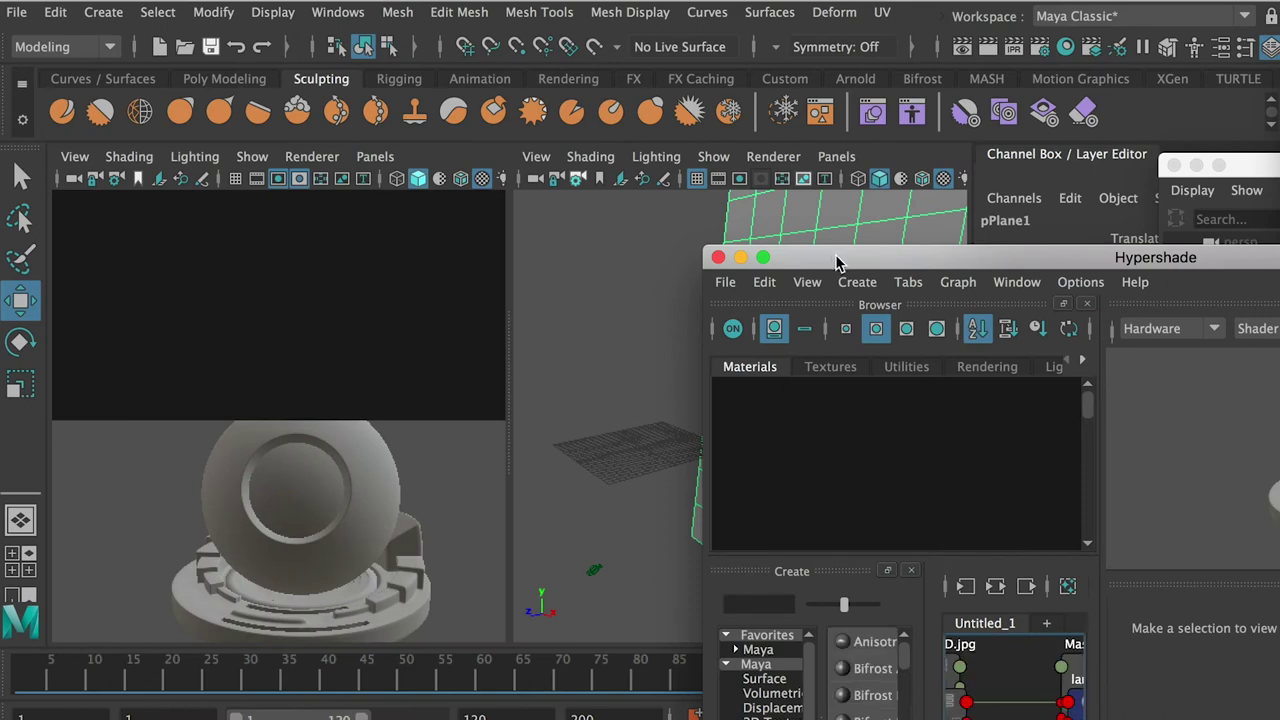
left_click_drag(837, 261, 694, 276)
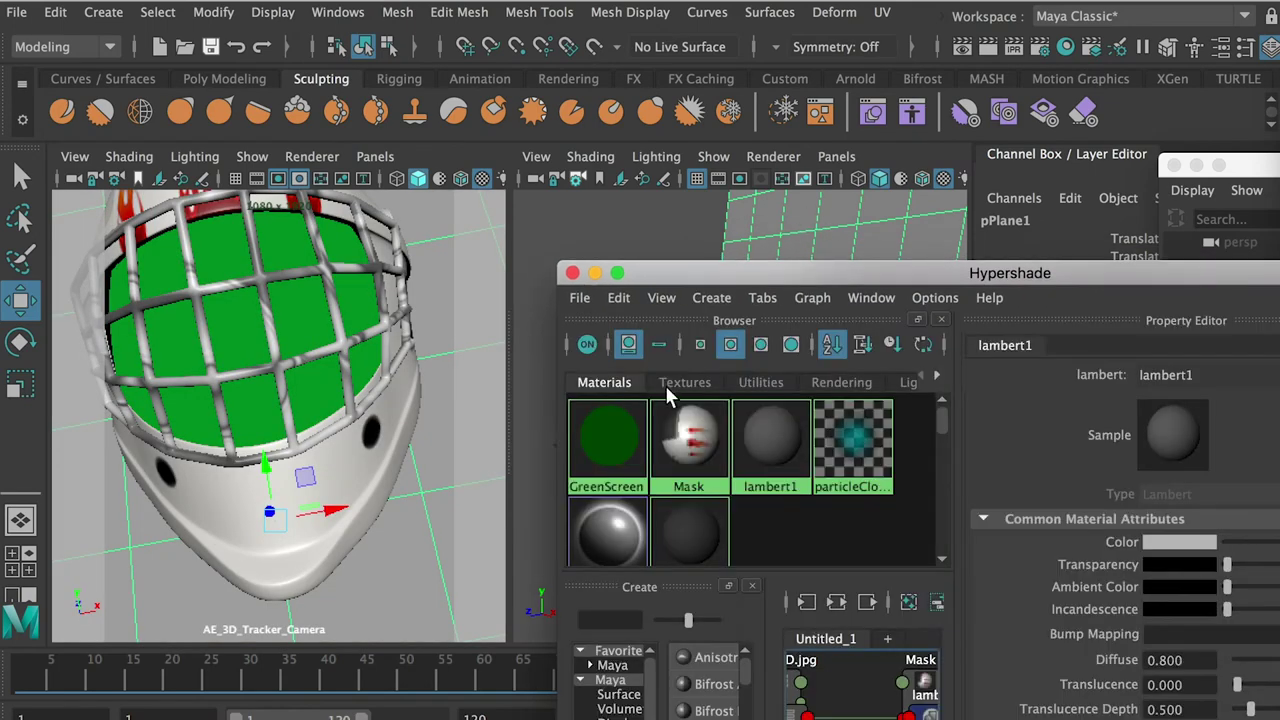
right_click(612, 430)
left_click(540, 363)
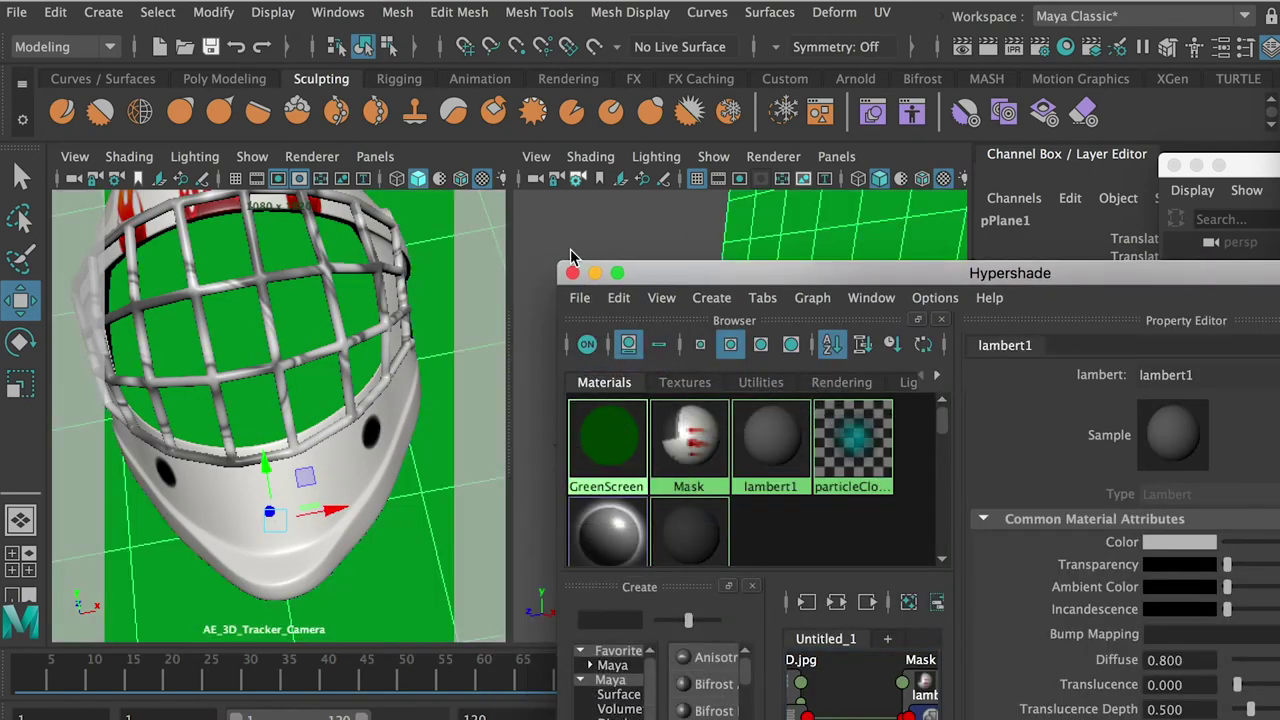
left_click(572, 273)
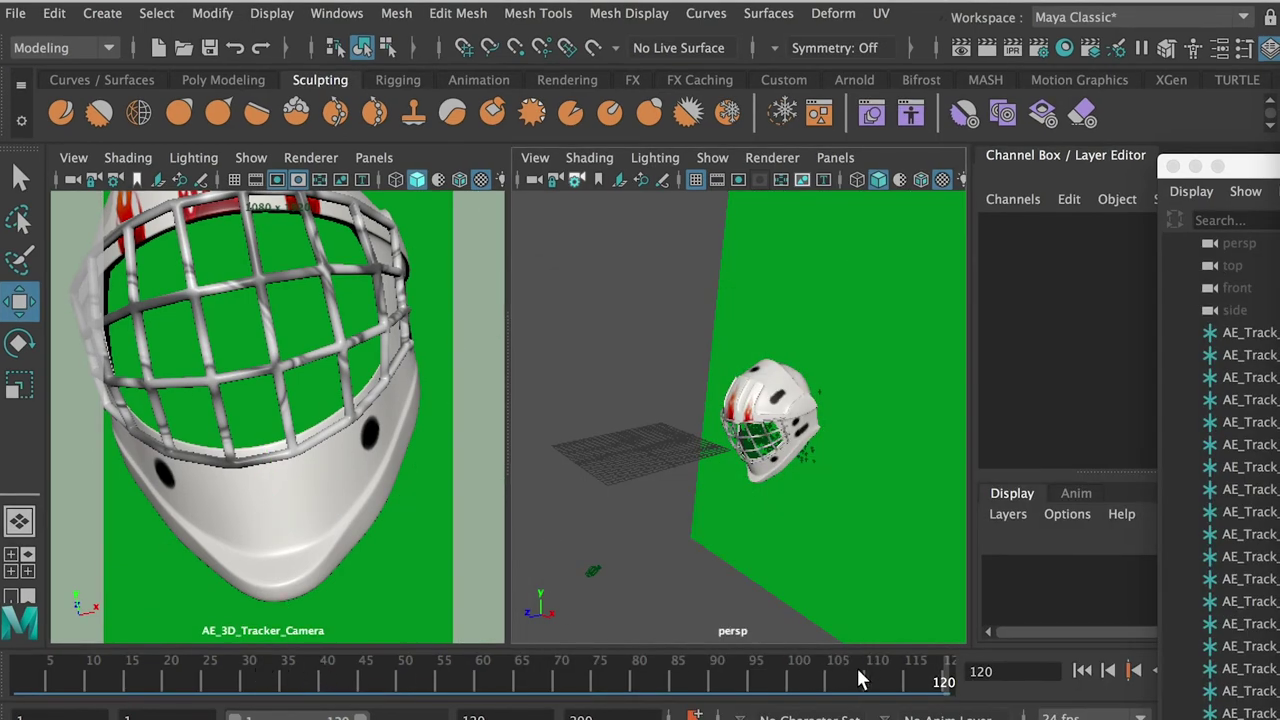
Select AE_3D_Tracker_Camera in the Outliner and move the Outliner away to uncover the Channel Box.
left_click_drag(1257, 170, 1045, 121)
scroll(1100, 320, "down", 20)
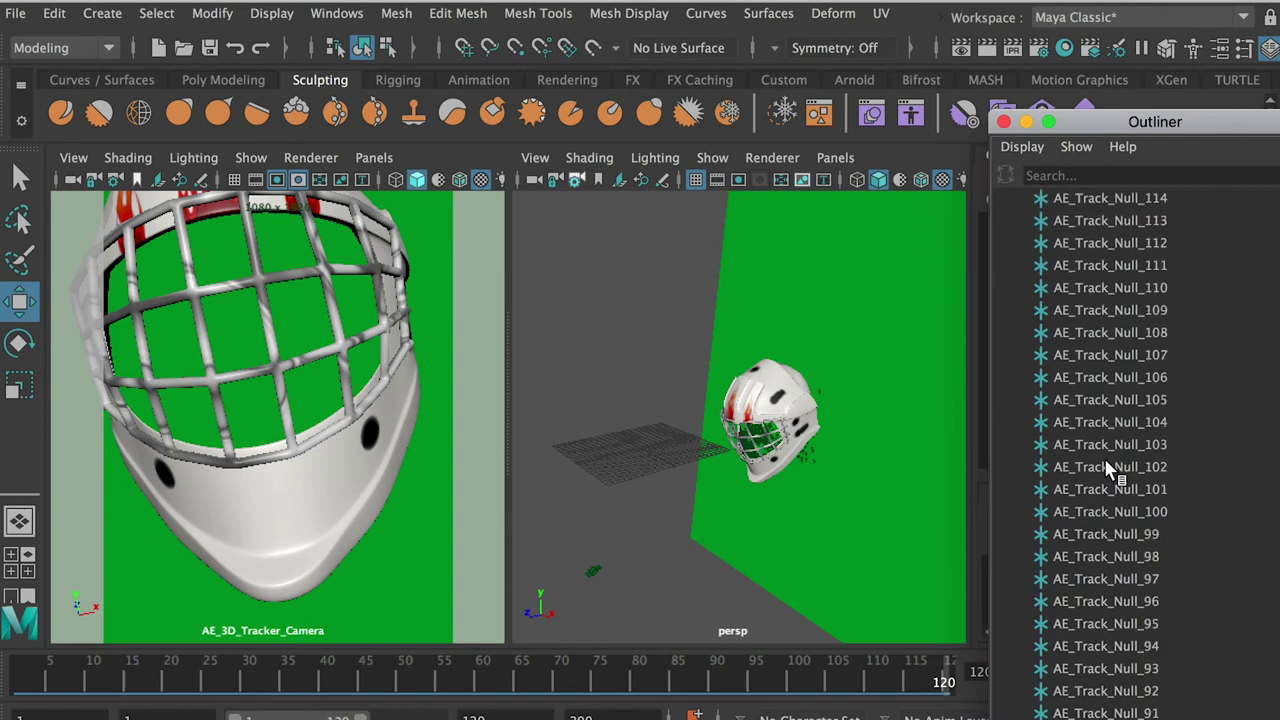
left_click(1122, 624)
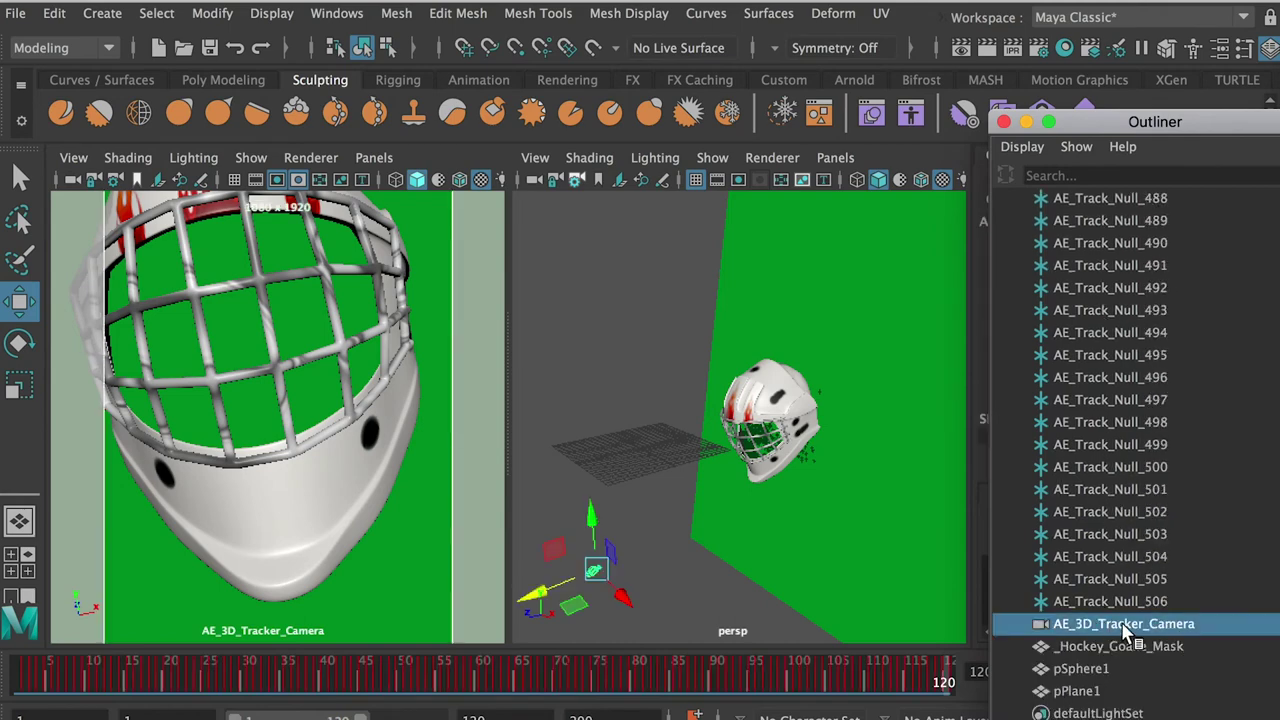
left_click_drag(1110, 121, 1279, 140)
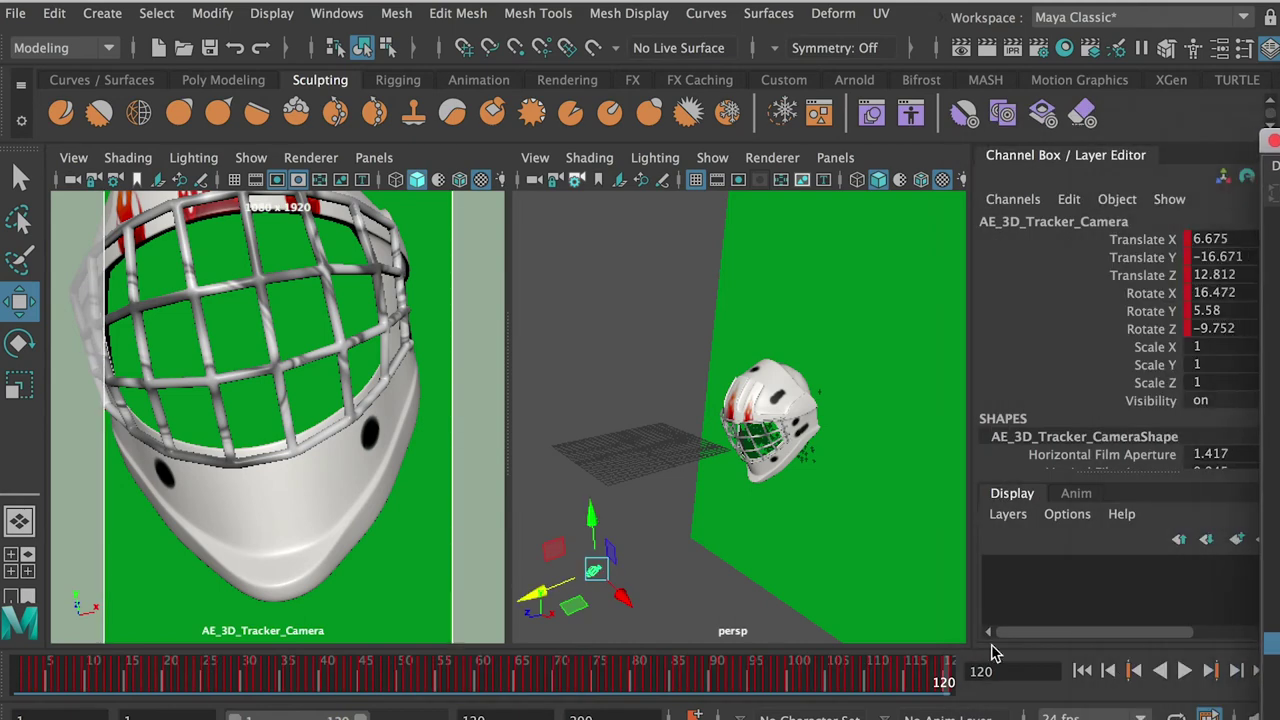
Extend the timeline's end to frame 250, narrow the visible range to its final part, and scrub through the last camera keyframes.
left_click_drag(364, 718, 490, 718)
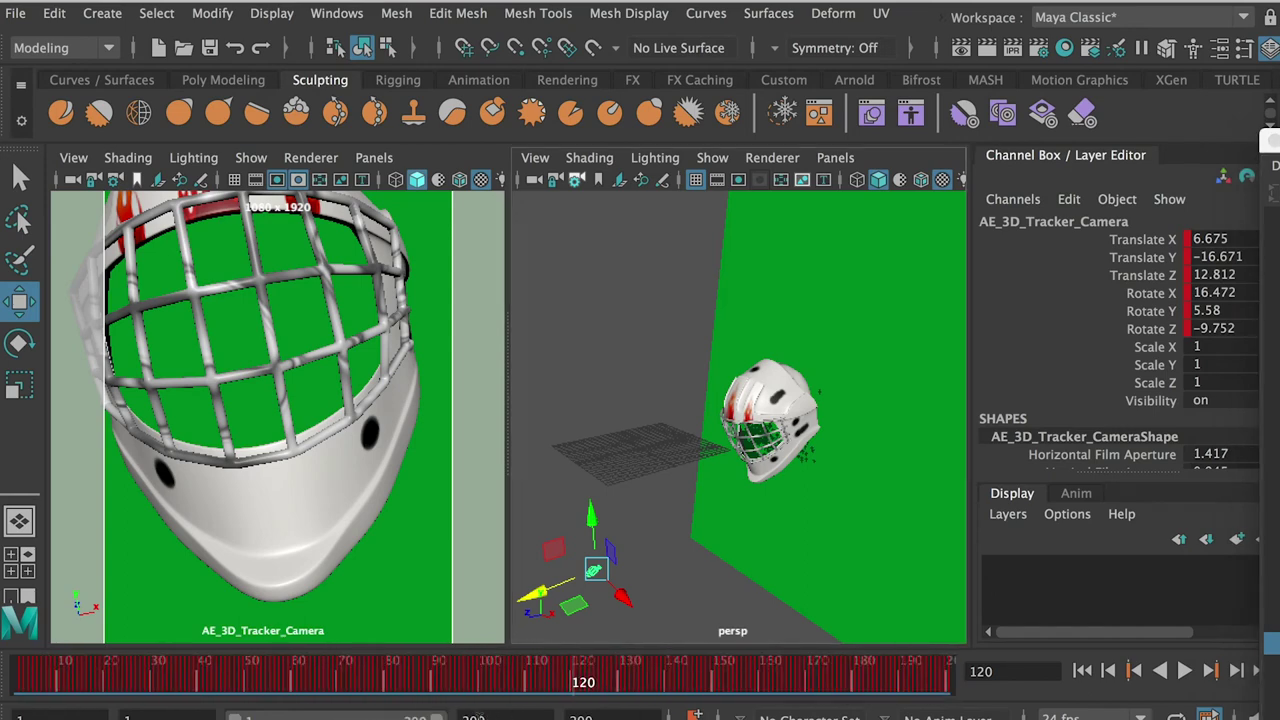
type("0")
key("Return")
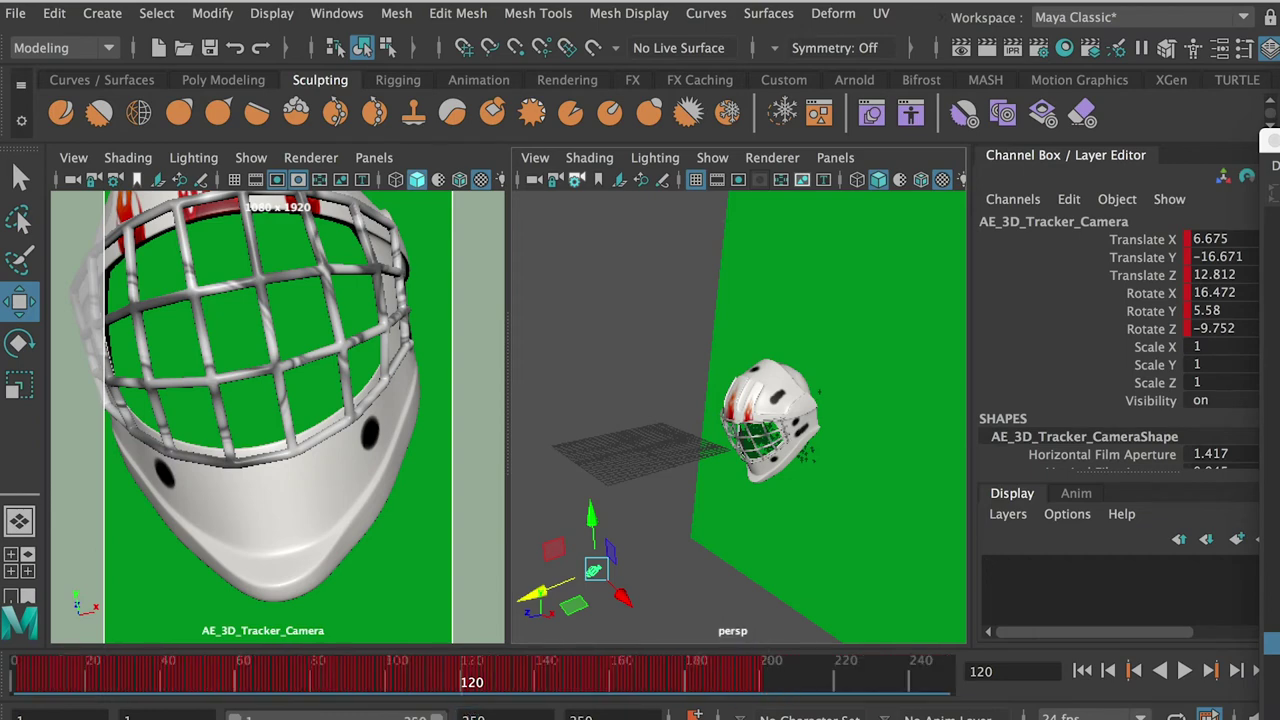
left_click_drag(233, 717, 369, 684)
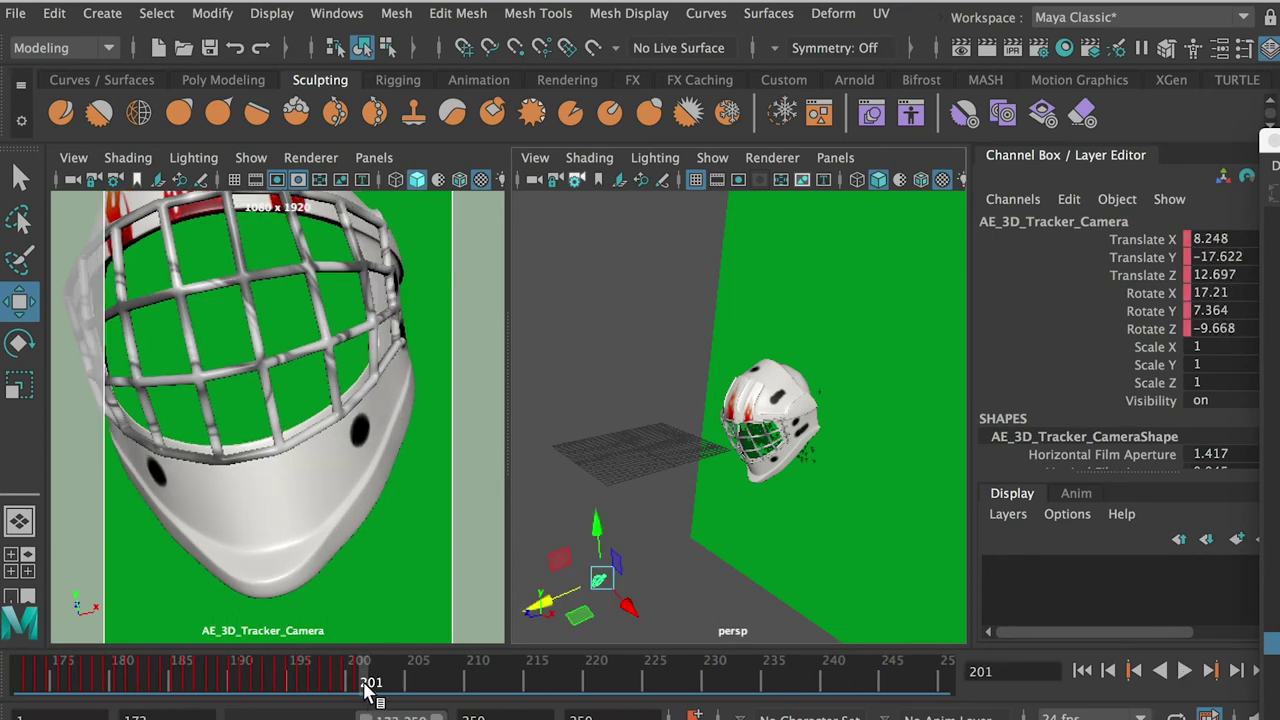
left_click_drag(357, 663, 276, 682)
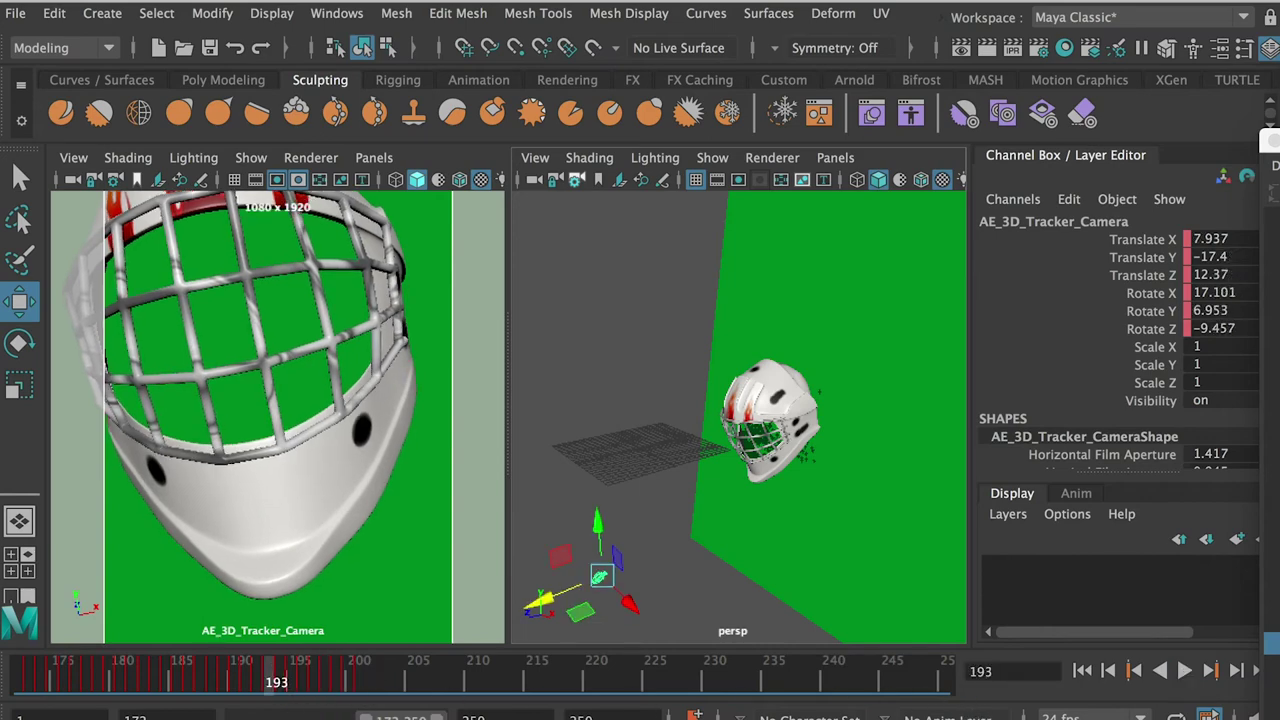
Check the Final composition's frame rate in After Effects and match it in Maya by setting 25 fps.
key("super+Tab")
key("super+Tab")
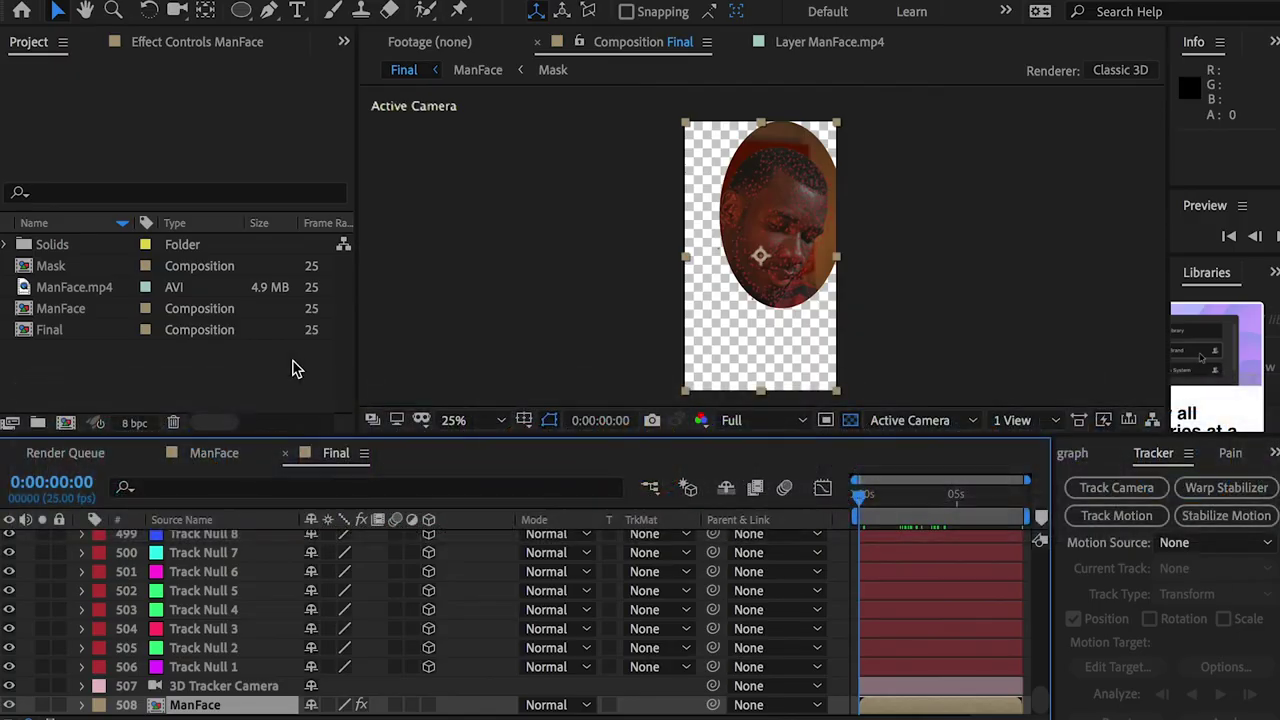
left_click(56, 335)
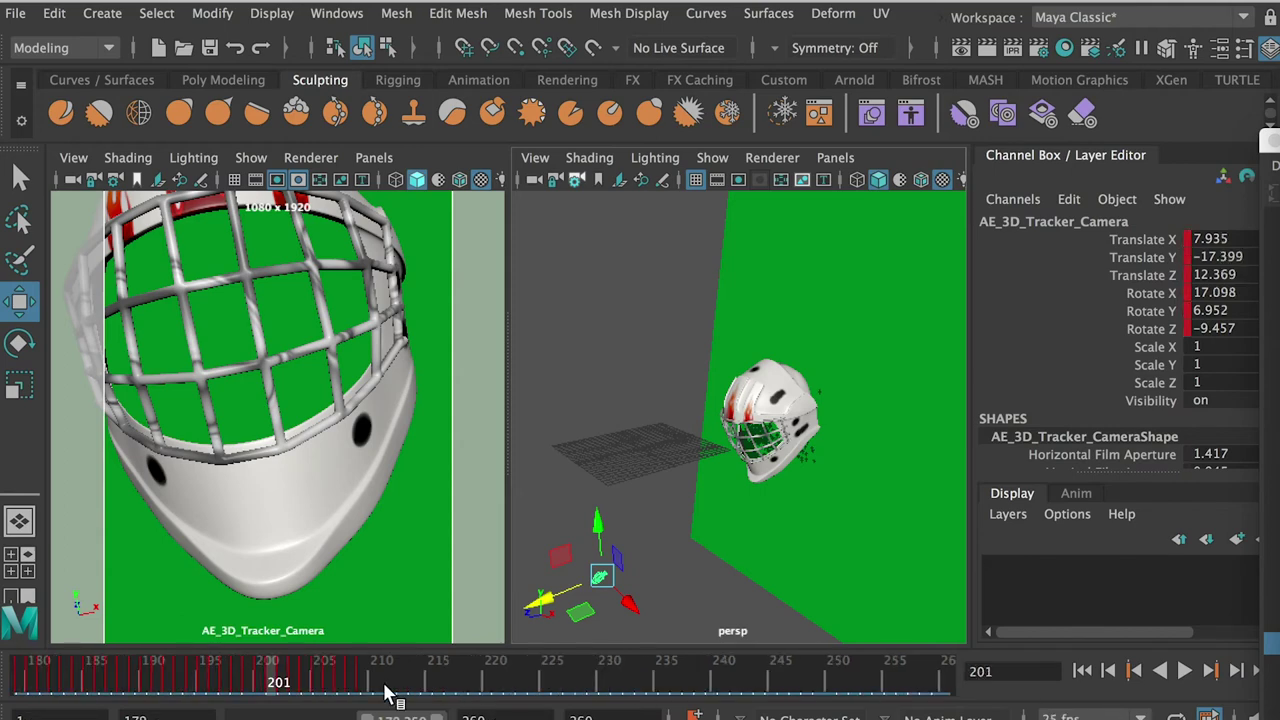
Scrub to the last camera keyframe and set the animation's end to frame 215.
left_click_drag(280, 685, 369, 681)
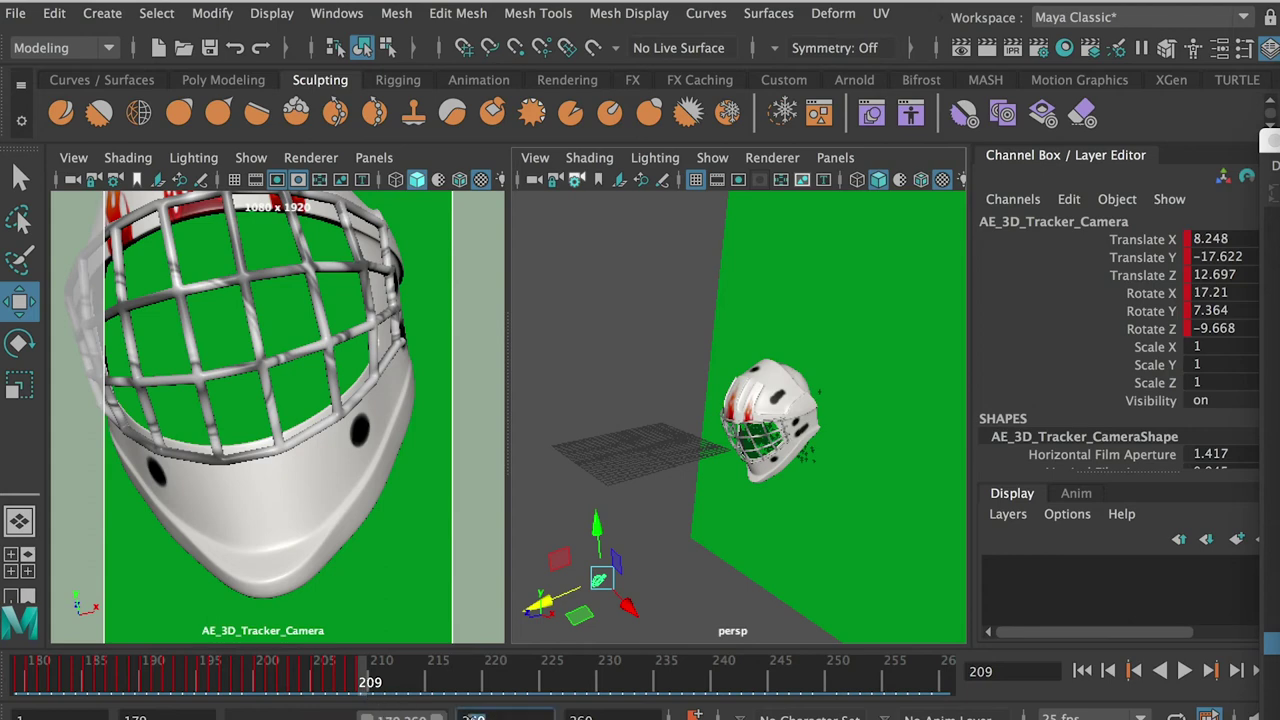
left_click_drag(596, 718, 564, 717)
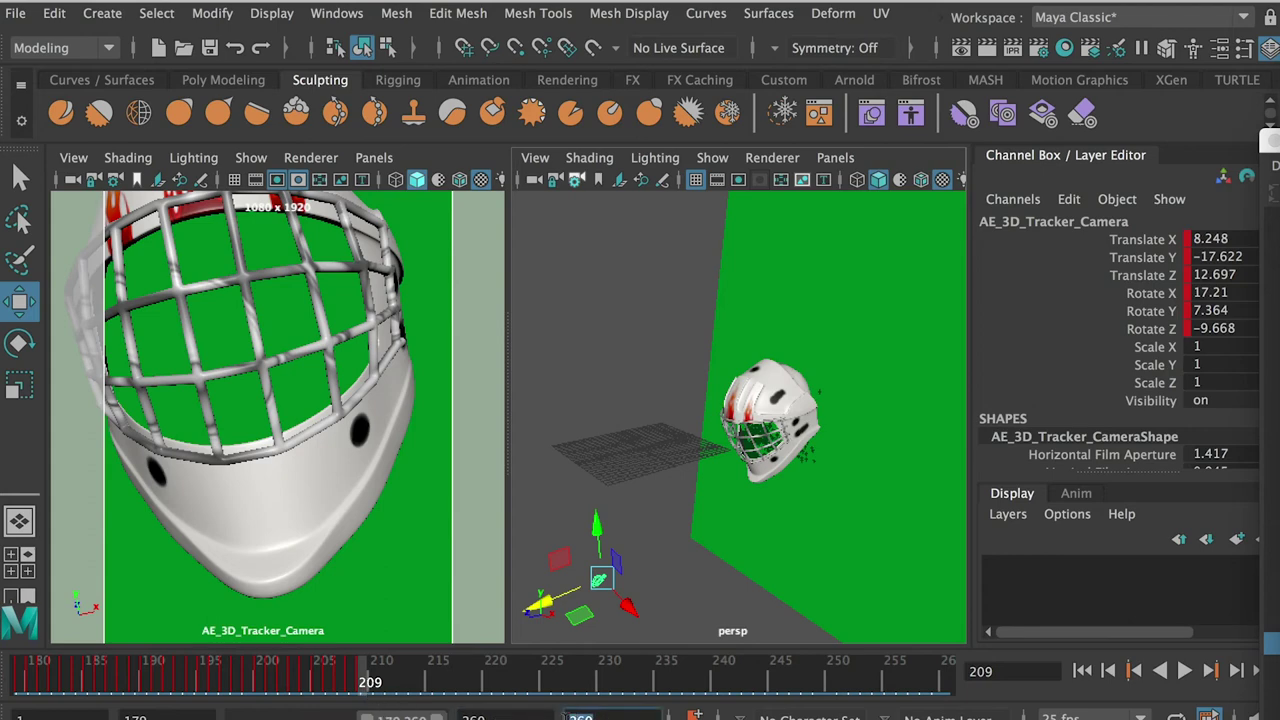
type("215")
key("Return")
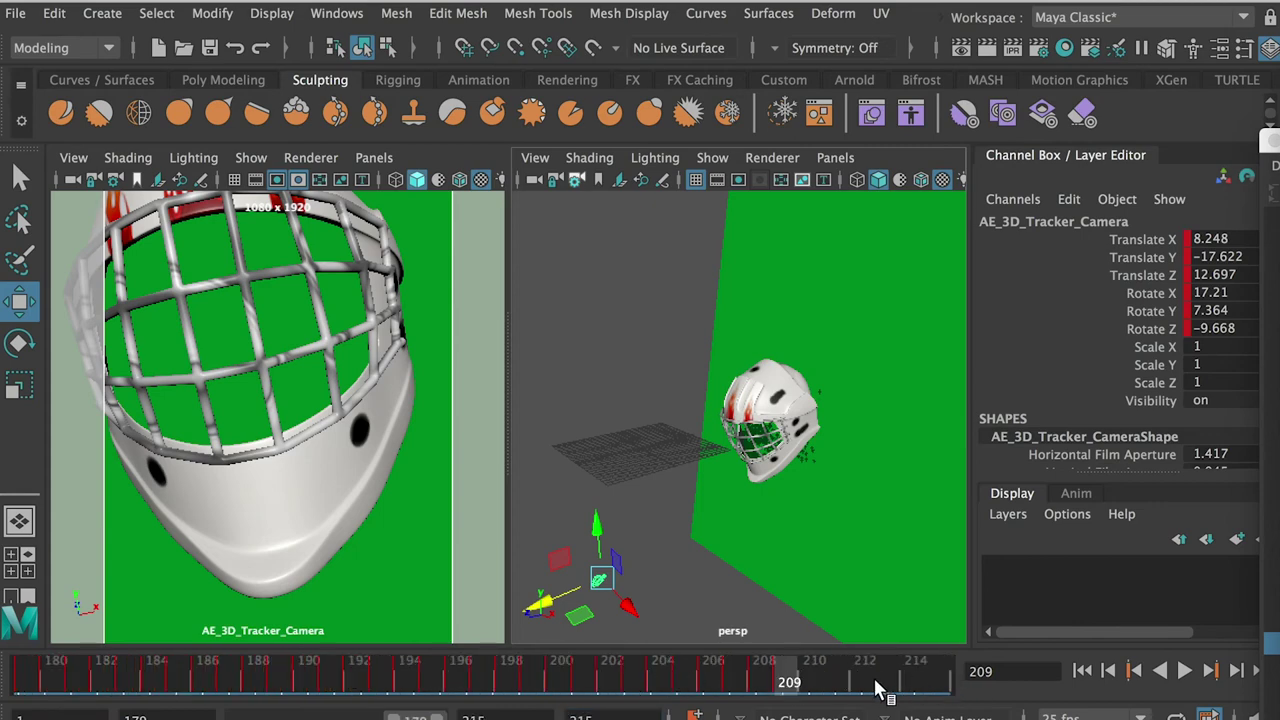
Set the timeline's start to frame 0 and show the full range from 0 to 215.
double_click(400, 717)
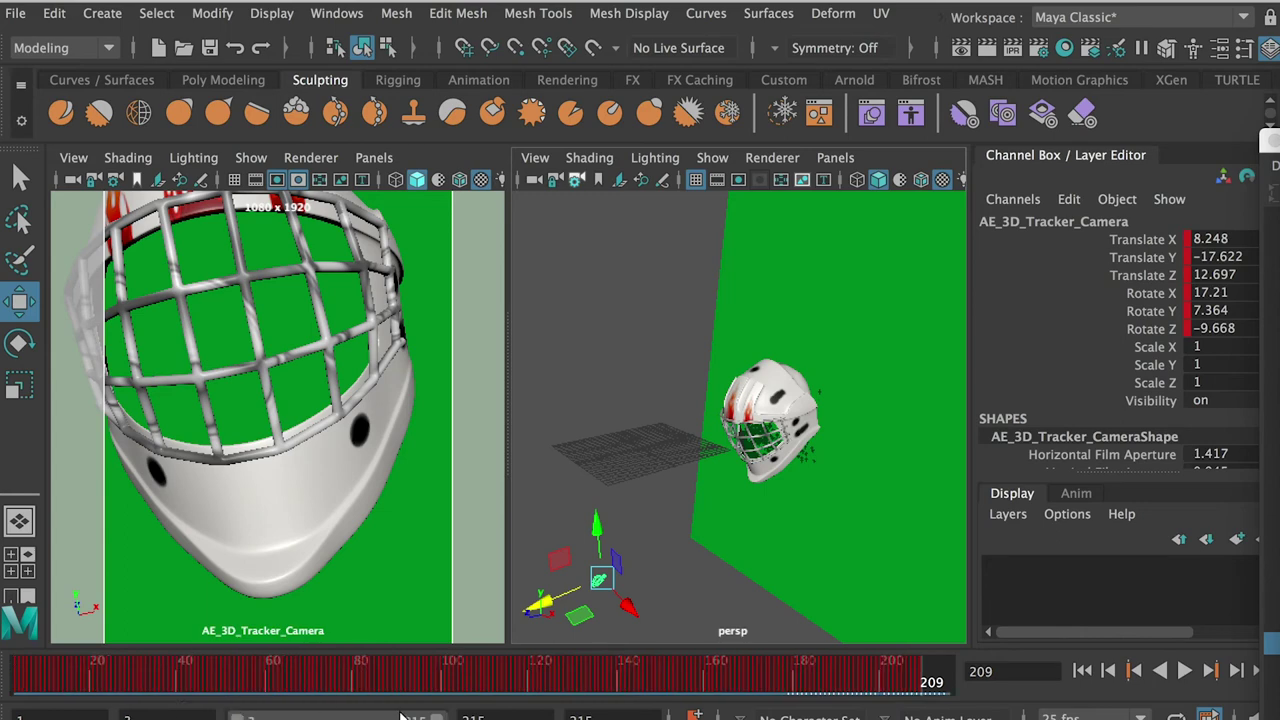
left_click_drag(436, 717, 284, 717)
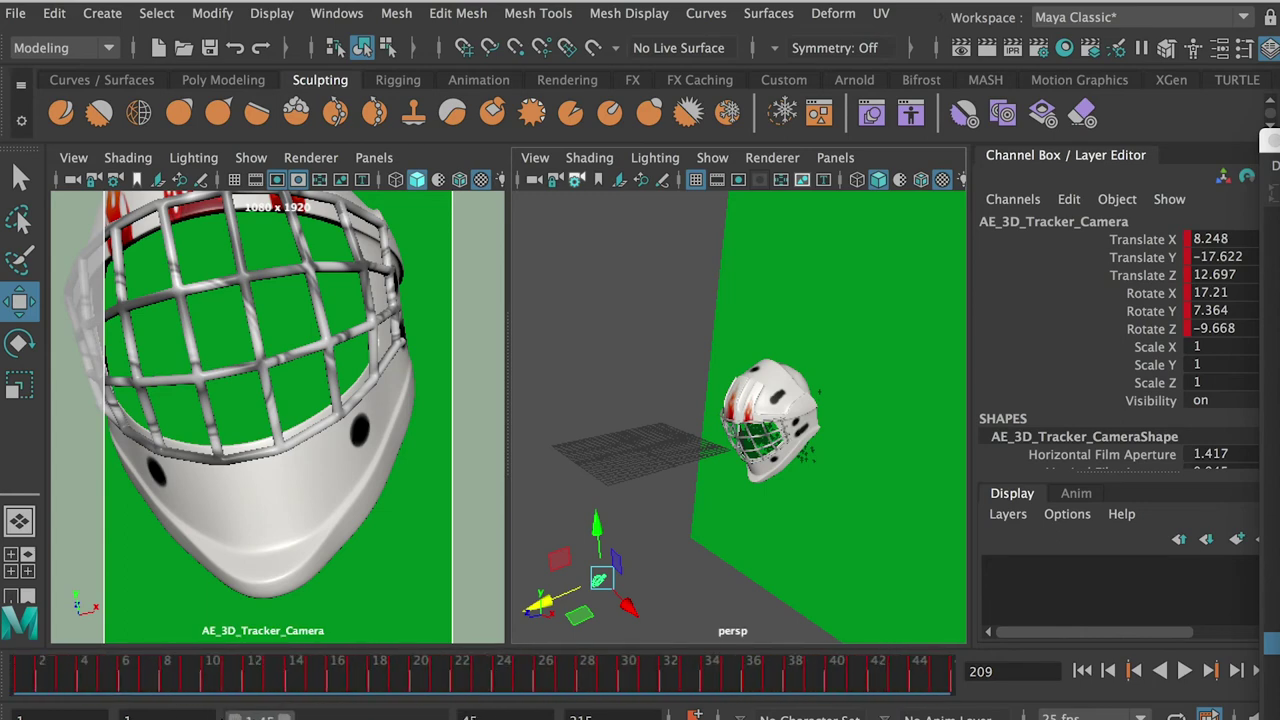
type("10")
key("Return")
left_click_drag(222, 684, 186, 678)
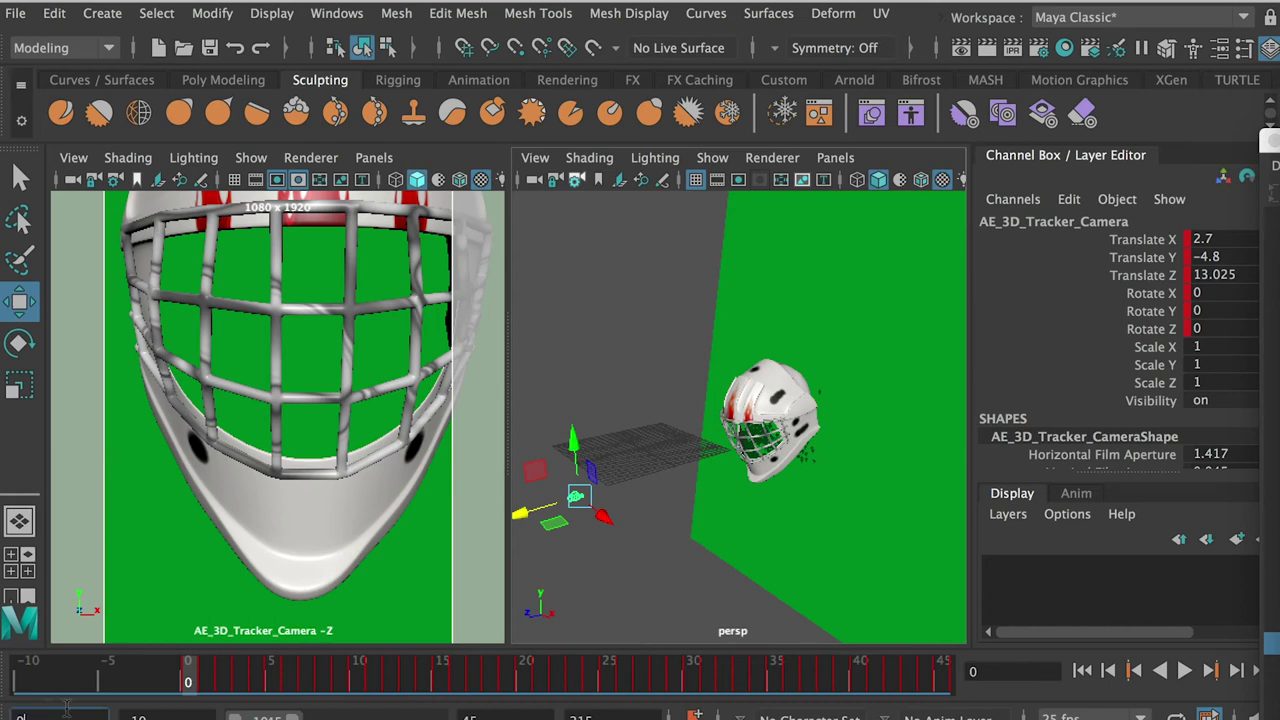
left_click(157, 709)
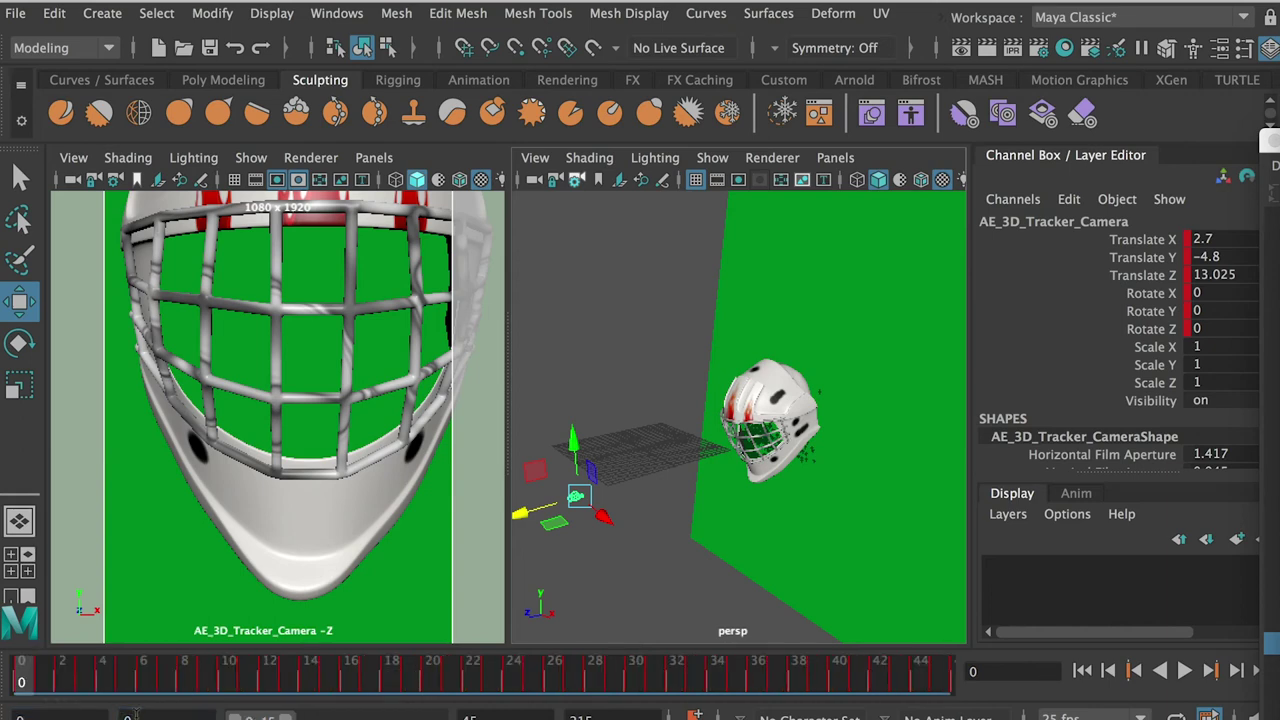
mouse_move(42, 684)
left_mouse_down()
mouse_move(82, 684)
mouse_move(22, 684)
left_mouse_up()
left_click_drag(287, 717, 440, 717)
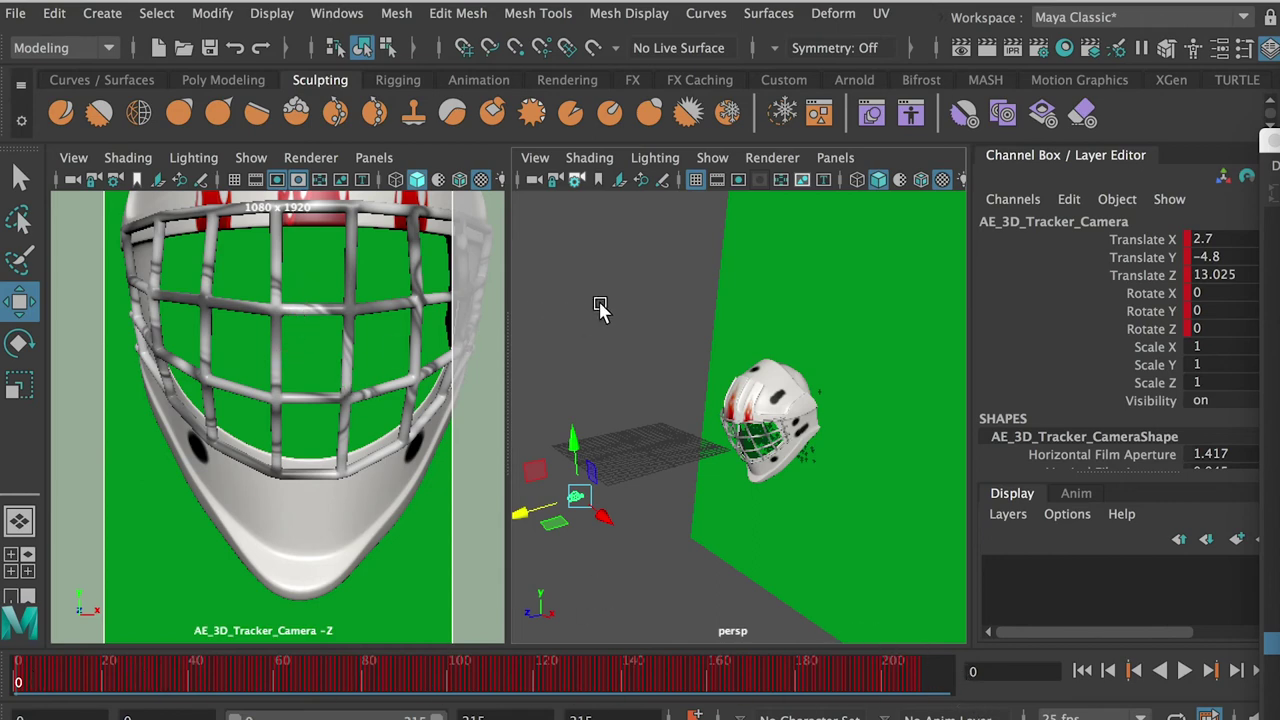
Deselect the camera, maximize the AE_3D_Tracker_Camera view, and playblast it to the movie file FaceTracking-Step01.
left_click(600, 262)
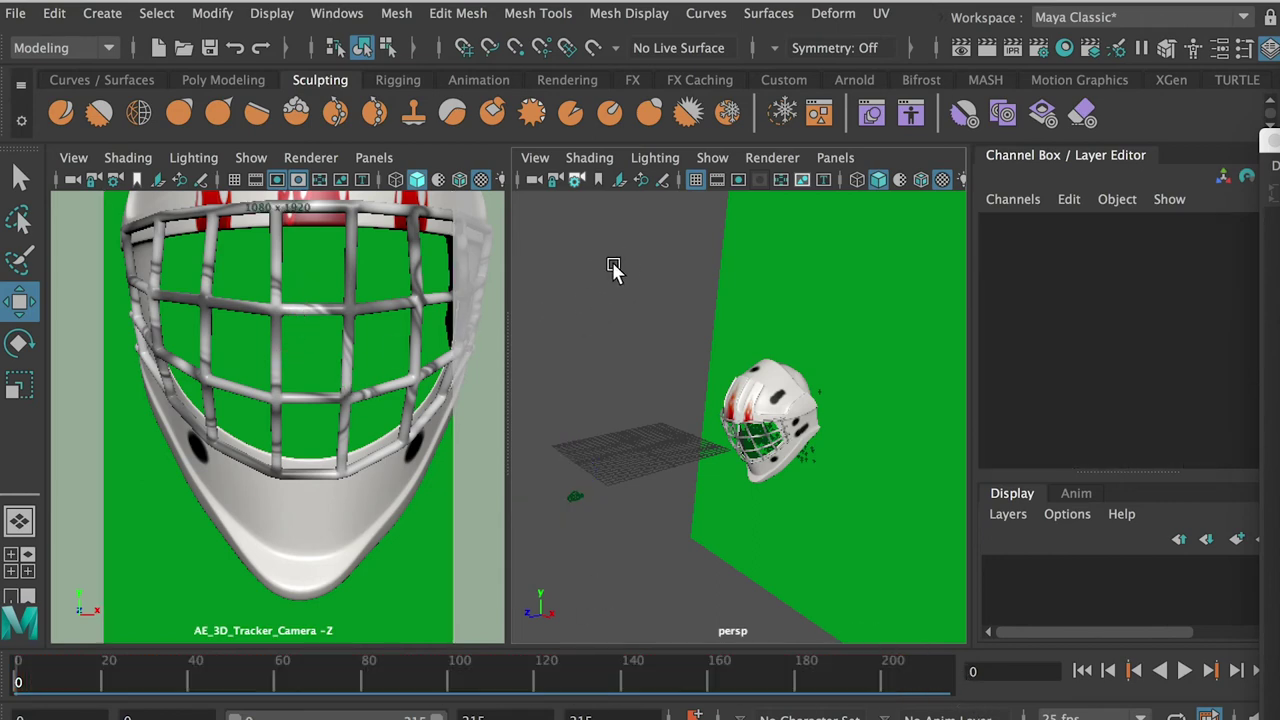
key("space")
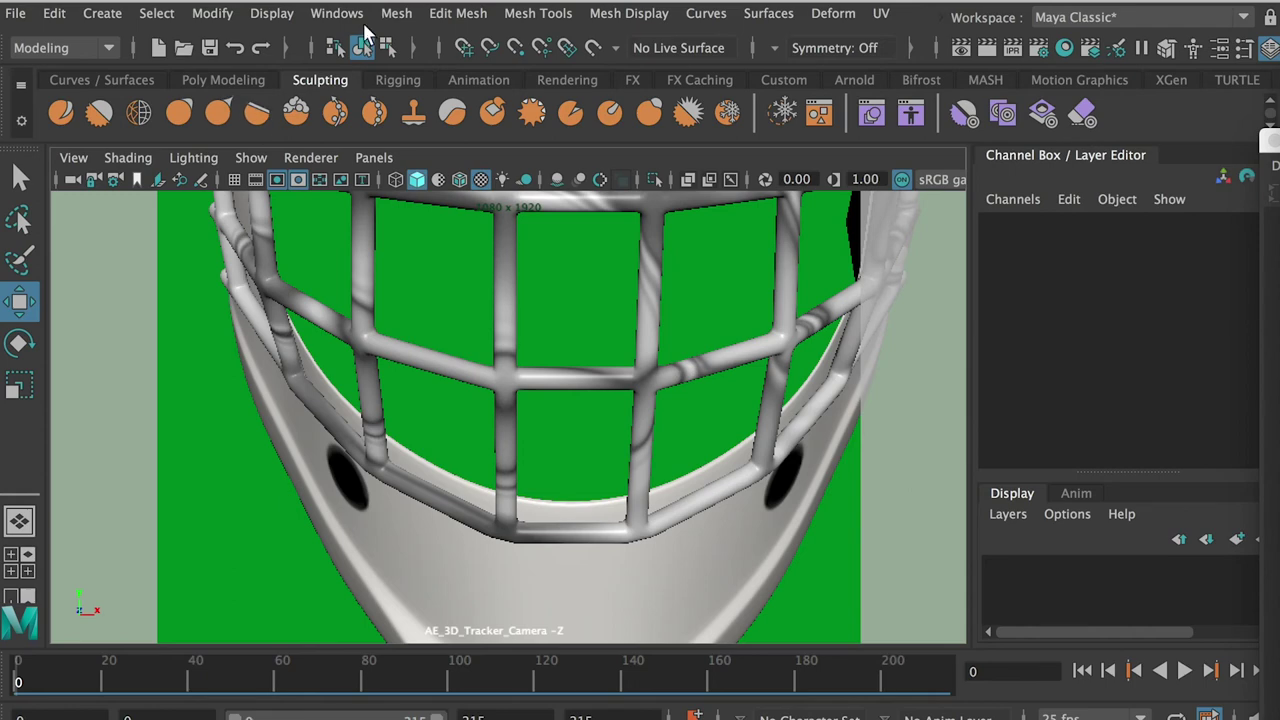
left_click(336, 13)
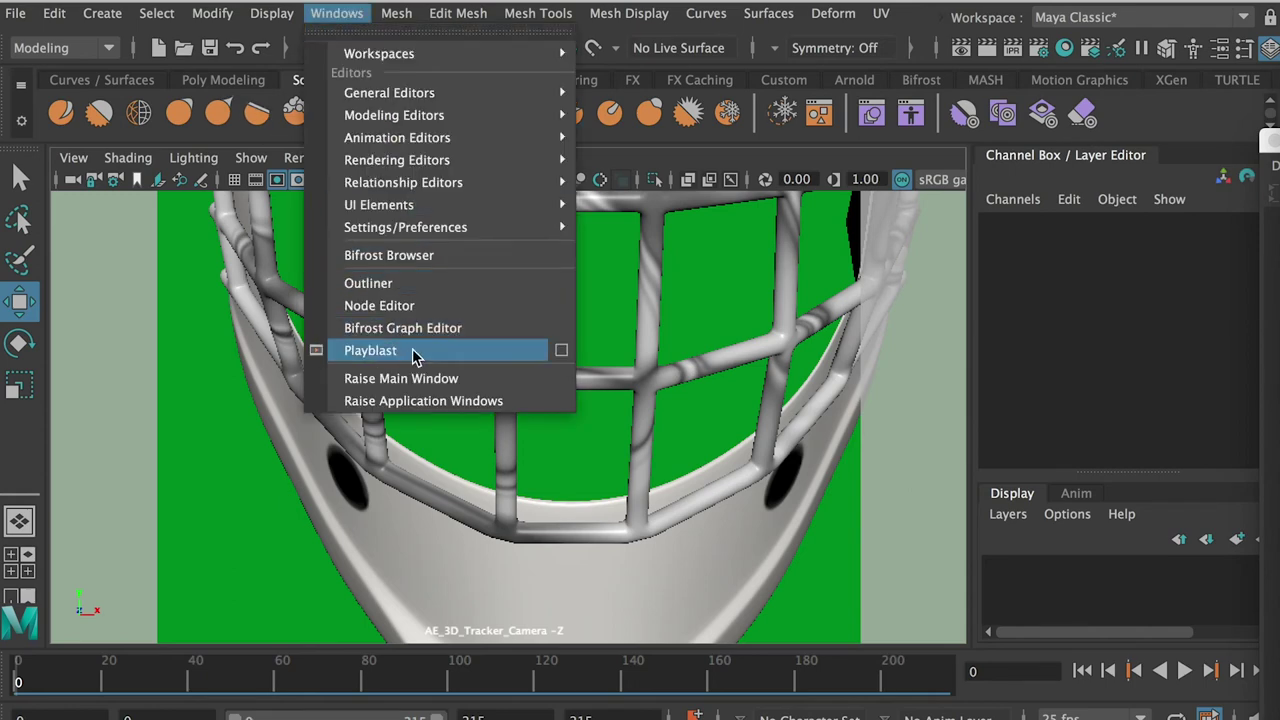
left_click(563, 355)
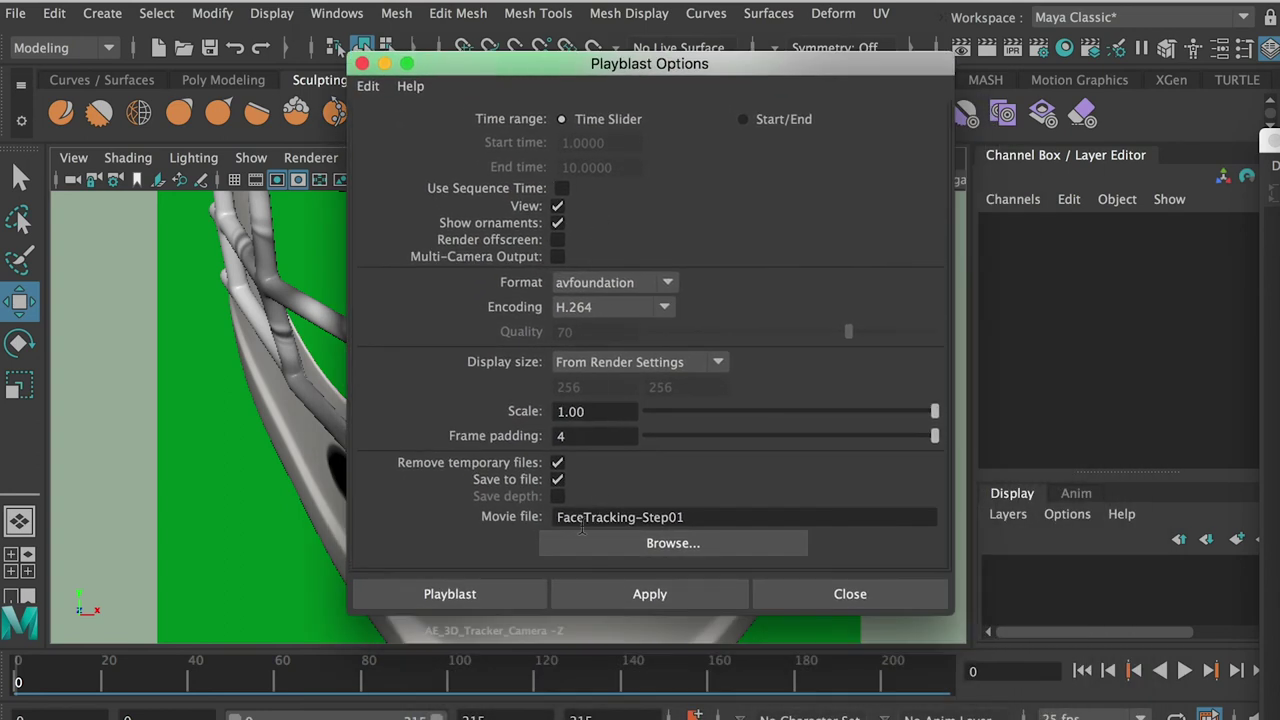
left_click(481, 592)
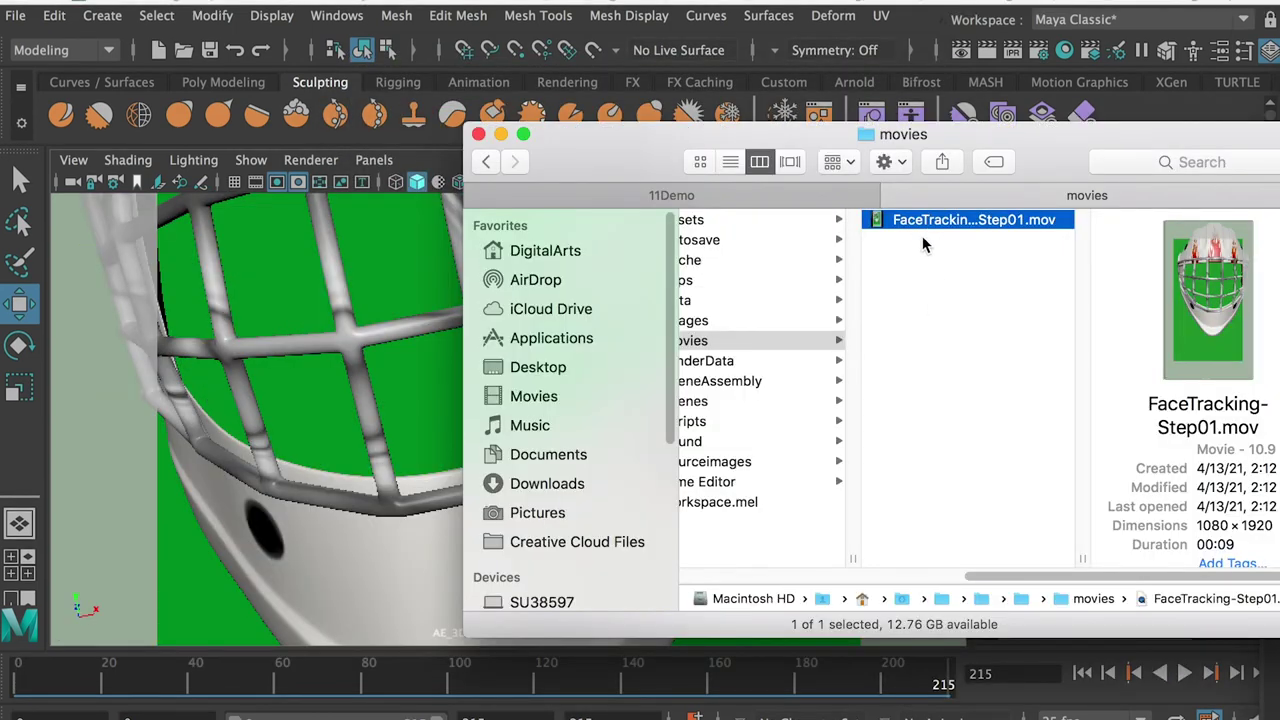
Rename the playblast file in the project's movies folder as TestRender1.mov.
scroll(924, 245, "left", 5)
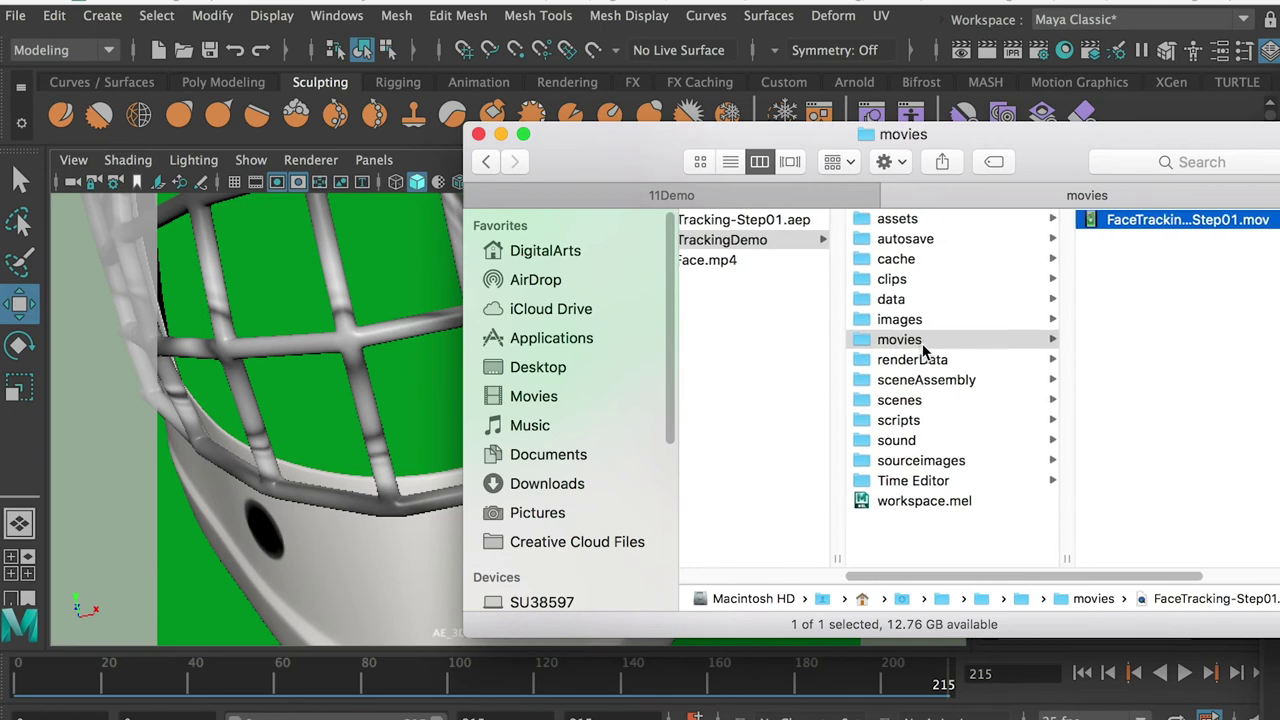
scroll(924, 347, "right", 5)
left_click(1059, 229)
type("Rend")
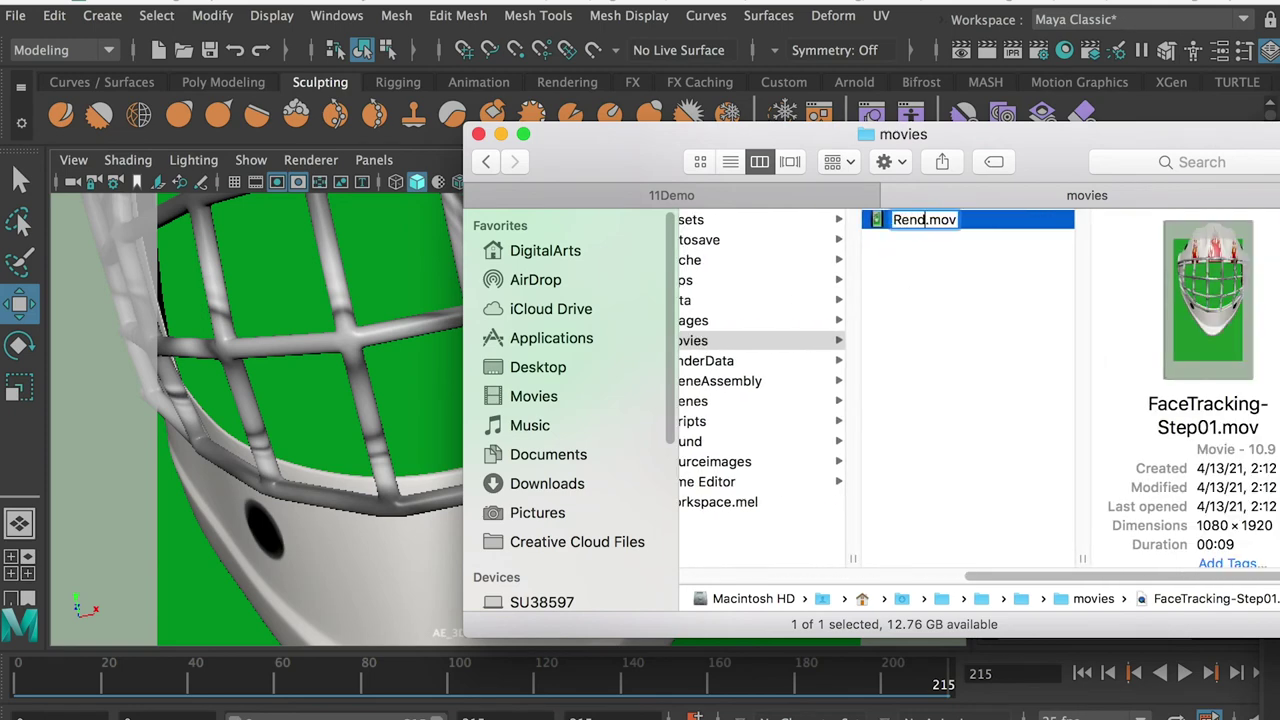
type("Test")
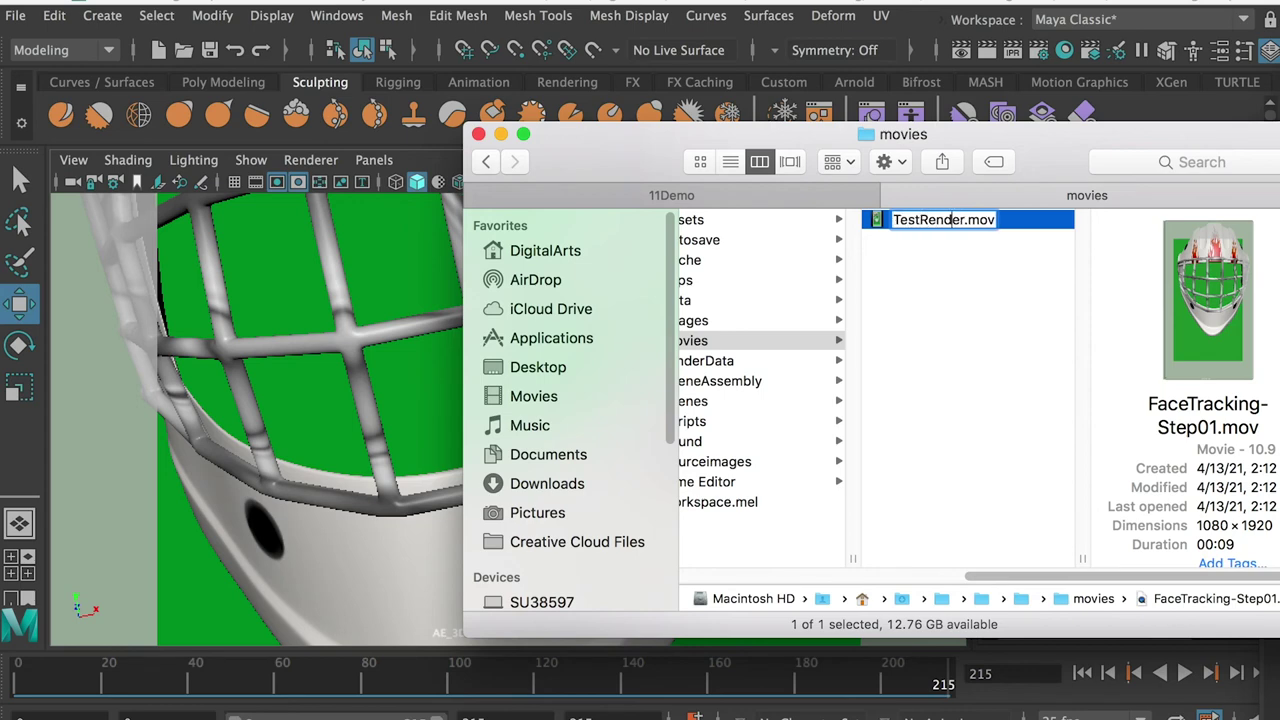
key("Return")
Import TestRender1.mov from the Finder into the After Effects project and clear the selection.
key("super+Tab")
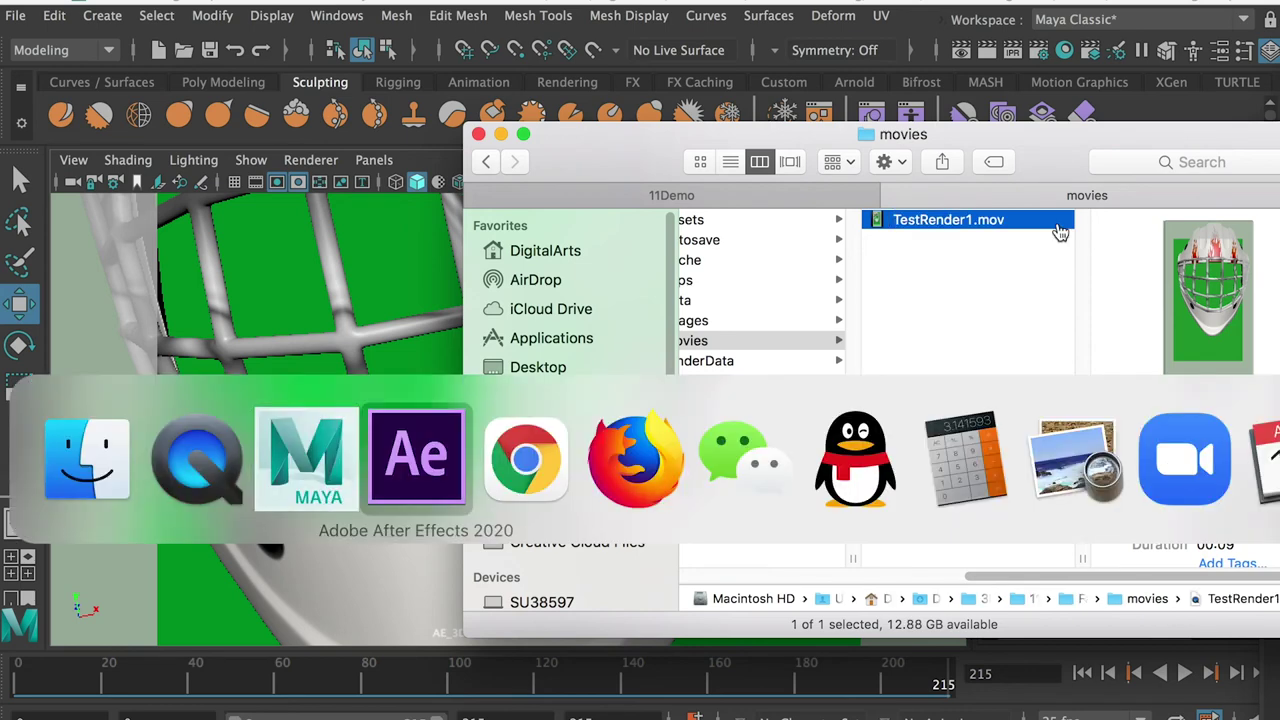
key("super+Tab")
left_click_drag(930, 218, 114, 380)
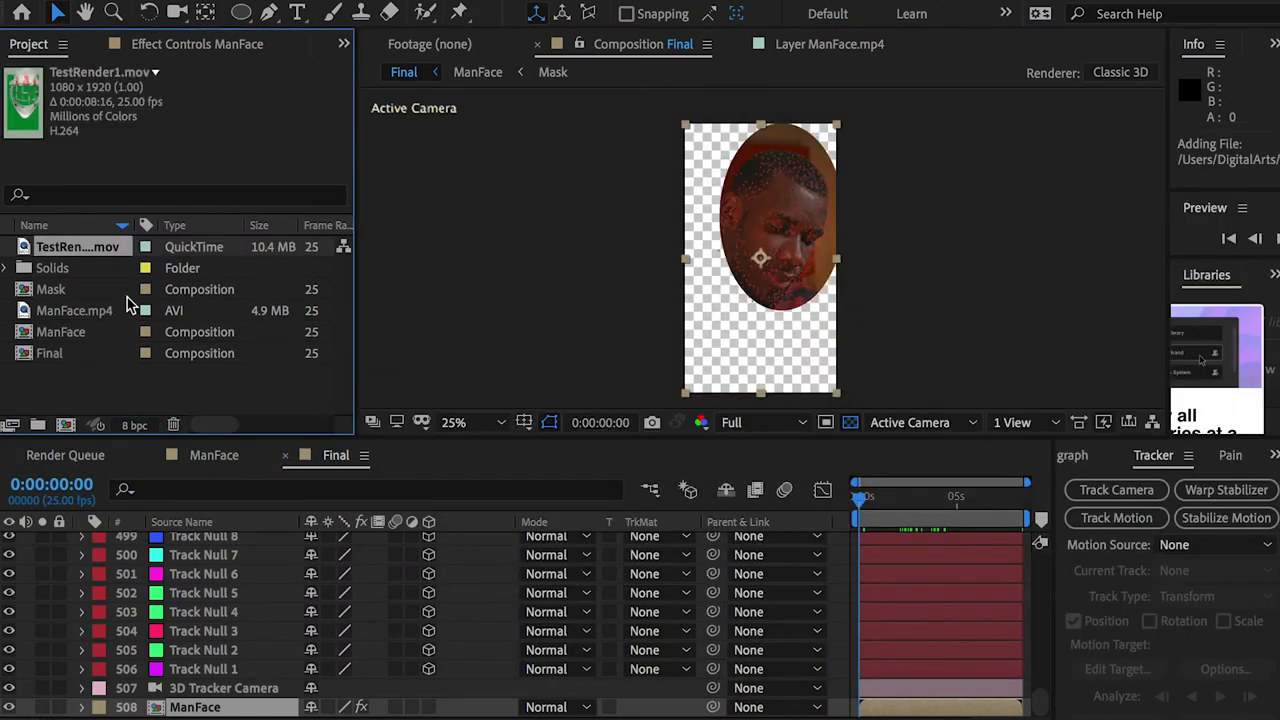
left_click(100, 392)
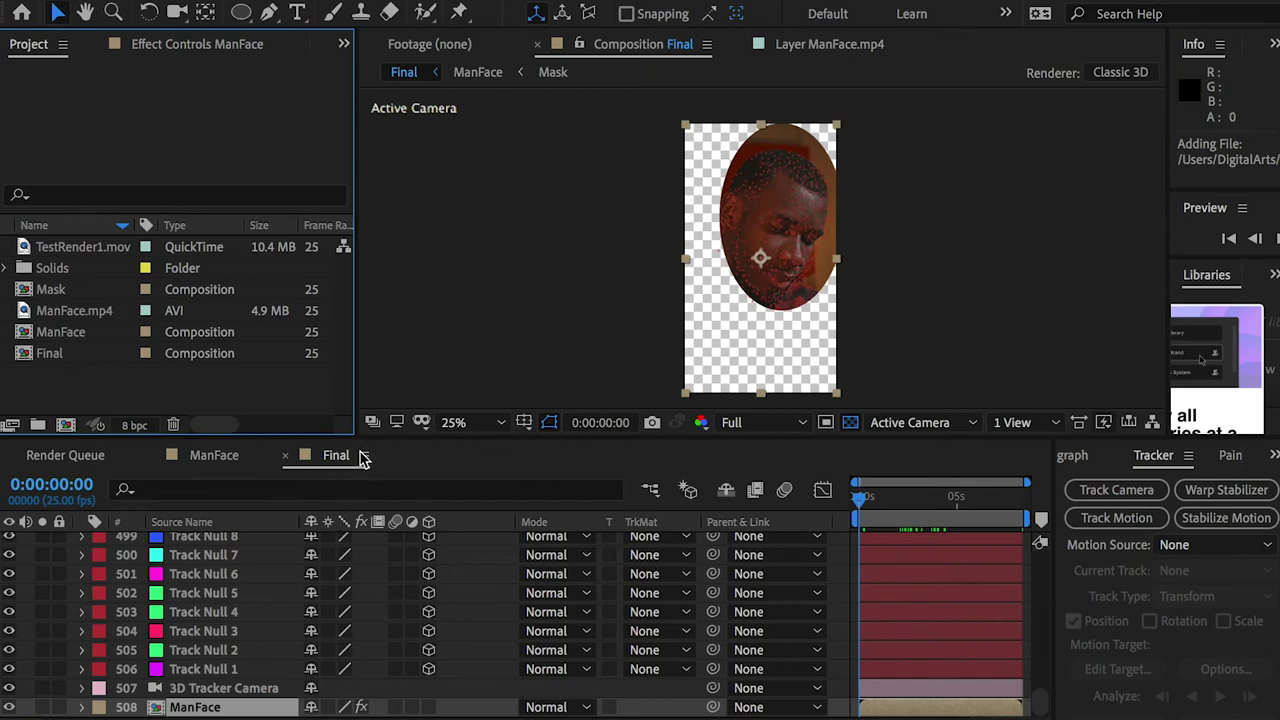
Rename the Final composition as OnlyForTracking.
left_click(50, 354)
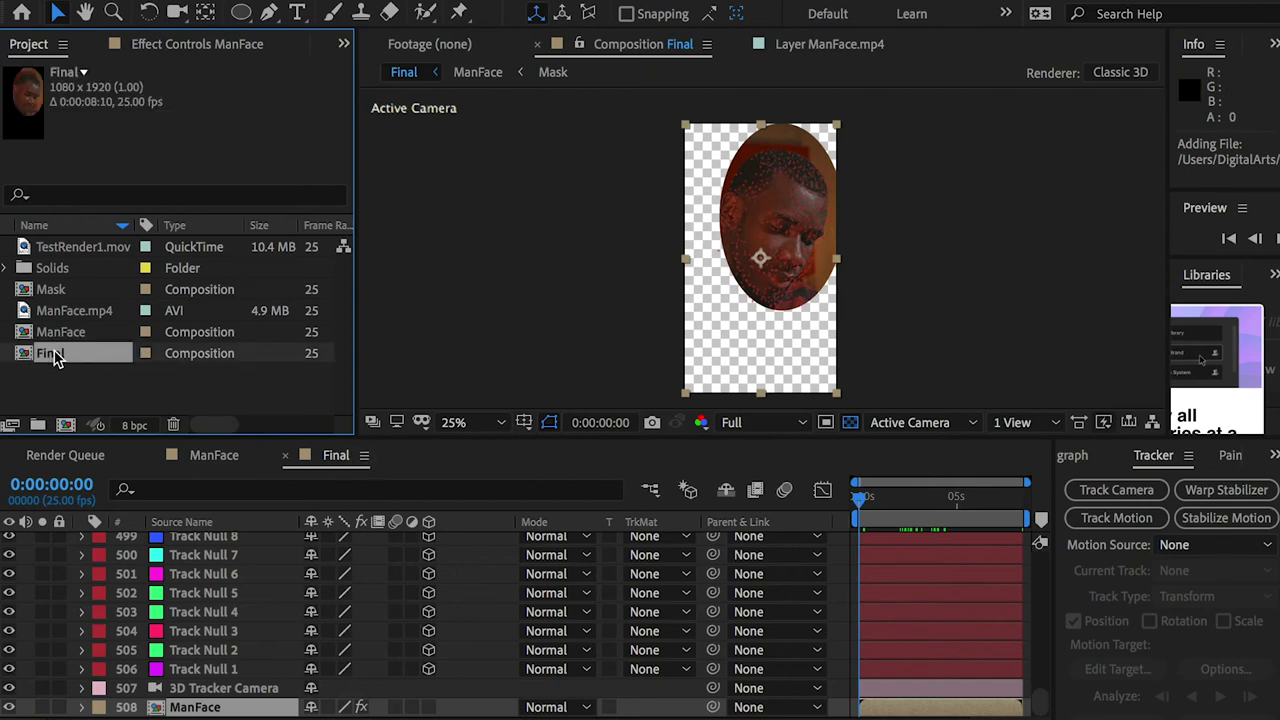
key("Return")
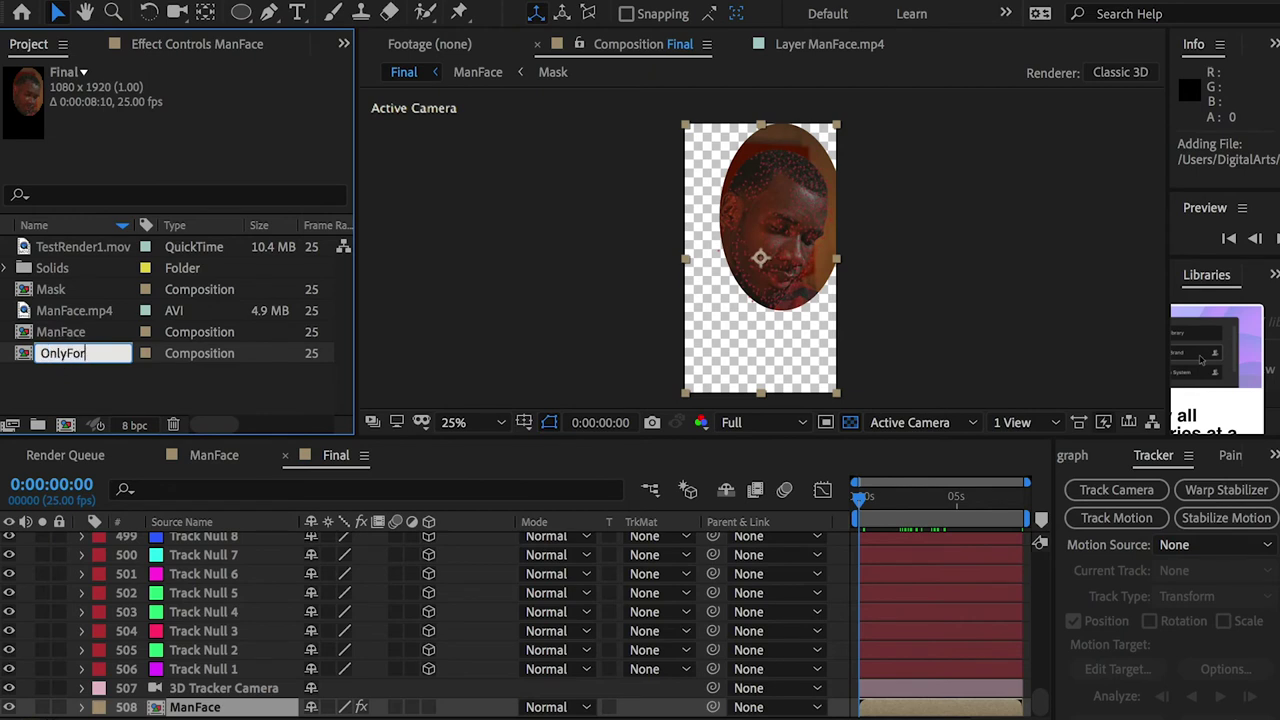
type("OnlyForTracking")
key("Return")
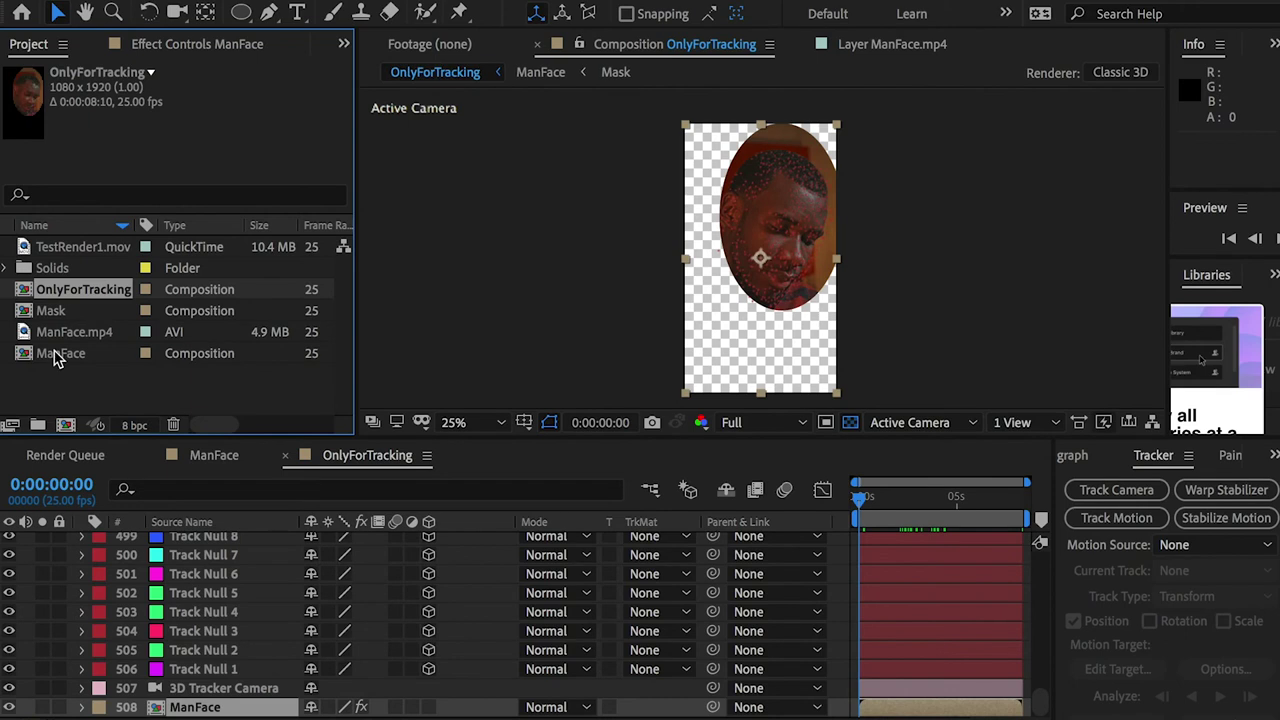
Create a new composition from the ManFace.mp4 footage and name it Final.
left_click(72, 338)
left_click_drag(75, 343, 68, 428)
left_click(77, 361)
key("Return")
type("Fi")
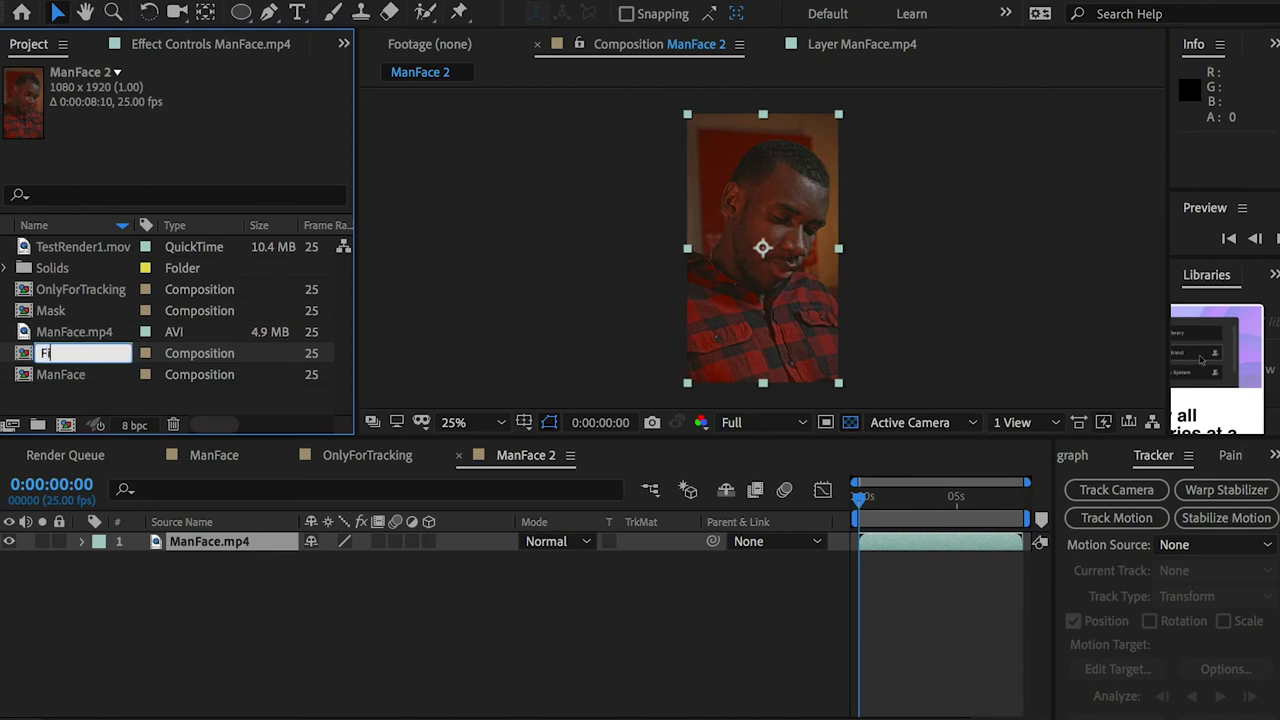
type("nal")
key("Return")
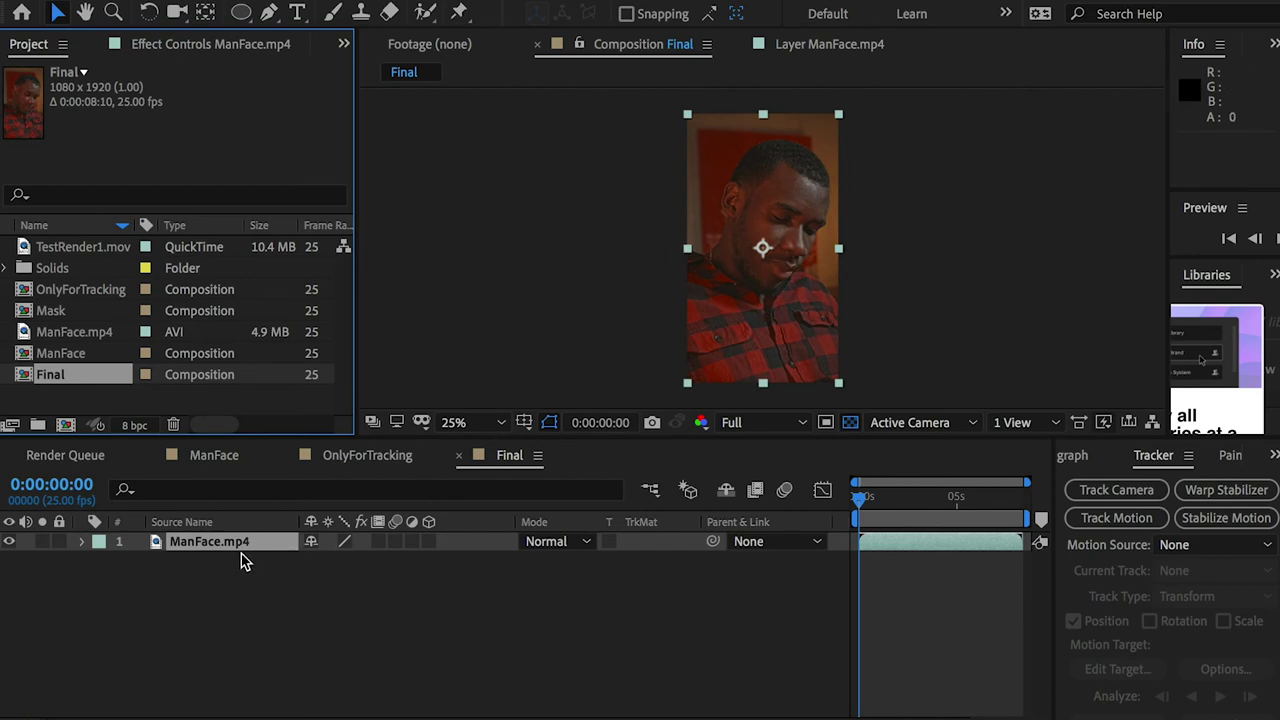
Add TestRender1.mov above ManFace.mp4 in the Final composition and set its scale to 130%.
left_click_drag(47, 250, 225, 541)
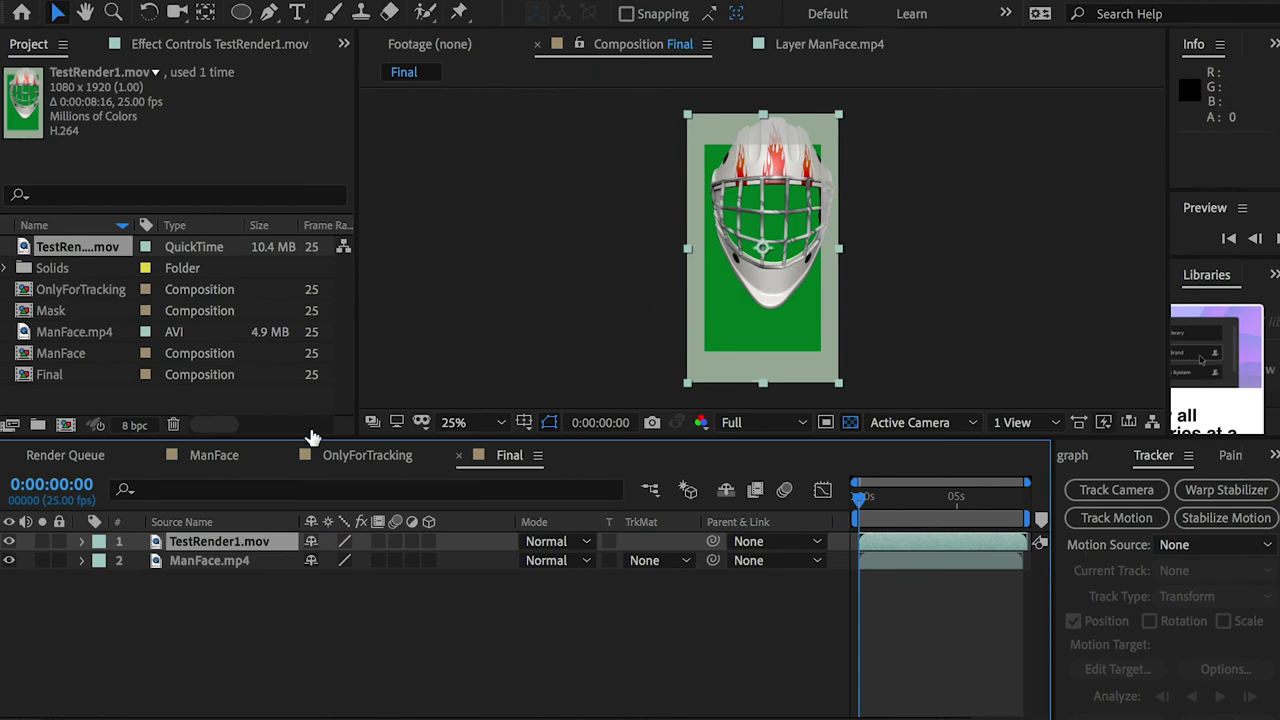
key("s")
left_click_drag(340, 560, 368, 560)
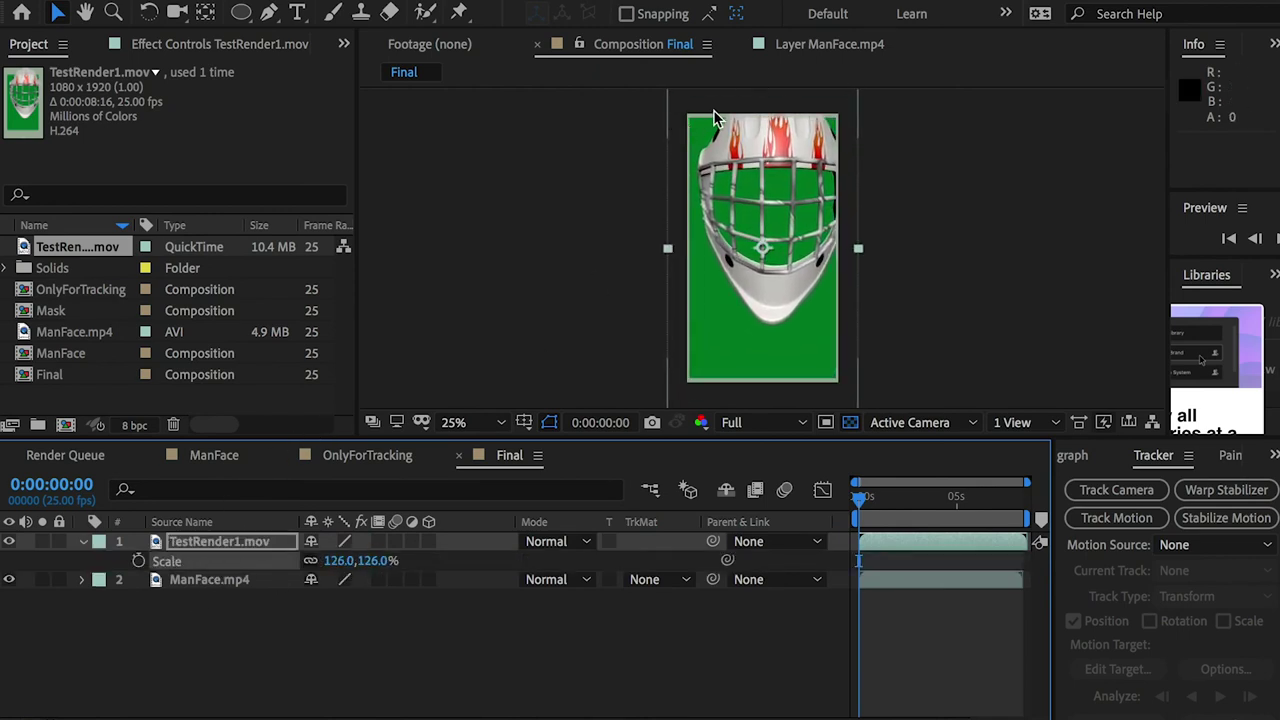
left_click(341, 561)
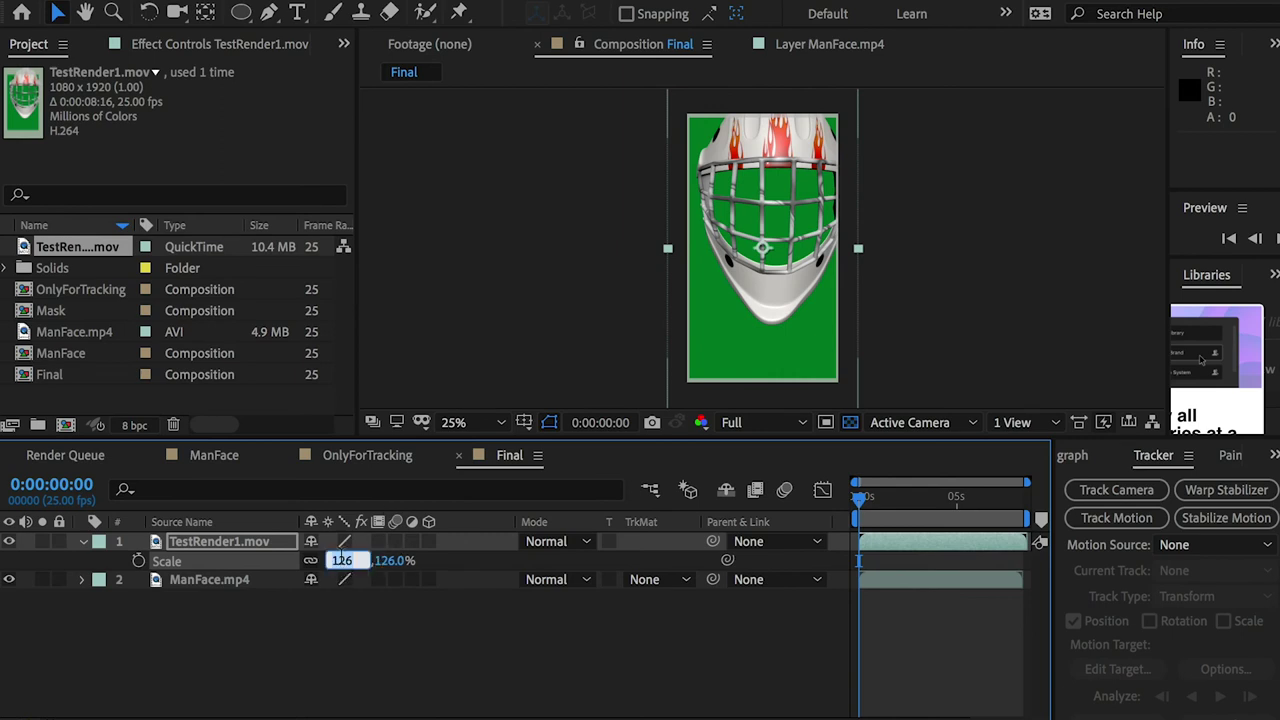
type("130")
key("Return")
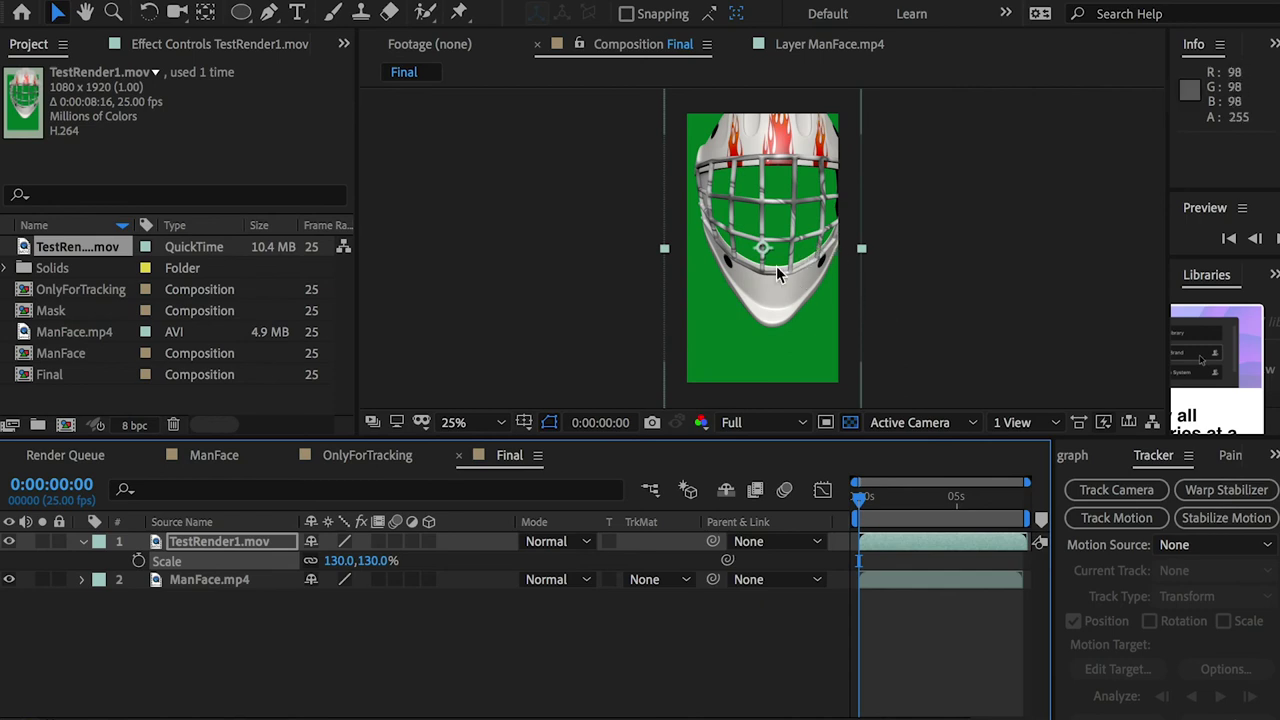
Apply the Keylight (1.2) effect to the TestRender1.mov layer and sample the render's green background as the Screen Colour.
left_click_drag(1163, 226, 924, 220)
left_click(951, 284)
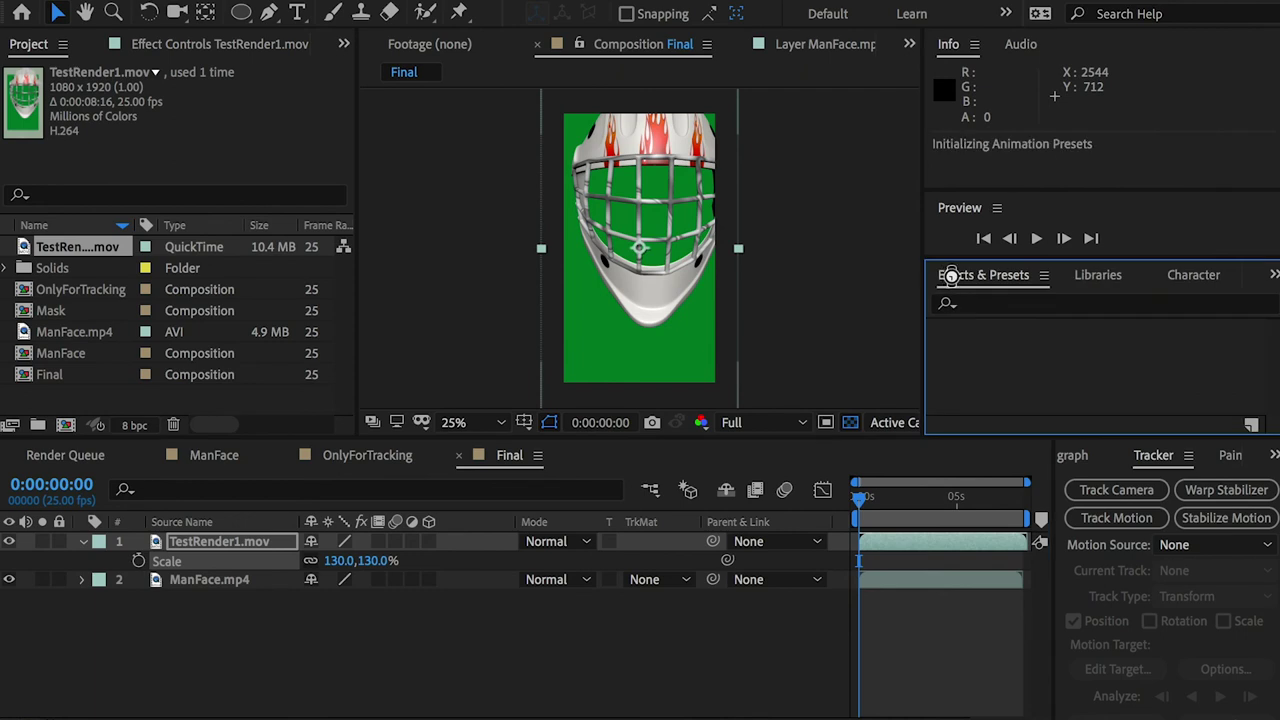
left_click(975, 302)
type("keylight")
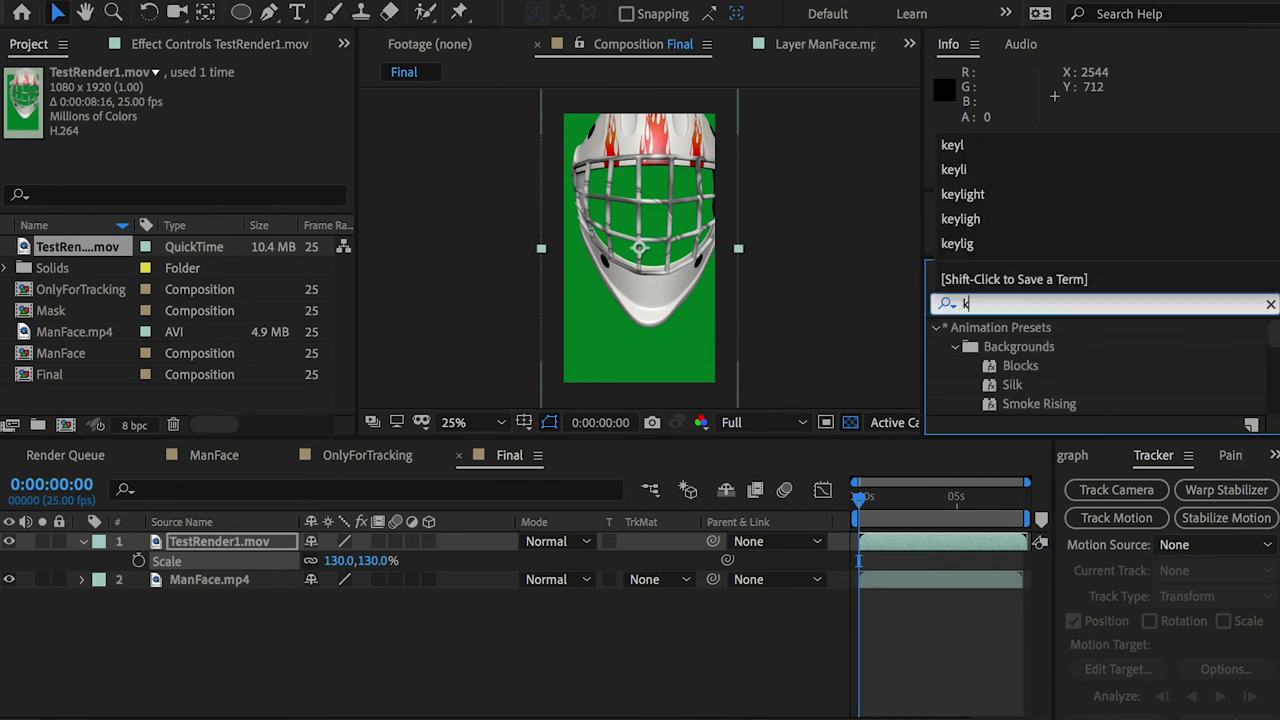
left_click_drag(1013, 415, 258, 549)
left_click(234, 232)
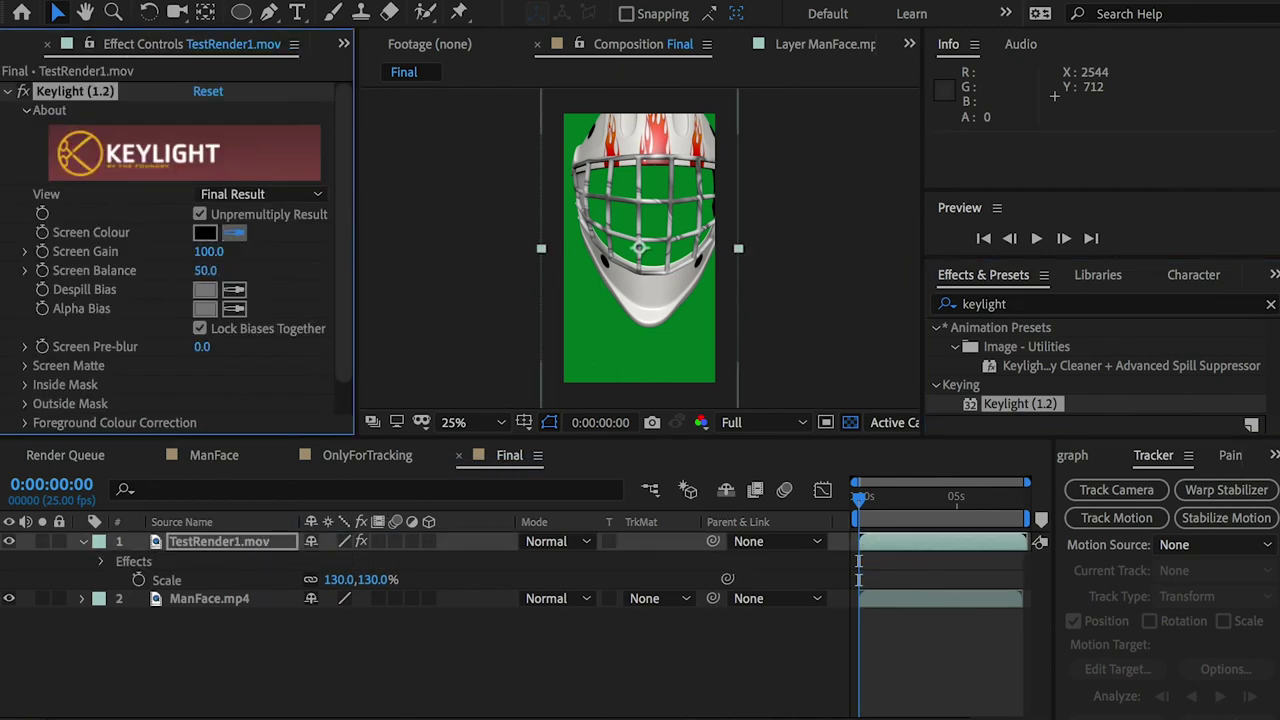
left_click(607, 312)
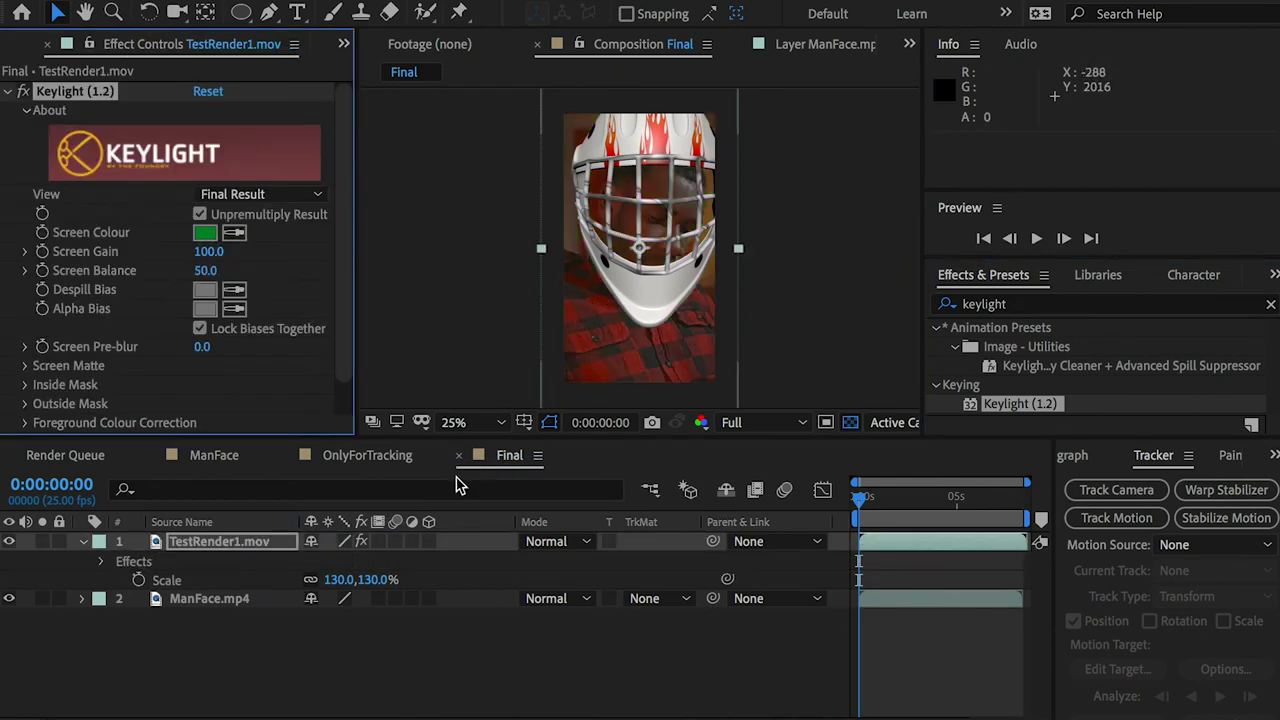
Play the Final composition from the first frame to check how the mask follows the man's face.
left_click_drag(884, 492, 850, 496)
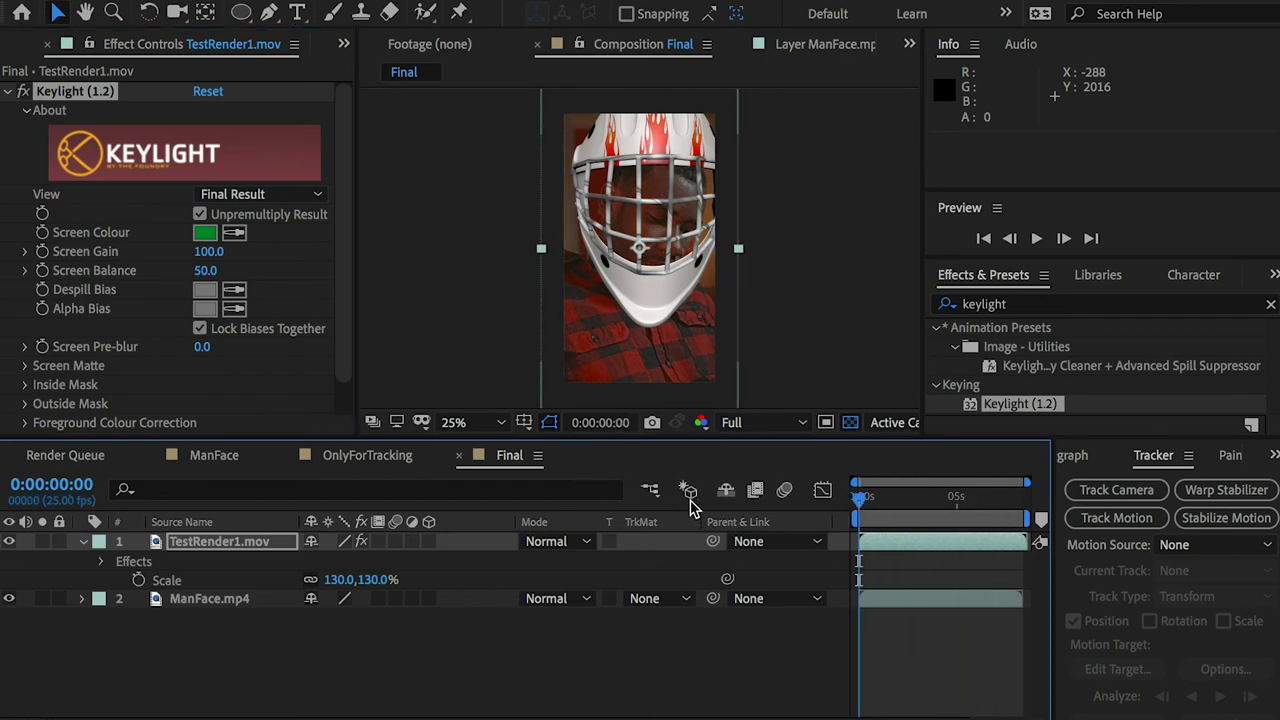
key("space")
key("space")
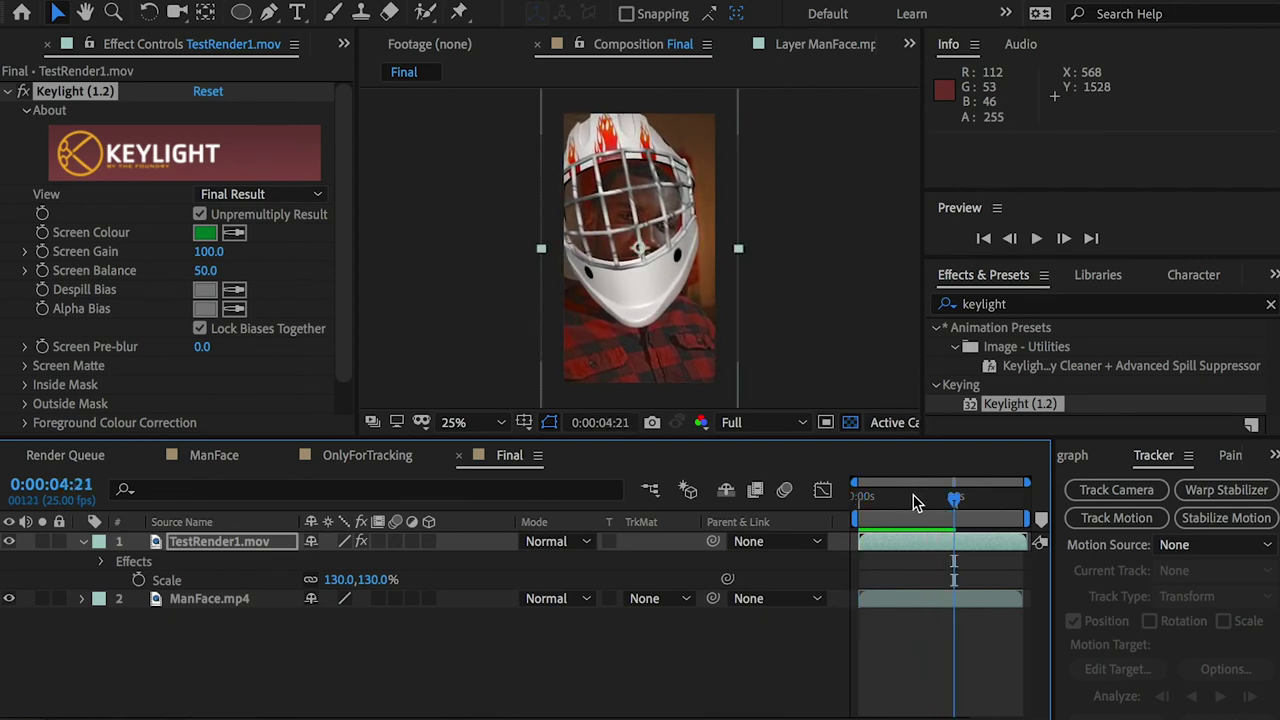
key("space")
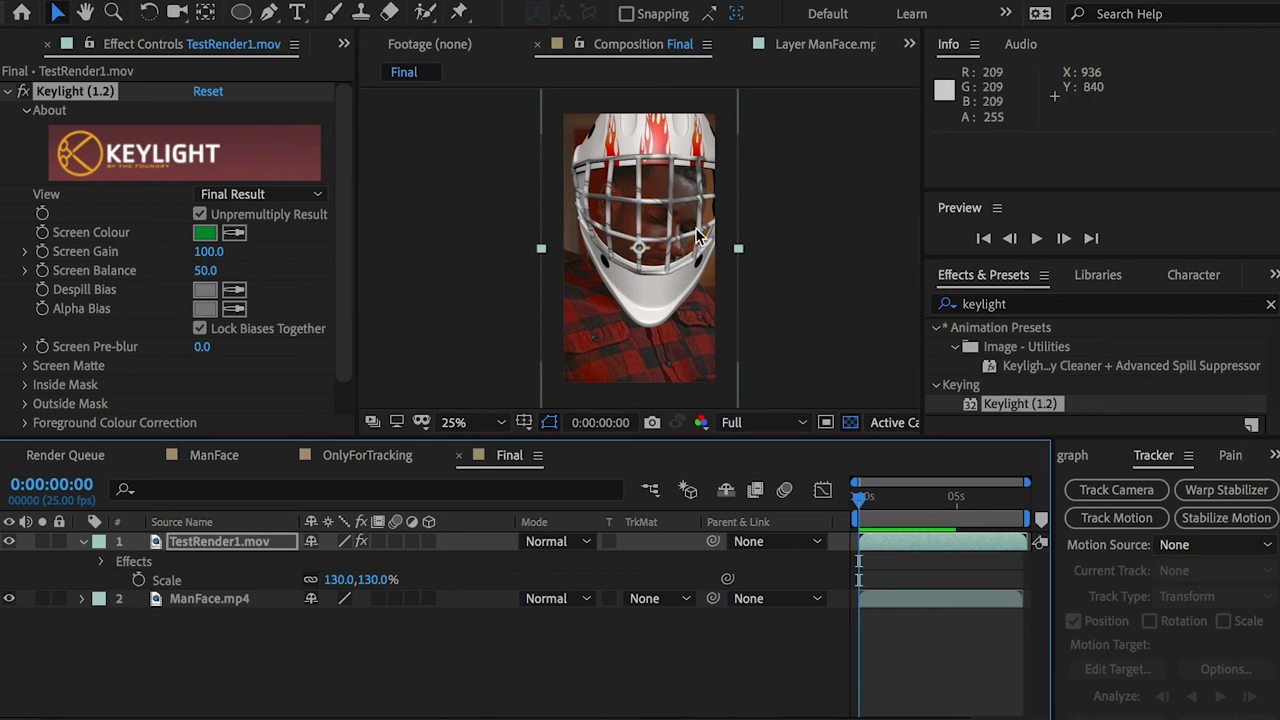
Switch to Maya and show the tracking locators in the AE_3D_Tracker_Camera view.
key("super+Tab")
left_click(414, 456)
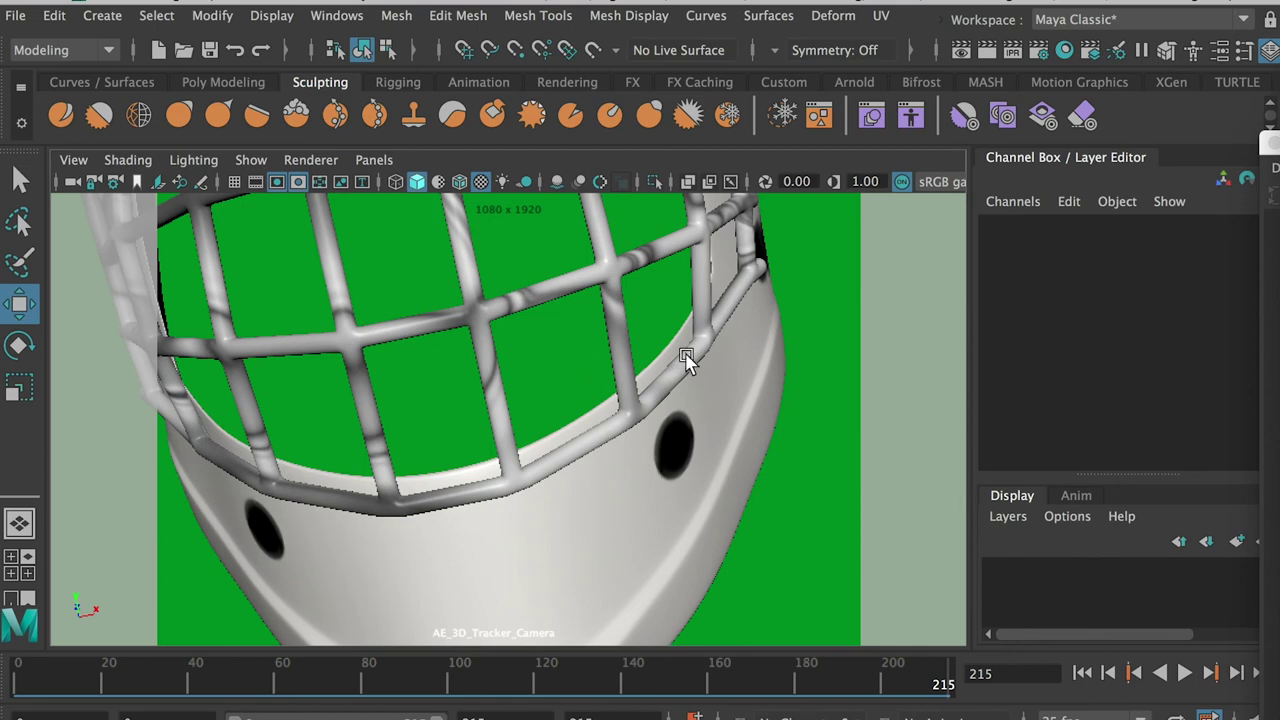
left_click(253, 163)
left_click(344, 606)
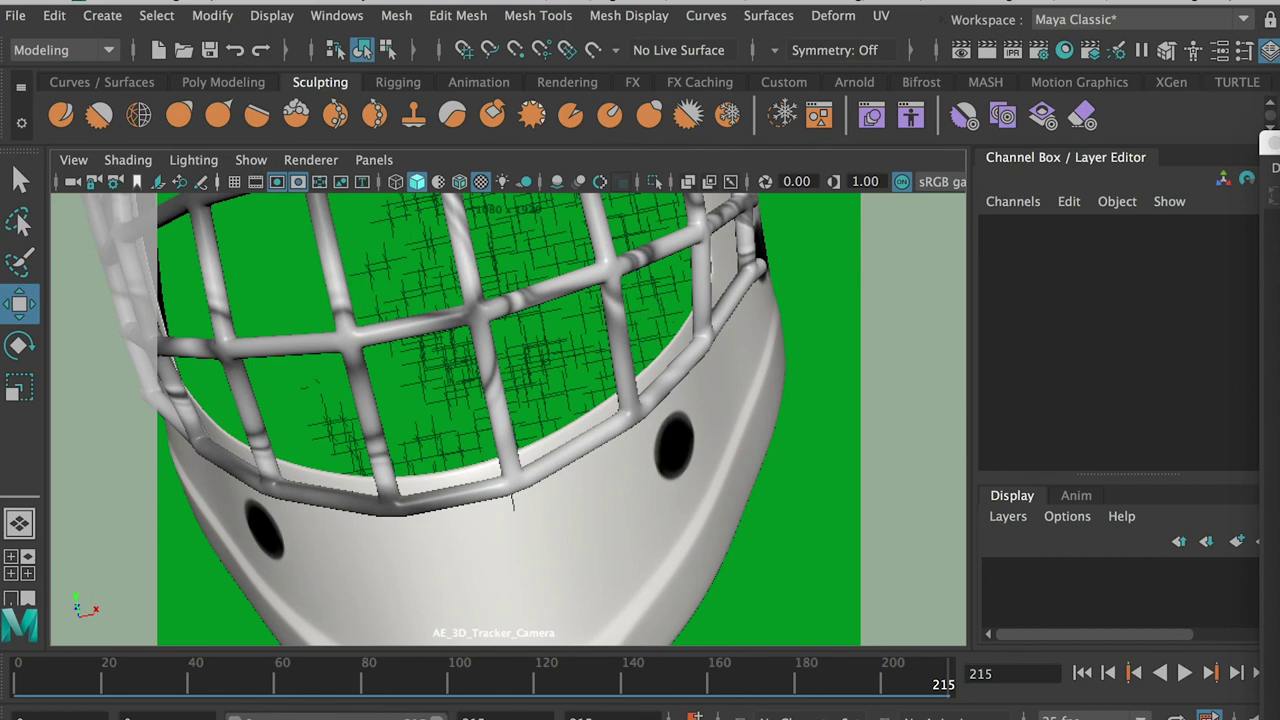
Bring the Outliner fully into view and parent pSphere1 under _Hockey_Goalie_Mask.
left_click_drag(1279, 143, 1145, 53)
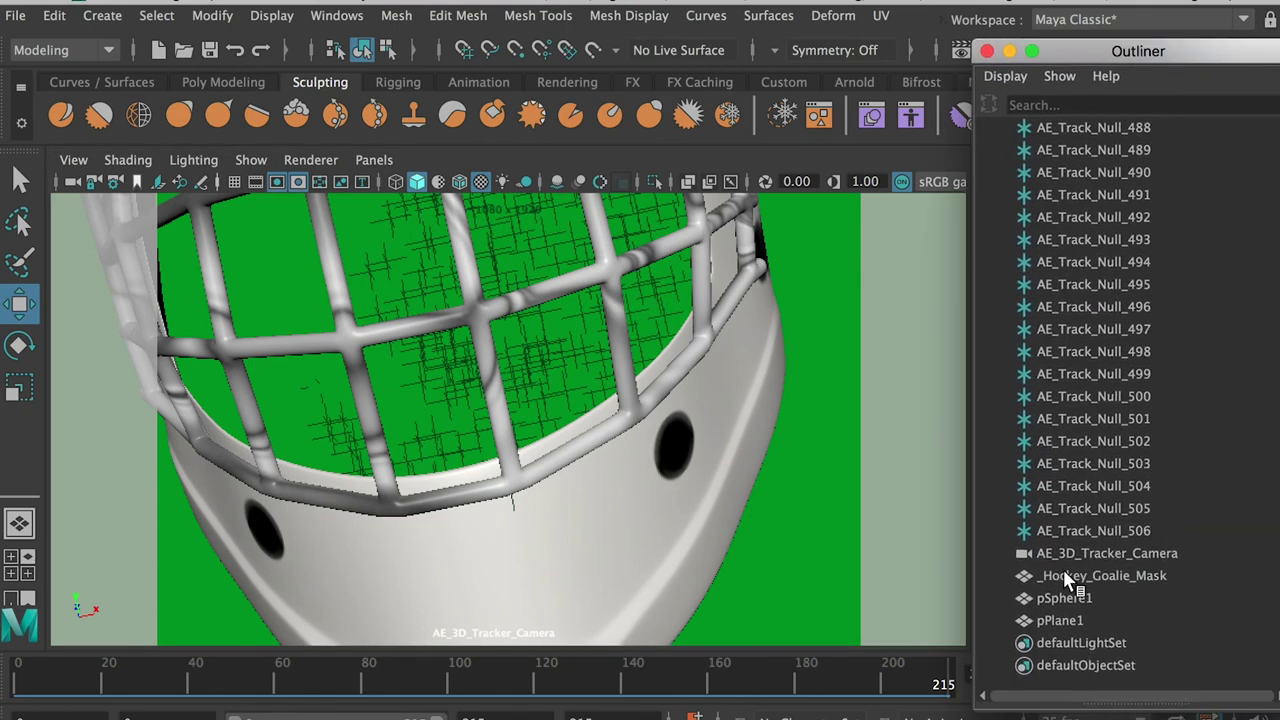
left_click(1058, 600)
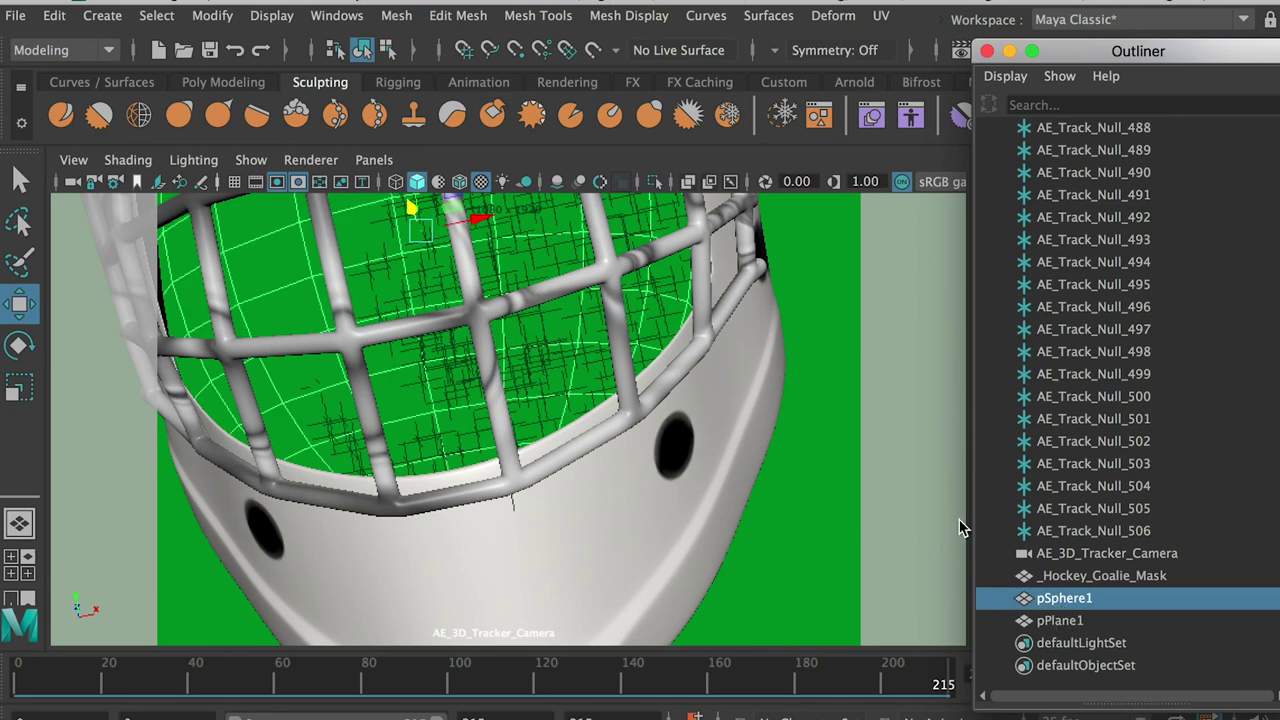
left_click(1078, 577)
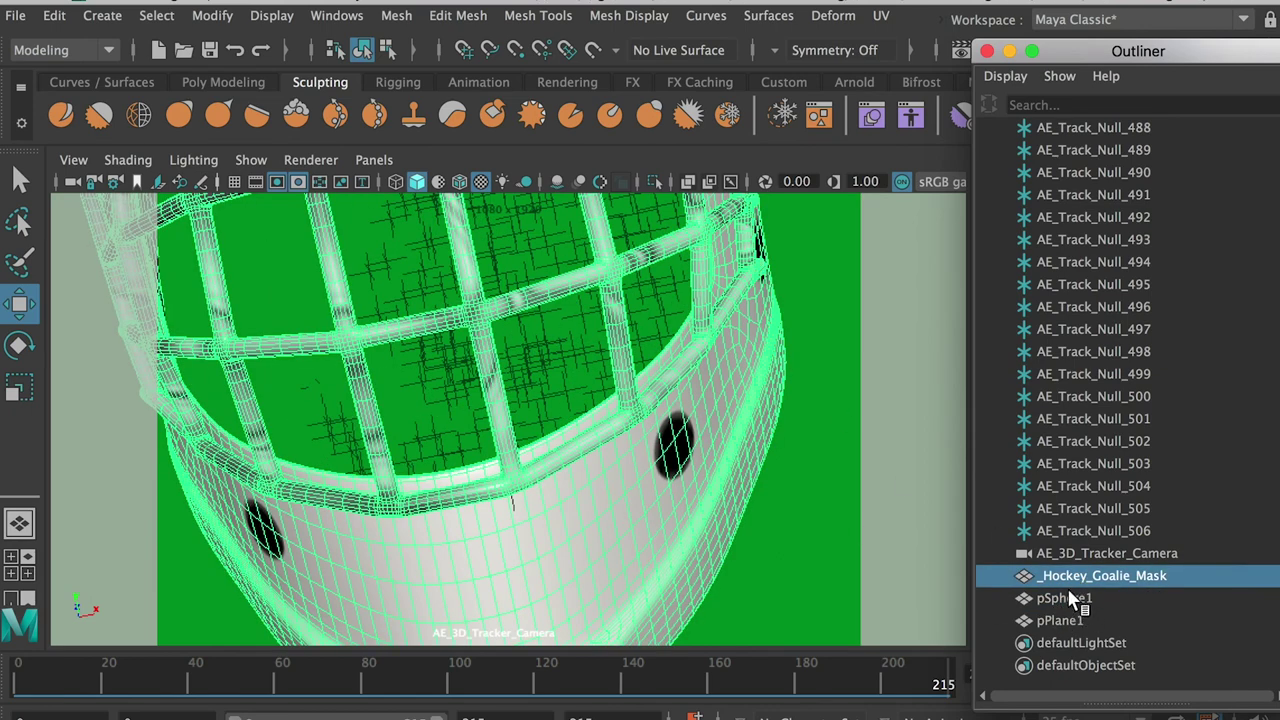
left_click(1065, 599)
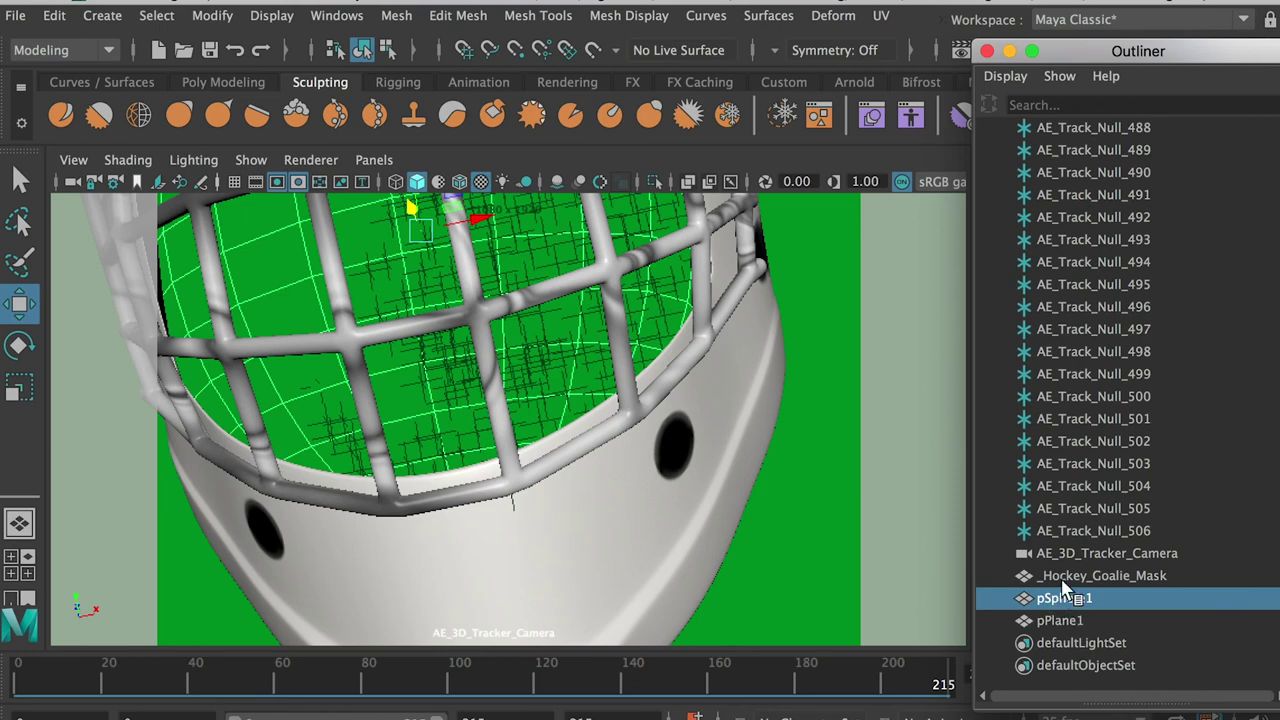
left_click_drag(1065, 599, 1106, 580)
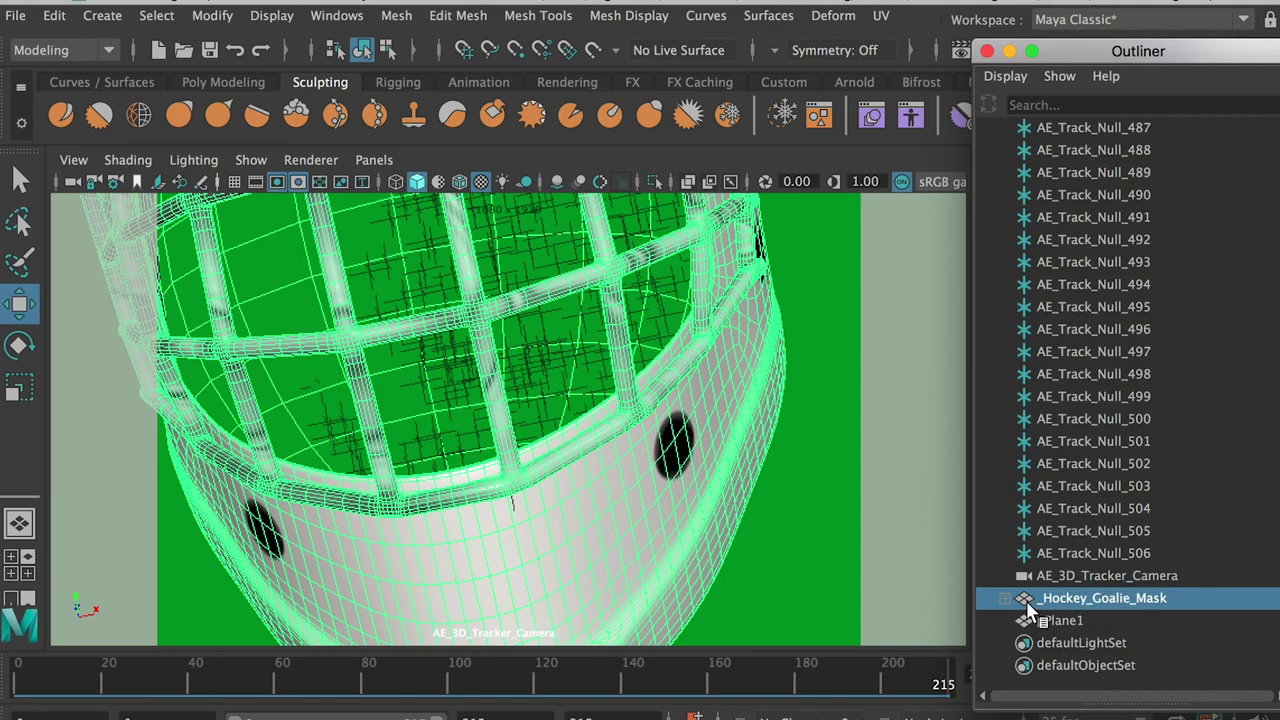
Check the nesting of pSphere1 in the Outliner and leave _Hockey_Goalie_Mask selected with its hierarchy collapsed.
left_click(1006, 600)
left_click(1080, 620)
left_click(1110, 600)
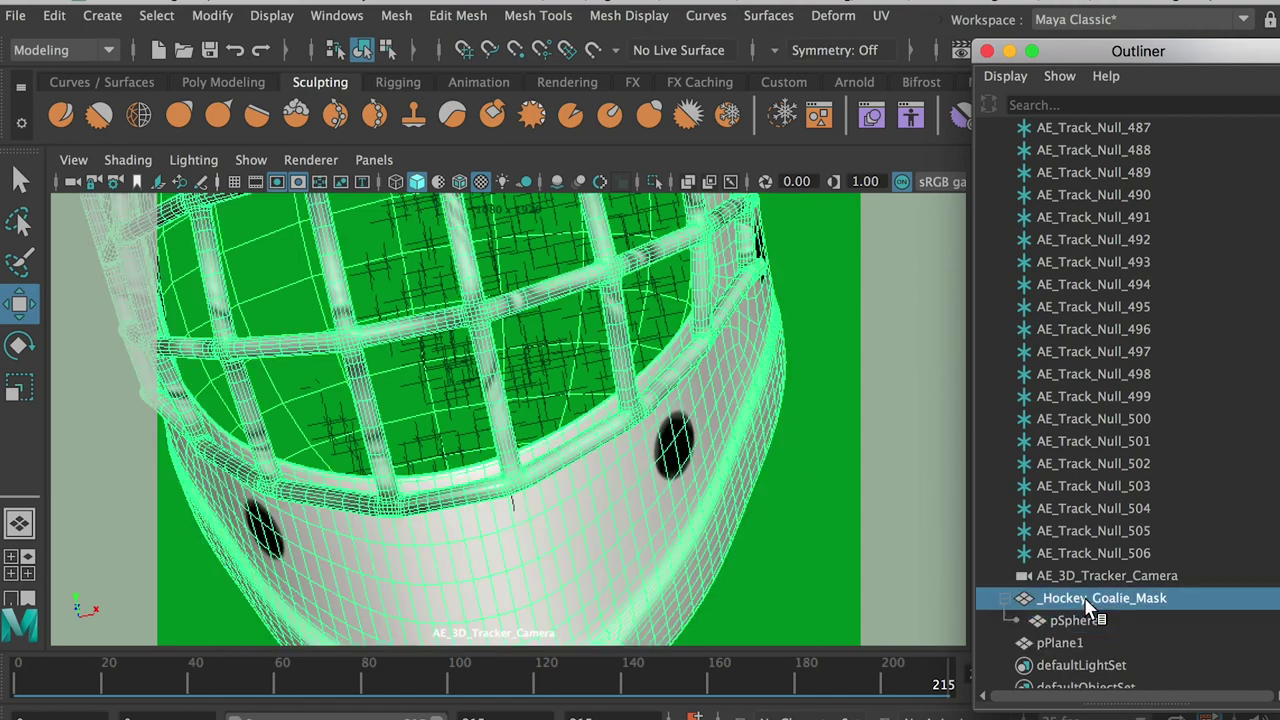
left_click(1092, 621)
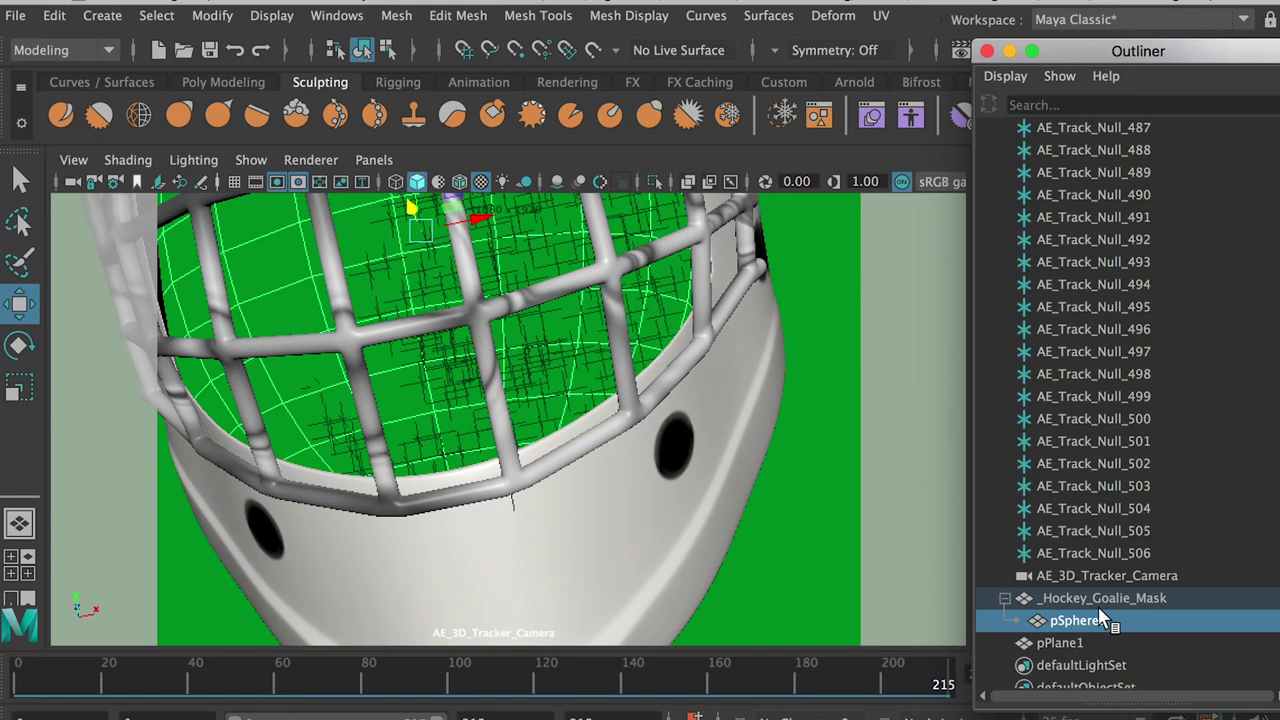
left_click(1100, 605)
left_click(1006, 599)
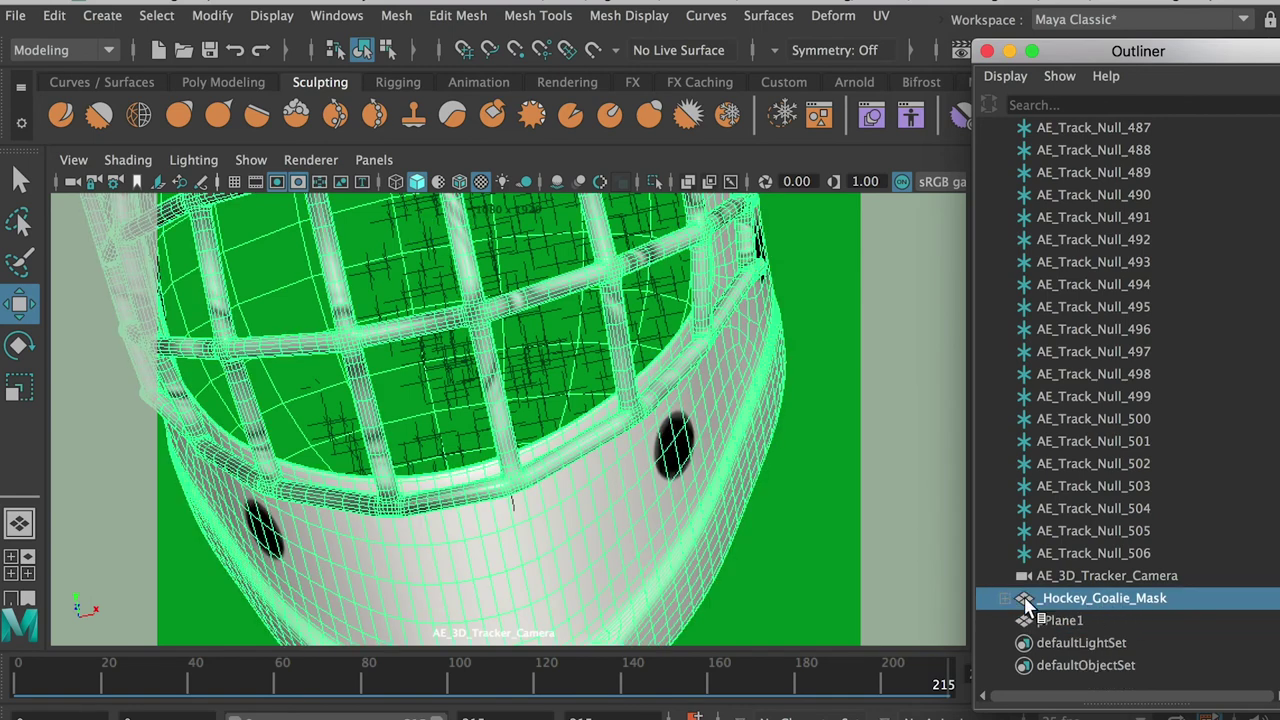
Rotate the goalie mask together with its sphere at frame 215 to match the angle of the man's head.
key("r")
key("e")
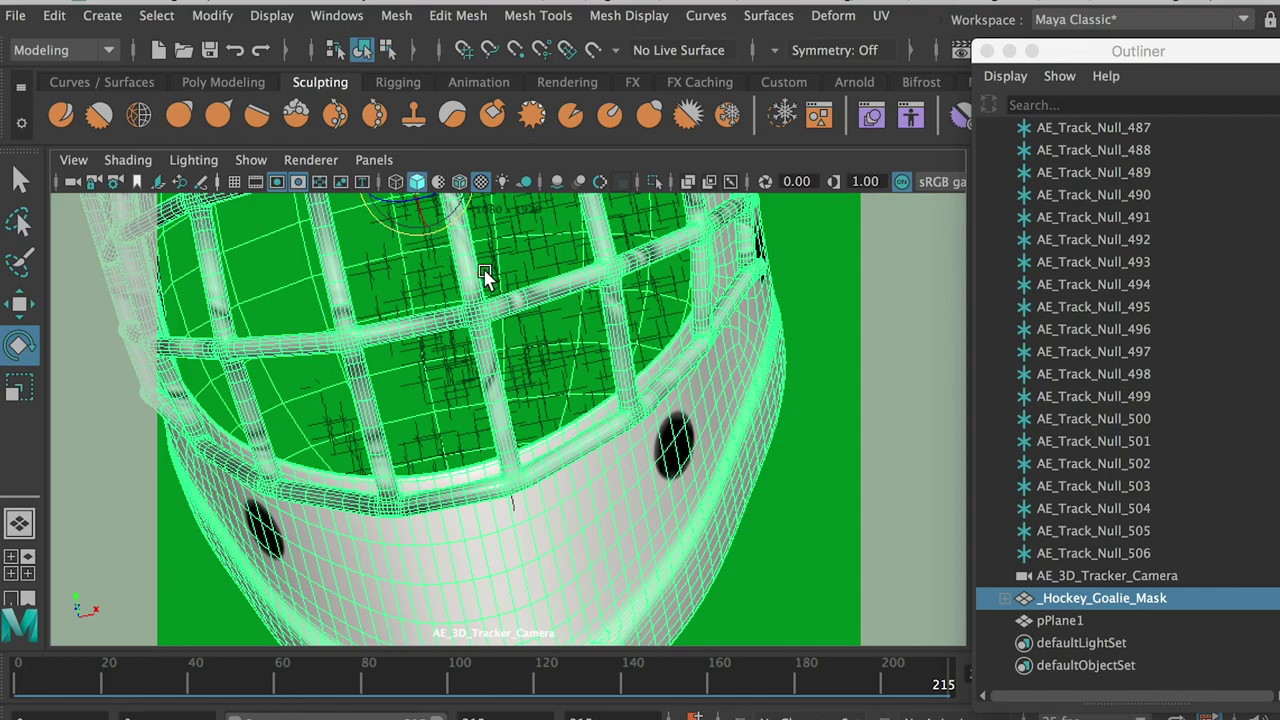
left_click_drag(537, 277, 423, 223)
left_click_drag(500, 257, 566, 309)
left_click_drag(423, 211, 391, 240)
left_click_drag(687, 345, 500, 268)
left_click_drag(399, 235, 397, 222)
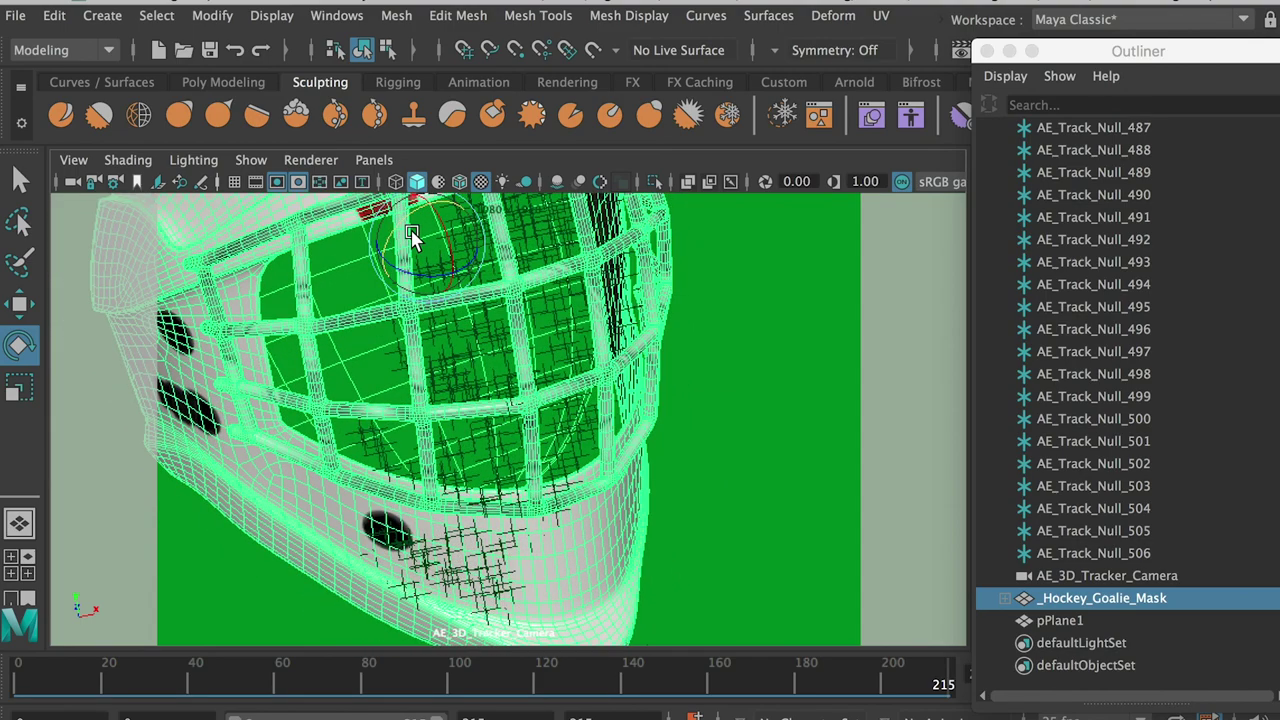
Compare the mask with the After Effects footage and refine its rotation and position in Maya at frame 0.
key("super+Tab")
key("super+Tab")
left_click(17, 686)
left_click_drag(811, 349, 594, 300)
mouse_move(535, 240)
left_mouse_down()
mouse_move(520, 232)
mouse_move(574, 250)
mouse_move(523, 239)
left_mouse_up()
key("super+Tab")
key("super+Tab")
key("super+Tab")
key("super+Tab")
key("w")
mouse_move(599, 246)
left_mouse_down()
mouse_move(621, 266)
mouse_move(622, 60)
mouse_move(671, 277)
left_mouse_up()
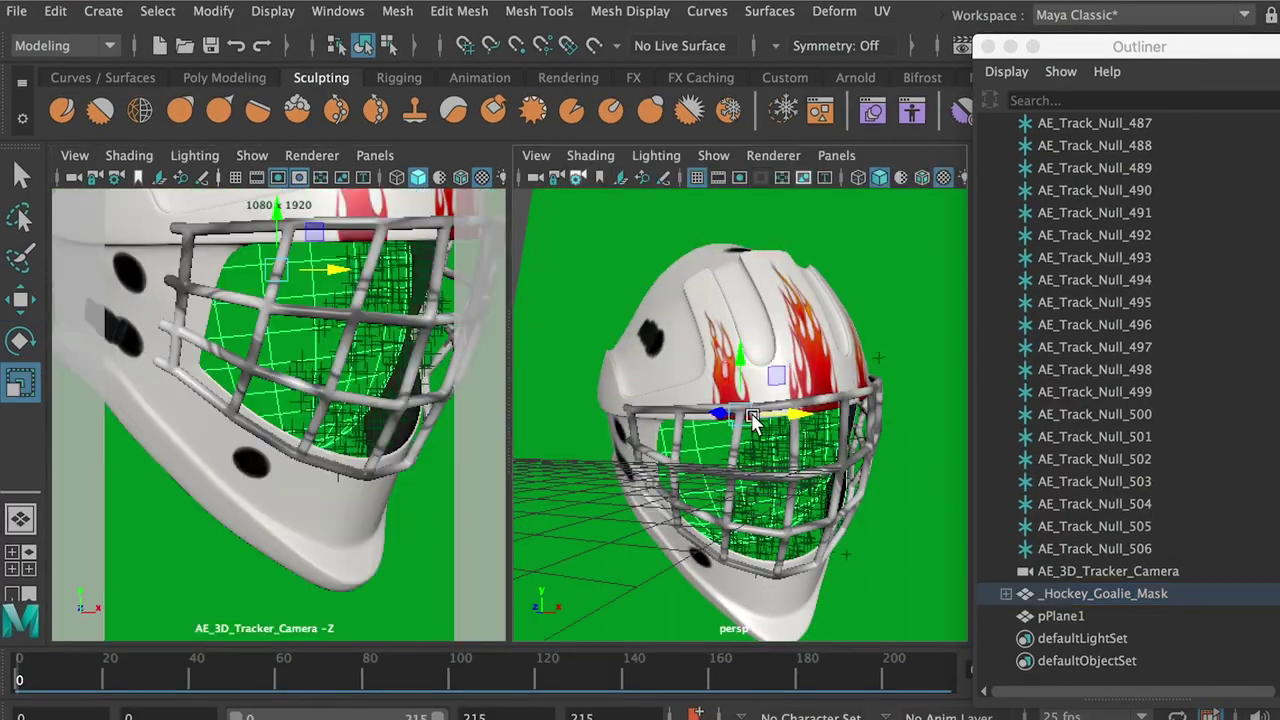
Scale and reposition pSphere1 in the perspective view so it fits inside the goalie mask behind the cage.
mouse_move(752, 410)
left_mouse_down()
mouse_move(765, 425)
mouse_move(708, 444)
left_mouse_up()
key("w")
left_click_drag(787, 417, 815, 425)
mouse_move(815, 425)
left_mouse_down("alt")
mouse_move(760, 420)
mouse_move(803, 413)
left_mouse_up("alt")
key("r")
left_click_drag(803, 413, 808, 446, "alt")
key("w")
left_click_drag(824, 417, 826, 418)
left_click_drag(826, 418, 797, 458, "alt")
left_click_drag(756, 429, 755, 430)
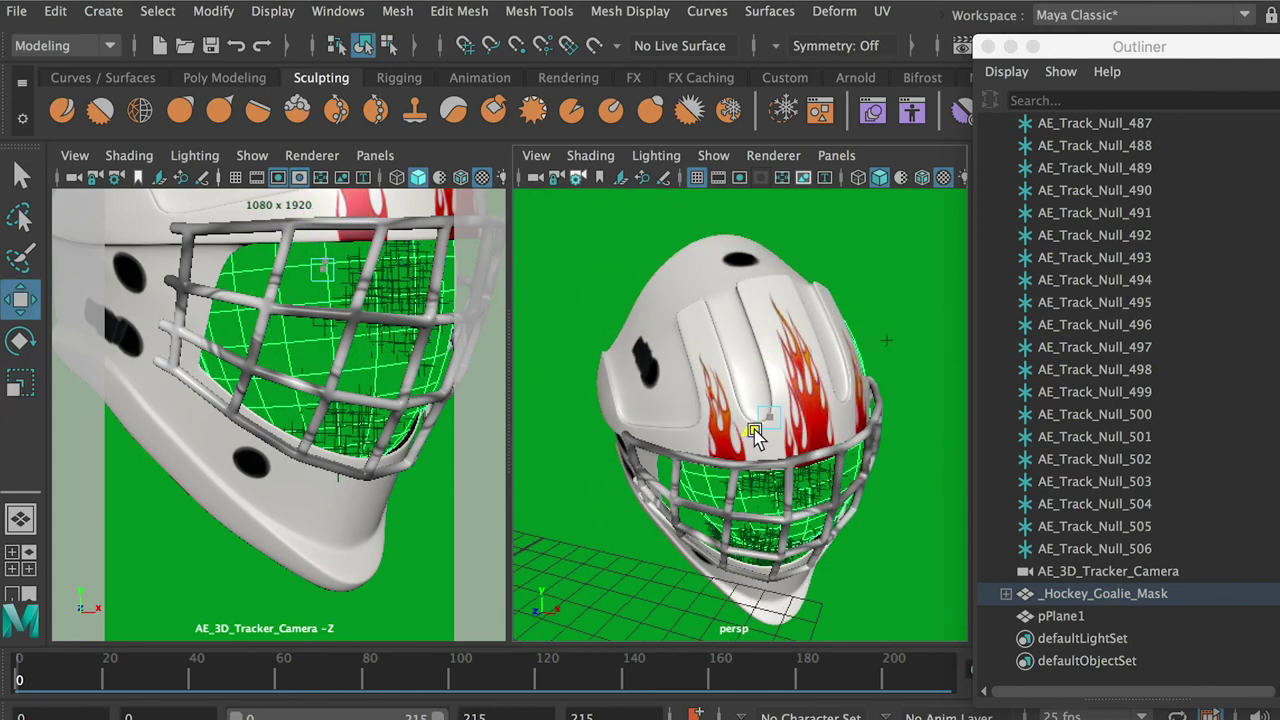
left_click(756, 430)
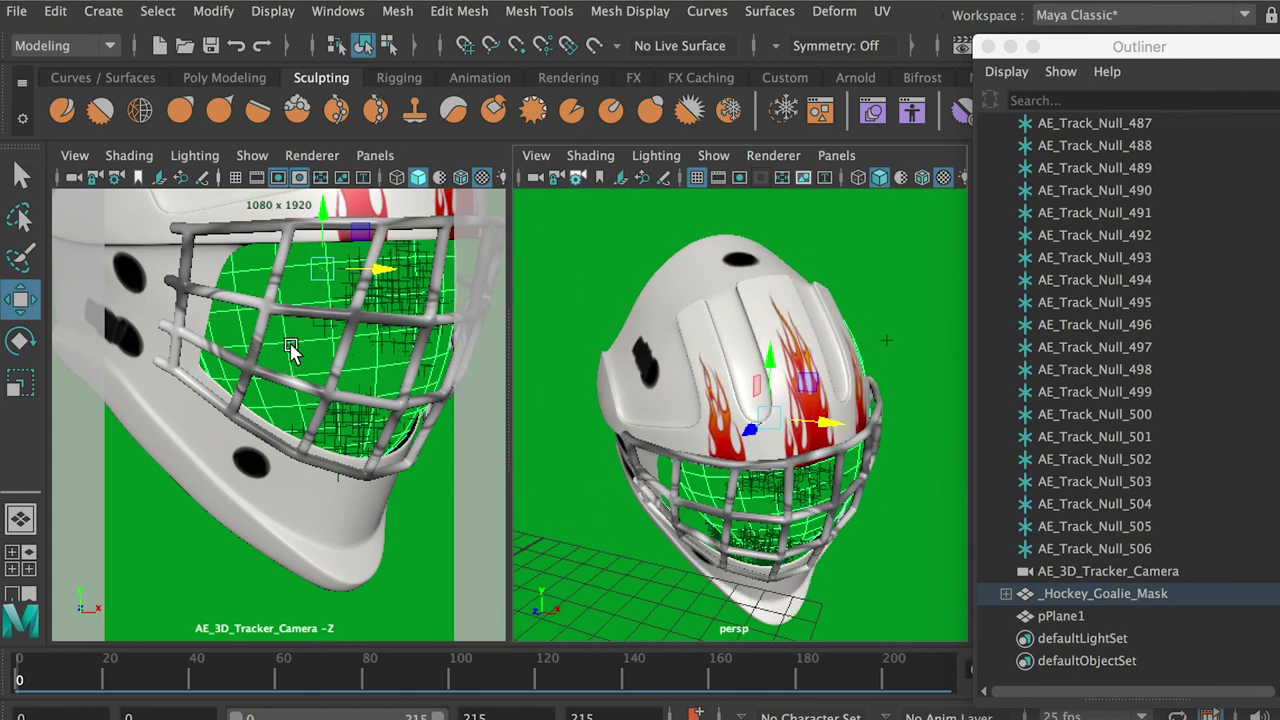
Maximize the AE_3D_Tracker_Camera view and hide the locators in it.
key("space")
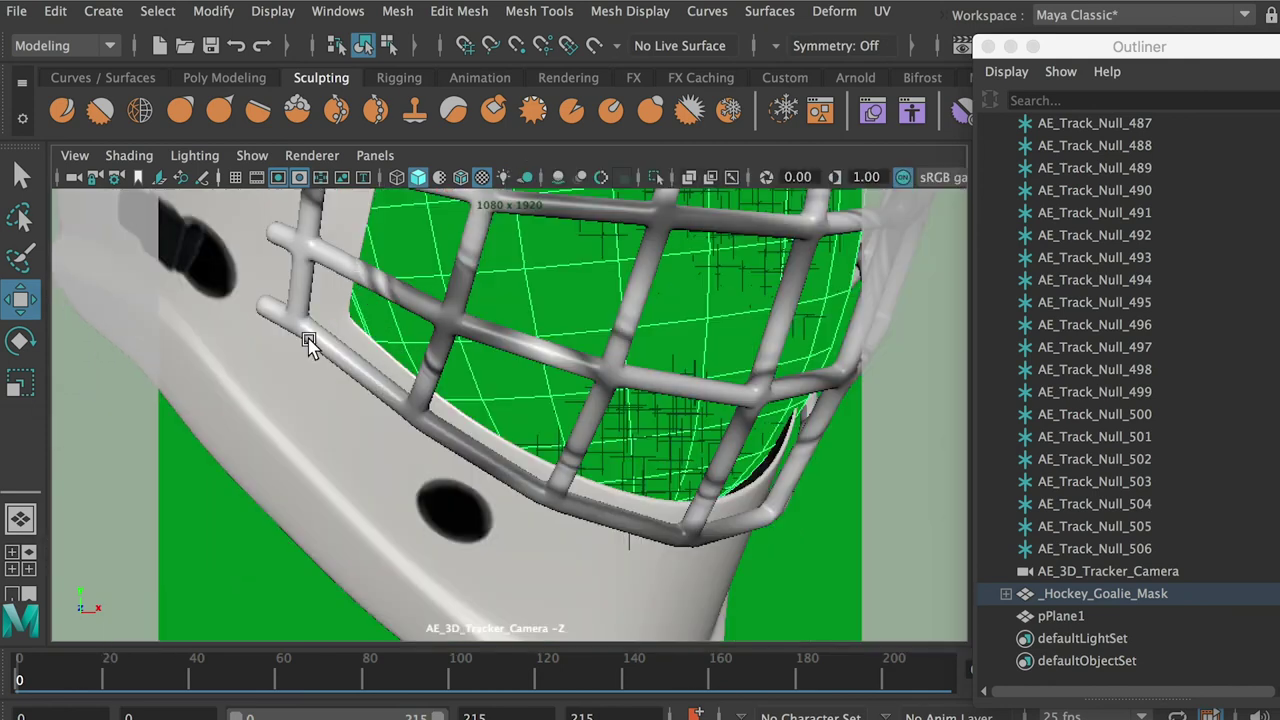
left_click(114, 366)
left_click(252, 157)
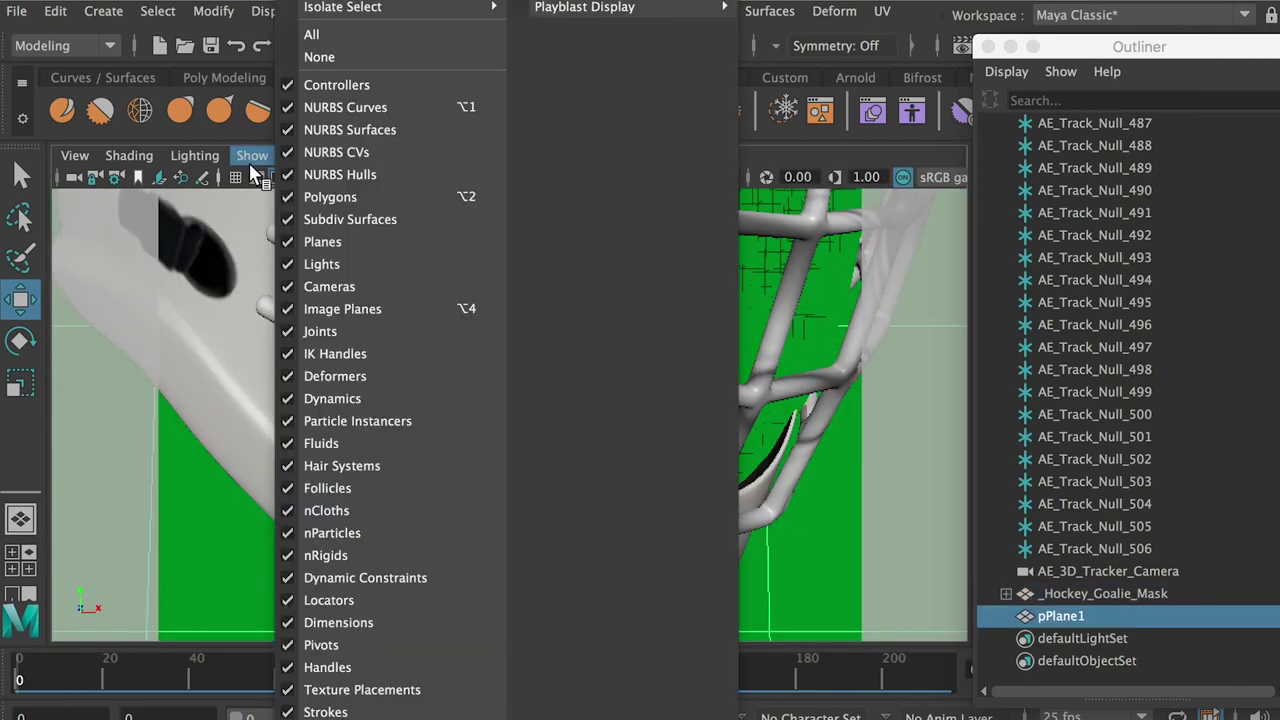
left_click(340, 600)
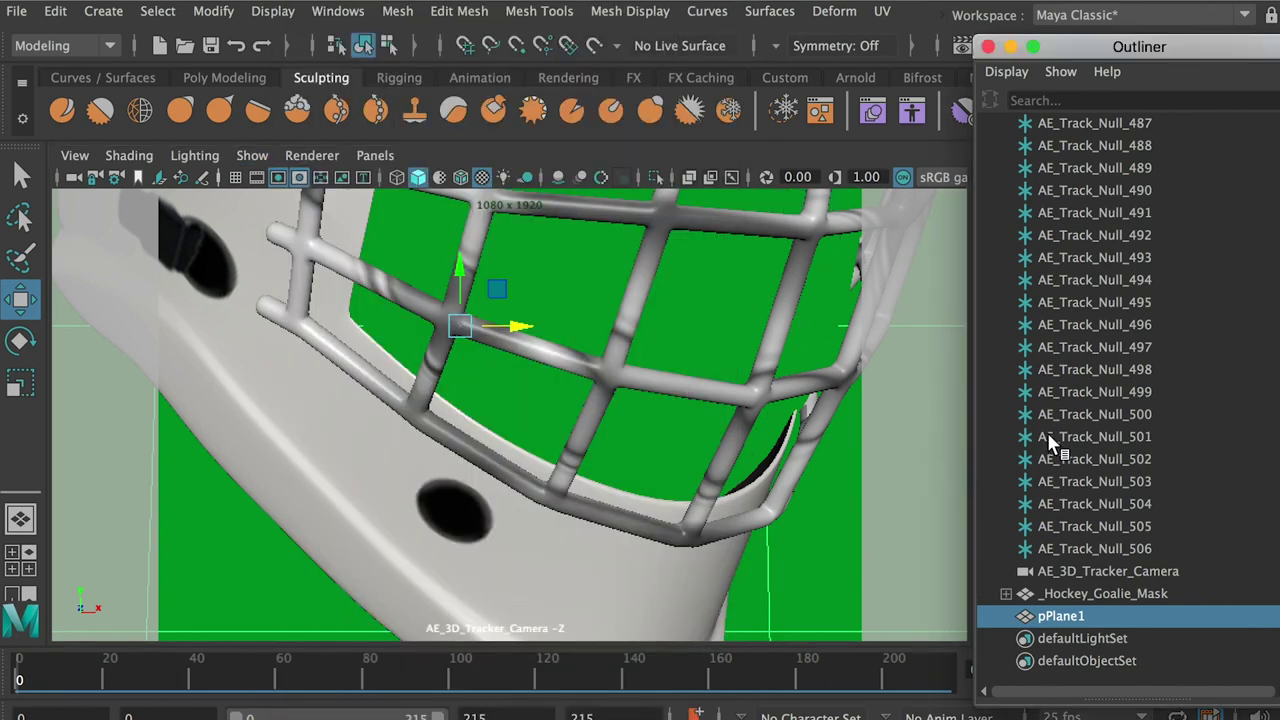
With the plane deselected and the timeline at frame 0, playblast the animation through the tracked camera.
scroll(1050, 440, "up", 20)
left_click(1050, 146)
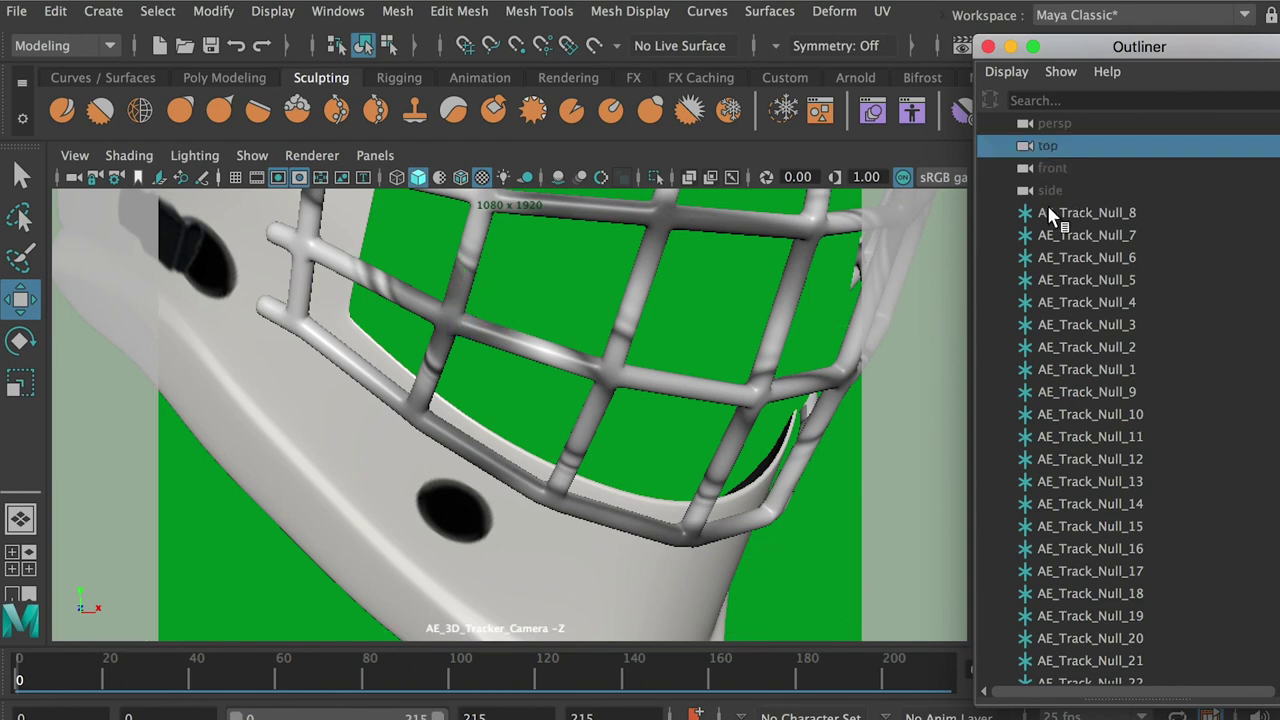
left_click_drag(72, 669, 17, 669)
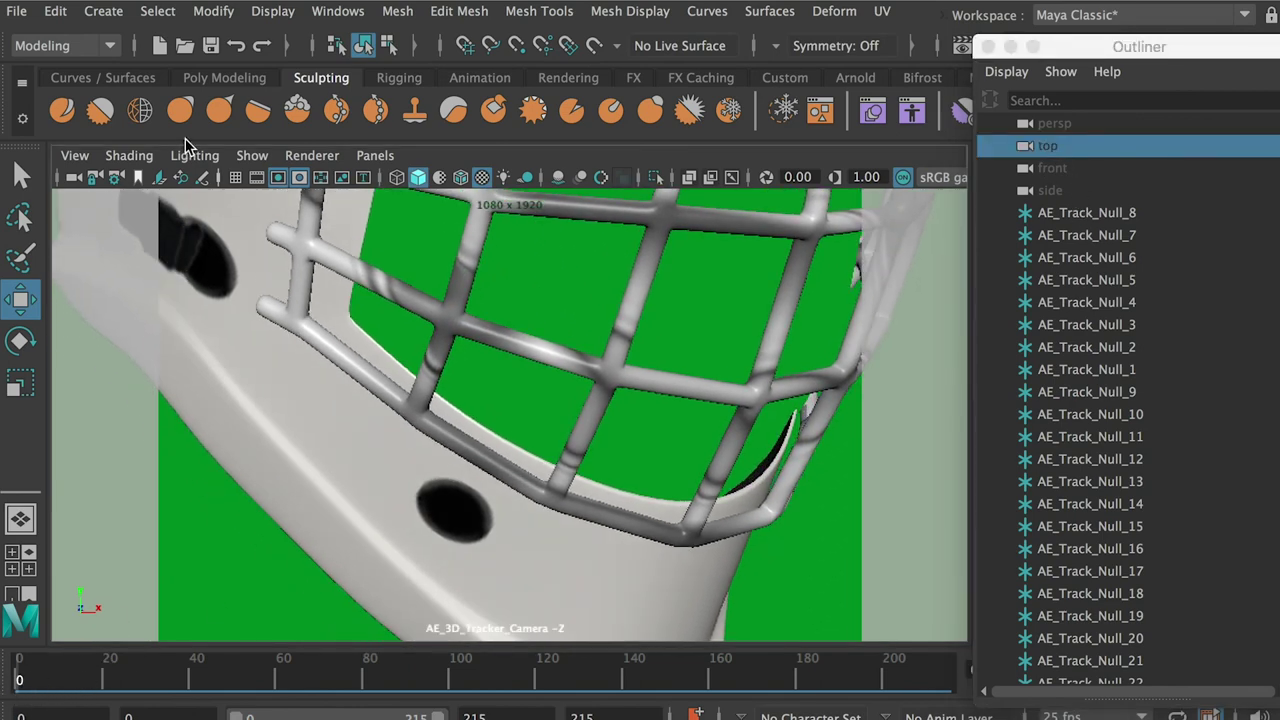
left_click(322, 14)
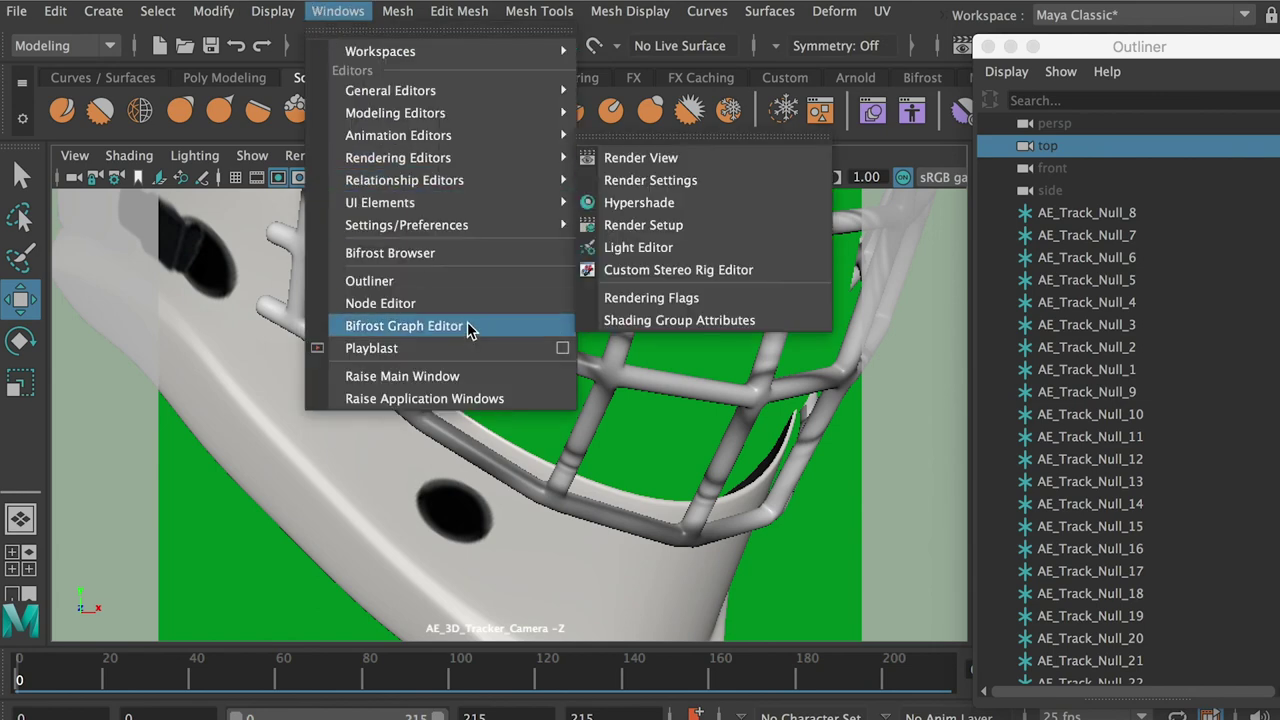
left_click(563, 348)
left_click_drag(694, 312, 524, 50)
left_click(517, 583)
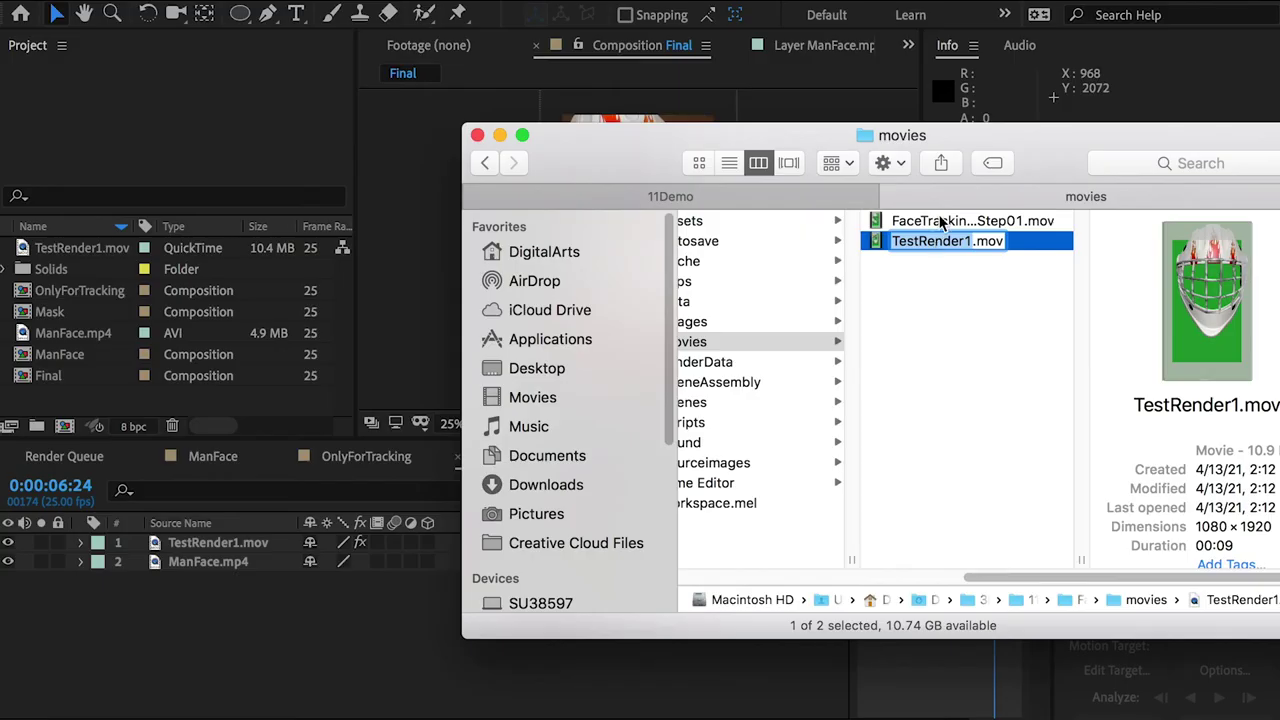
Rename the new playblast FaceTracking-Step01.mov in the movies folder as TestRender2.mov.
left_click(940, 222)
key("Return")
type("Te")
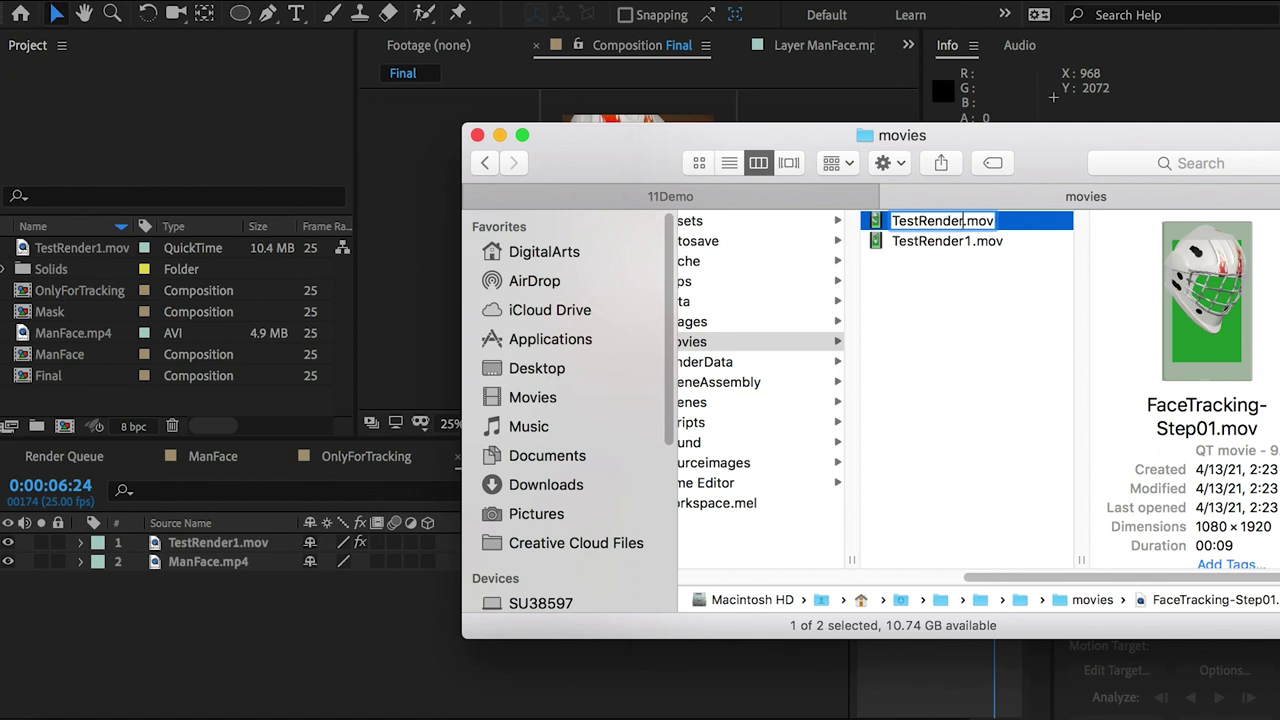
type("stRender2")
key("Return")
Import TestRender2.mov as the uppermost layer of the Final composition at 130% scale and hide the TestRender1.mov layer.
left_click_drag(920, 245, 128, 392)
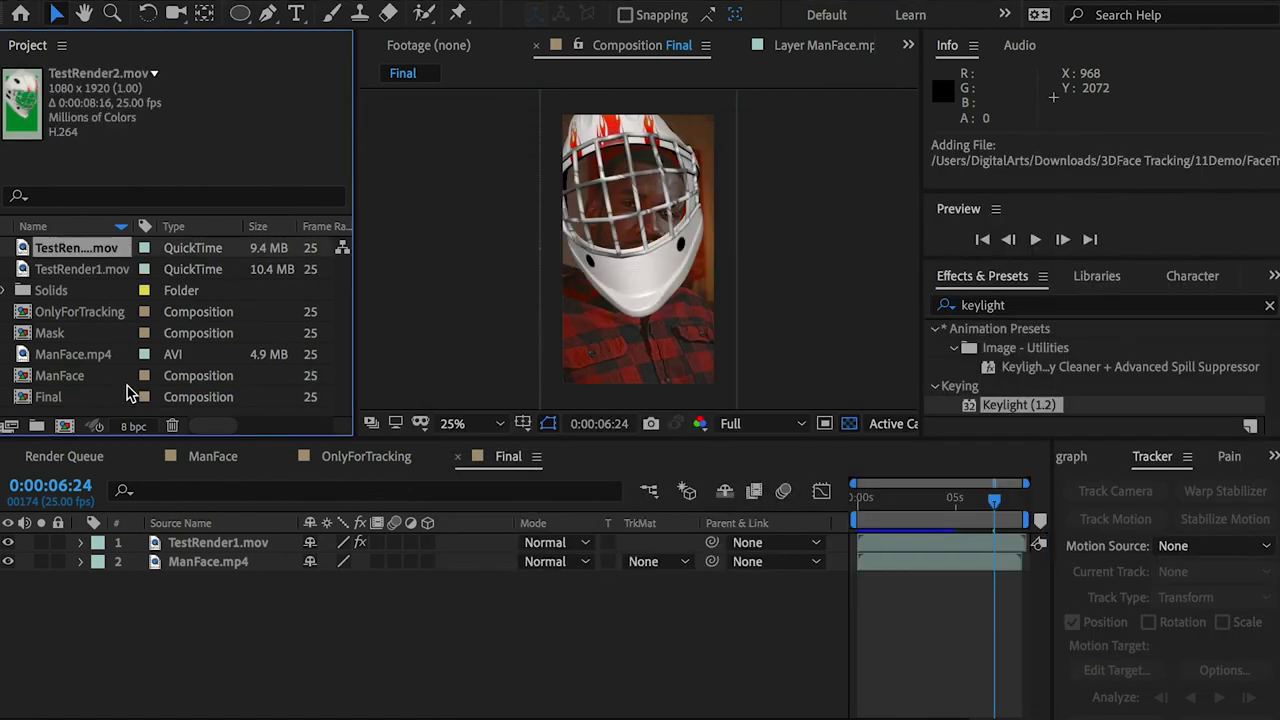
left_click_drag(68, 254, 182, 552)
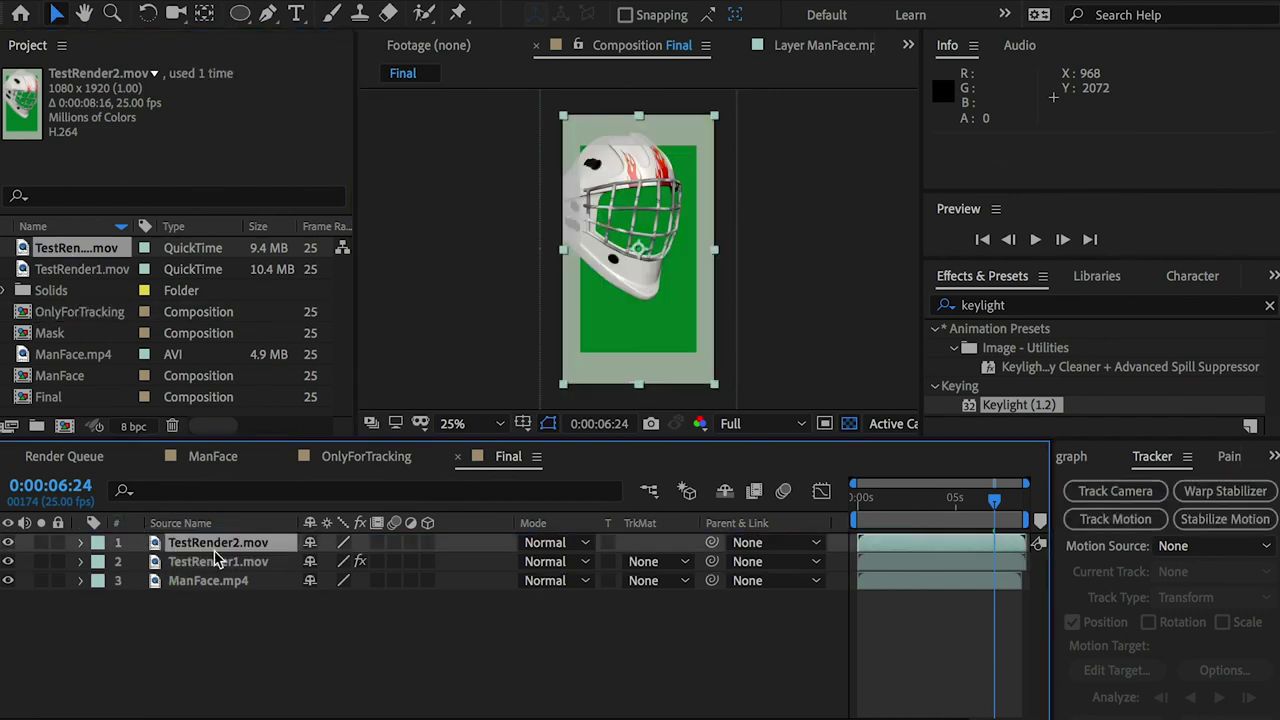
key("s")
left_click(334, 561)
type("13")
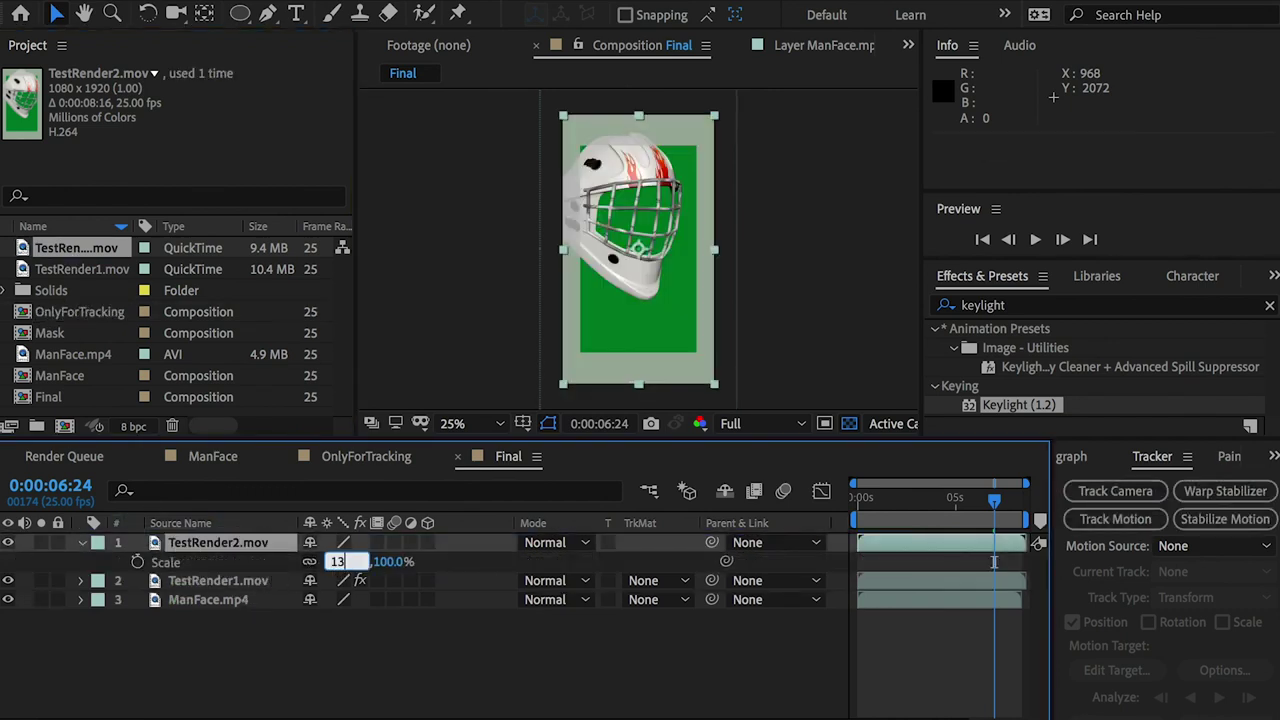
type("0")
key("Return")
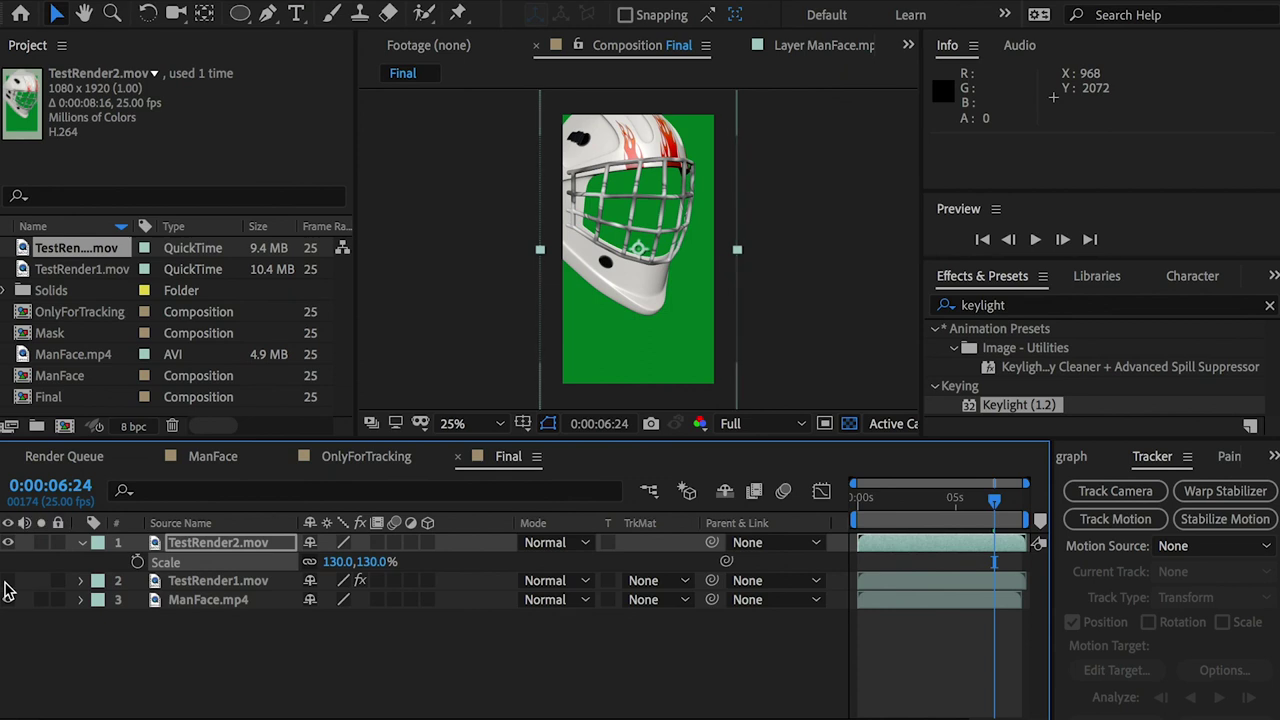
Copy the Keylight (1.2) effect from the TestRender1.mov layer to the TestRender2.mov layer.
left_click(198, 565)
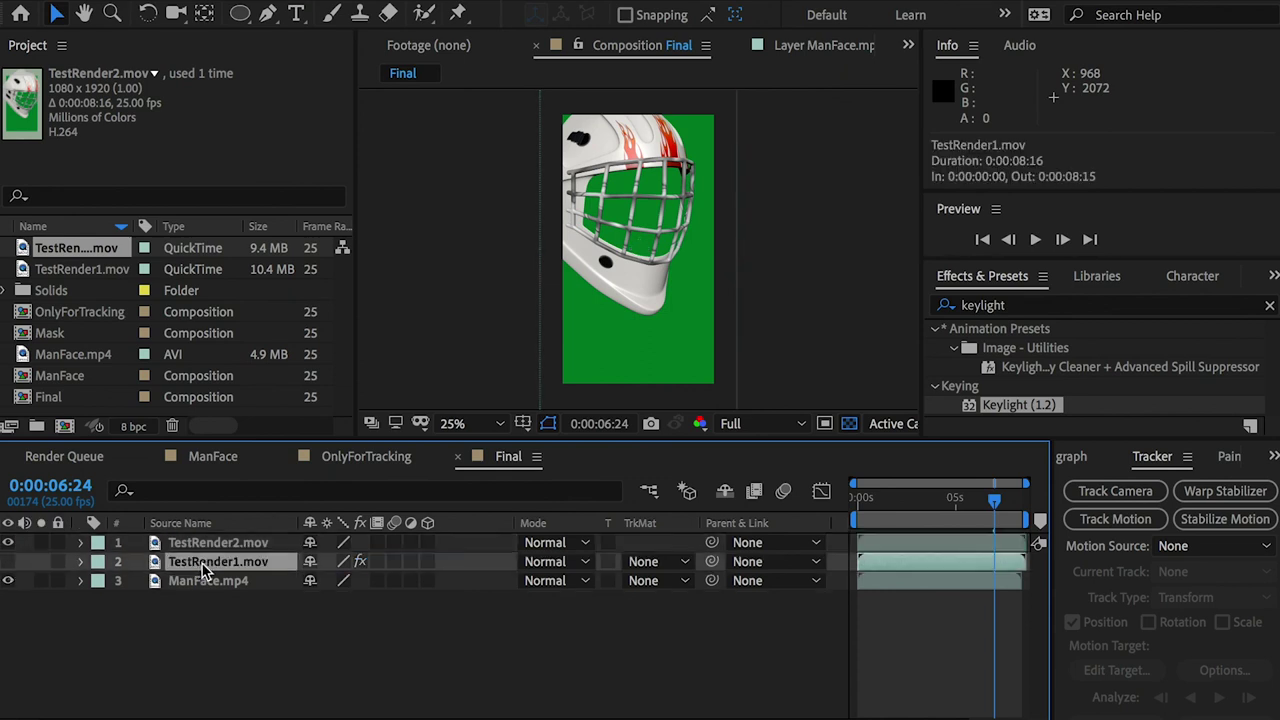
key("e")
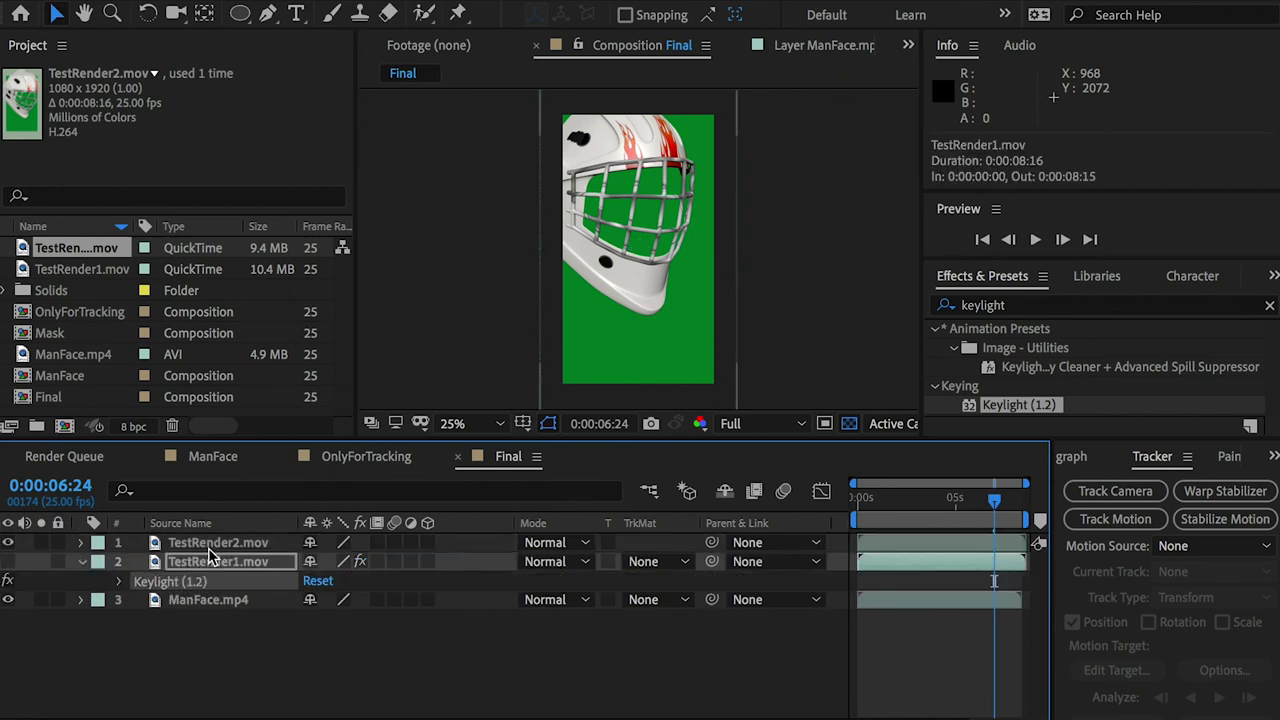
left_click(209, 549)
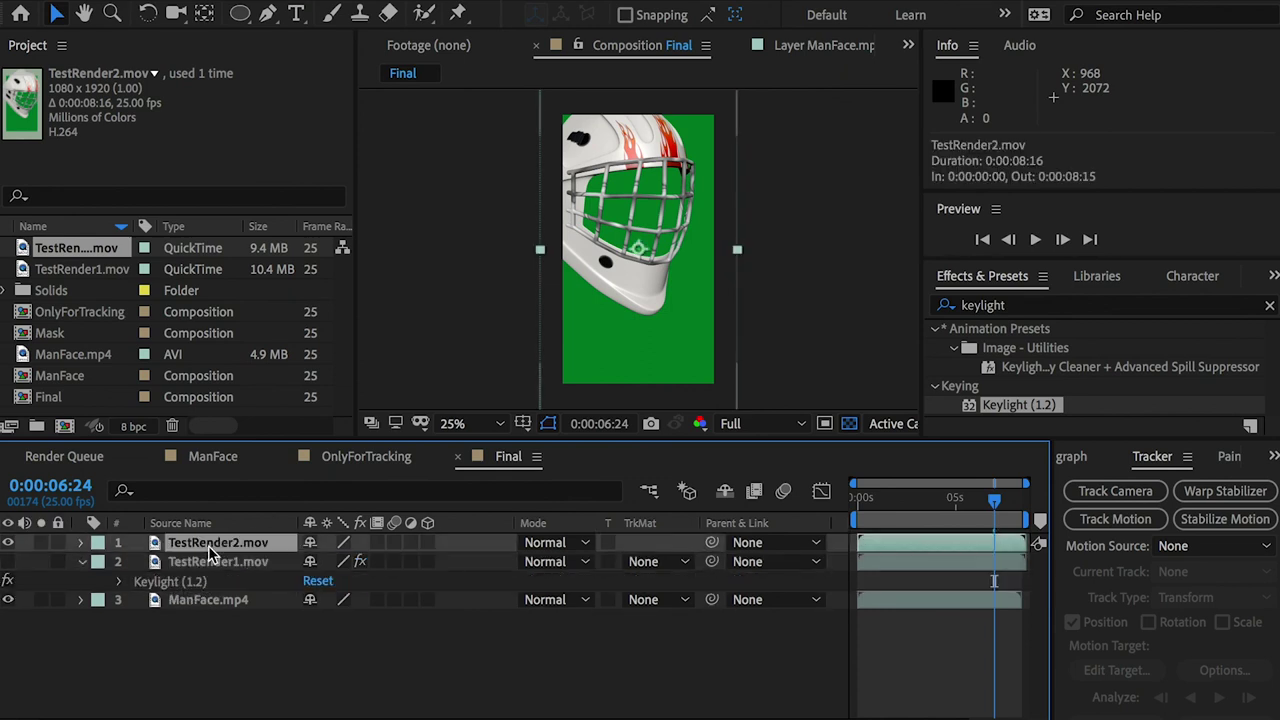
left_click(82, 563)
Play the Final composition from the start to check how the readjusted mask follows the man's face.
left_click(852, 498)
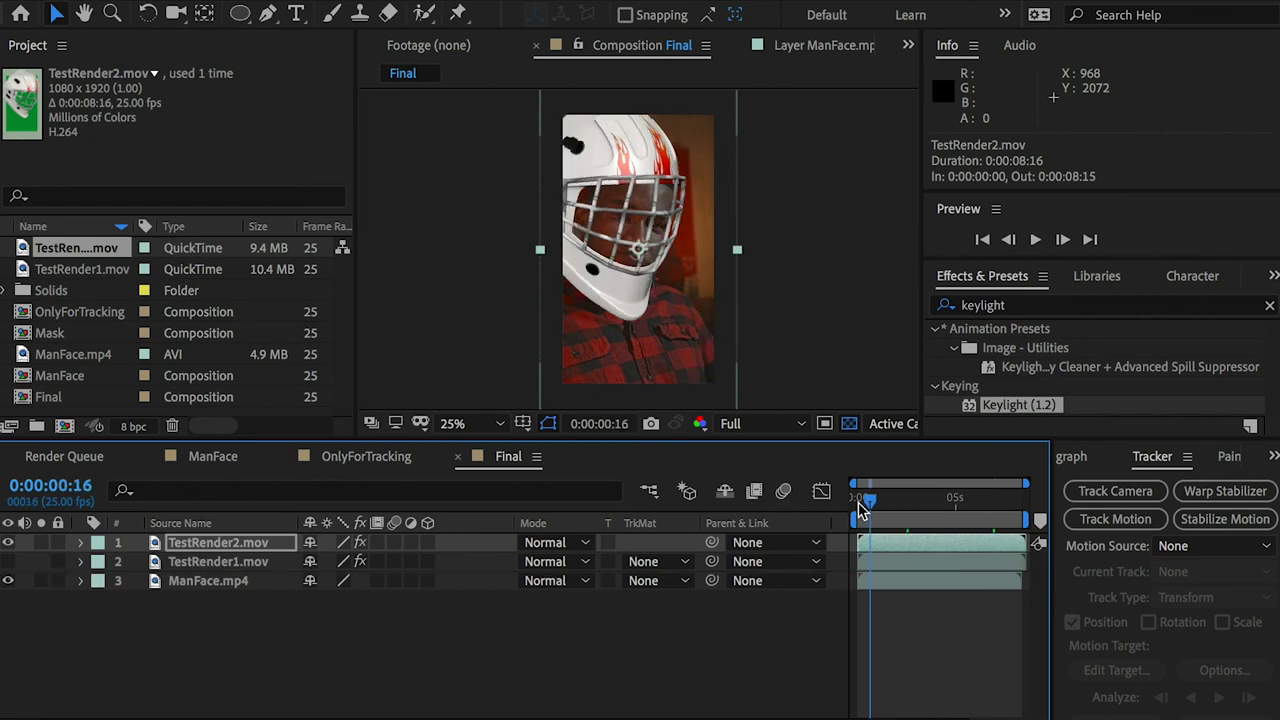
key("space")
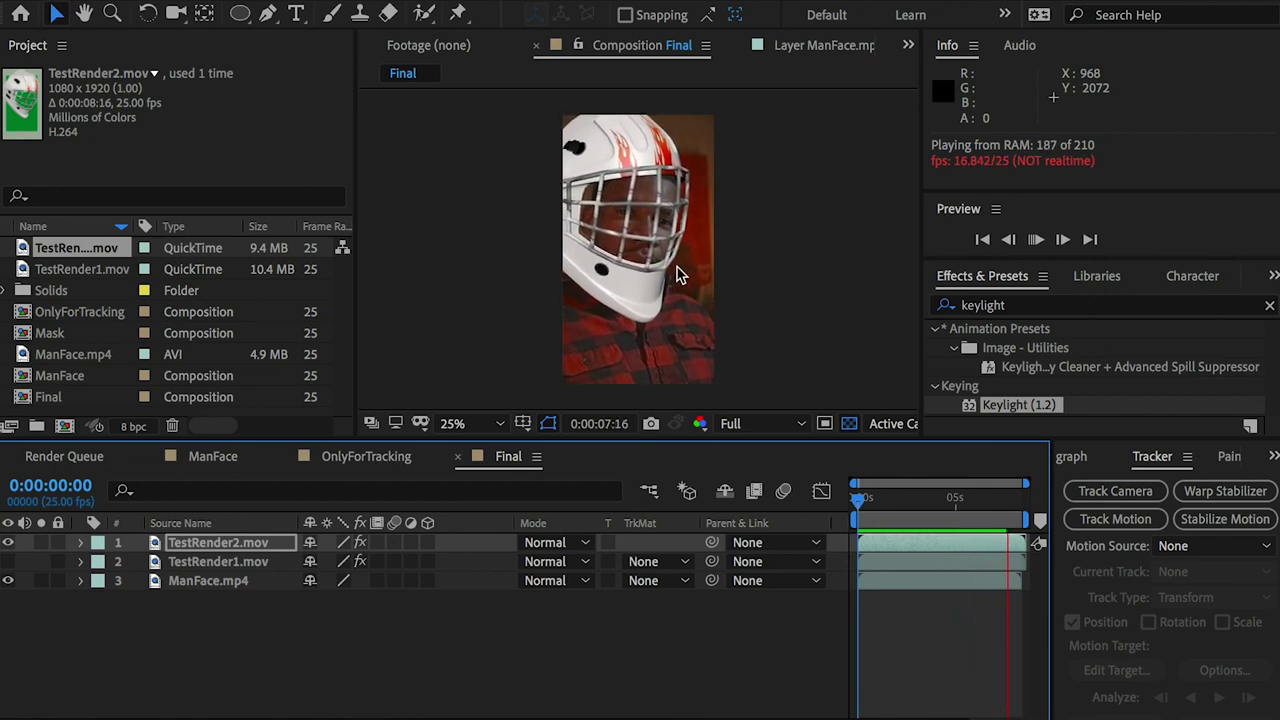
key("space")
Go to 0:00:01:12 and hide the TestRender2.mov layer to examine the man's face in the original footage.
left_click_drag(963, 505, 887, 503)
left_click(2, 542)
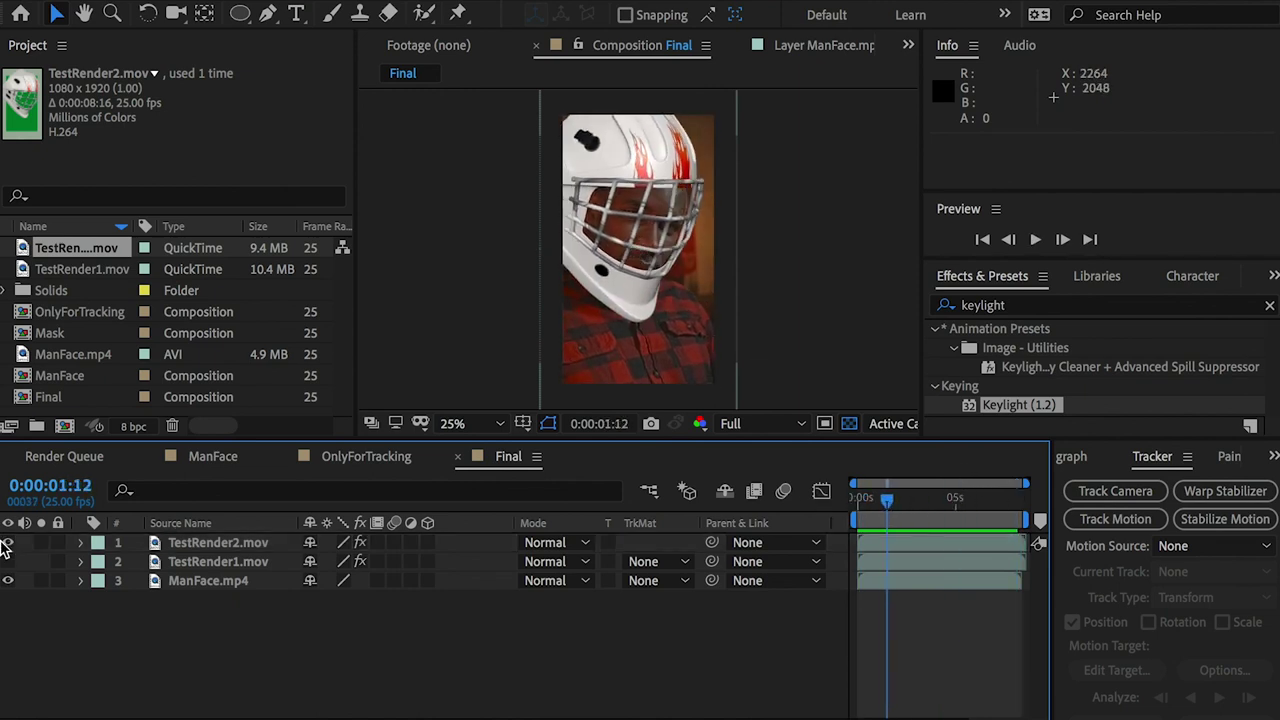
left_click(8, 543)
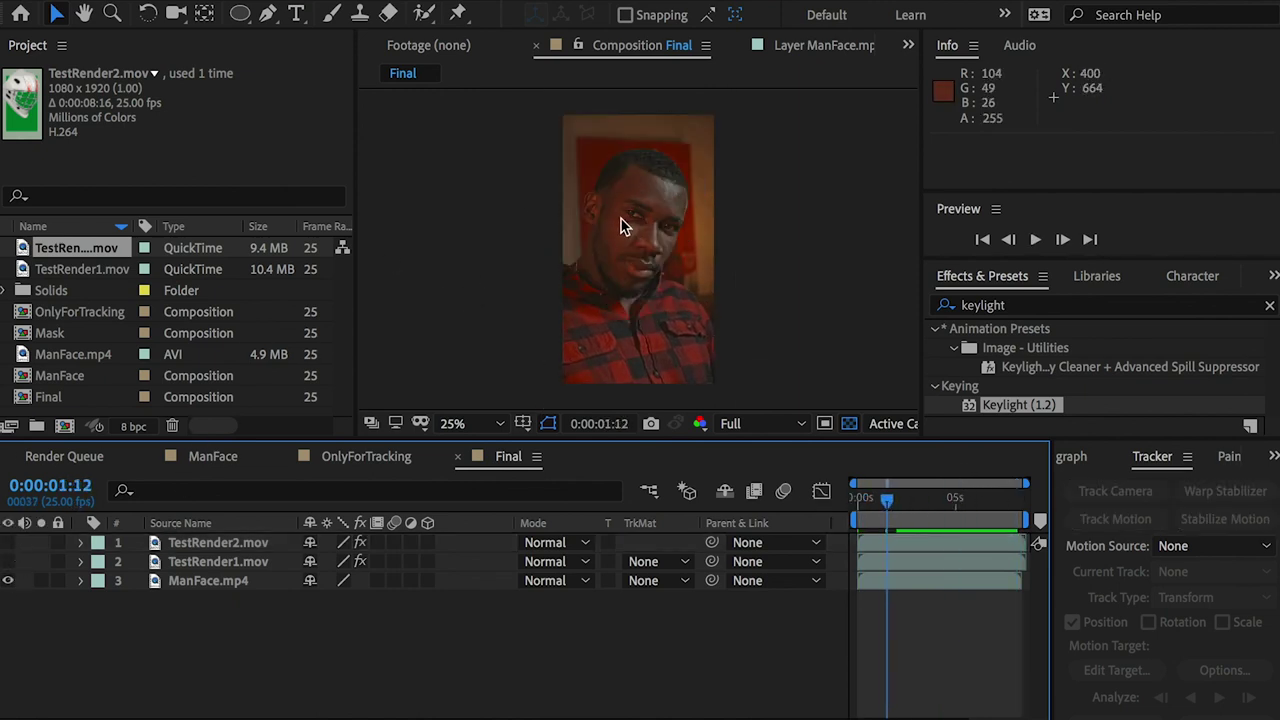